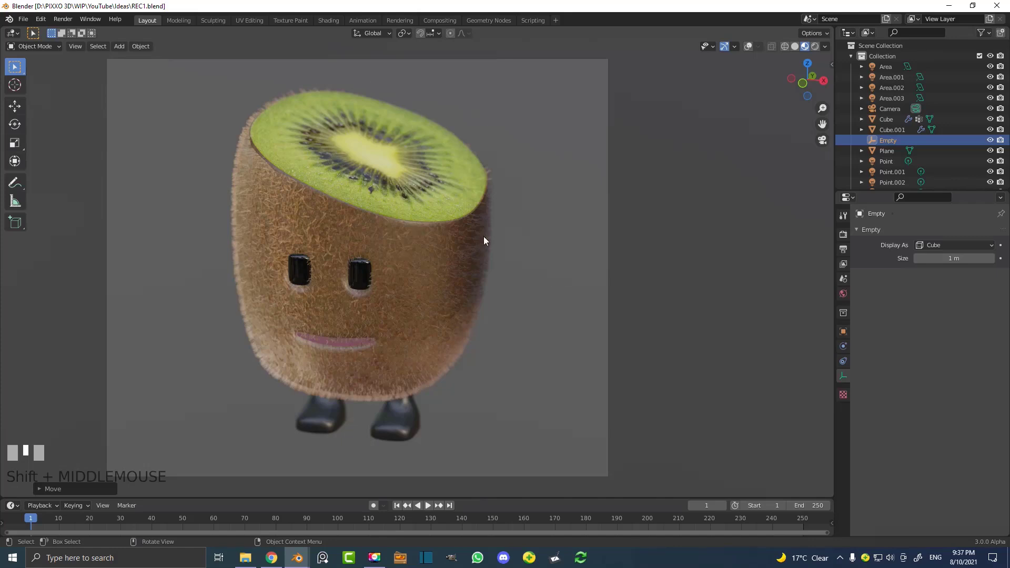
Examine the finished kiwi character from several angles and return to the camera view
scroll(422, 232, "down", 4)
middle_click_drag(466, 228, 405, 223)
scroll(376, 220, "up", 5)
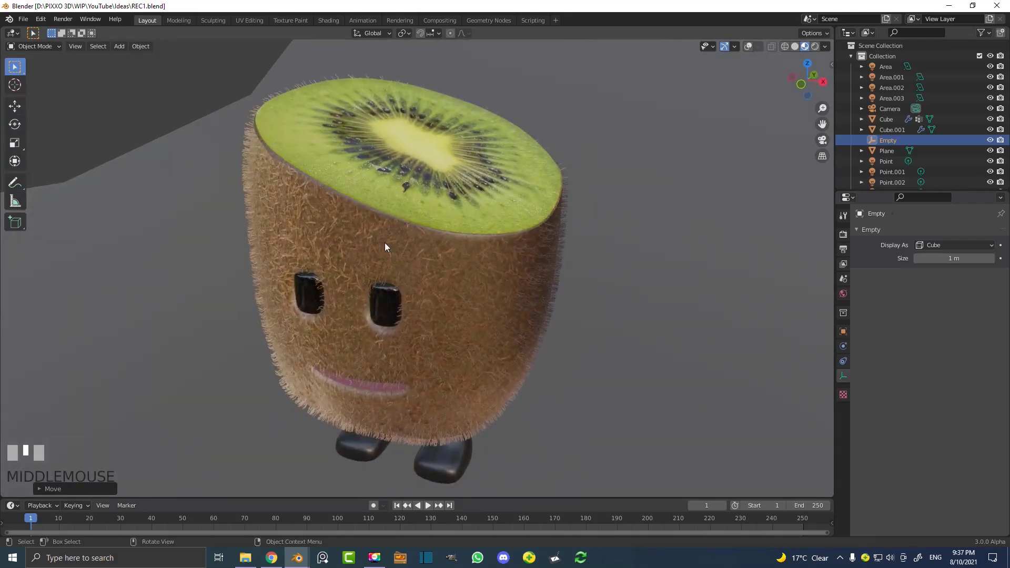
middle_click_drag(434, 264, 392, 242)
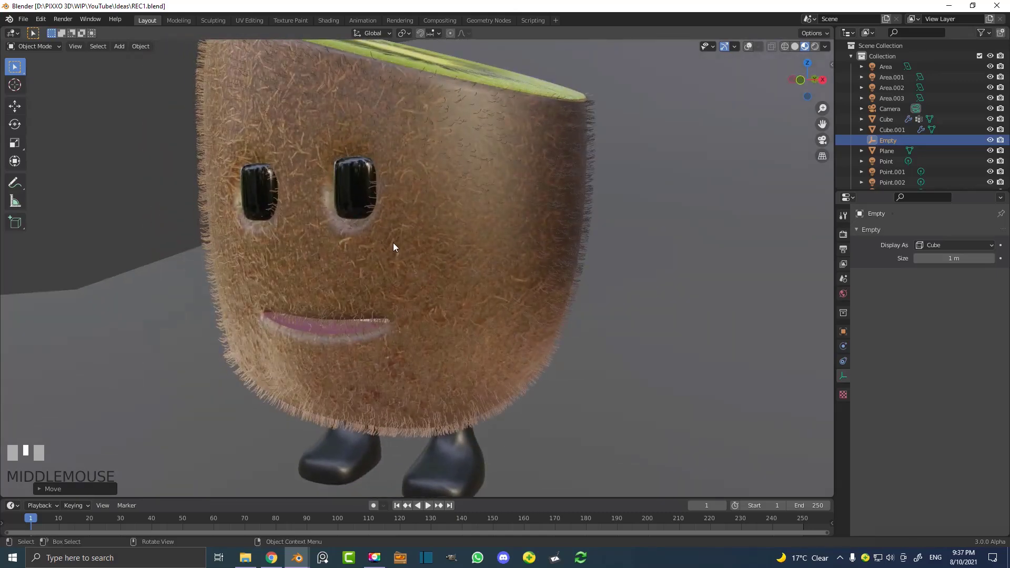
key("KP_0")
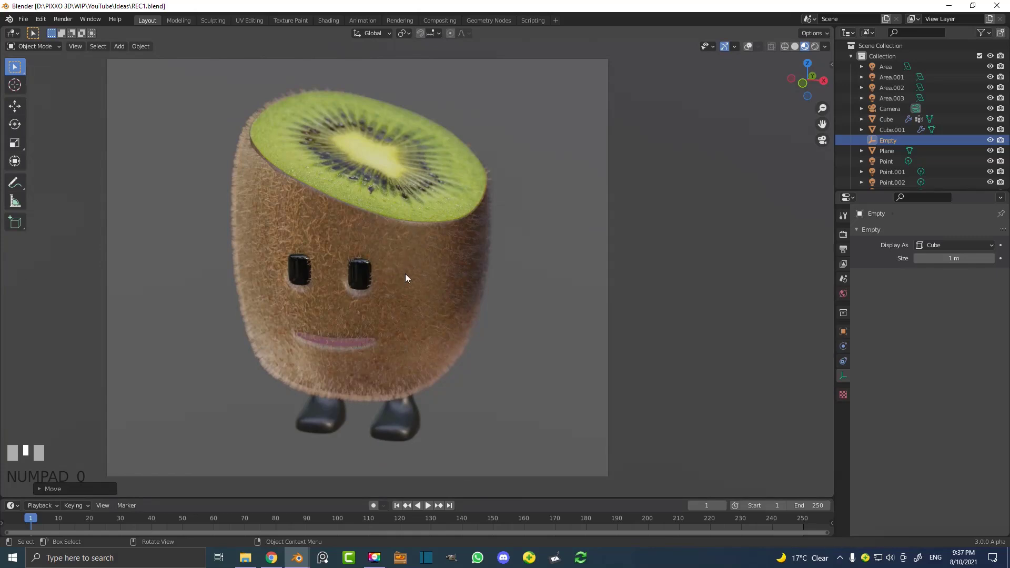
Turn on the viewport overlays and examine the kiwi body's mesh in Edit Mode
left_click(419, 241)
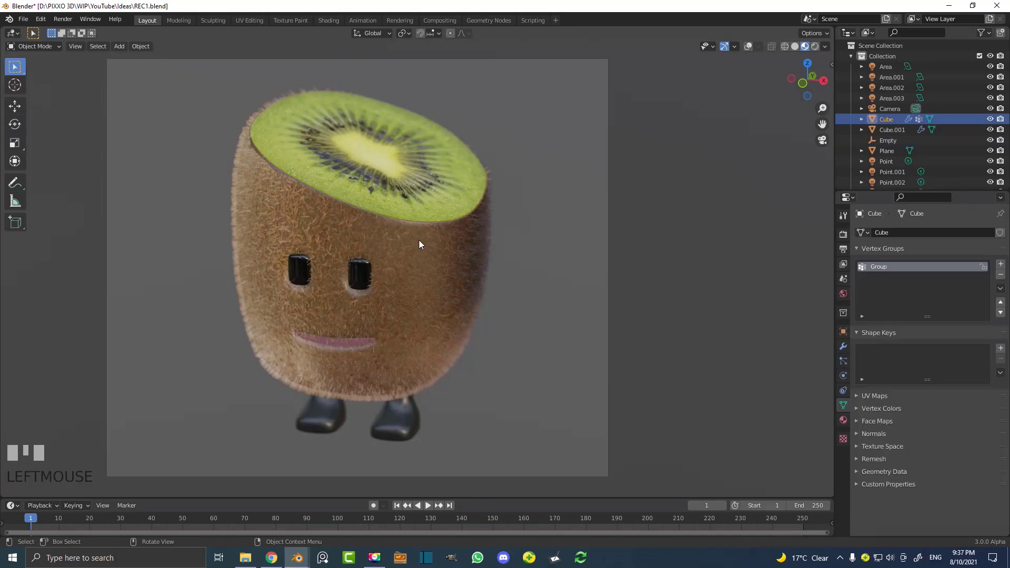
key("Tab")
key("Tab")
left_click(748, 46)
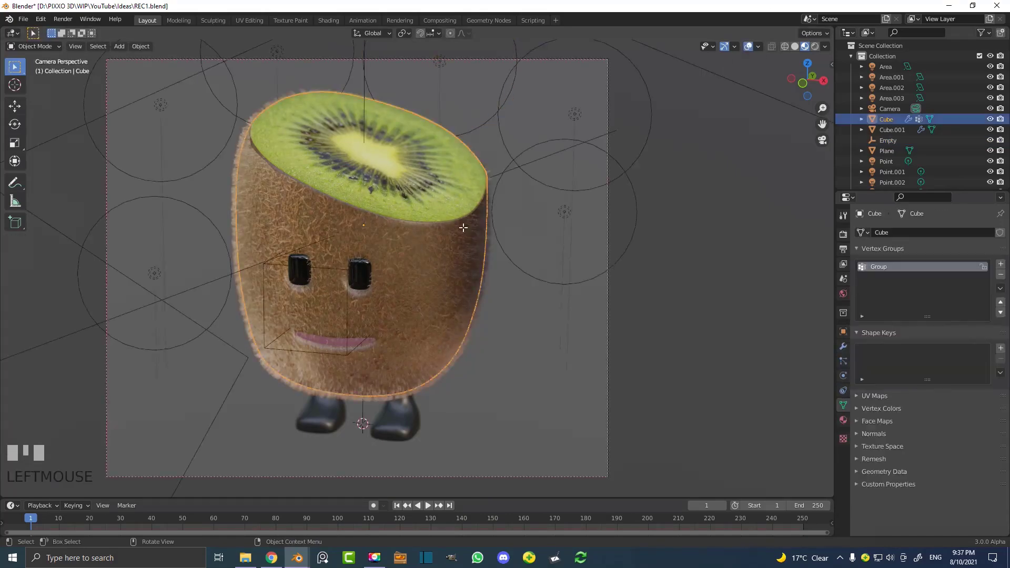
key("Tab")
middle_click_drag(465, 226, 431, 241)
scroll(431, 241, "up", 3)
scroll(439, 266, "up", 2)
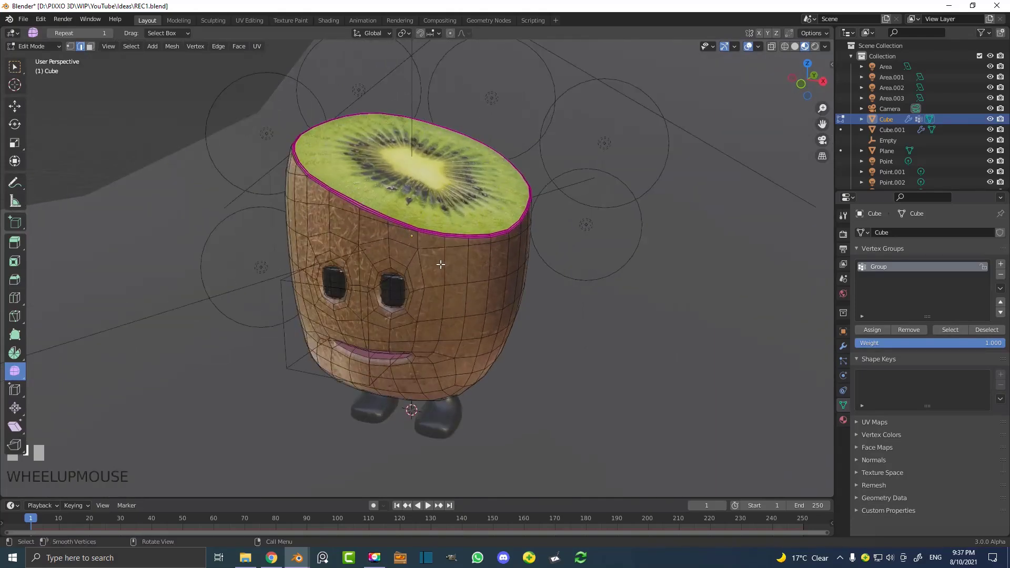
mouse_move(393, 276)
middle_mouse_down()
mouse_move(380, 259)
mouse_move(398, 260)
middle_mouse_up()
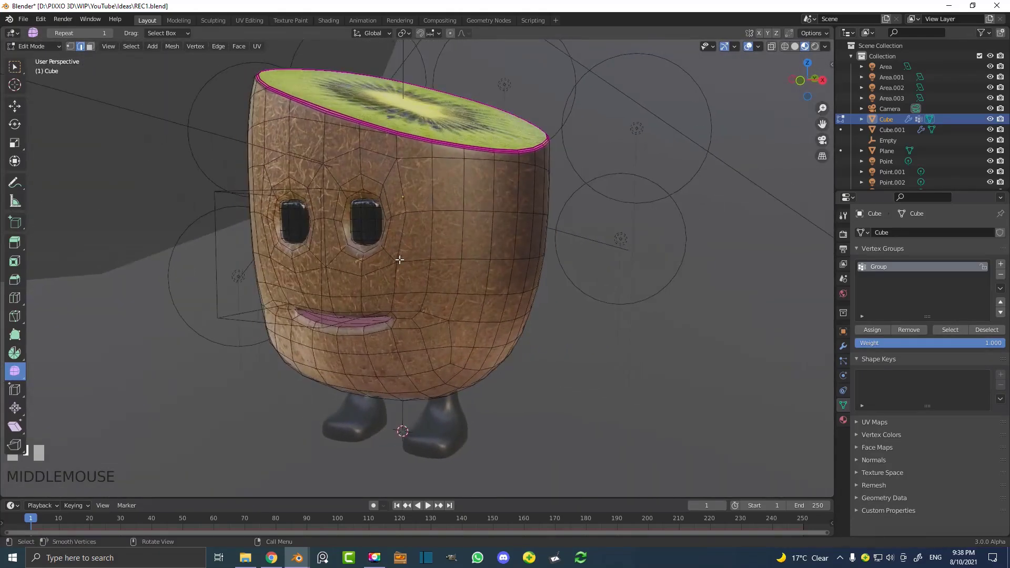
Return to Object Mode in the camera view and preview the character with rendered shading
key("KP_0")
key("Tab")
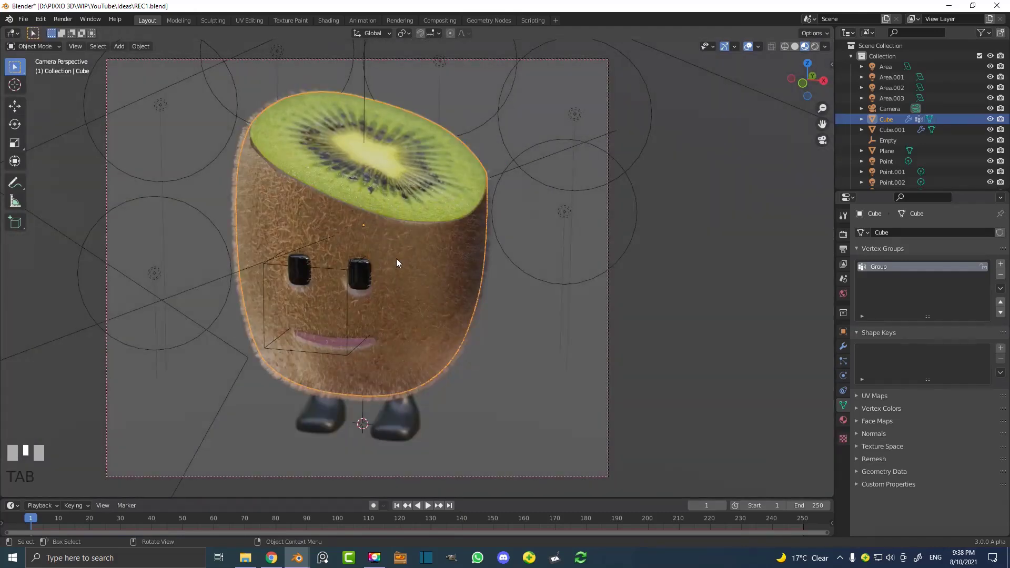
scroll(412, 257, "down", 2)
key("z")
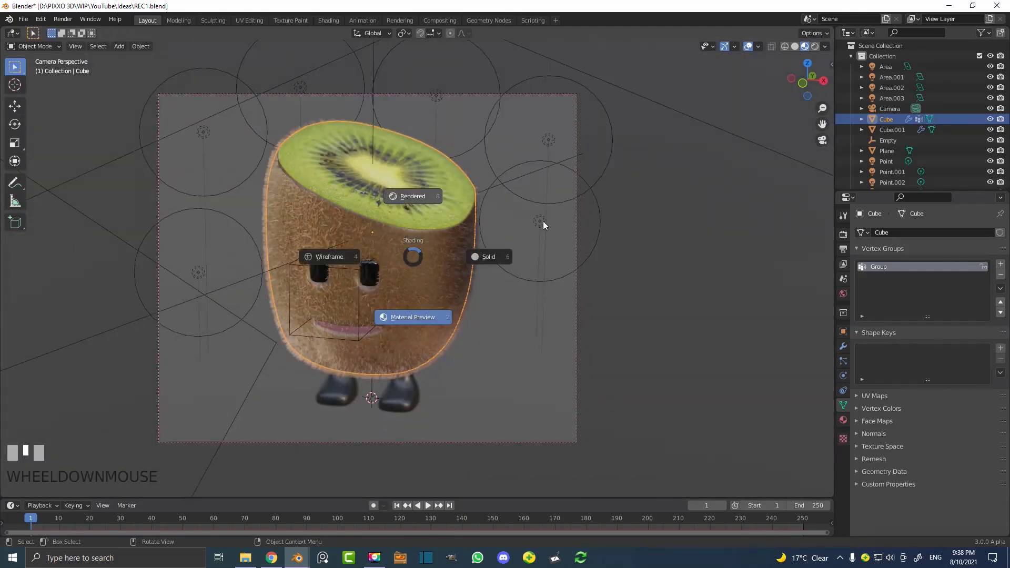
left_click(443, 208)
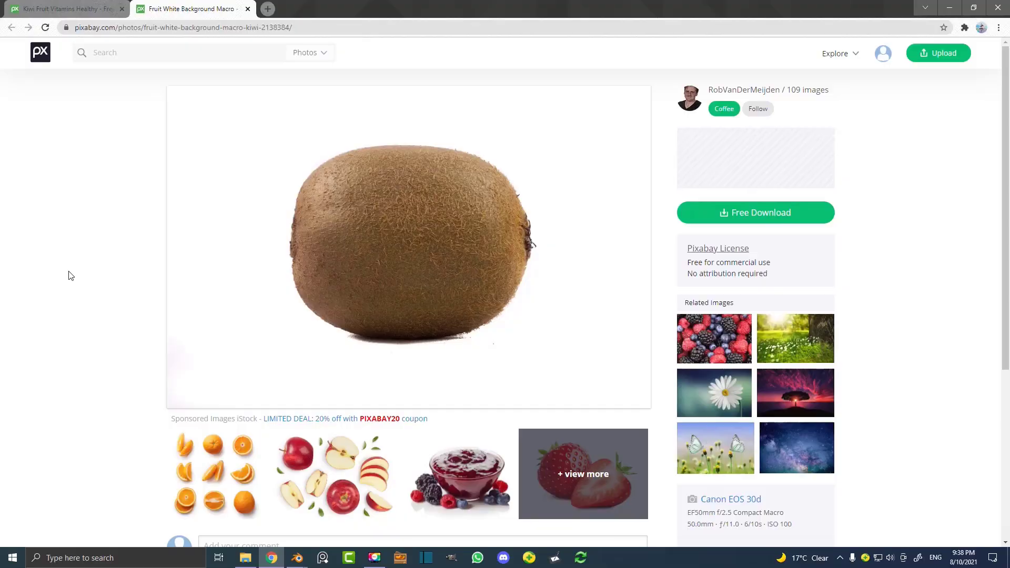
Look over the halved kiwi and whole kiwi reference photos on Pixabay
left_click(80, 6)
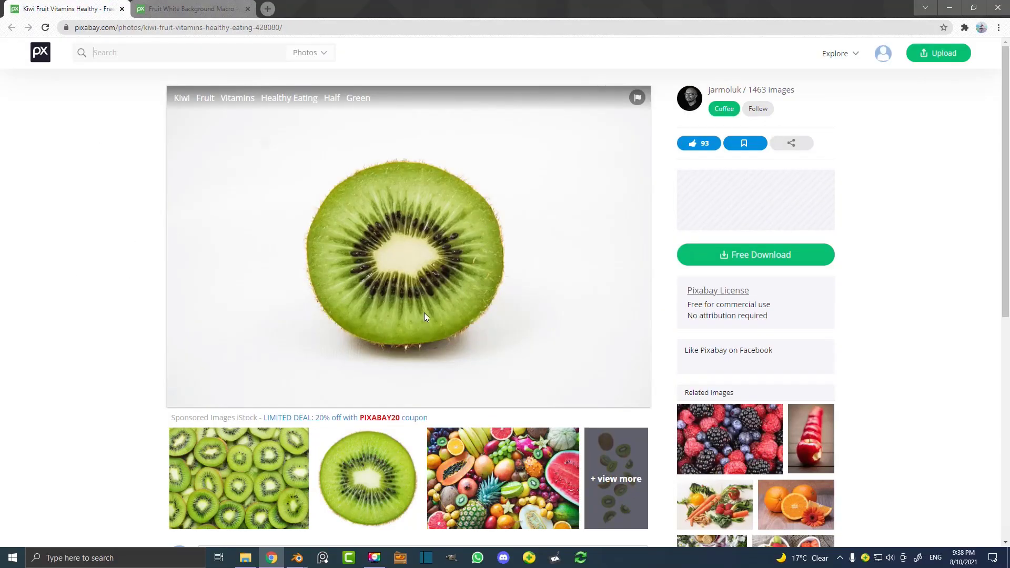
scroll(424, 314, "down", 2)
scroll(420, 185, "up", 2)
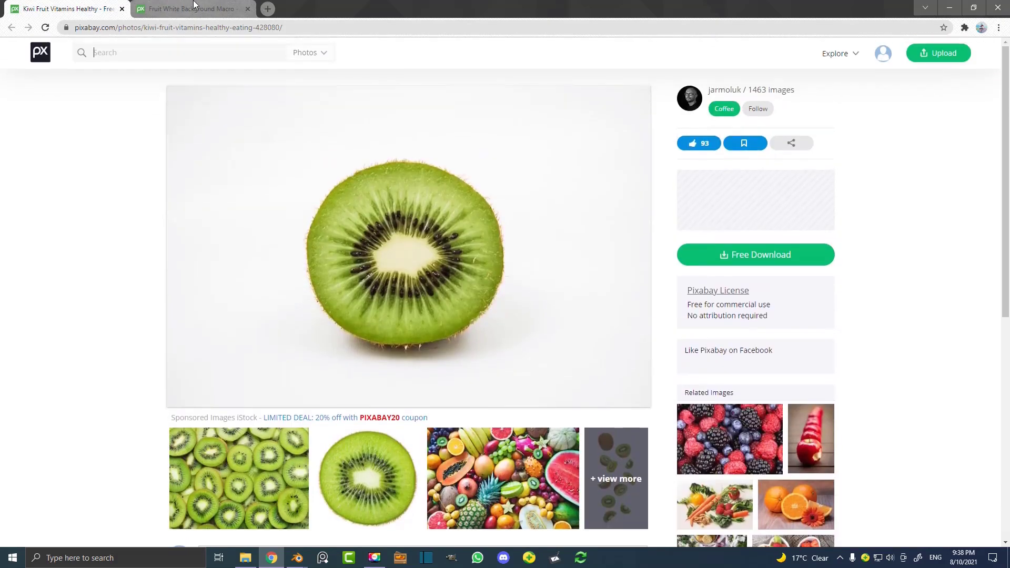
left_click(187, 5)
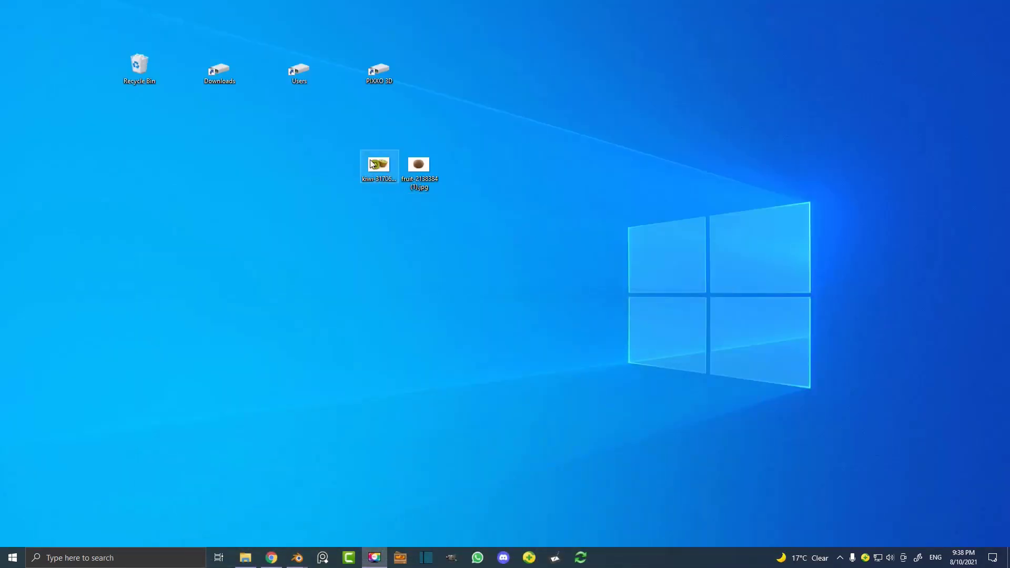
Reposition the two kiwi image files on the desktop and view fruit-2138384 (1).jpg in Photos
left_click_drag(368, 169, 300, 169)
left_click_drag(427, 167, 375, 168)
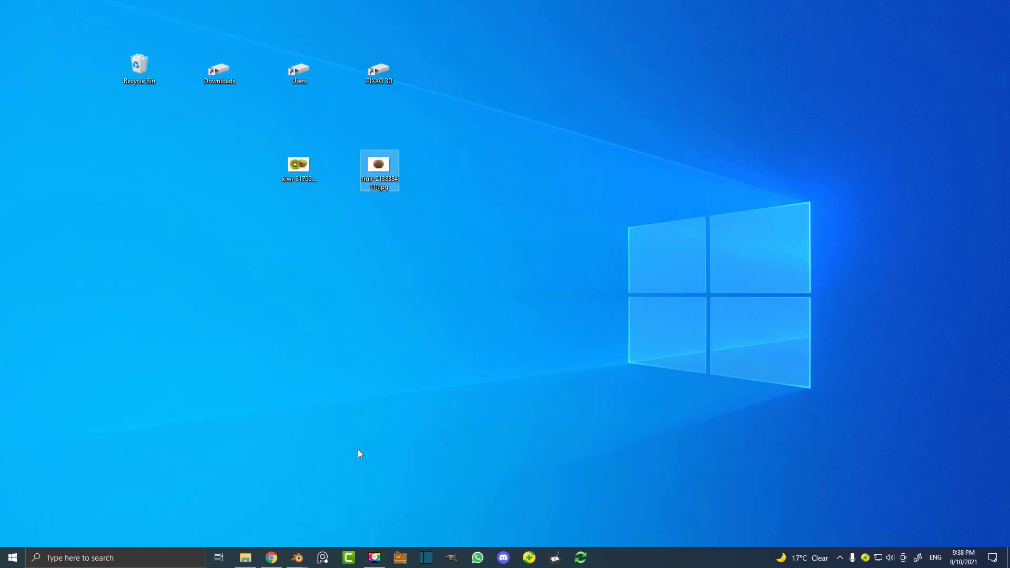
left_click(299, 167)
left_click(379, 166, "ctrl")
double_click(378, 166)
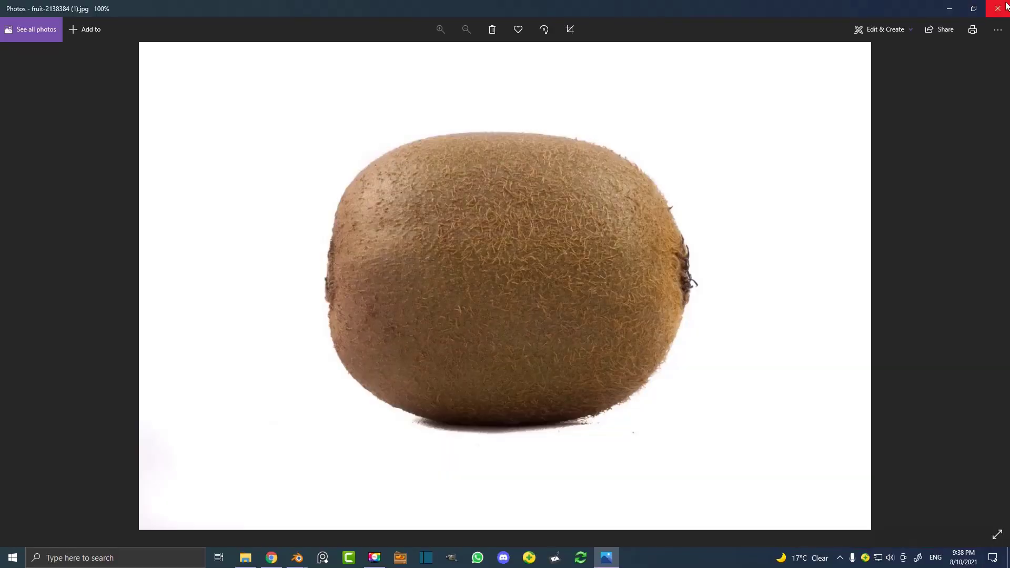
left_click(1006, 7)
Switch to Blender and open the default cube in Edit Mode from the front orthographic view
mouse_move(300, 563)
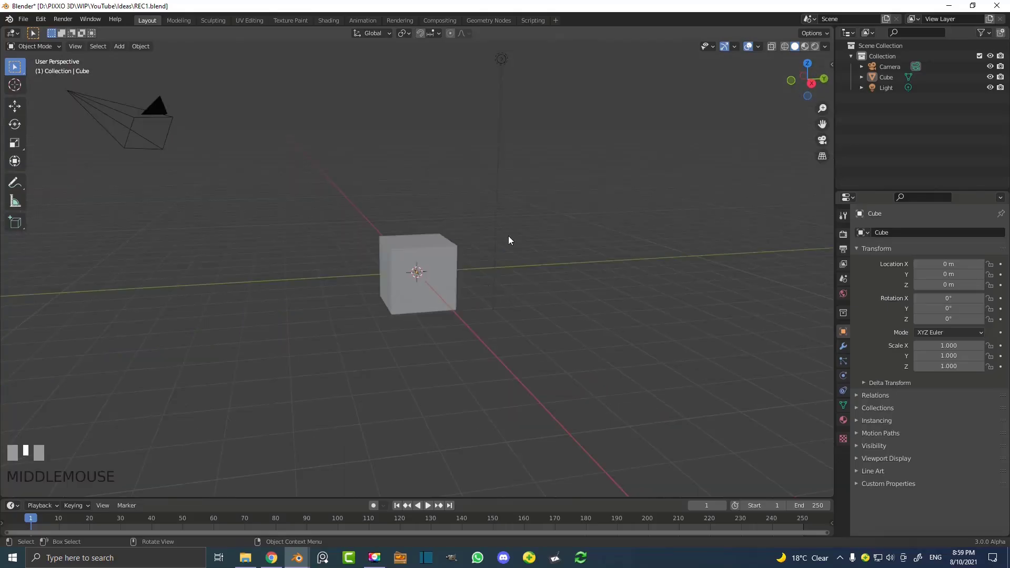
mouse_move(467, 278)
middle_mouse_down()
mouse_move(469, 289)
mouse_move(475, 259)
middle_mouse_up()
left_click(422, 286)
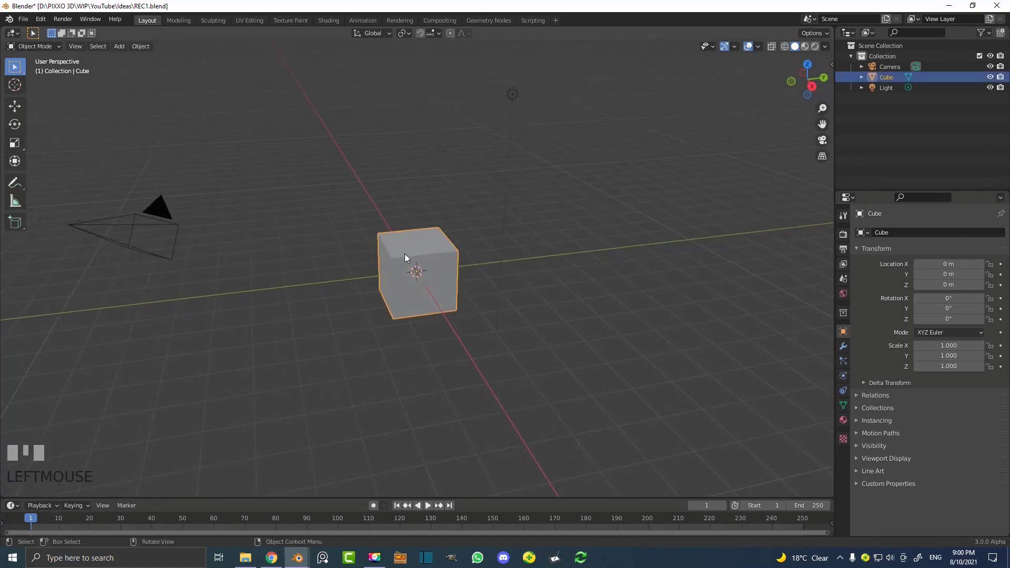
key("KP_1")
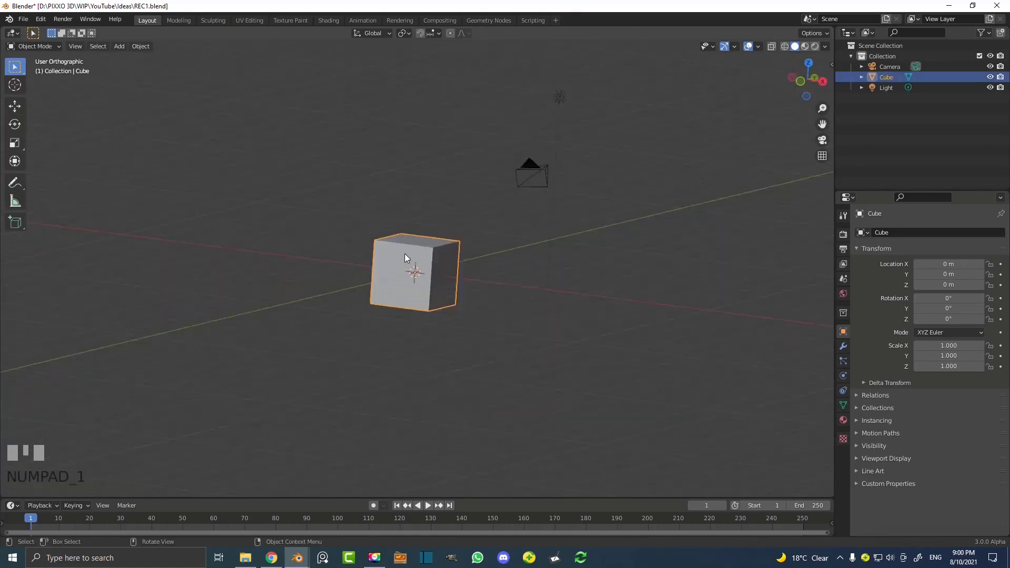
scroll(378, 258, "up", 5)
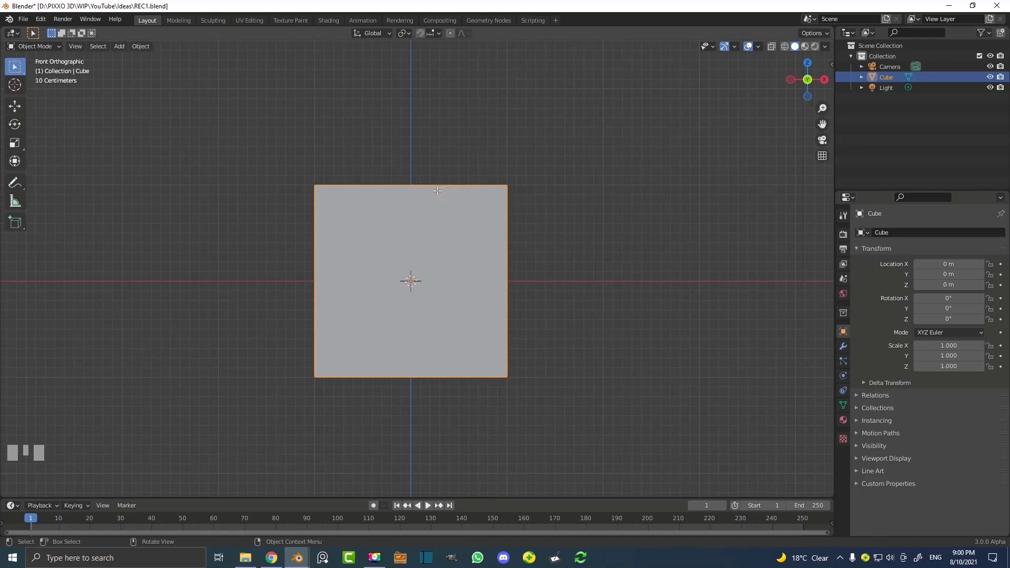
key("Tab")
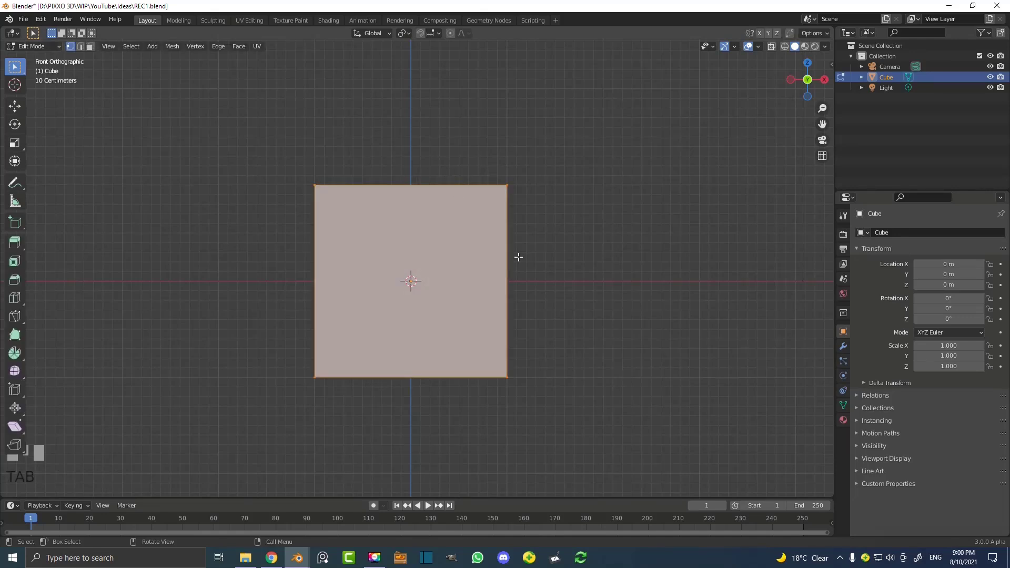
Select the whole cube mesh and subdivide it once
scroll(482, 236, "down", 2)
middle_click_drag(494, 225, 465, 218)
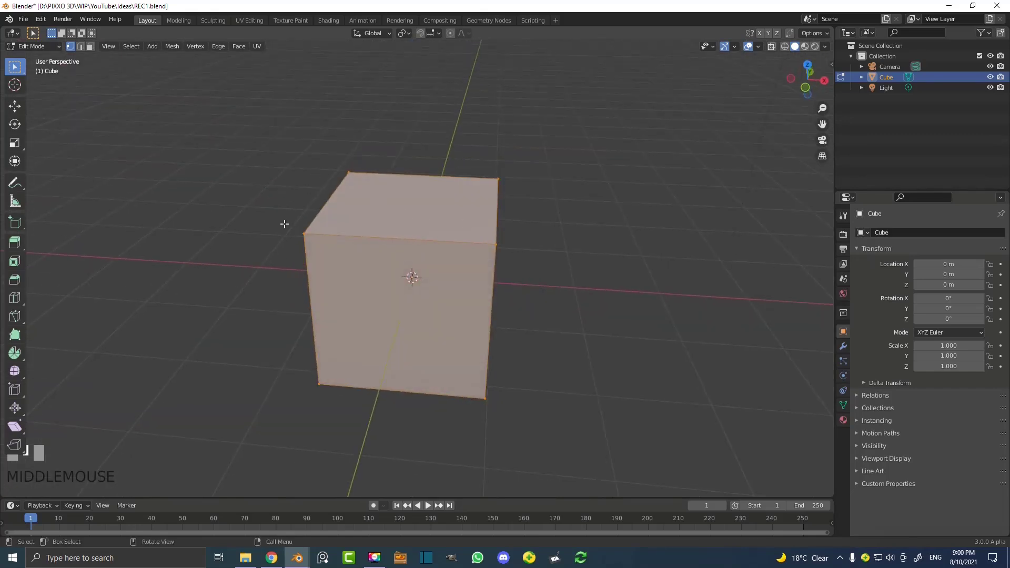
key("alt+a")
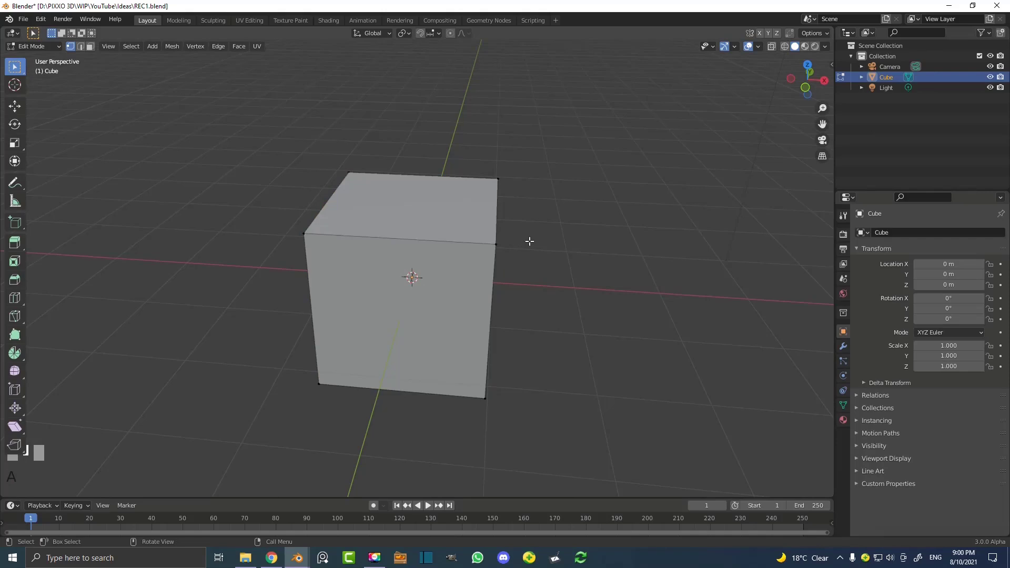
key("a")
key("KP_1")
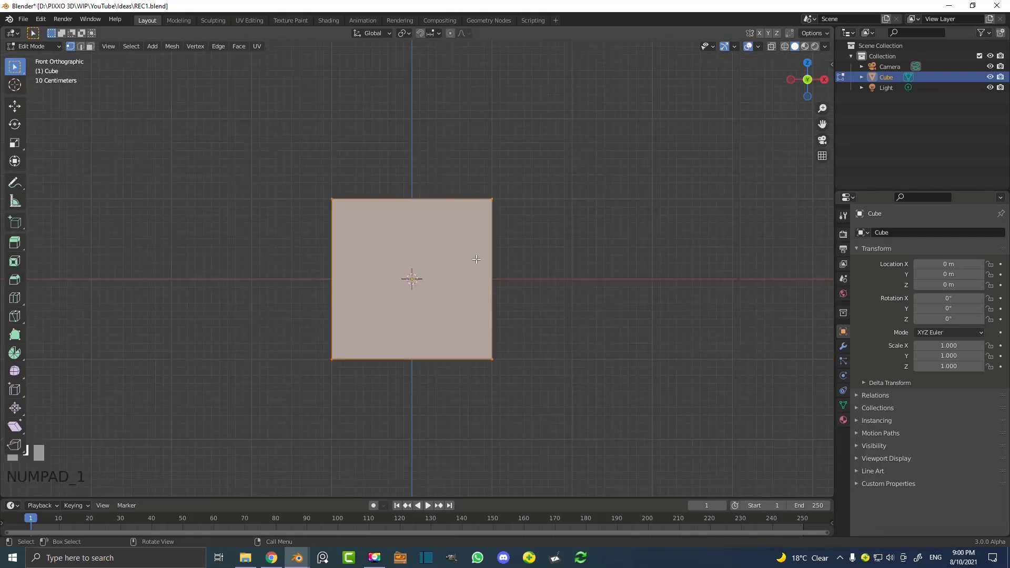
right_click(391, 225)
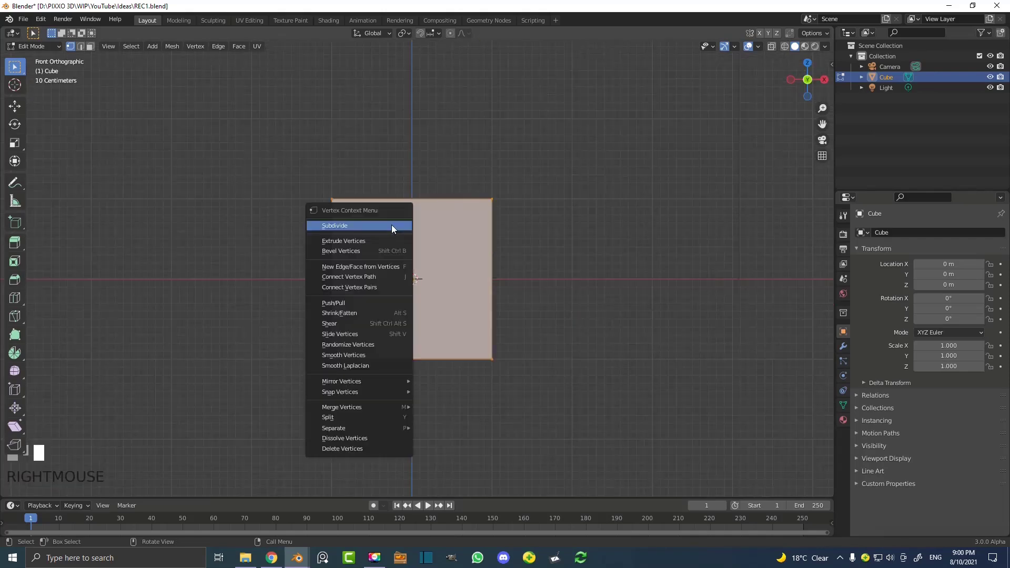
left_click(358, 225)
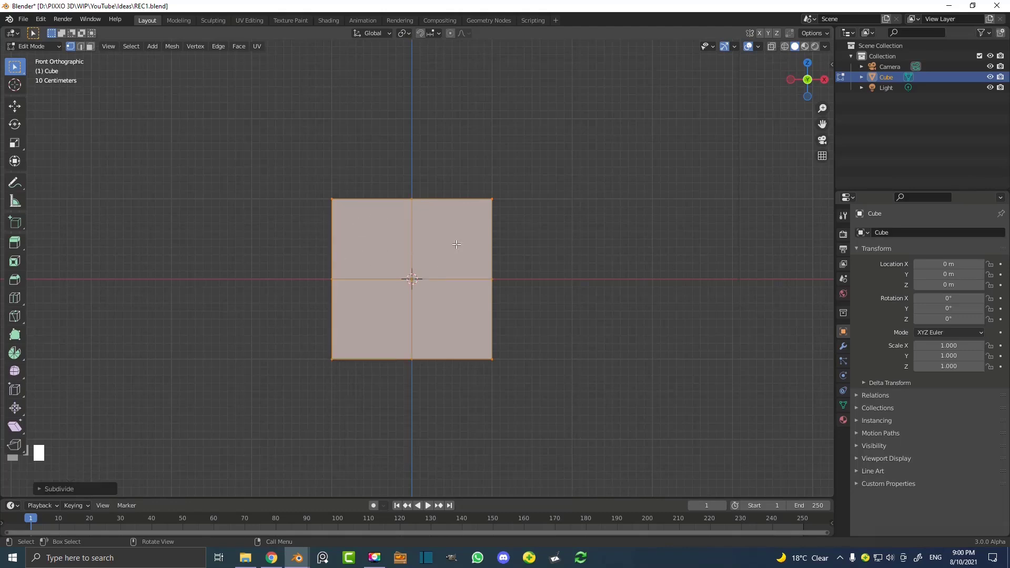
Scale the subdivided cube up along the Z axis into a taller box
key("s")
key("z")
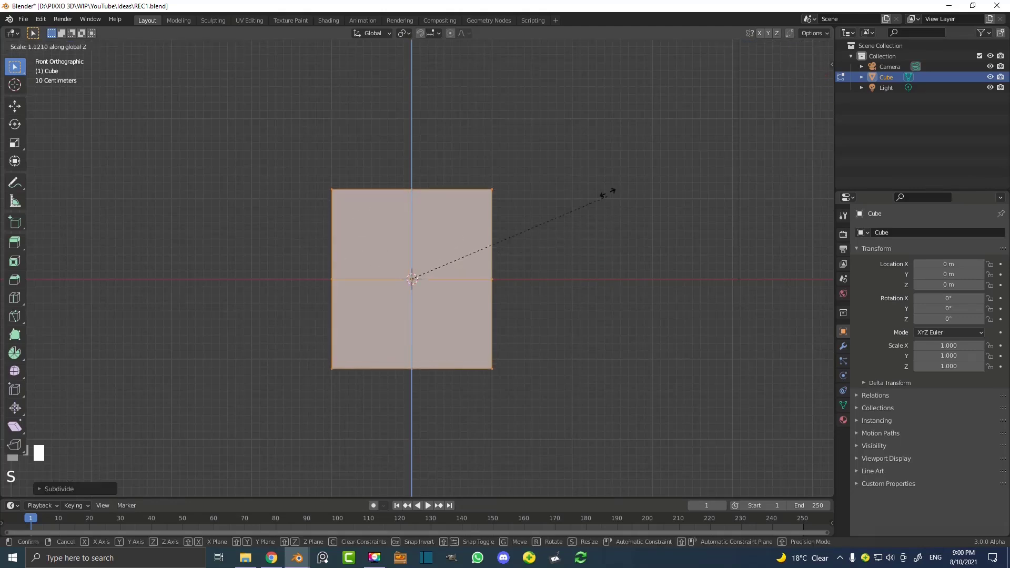
left_click(631, 138)
middle_click_drag(632, 140, 571, 225)
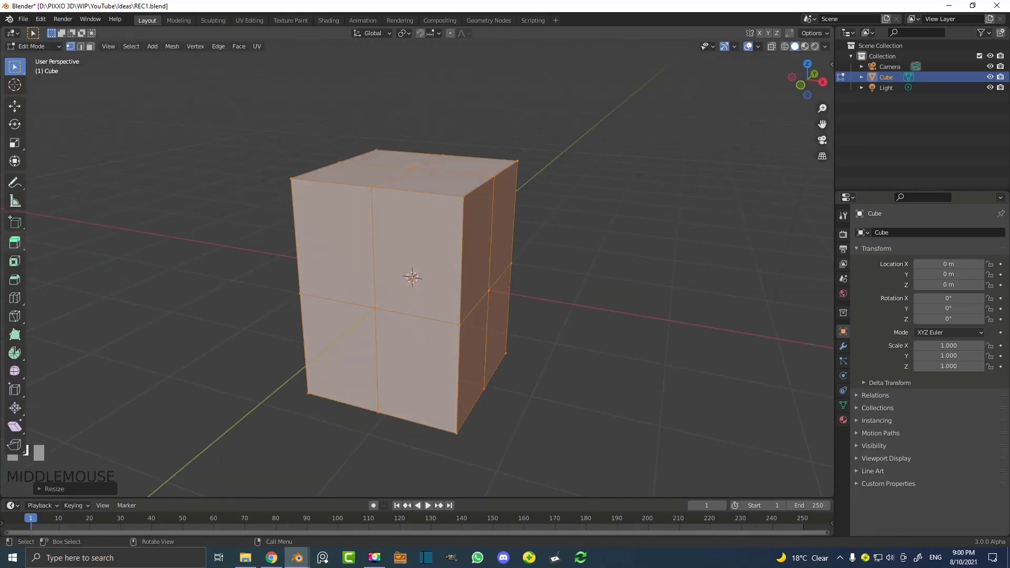
Round the box with the Smooth tool before and after a second subdivision of its mesh
left_click(15, 371)
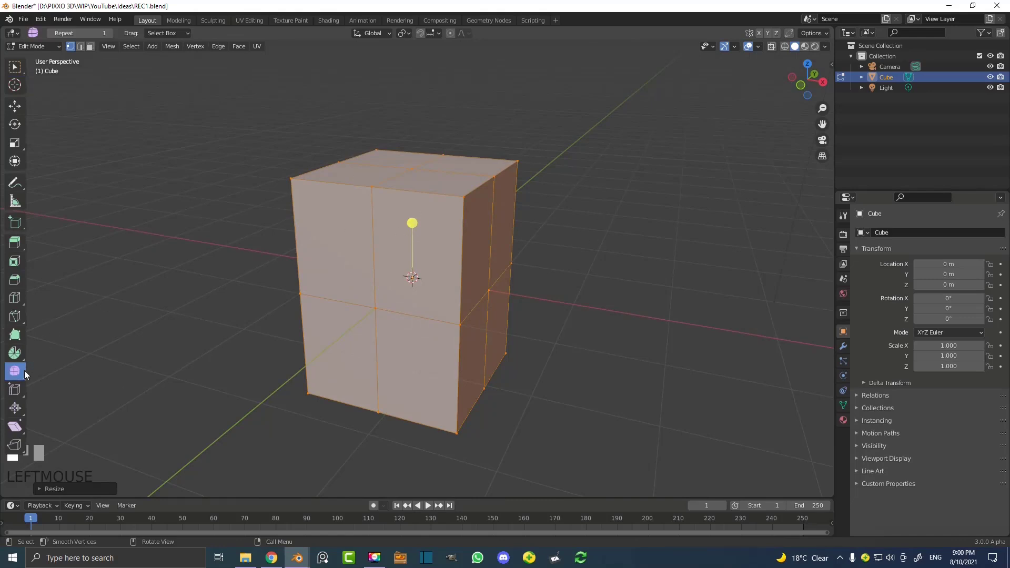
left_click_drag(413, 224, 547, 181)
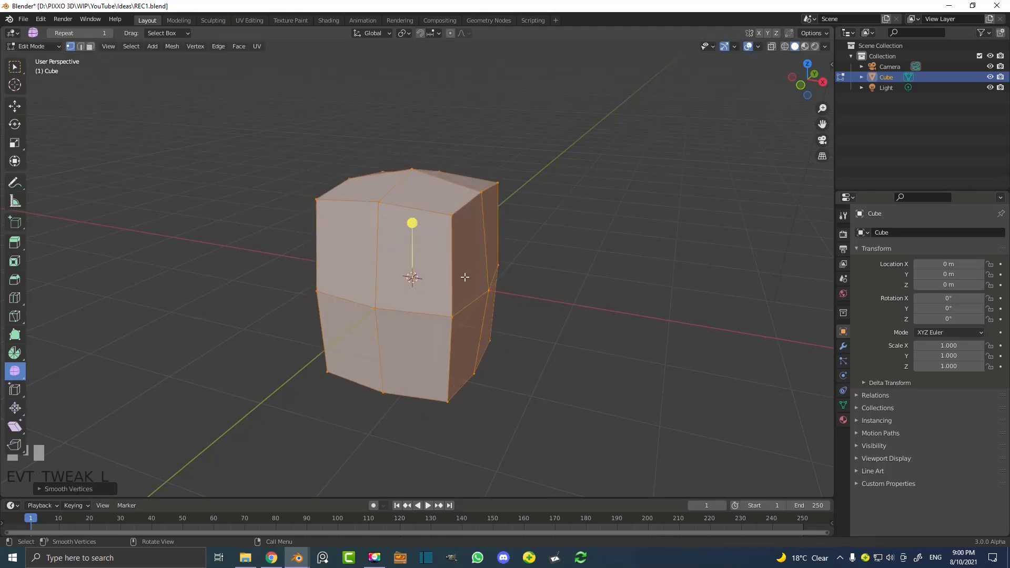
right_click(359, 210)
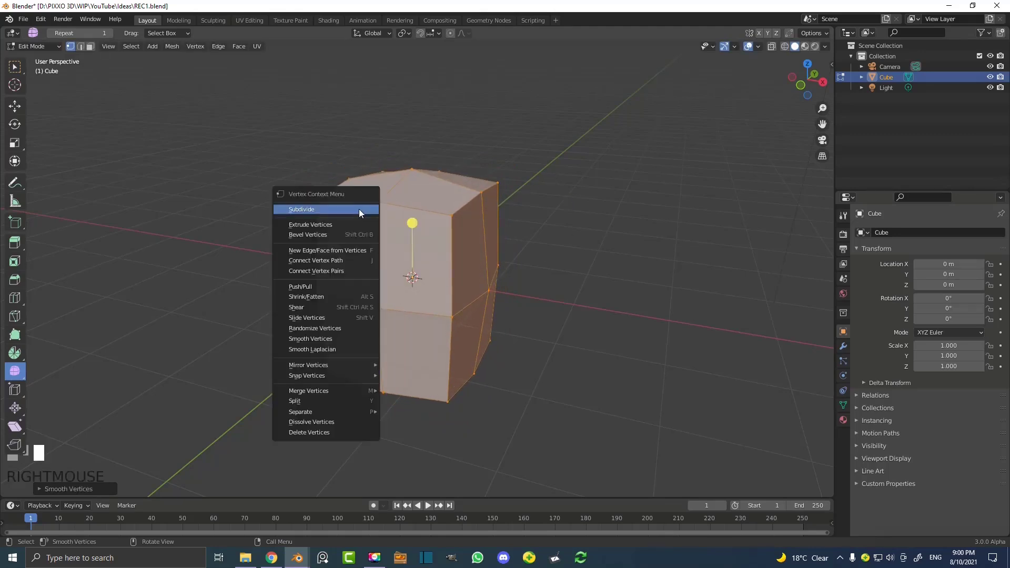
left_click(308, 207)
left_click_drag(389, 219, 661, 242)
In the front wireframe view, delete the vertices on the negative X half of the mesh
key("KP_1")
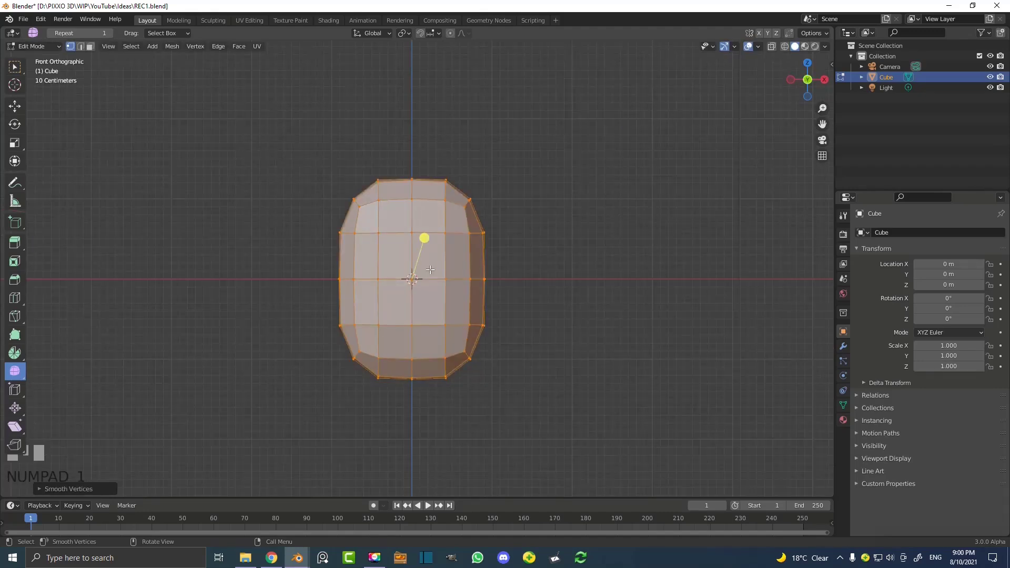
key("z")
left_click(384, 224)
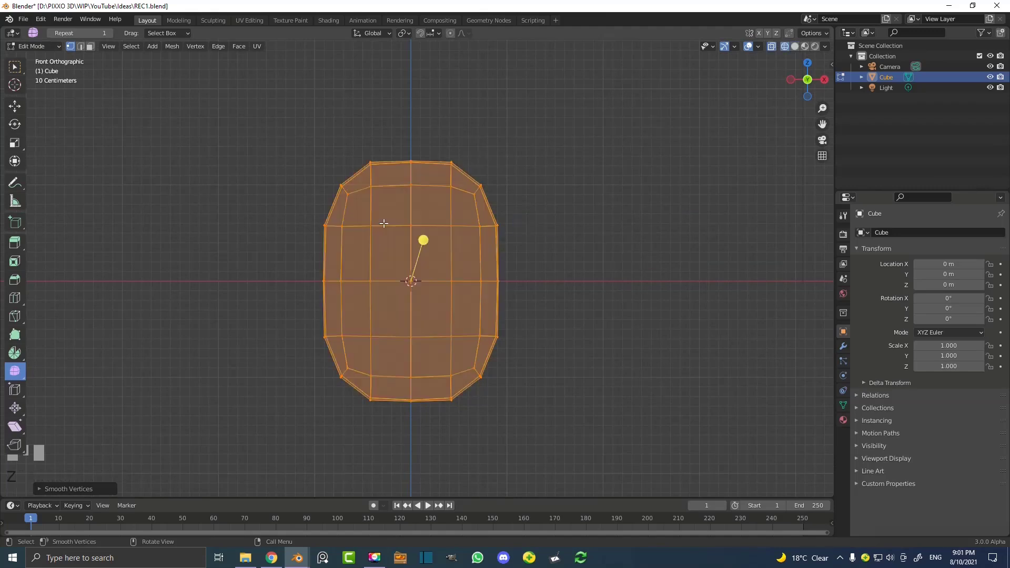
left_click_drag(189, 449, 396, 127)
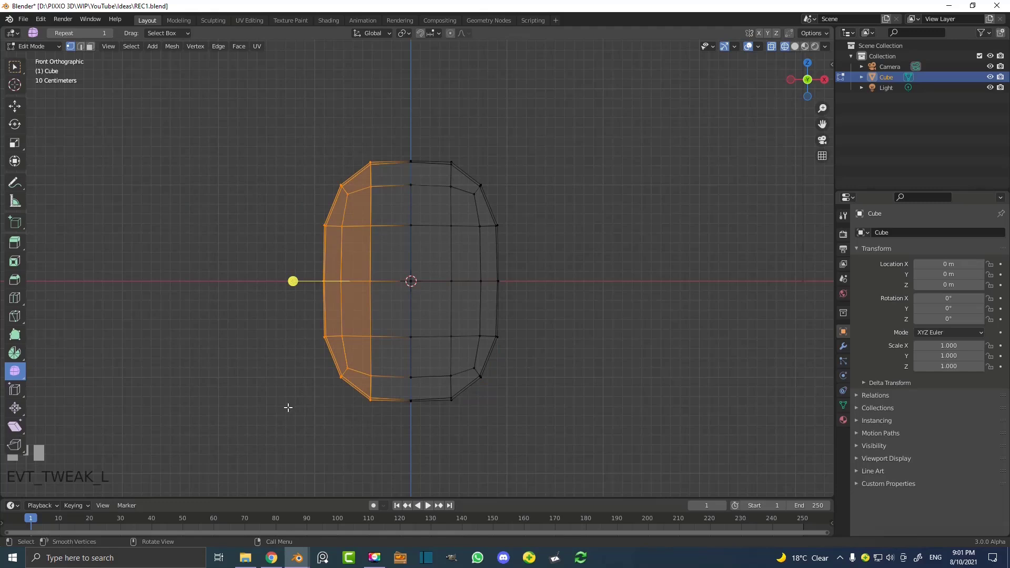
key("x")
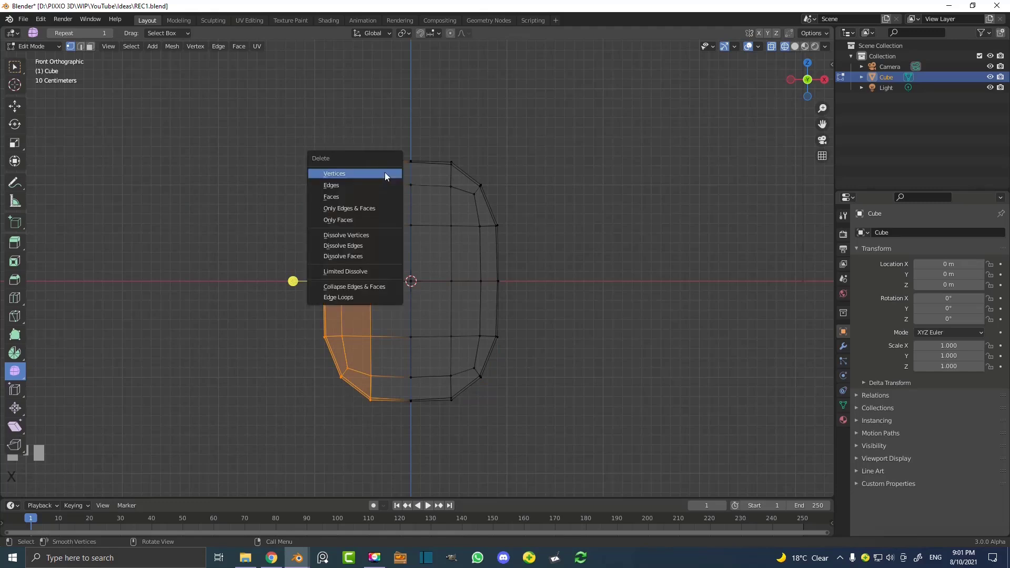
left_click(356, 174)
Select the remaining half of the mesh and add a Mirror modifier on the X axis
left_click_drag(548, 136, 395, 446)
middle_click_drag(400, 442, 508, 313)
left_click(844, 346)
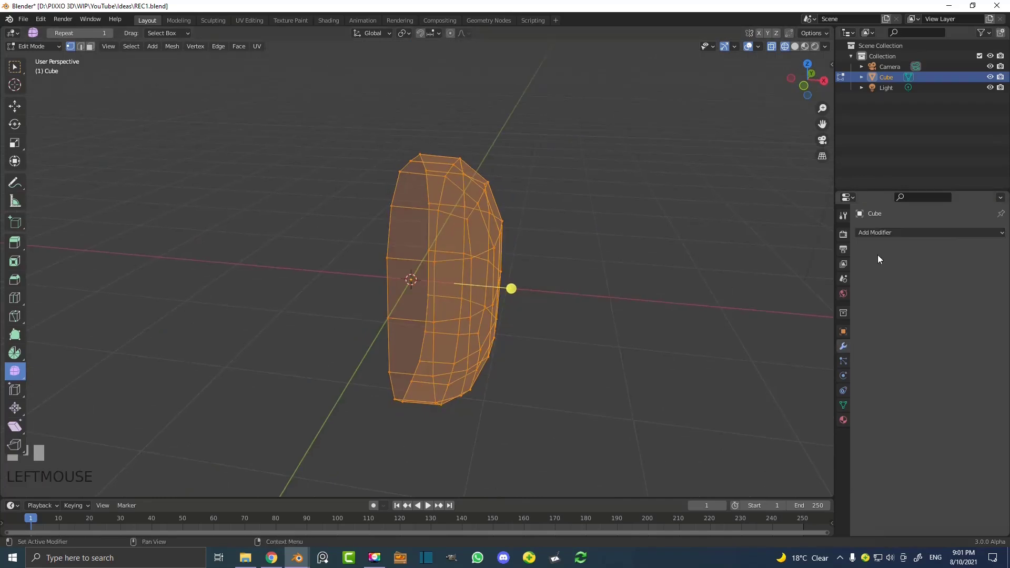
left_click(875, 233)
left_click(784, 355)
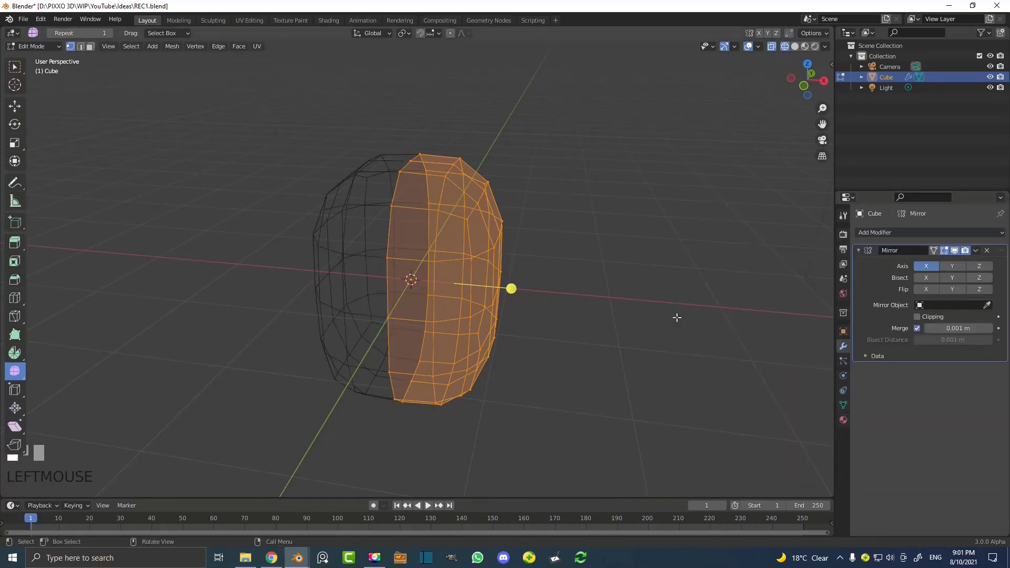
Return to solid shading and enable Clipping in the Mirror modifier so the center vertices stay joined
middle_click_drag(516, 289, 512, 286)
key("z")
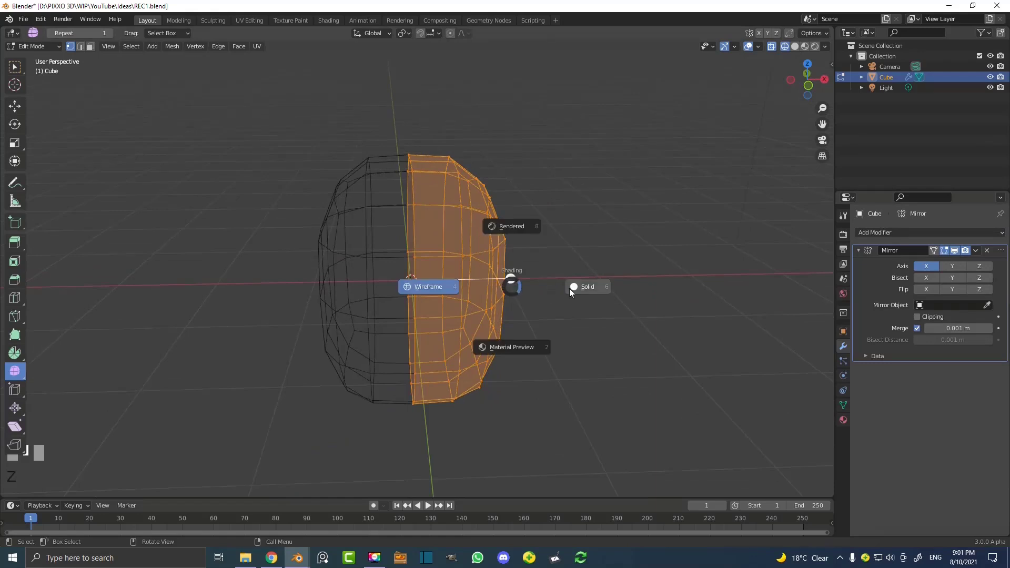
left_click(570, 289)
key("g")
right_click(530, 253)
left_click(919, 317)
key("g")
right_click(549, 249)
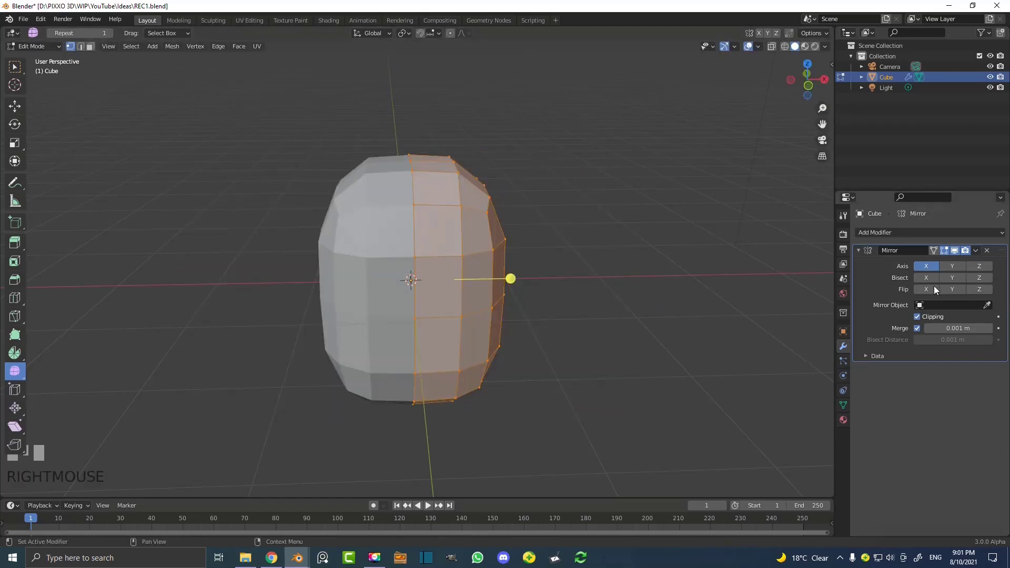
middle_click_drag(757, 265, 485, 318)
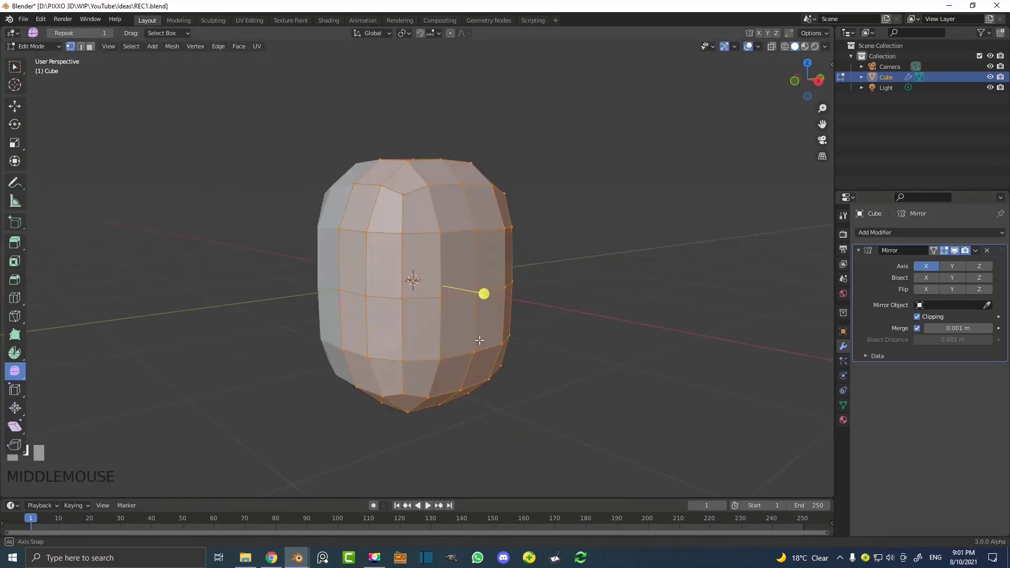
In the front view, switch to face selection and select the positive-X face directly below the origin beside the mirror line
key("KP_1")
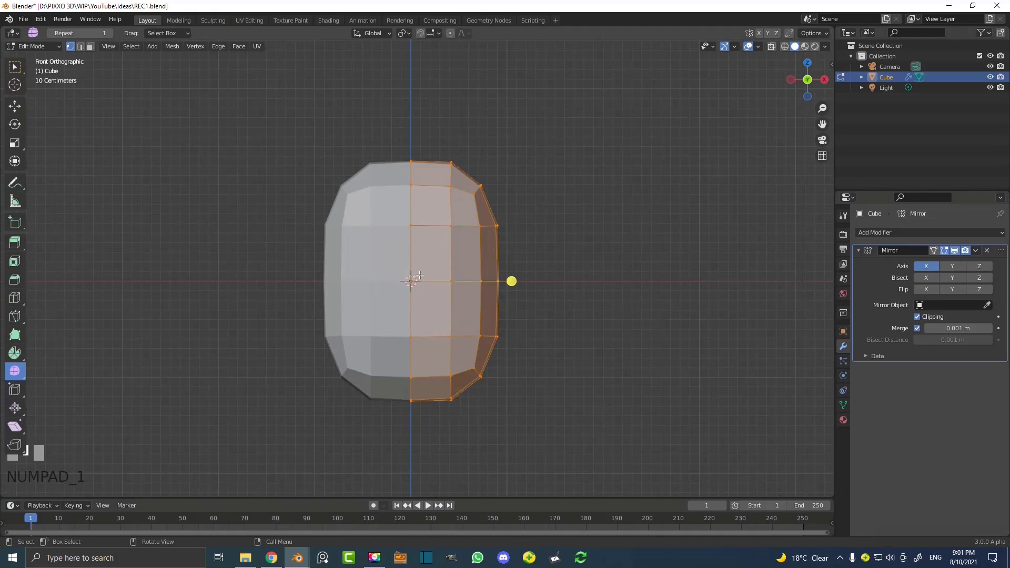
scroll(418, 277, "up", 3)
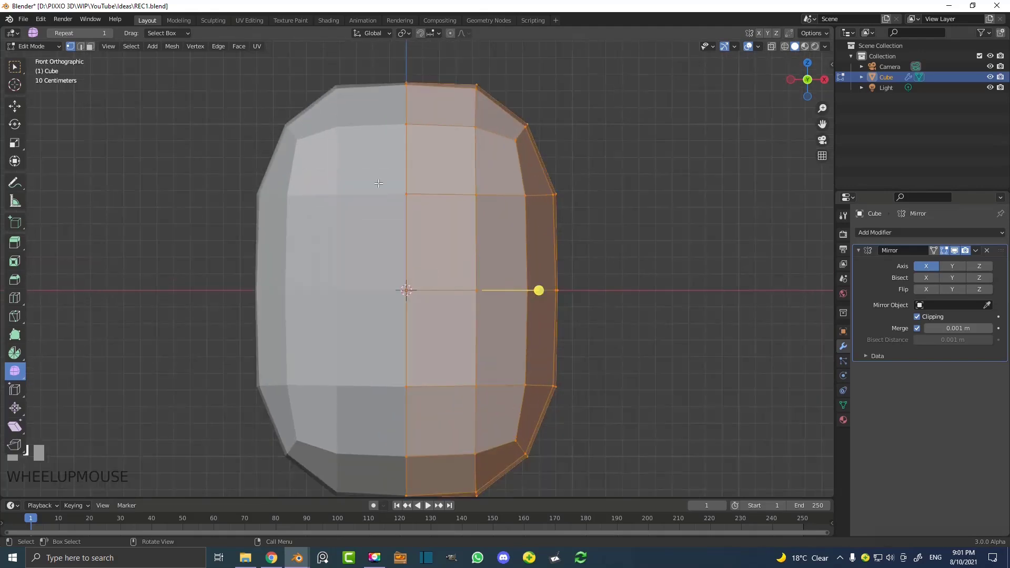
left_click(91, 46)
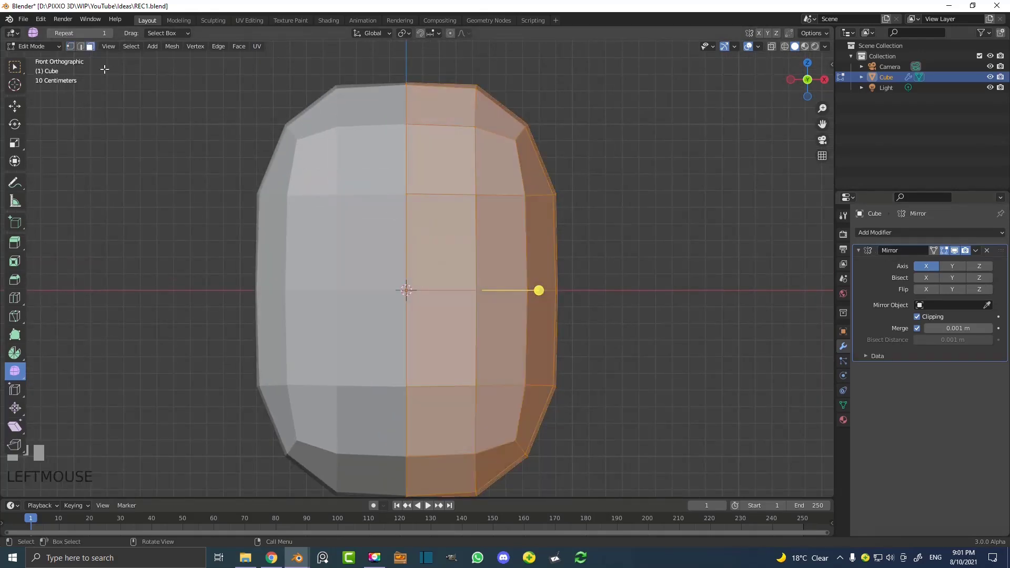
middle_click_drag(509, 361, 503, 274, "shift")
scroll(434, 222, "up", 2)
middle_click_drag(448, 207, 435, 253, "shift")
left_click(406, 268)
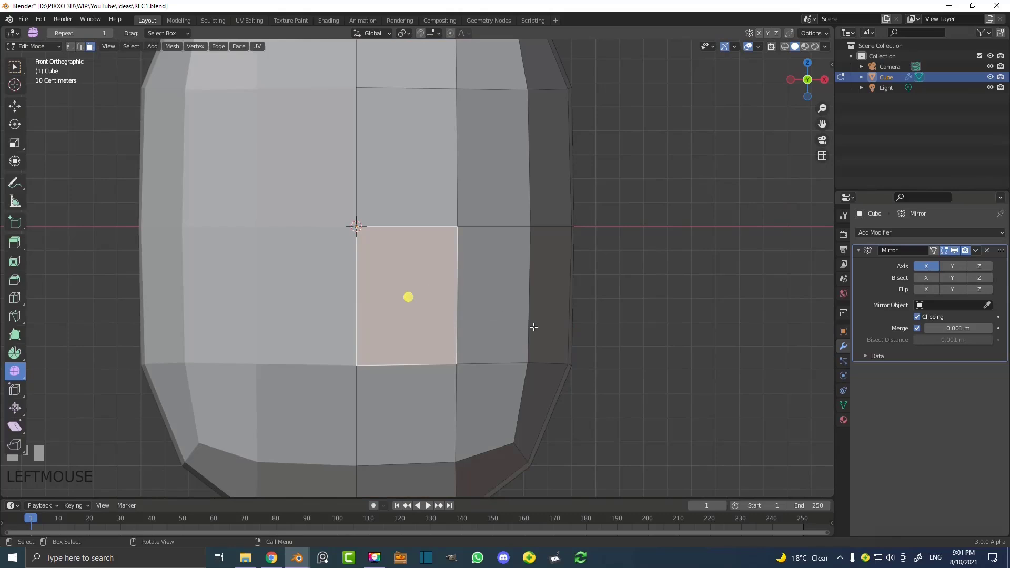
key("i")
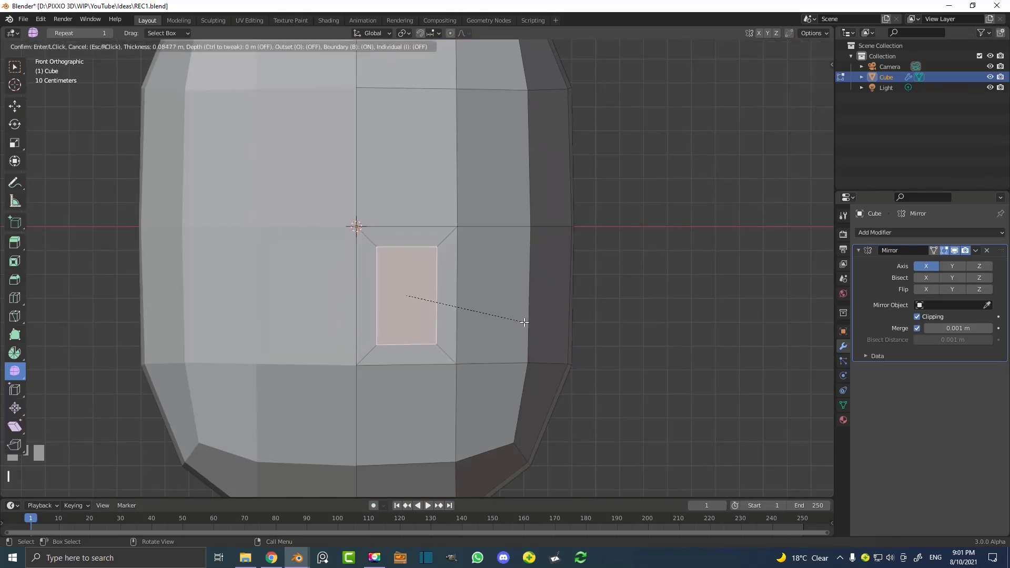
left_click(520, 317)
key("ctrl+z")
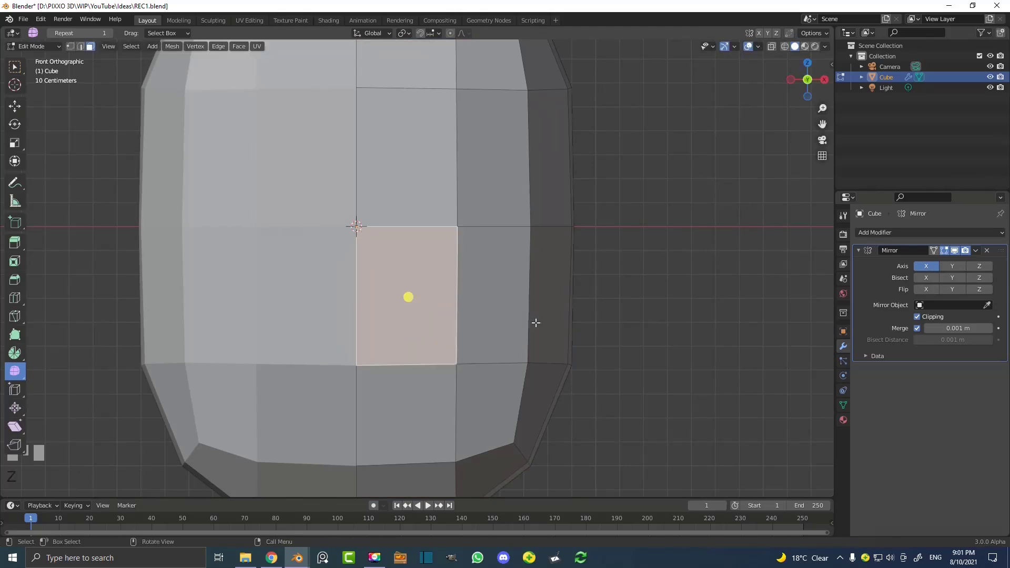
key("e")
key("s")
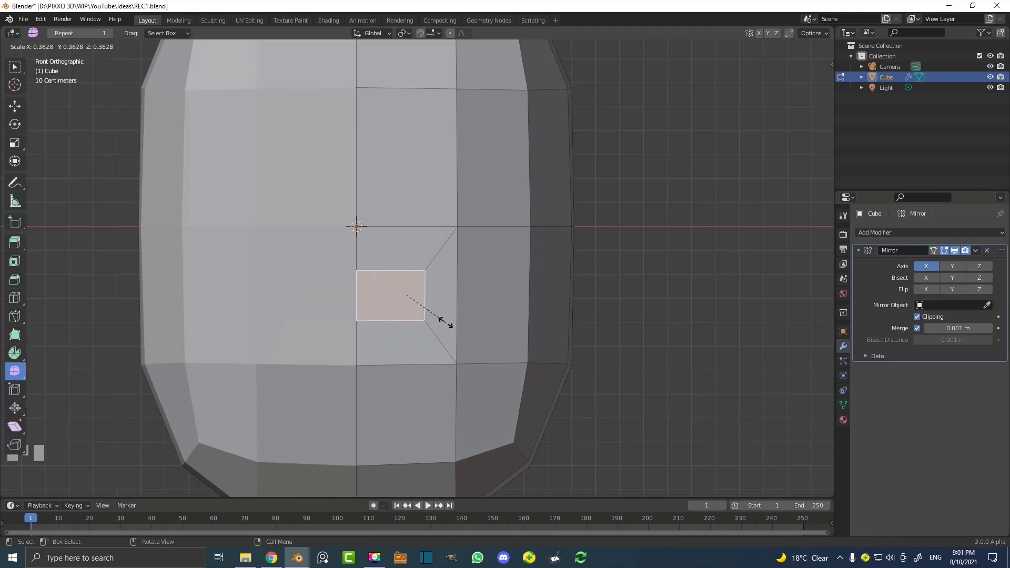
right_click(464, 317)
key("ctrl+z")
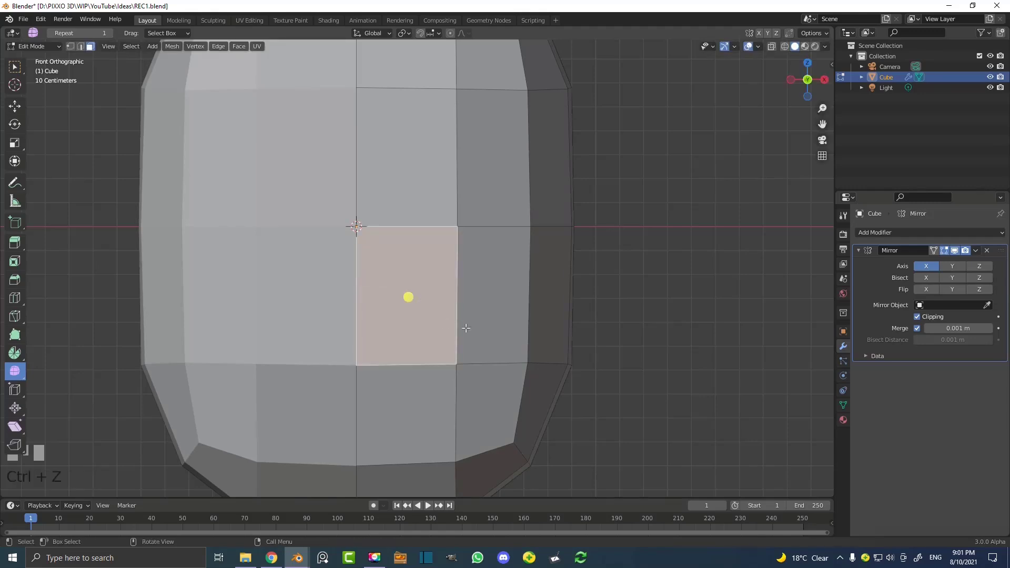
Inset the selected front face by about 0.1 m and shrink the inner face along Z for the eye opening
key("i")
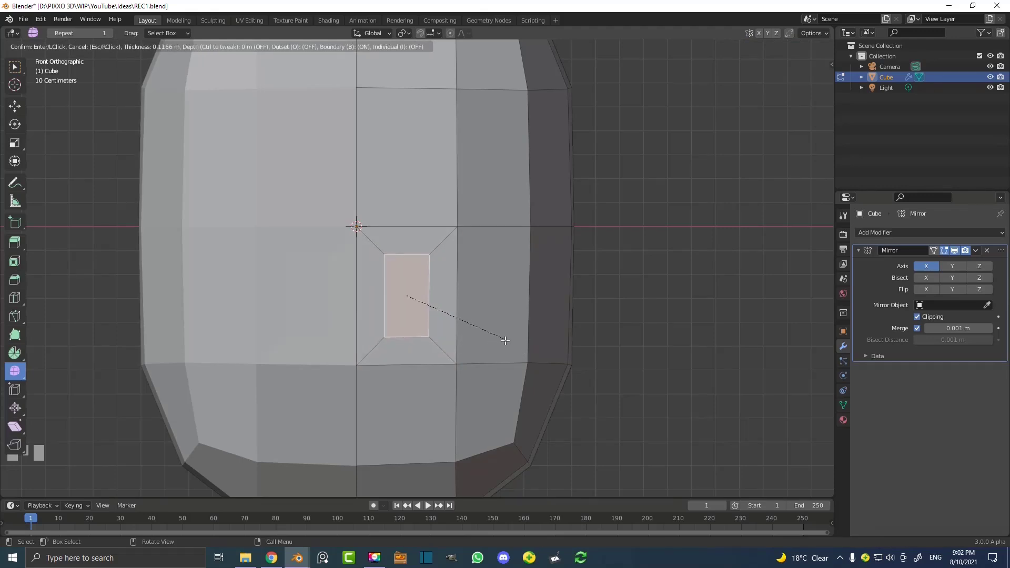
left_click(508, 345)
key("s")
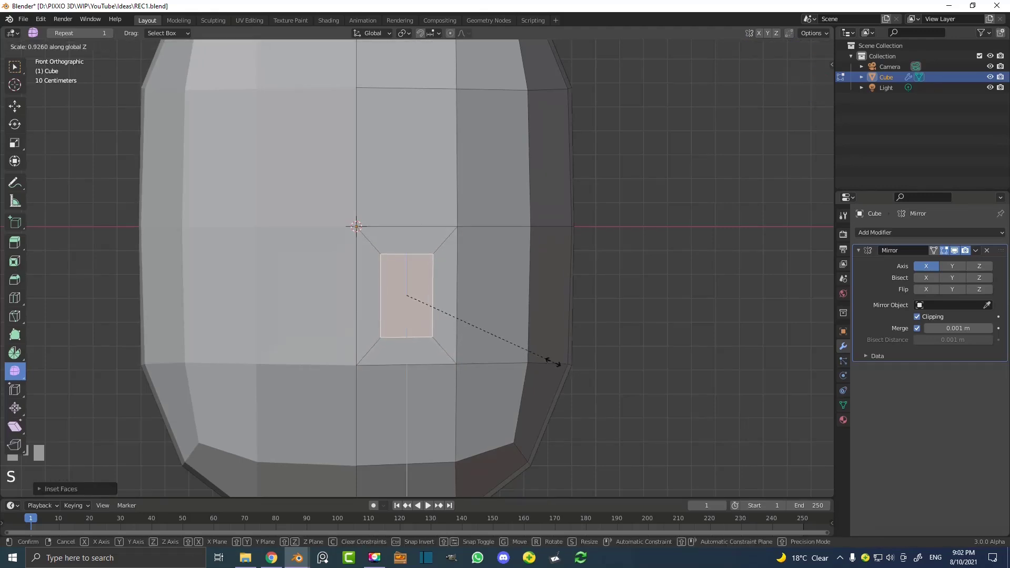
left_click(523, 343)
middle_click_drag(500, 307, 455, 319)
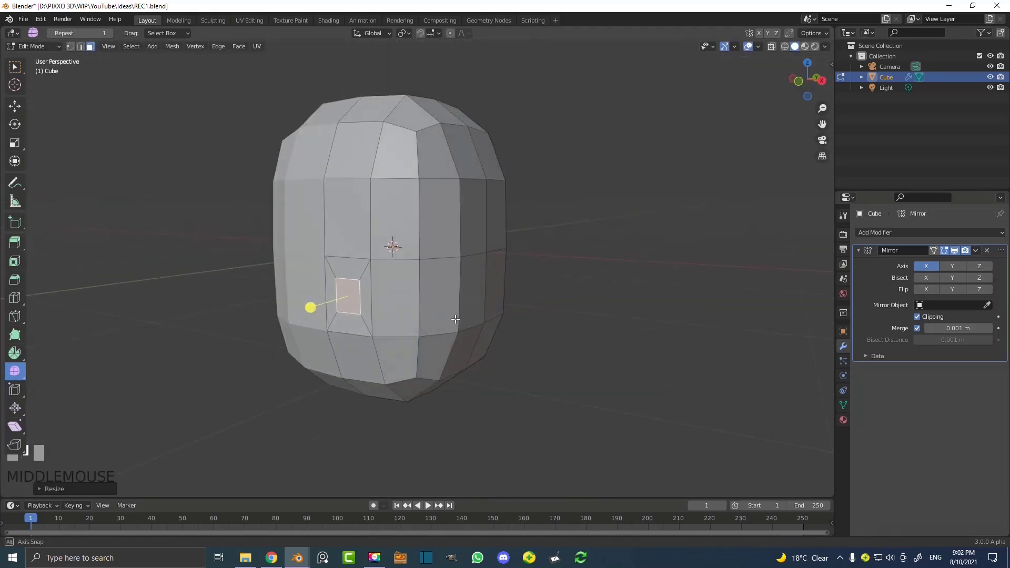
scroll(361, 306, "up", 3)
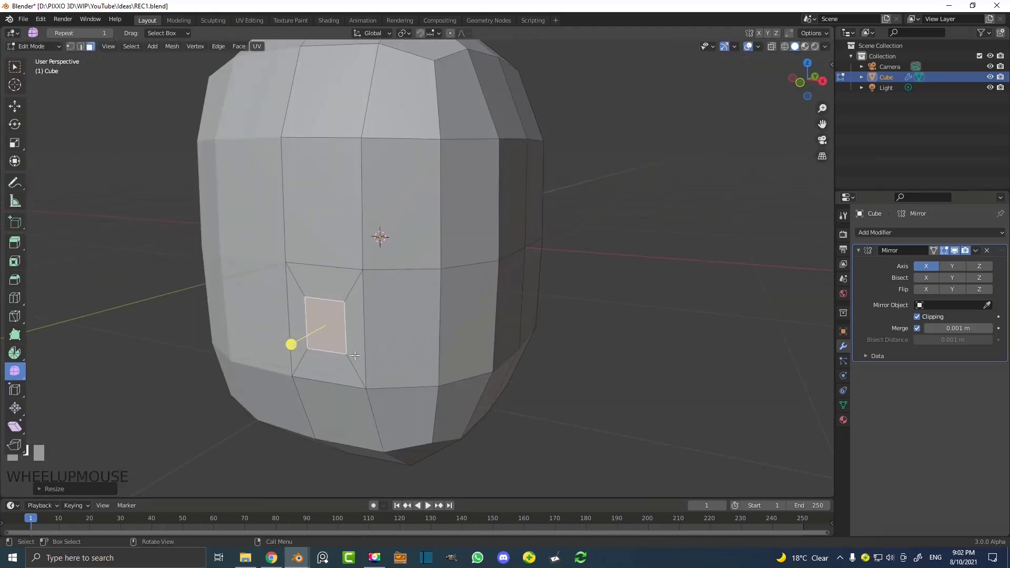
Extrude the inset face inward to form the eye socket, and adjust the scale of the recessed face
key("e")
left_click(436, 373)
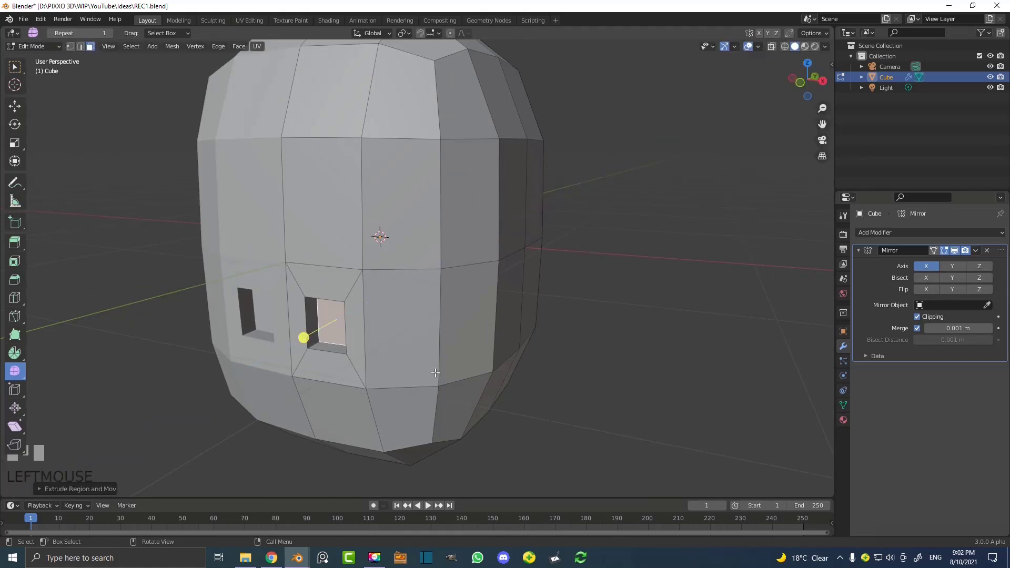
key("s")
middle_click_drag(398, 343, 400, 347)
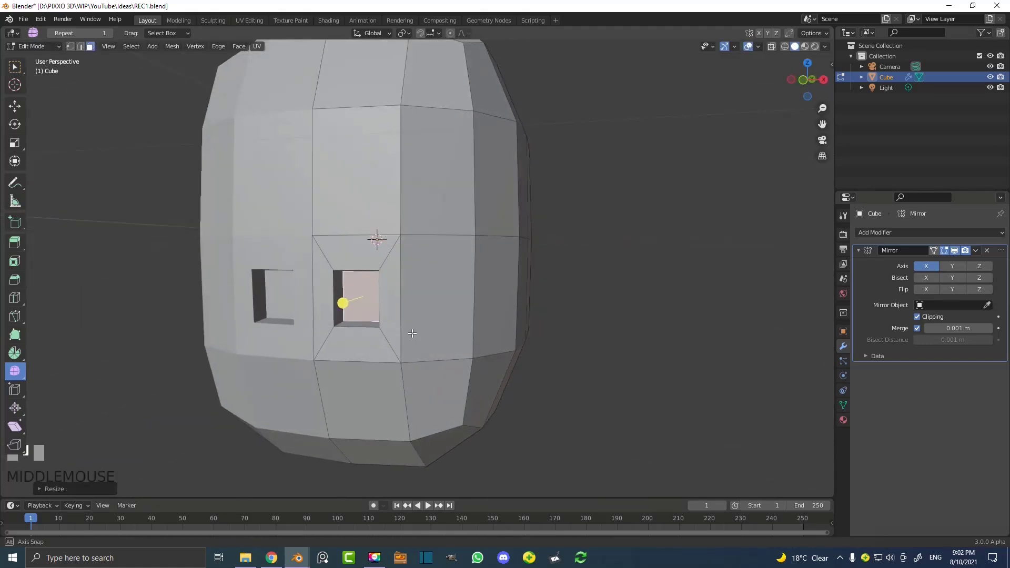
Duplicate the socket's recessed face in place and extrude the copy outward to fill the socket as an eyeball
scroll(400, 347, "up", 2)
key("shift+d")
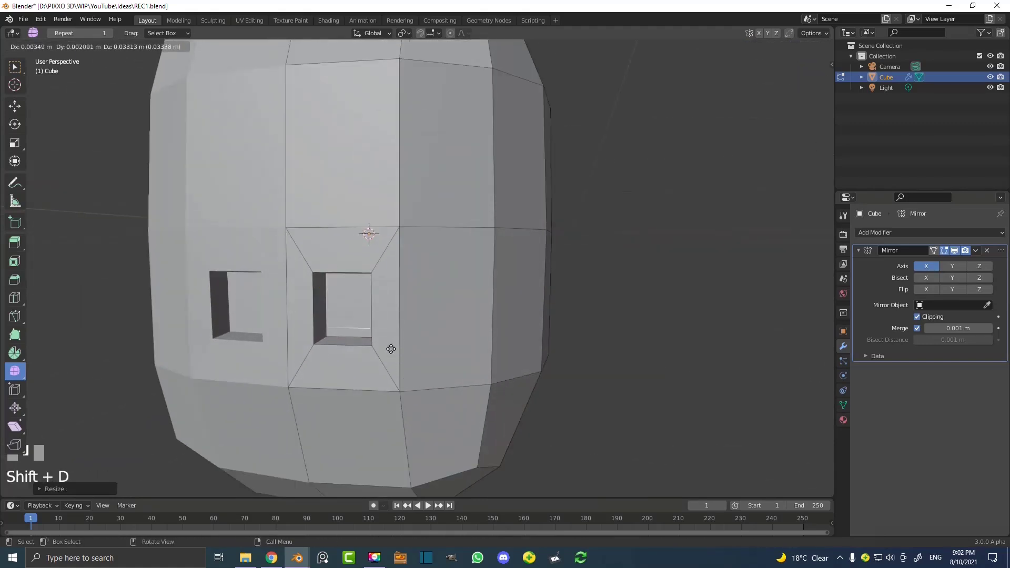
right_click(387, 331)
middle_click_drag(440, 285, 378, 345)
key("e")
right_click(388, 343)
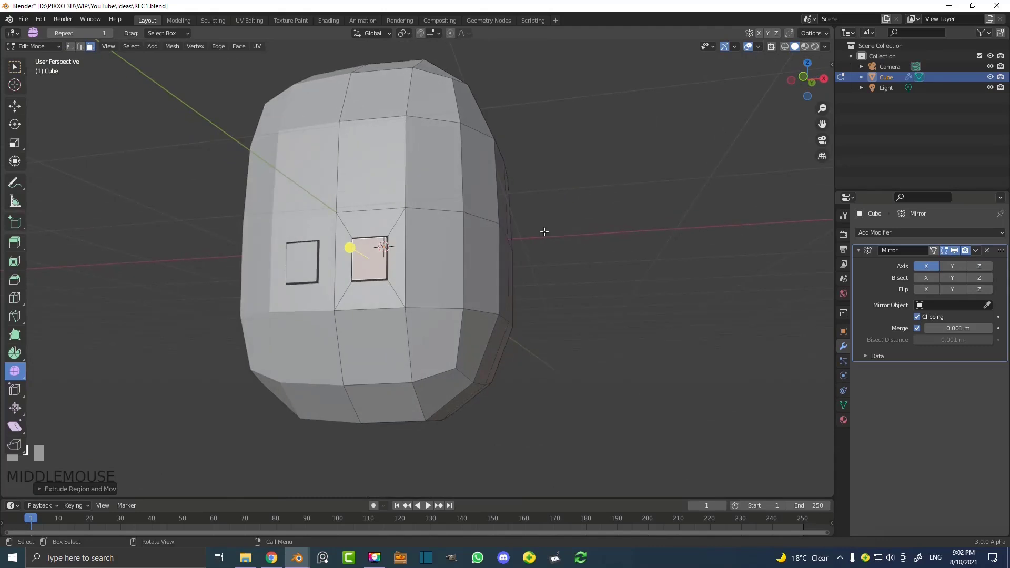
Add a Subdivision Surface modifier to the body and shade the object smooth in Object Mode
left_click(883, 231)
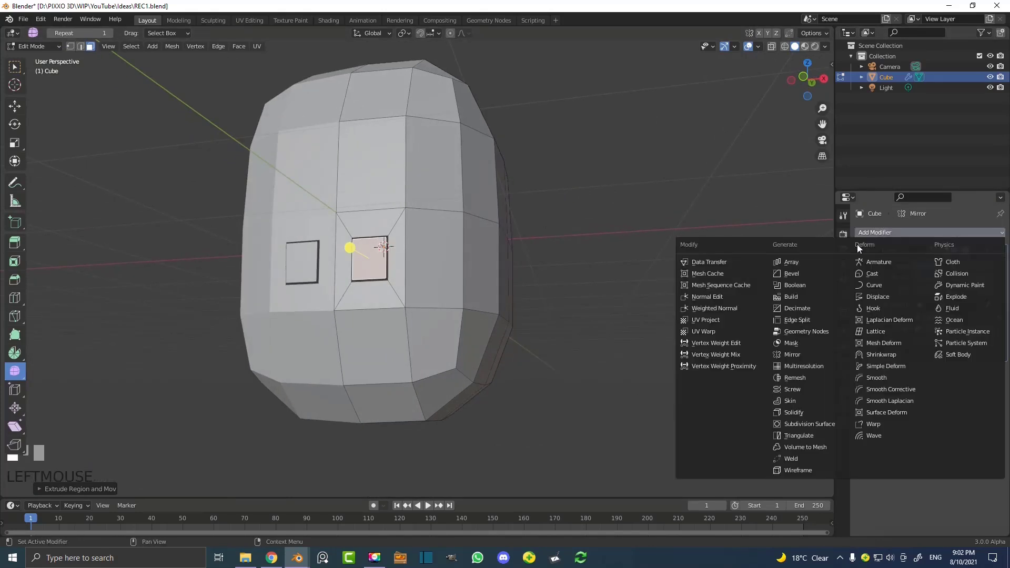
left_click(803, 420)
middle_click_drag(526, 208, 495, 248)
key("Tab")
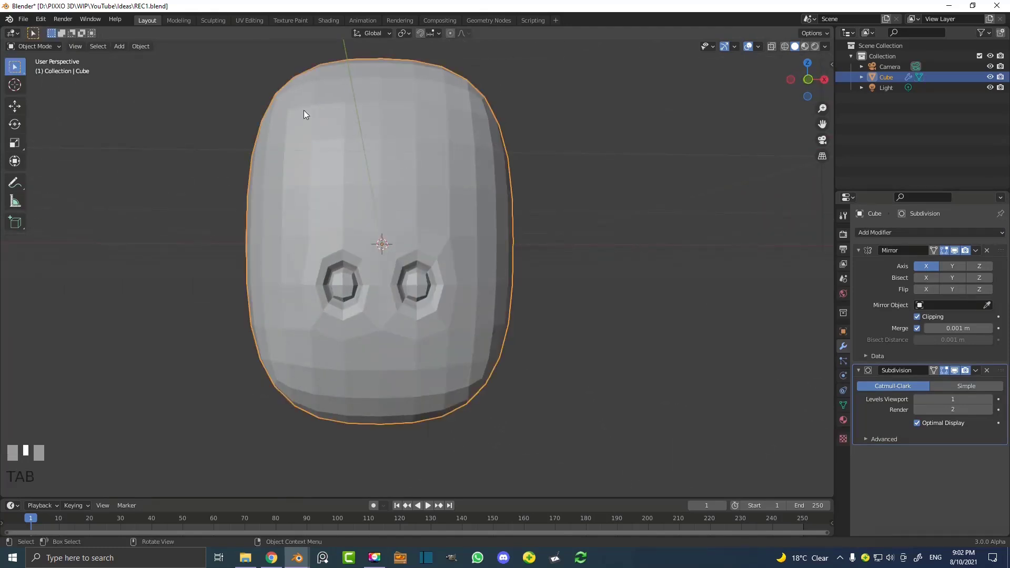
left_click(144, 47)
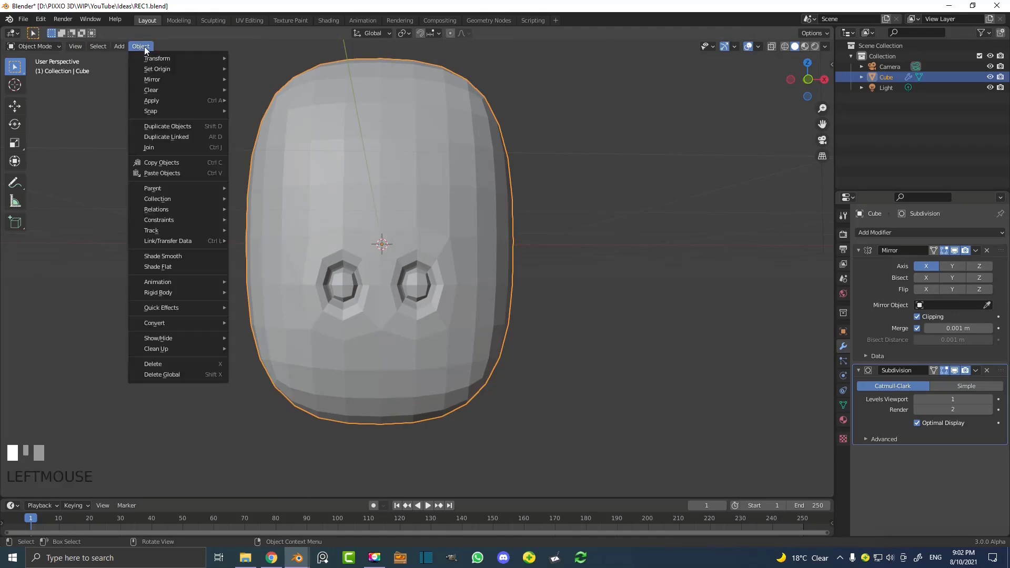
left_click(157, 256)
Go back to editing the body mesh in the front view with wireframe shading
key("KP_1")
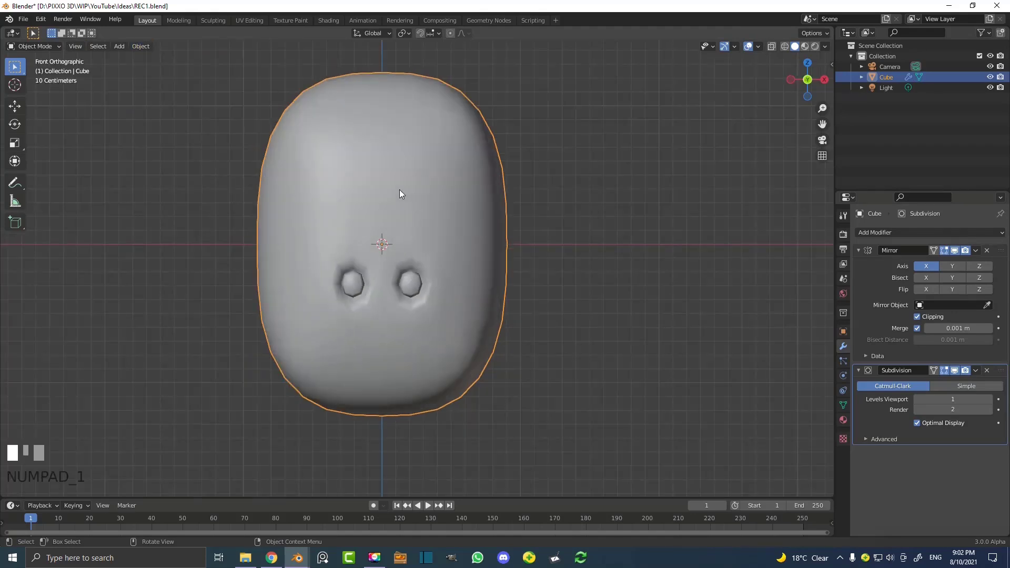
scroll(509, 213, "up", 1)
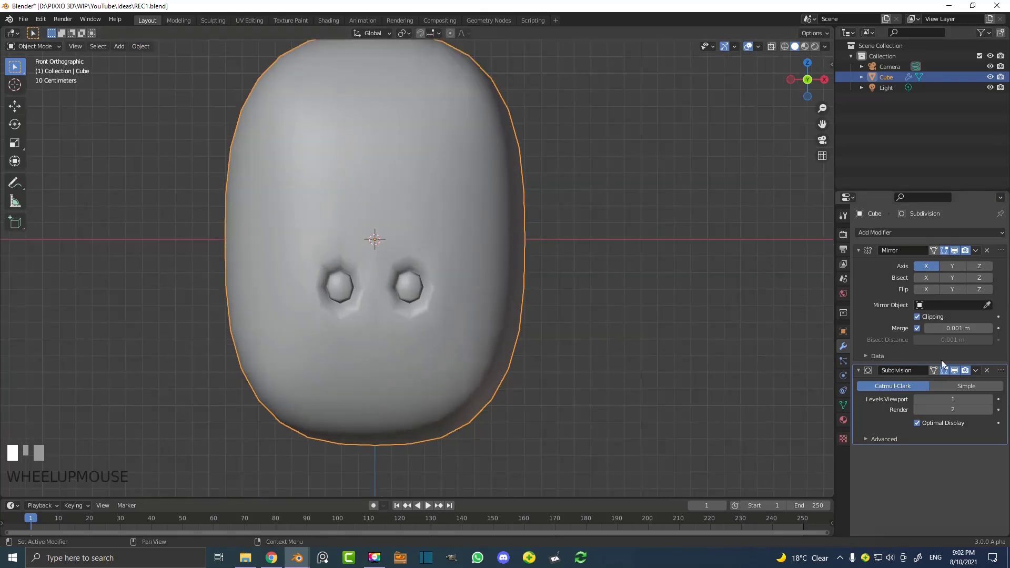
key("Tab")
scroll(462, 283, "up", 1)
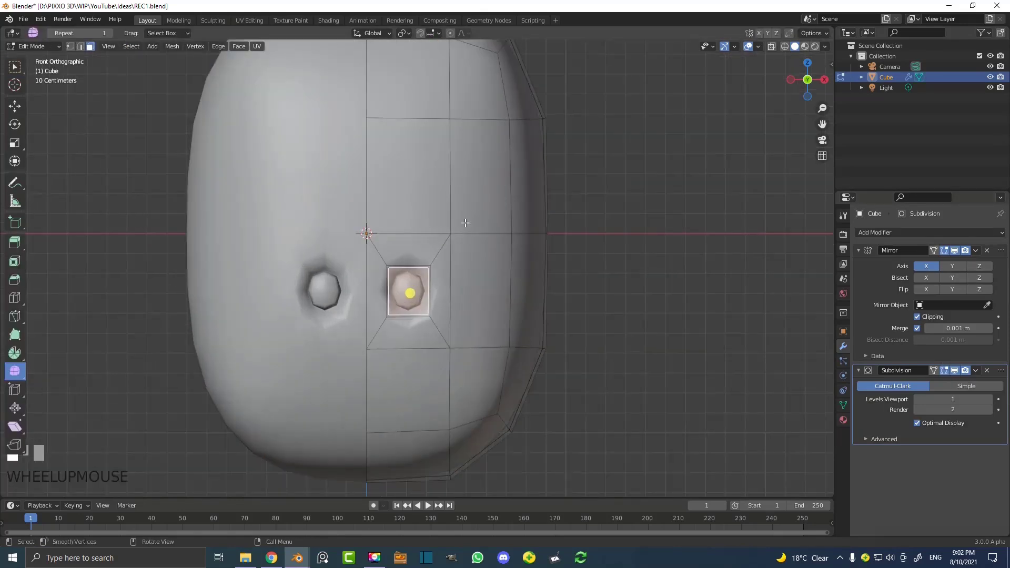
key("z")
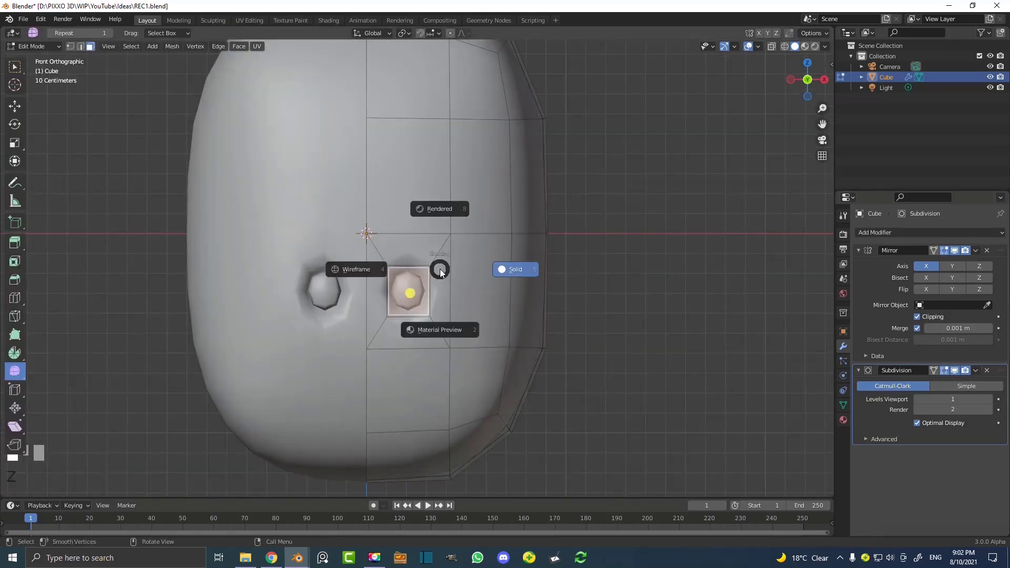
left_click(357, 273)
scroll(358, 273, "down", 2)
key("z")
left_click(512, 293)
key("z")
left_click(439, 322)
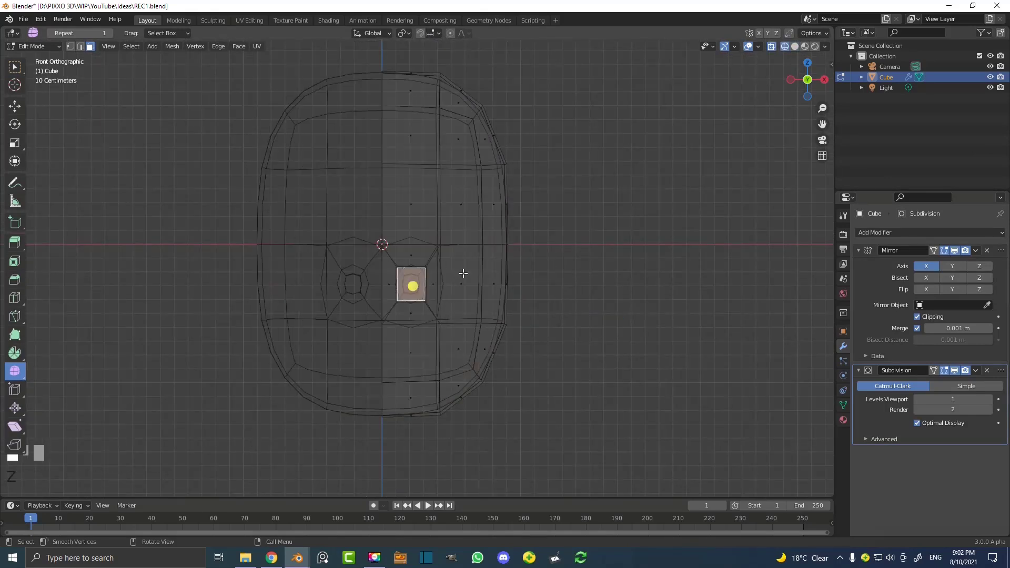
key("z")
left_click(370, 266)
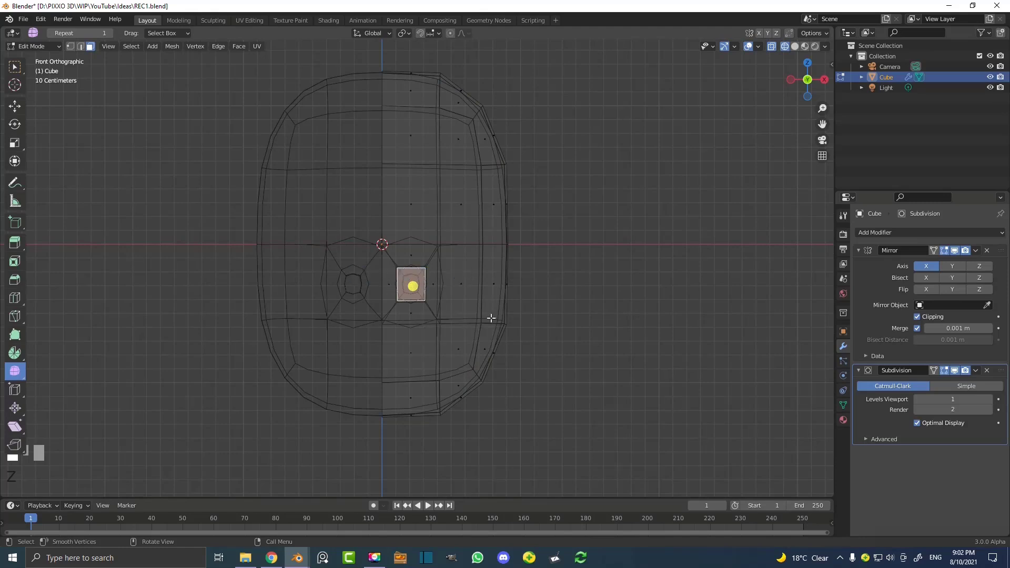
Select the band of vertices around the eye in vertex mode and raise it about 0.17 m along Z
left_click(71, 46)
left_click_drag(545, 337, 365, 223)
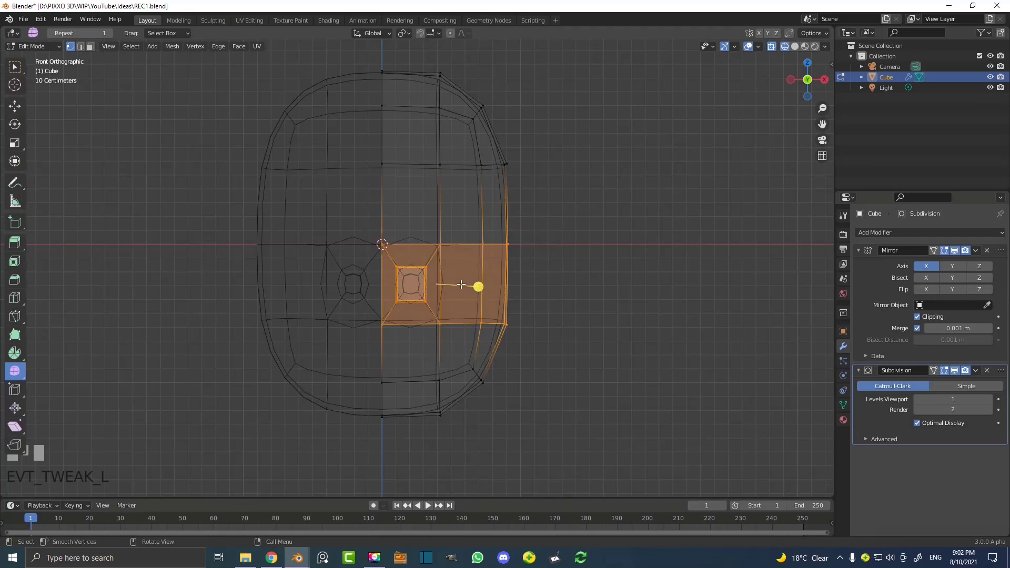
key("g")
key("z")
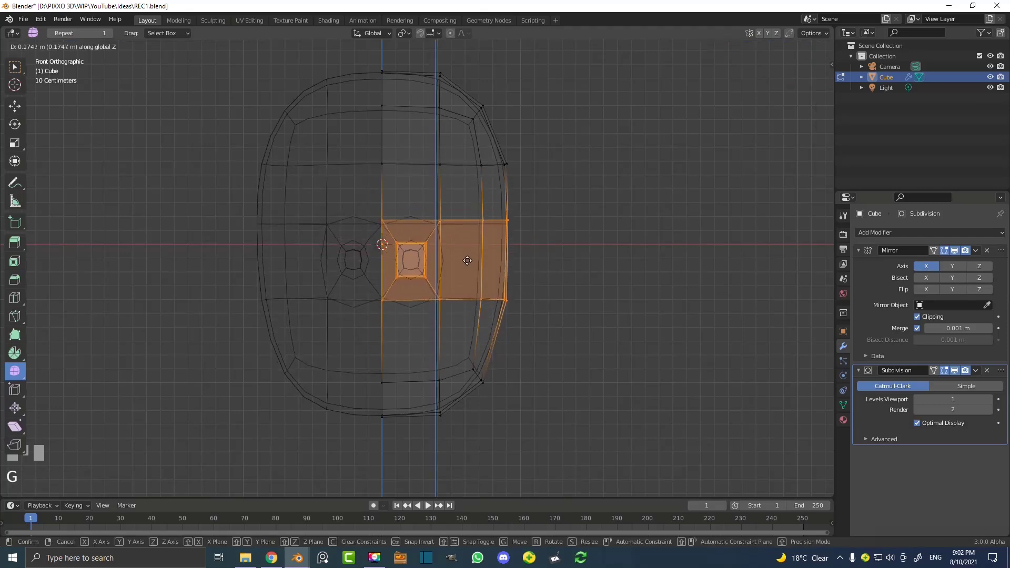
left_click(512, 265)
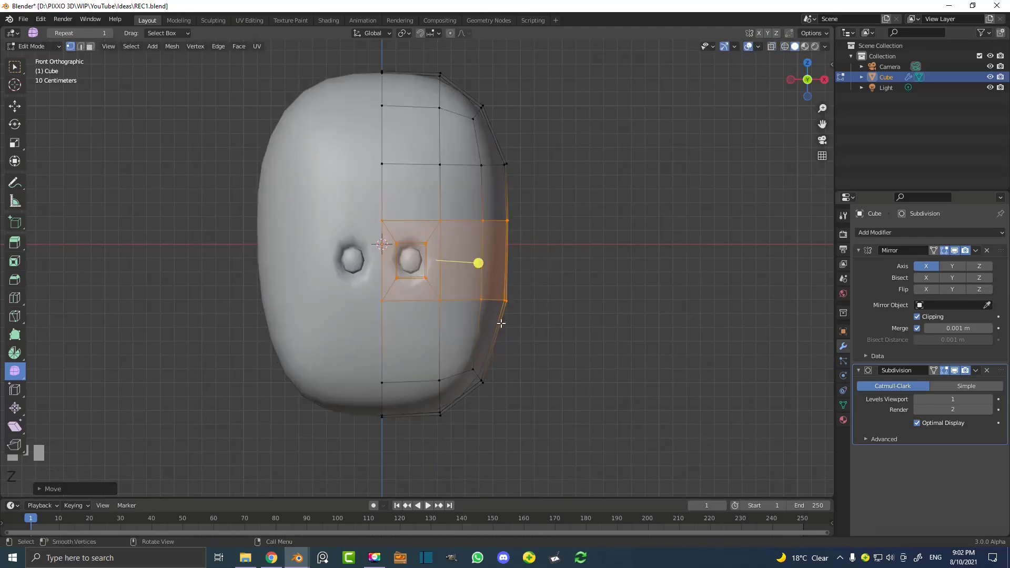
key("g")
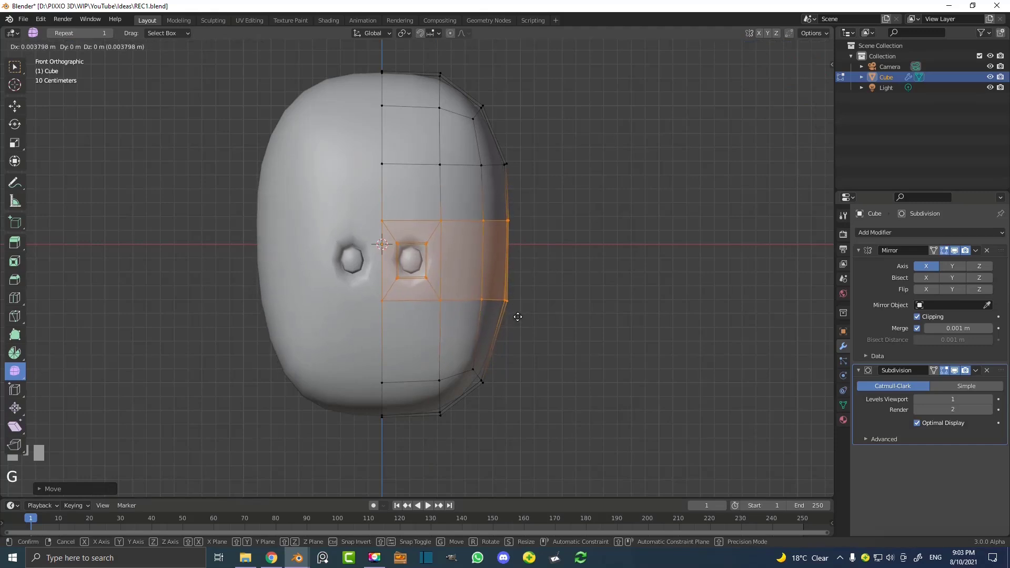
right_click(513, 310)
Select the eye and socket vertices in wireframe shading and scale them up so the eye opening is wider
scroll(418, 248, "up", 2)
mouse_move(437, 288)
left_mouse_down()
mouse_move(418, 241)
mouse_move(381, 217)
left_mouse_up()
key("z")
left_click(328, 237)
mouse_move(437, 288)
middle_mouse_down()
mouse_move(422, 243)
mouse_move(399, 264)
mouse_move(421, 253)
mouse_move(429, 270)
middle_mouse_up()
key("z")
left_click(462, 259)
key("s")
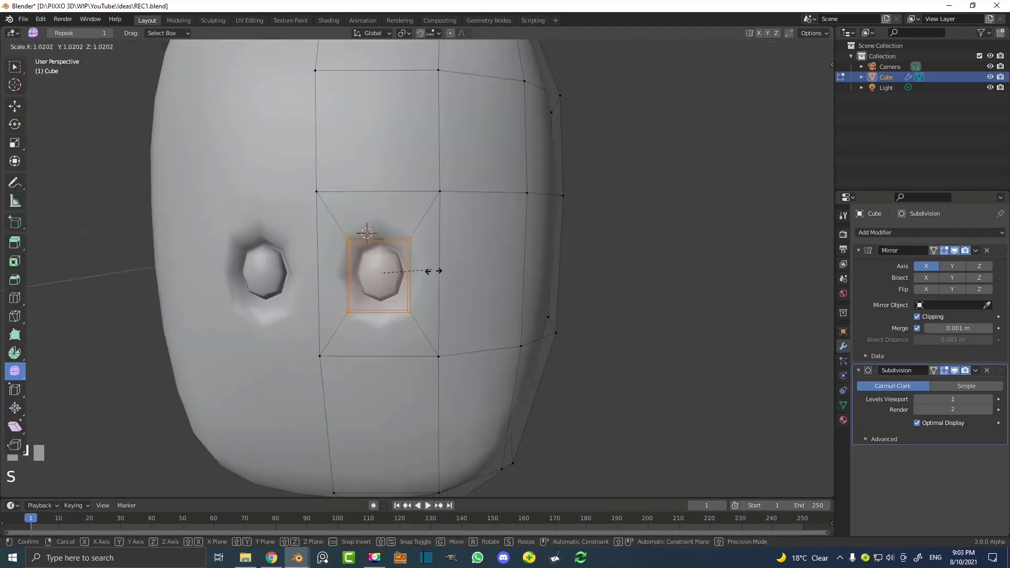
left_click(443, 285)
scroll(445, 267, "down", 3)
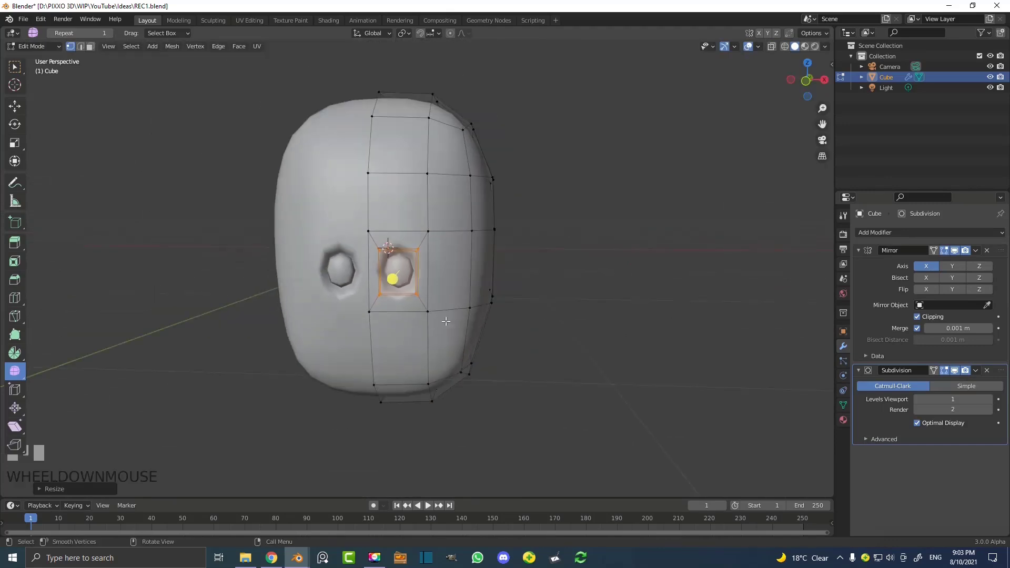
key("s")
right_click(452, 298)
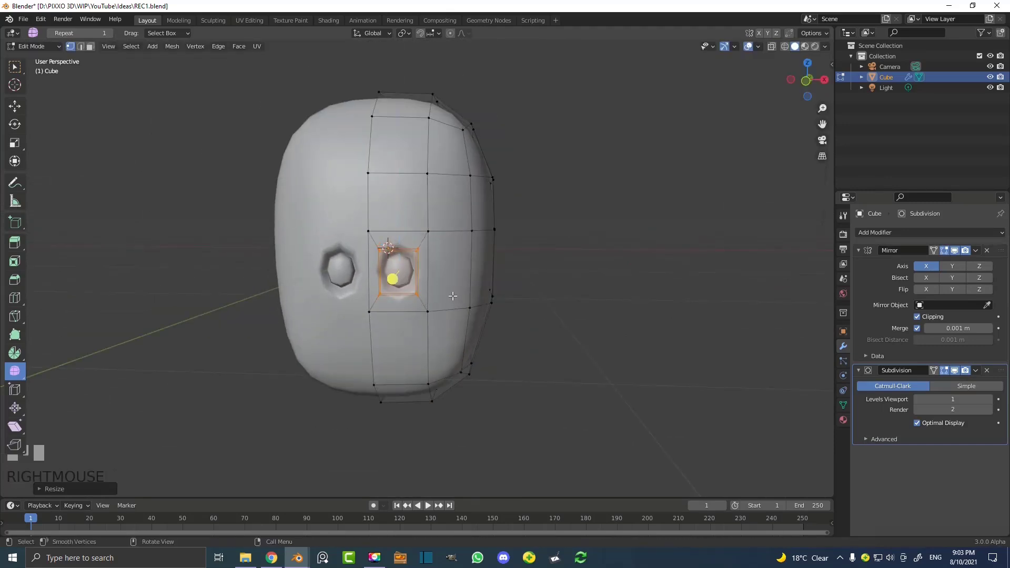
Add one horizontal loop cut around the lower part of the body, midway between the eye row and the bottom edge loop
scroll(415, 293, "up", 4)
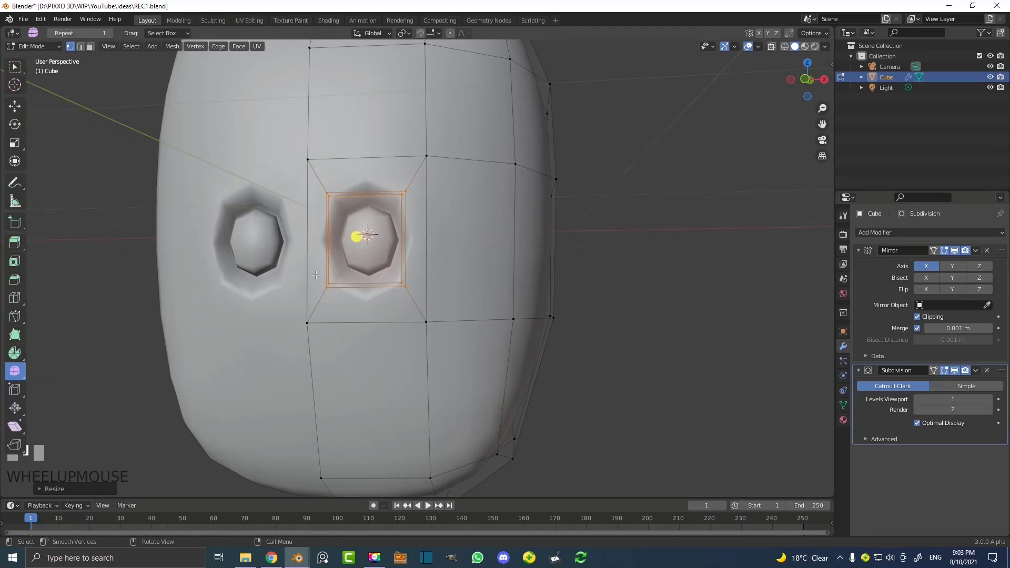
scroll(457, 298, "down", 3)
mouse_move(457, 298)
middle_mouse_down()
mouse_move(388, 302)
mouse_move(446, 302)
middle_mouse_up()
scroll(360, 290, "up", 3)
scroll(383, 283, "up", 3)
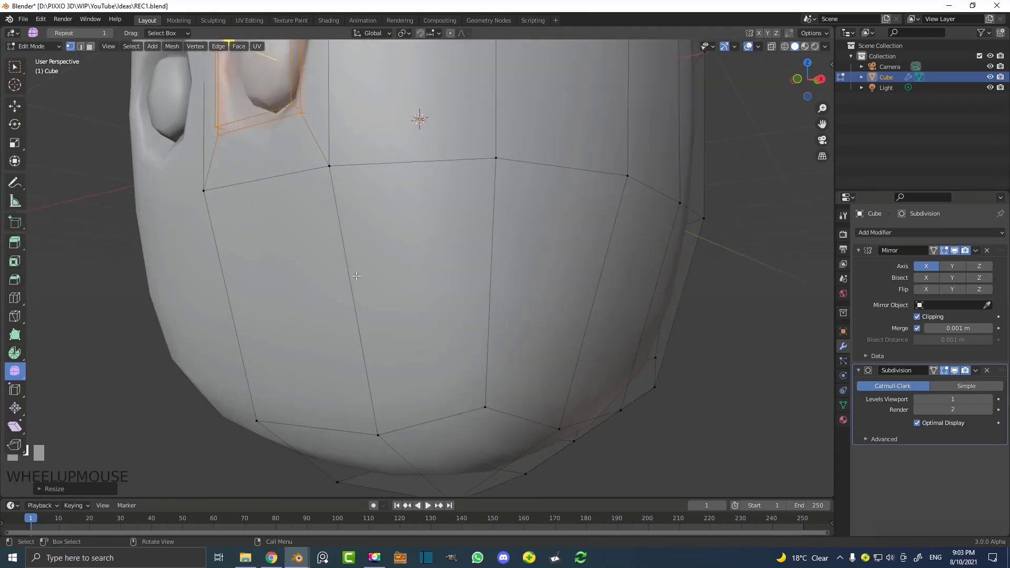
middle_click_drag(354, 290, 357, 127)
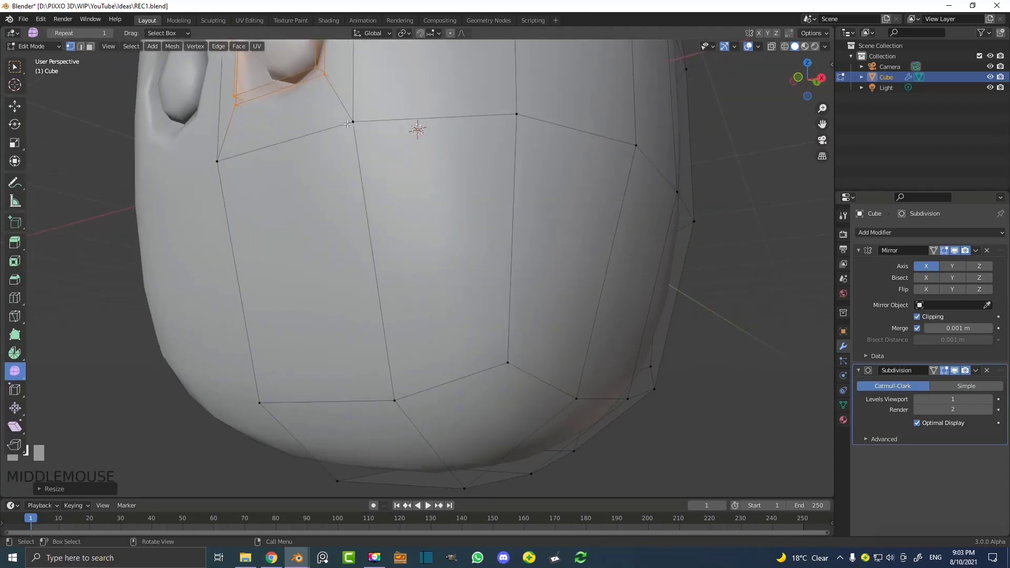
key("ctrl")
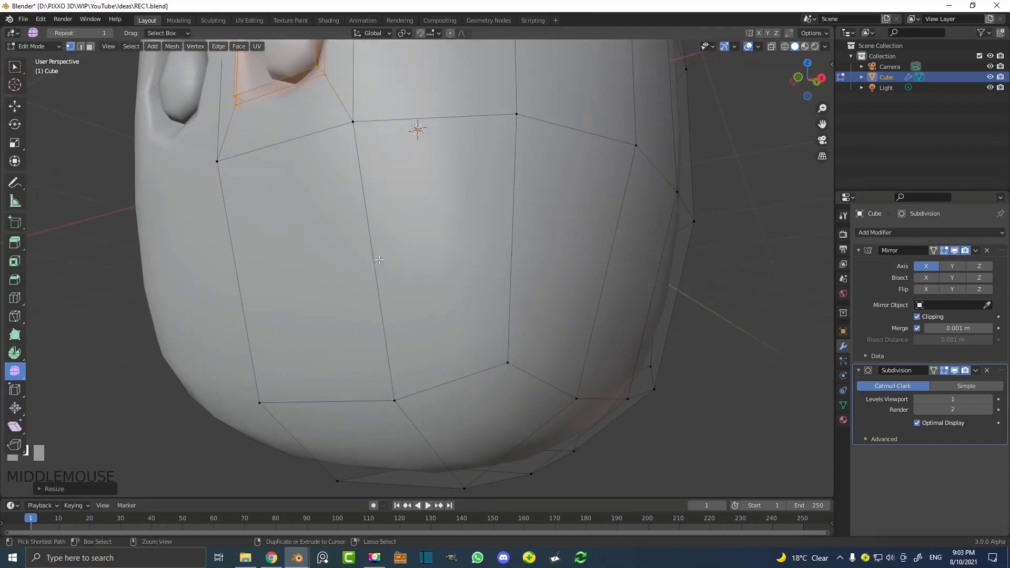
key("ctrl+r")
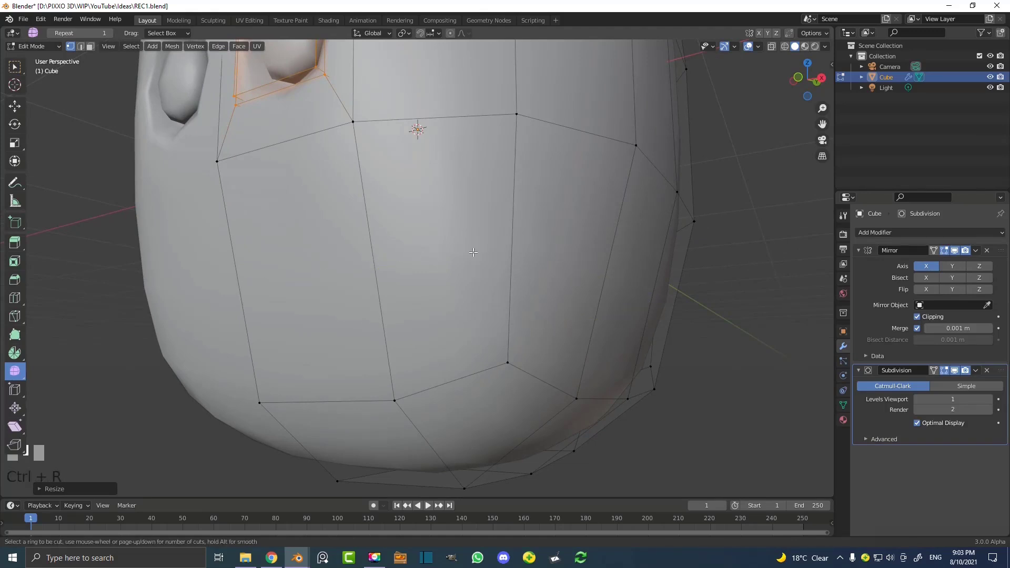
left_click(377, 266)
scroll(495, 249, "down", 3)
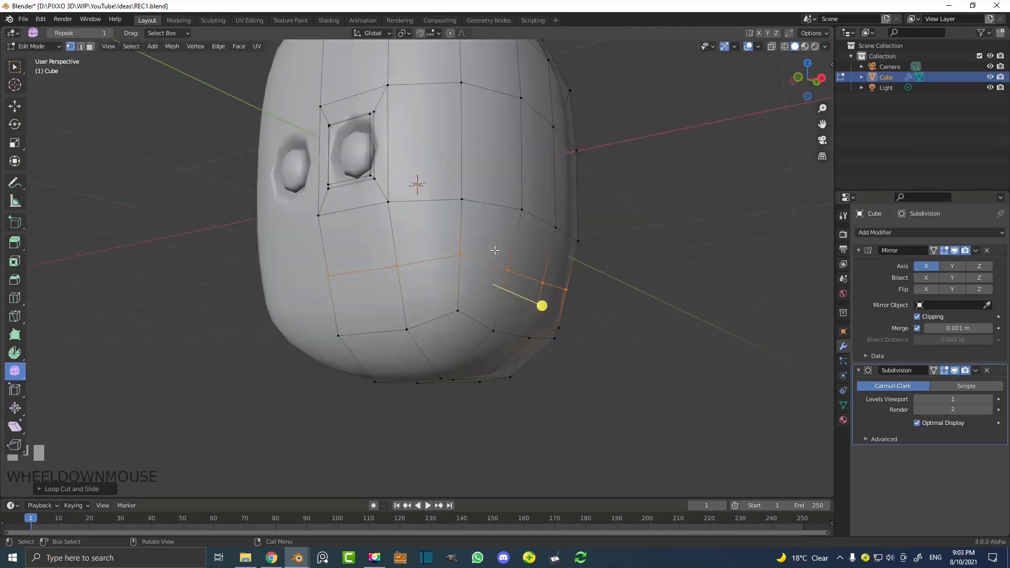
Switch to edge mode, select the front edge of the new loop and rip it downward about 0.04 m to open a mouth
middle_click_drag(375, 228, 385, 297)
scroll(370, 226, "up", 1)
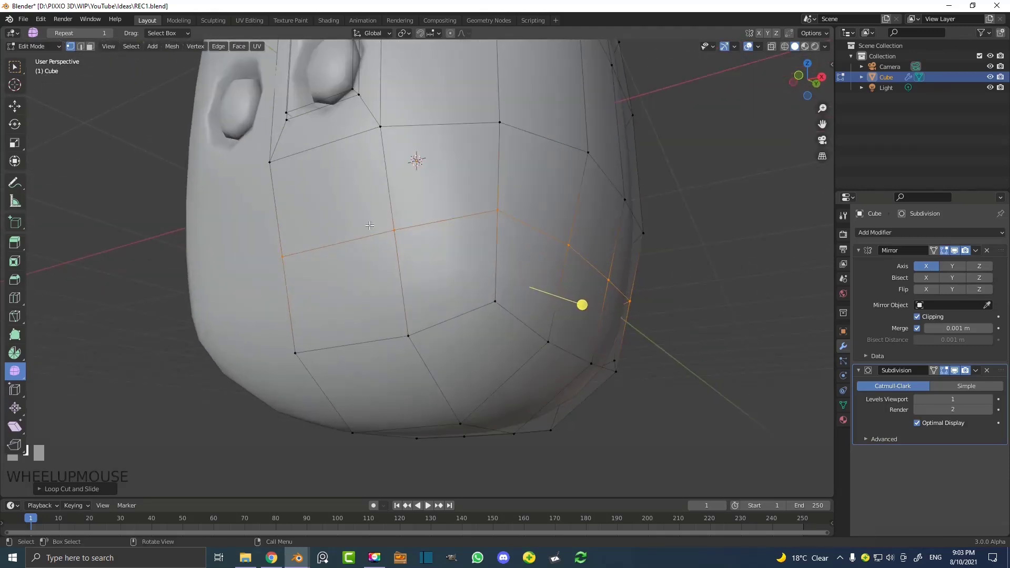
left_click(81, 46)
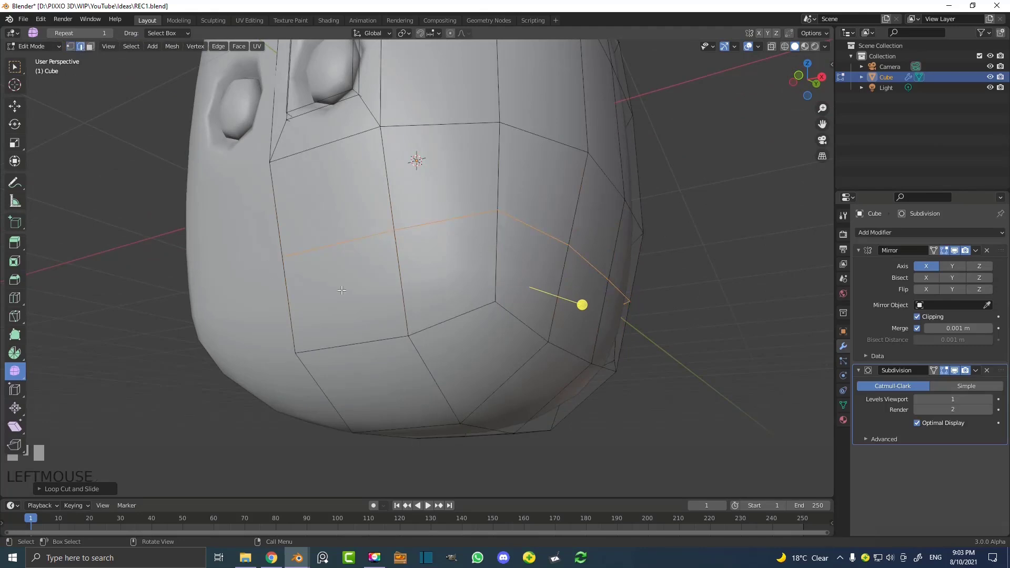
left_click(367, 237)
middle_click_drag(359, 237, 359, 253)
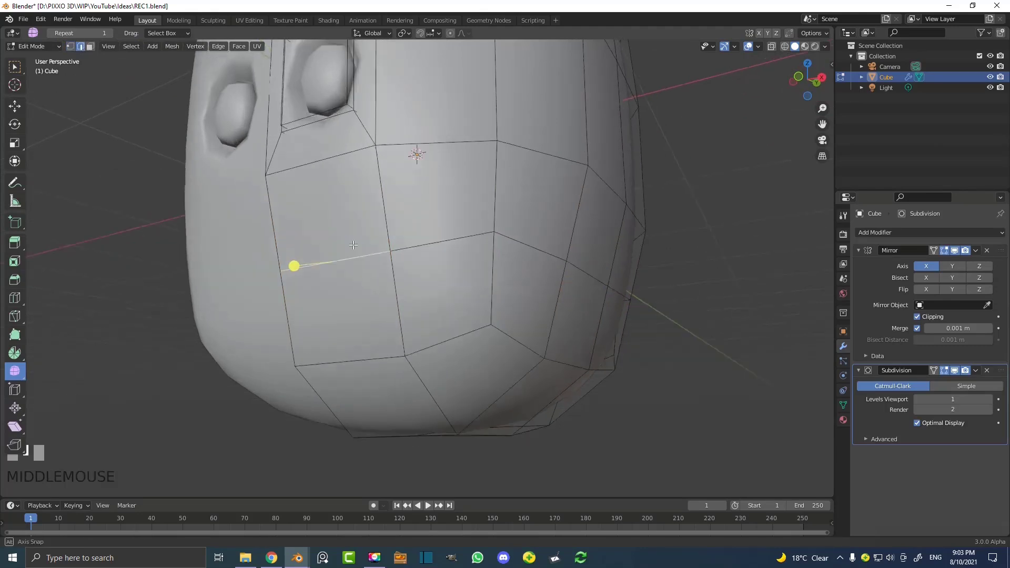
scroll(359, 254, "up", 1)
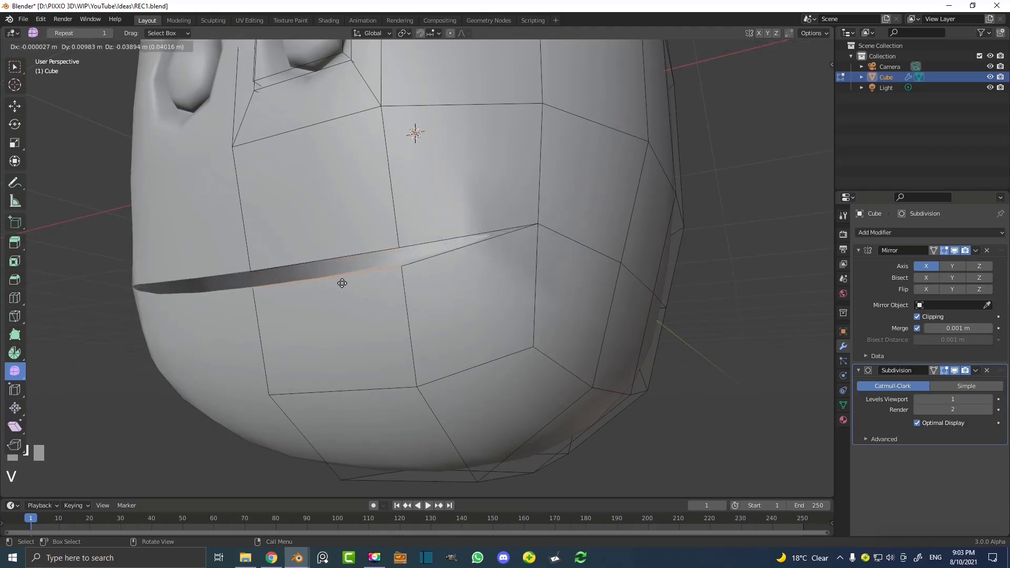
left_click(339, 281)
middle_click_drag(431, 257, 443, 267)
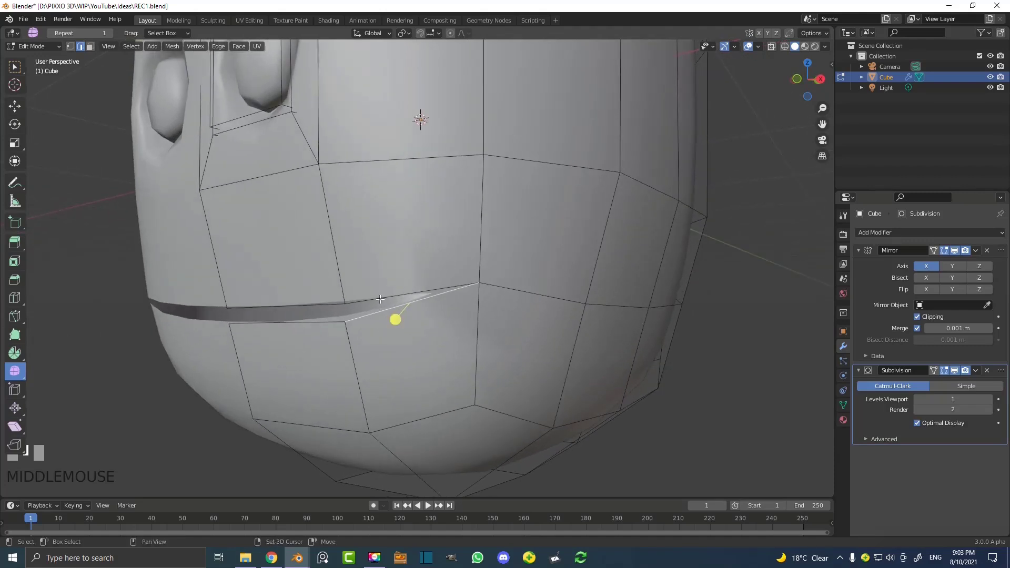
Select the upper and lower edges beside the mouth's corner and fill the gap between them with a face
left_click(379, 297, "shift")
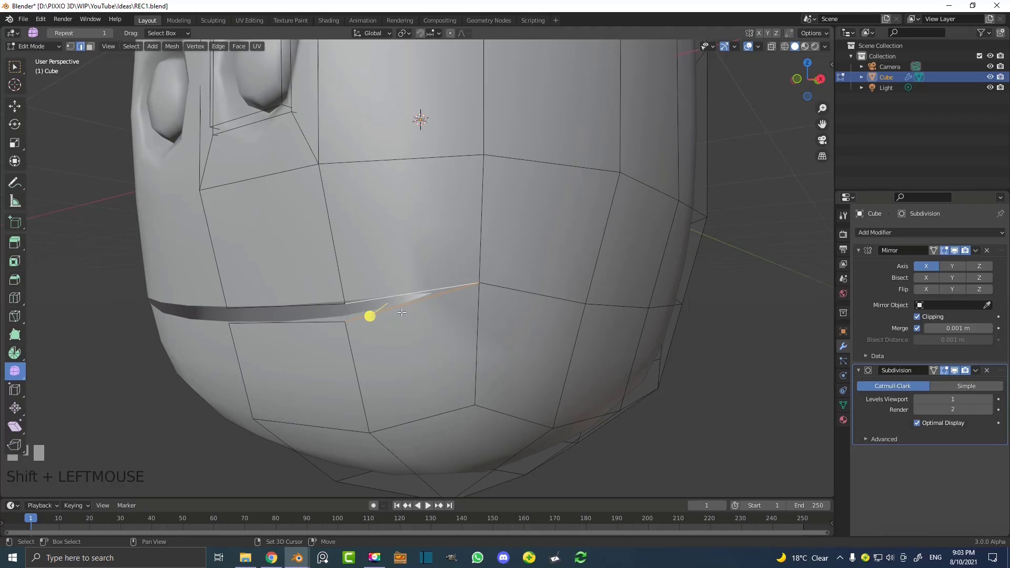
scroll(368, 326, "up", 2)
middle_click_drag(338, 351, 316, 339)
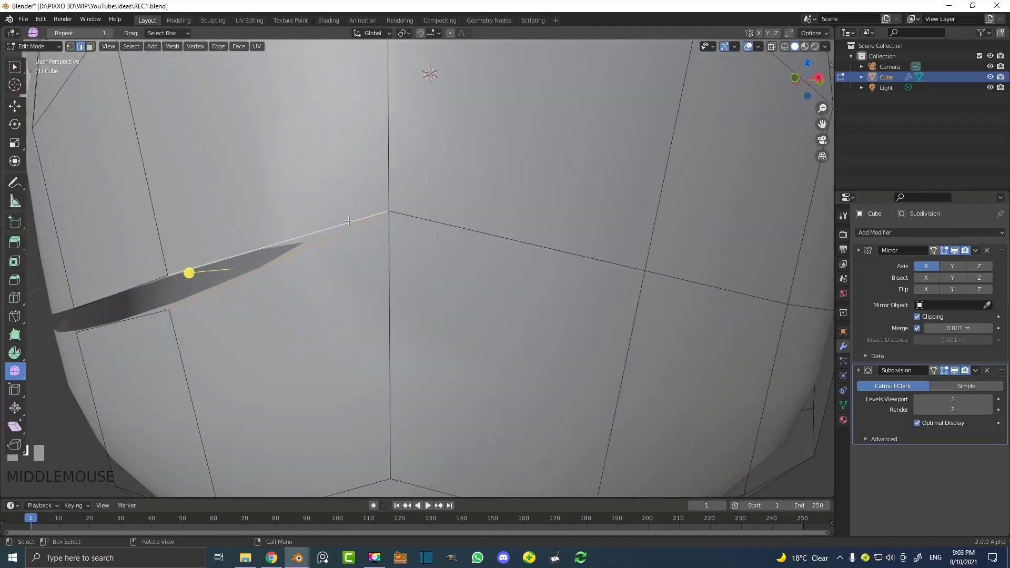
scroll(260, 298, "down", 4)
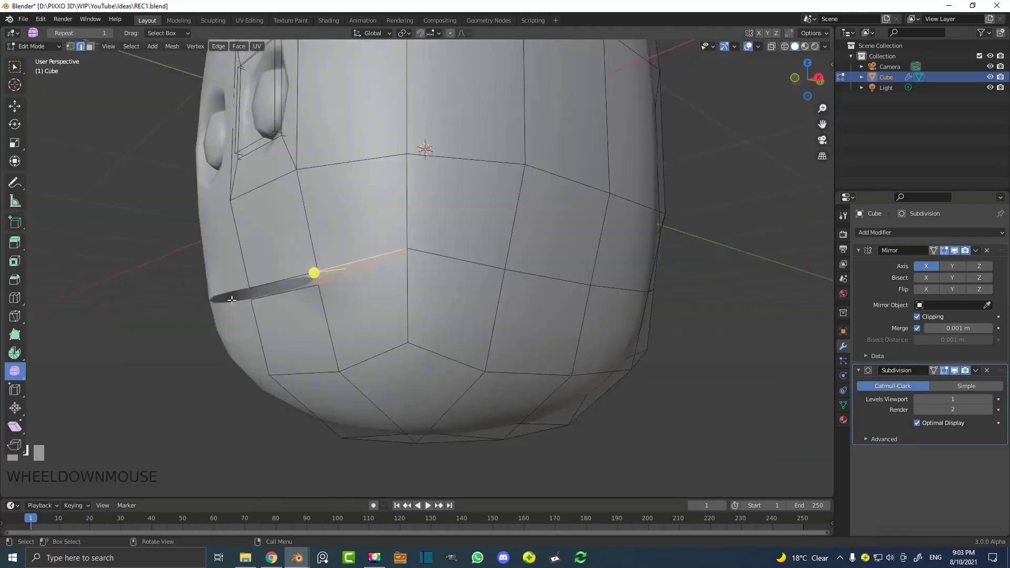
Move the short vertical edge at the mouth's corner slightly back into the body, viewed from below
middle_click_drag(260, 298, 404, 282)
scroll(405, 282, "up", 2)
mouse_move(447, 241)
middle_mouse_down()
mouse_move(437, 248)
mouse_move(447, 247)
middle_mouse_up()
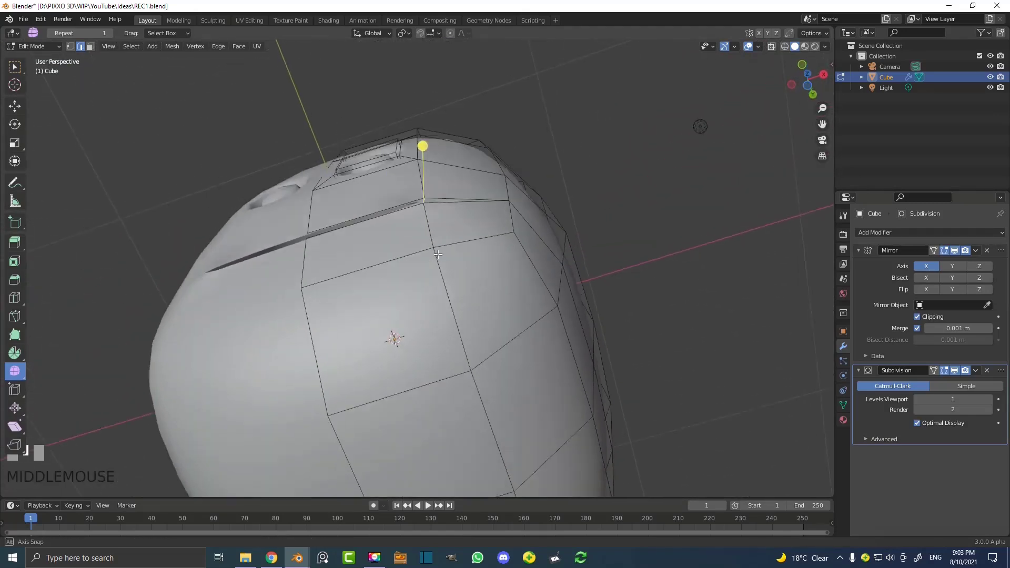
scroll(447, 250, "up", 2)
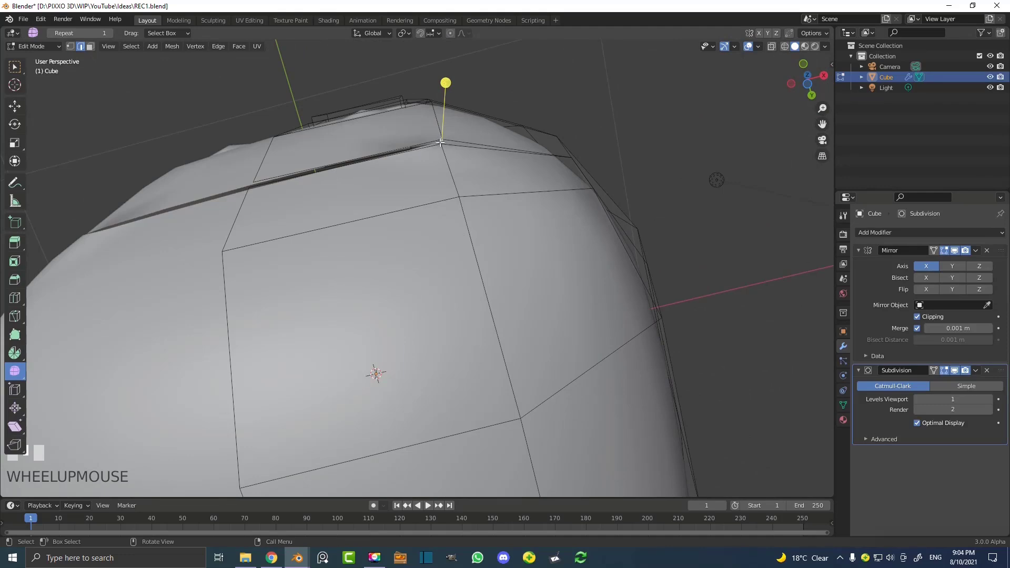
key("g")
left_click(453, 188)
Select the whole edge loop around the mouth opening and check the selection in wireframe before returning to solid shading
scroll(427, 189, "down", 4)
middle_click_drag(396, 189, 389, 297)
scroll(379, 239, "up", 2)
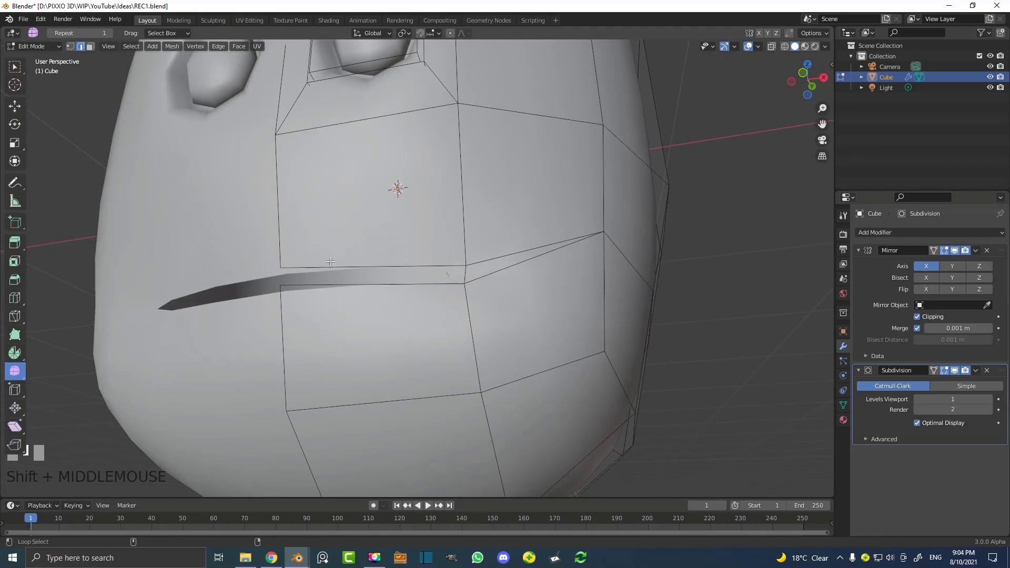
left_click(359, 265, "alt+shift")
key("z")
scroll(311, 272, "up", 3)
key("z")
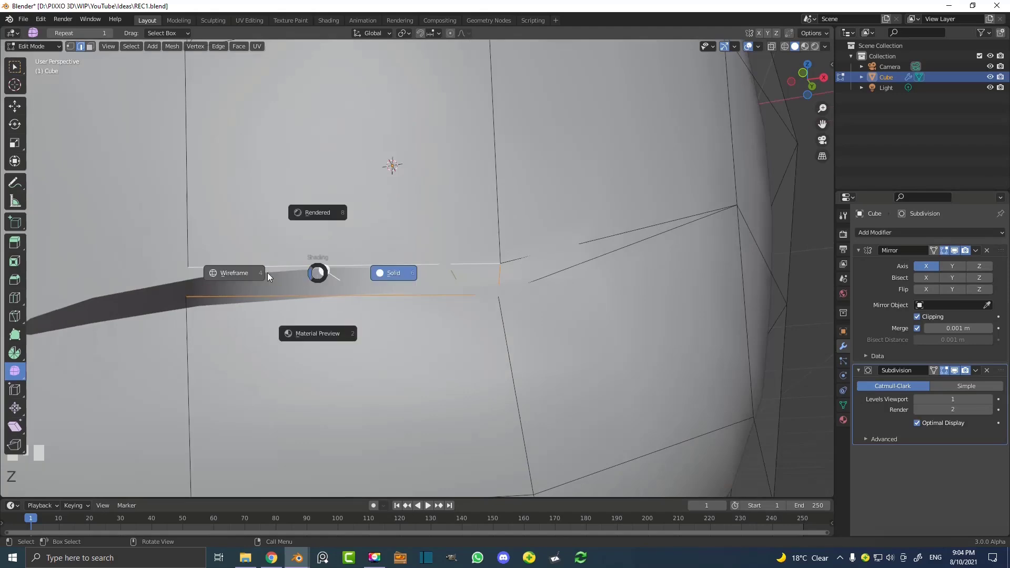
left_click(235, 266)
key("z")
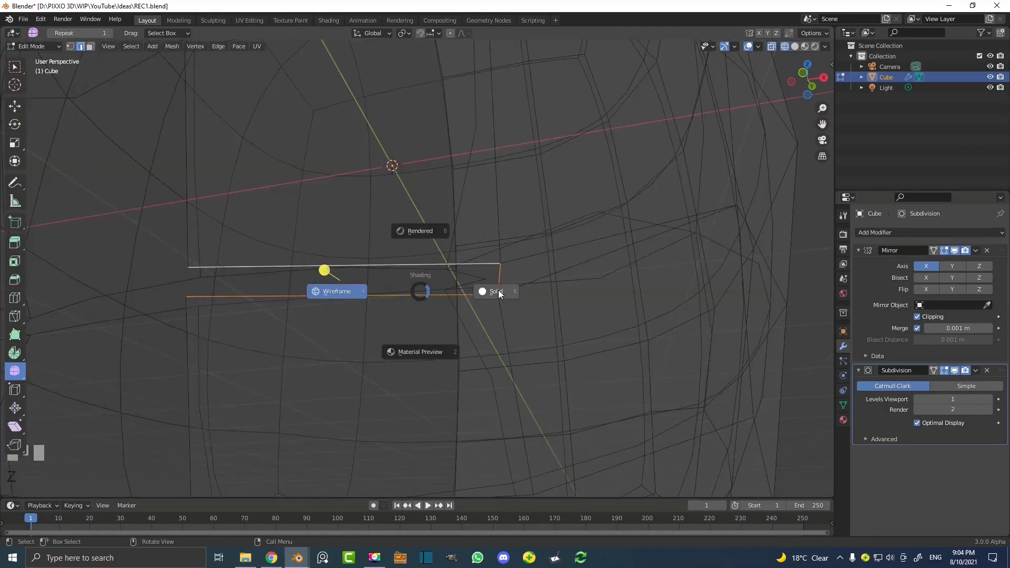
left_click(493, 292)
Extrude the mouth loop about 0.04 m into the body in the right side wireframe view
scroll(487, 293, "down", 5)
middle_click_drag(471, 295, 356, 301)
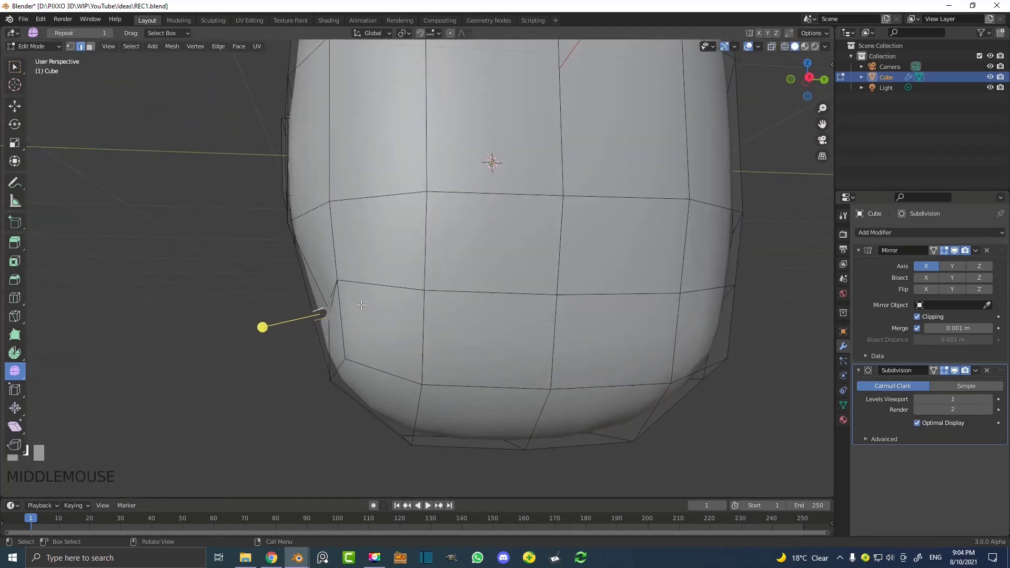
key("KP_3")
key("z")
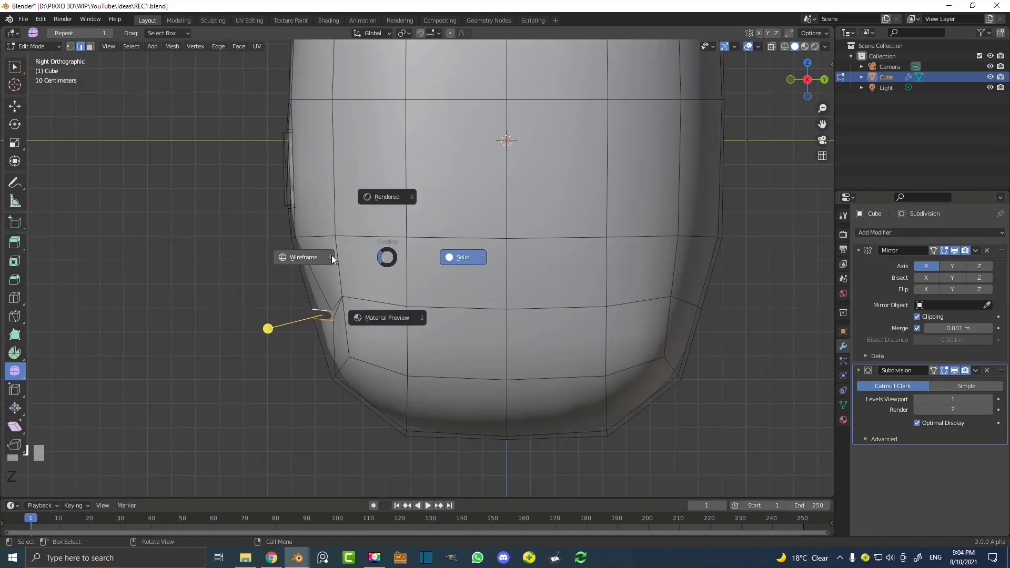
left_click(298, 259)
scroll(347, 327, "up", 3)
key("e")
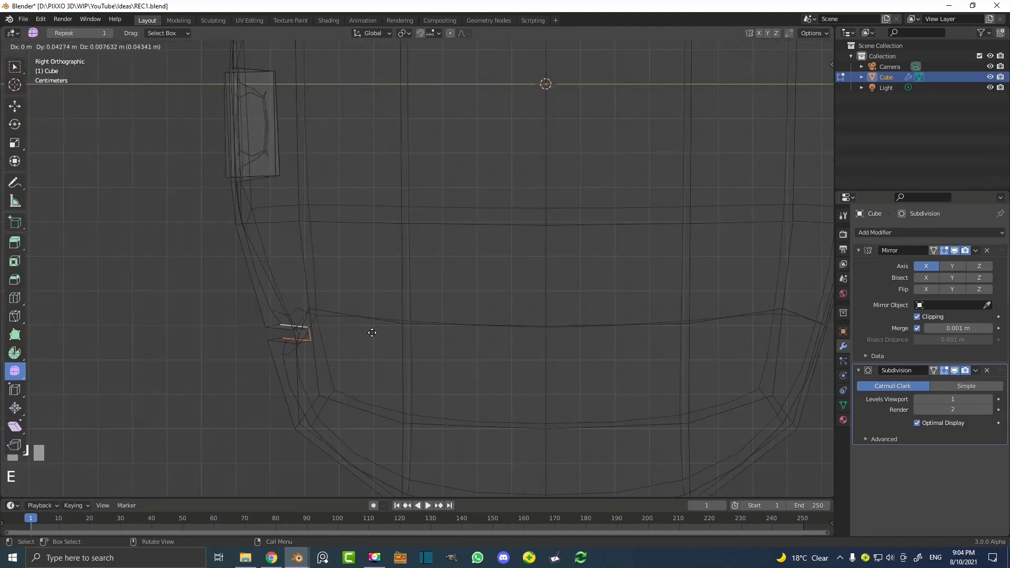
left_click(368, 333)
Extrude the mouth loop again about 0.4 m deeper to form the mouth cavity, and return to solid shading
key("e")
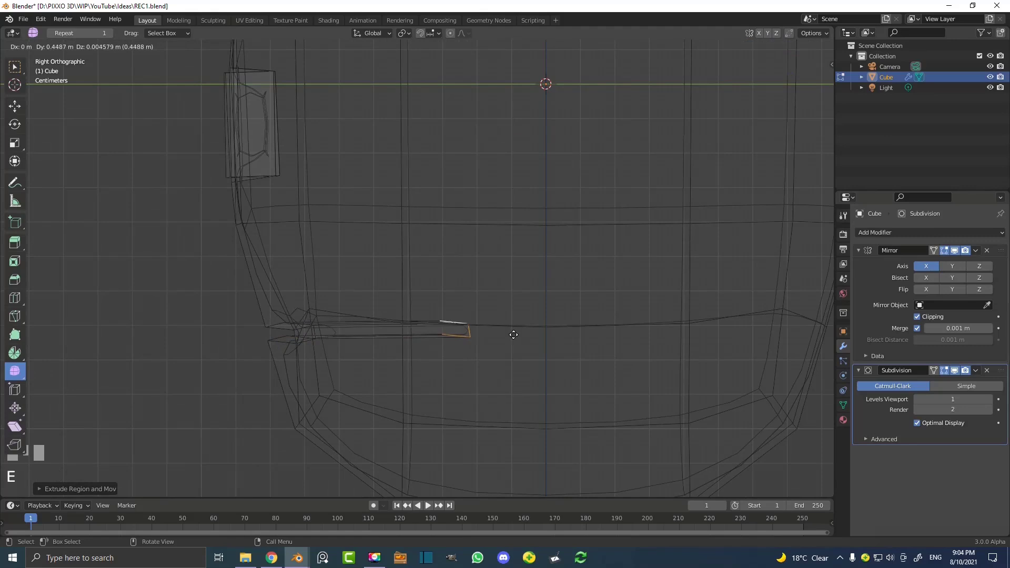
left_click(503, 334)
key("z")
left_click(580, 349)
Turn on proportional editing and move the mouth's corner edge inward and up about 0.09 m with a proportional size of 0.22
scroll(527, 326, "down", 4)
middle_click_drag(336, 290, 433, 283)
scroll(466, 278, "up", 2)
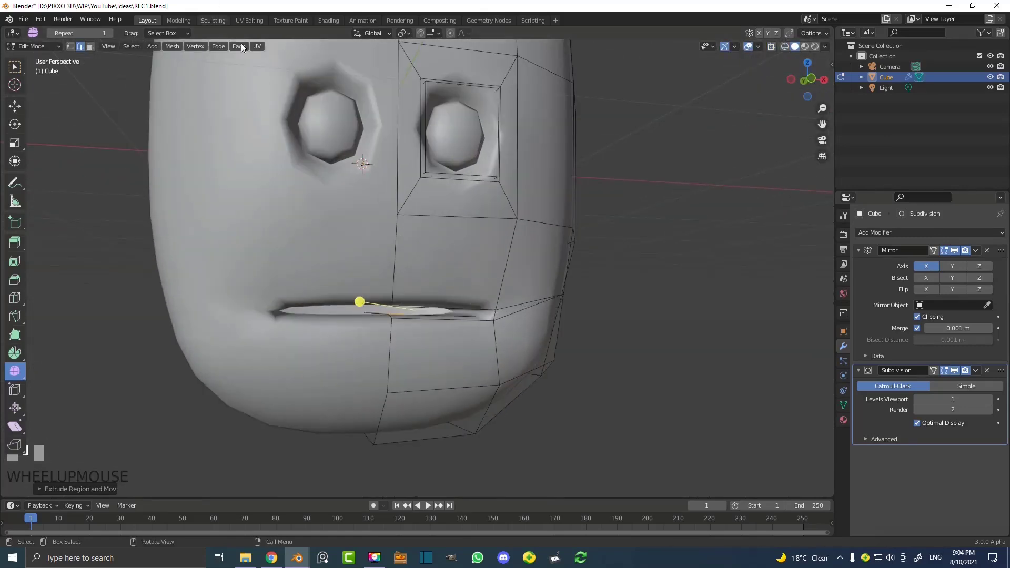
left_click(451, 33)
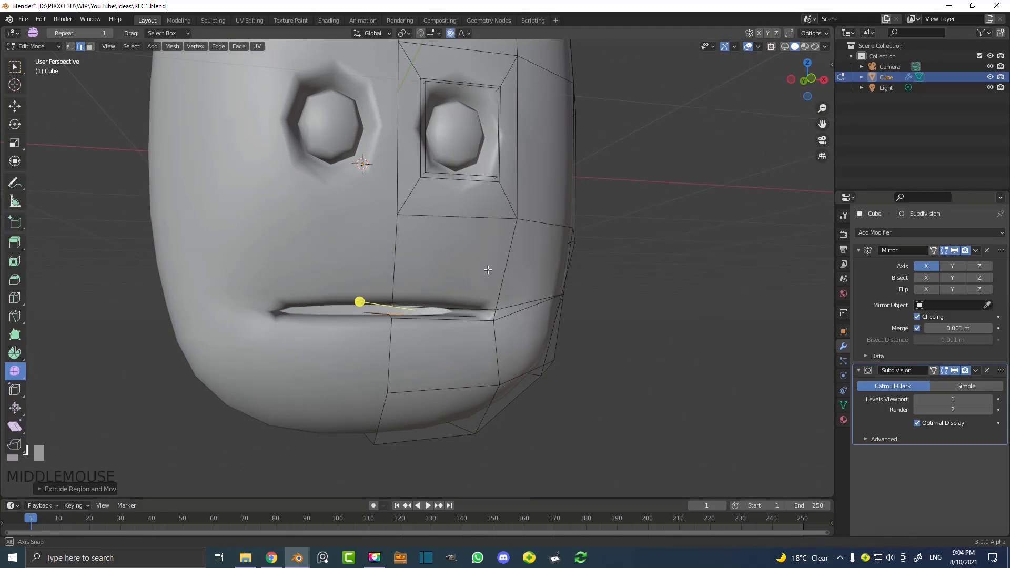
scroll(475, 310, "up", 3)
left_click(494, 300)
middle_click_drag(467, 260, 469, 275)
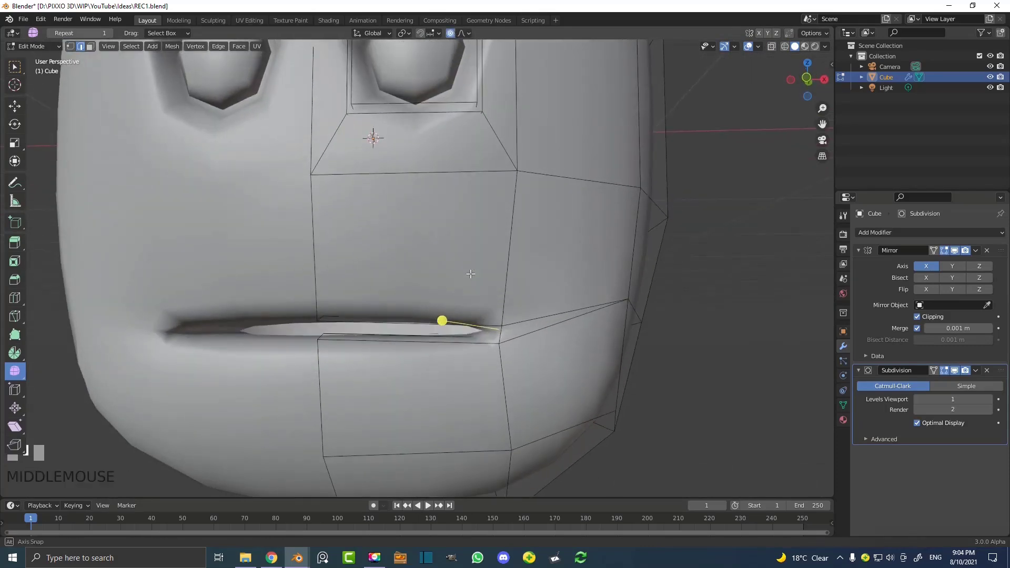
left_click(510, 326)
scroll(510, 326, "up", 2)
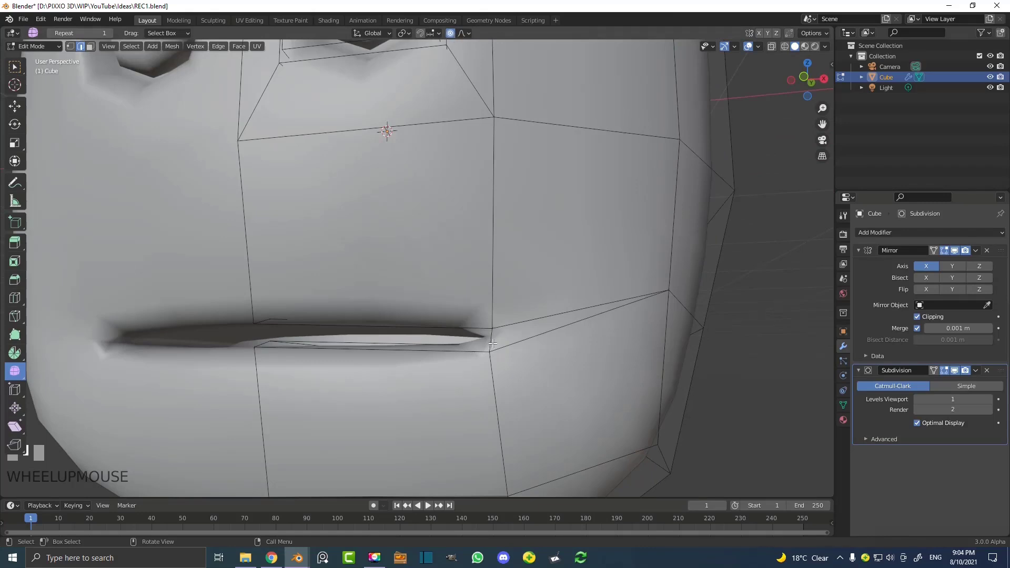
scroll(492, 343, "down", 5)
key("g")
scroll(491, 365, "up", 9)
scroll(470, 347, "up", 1)
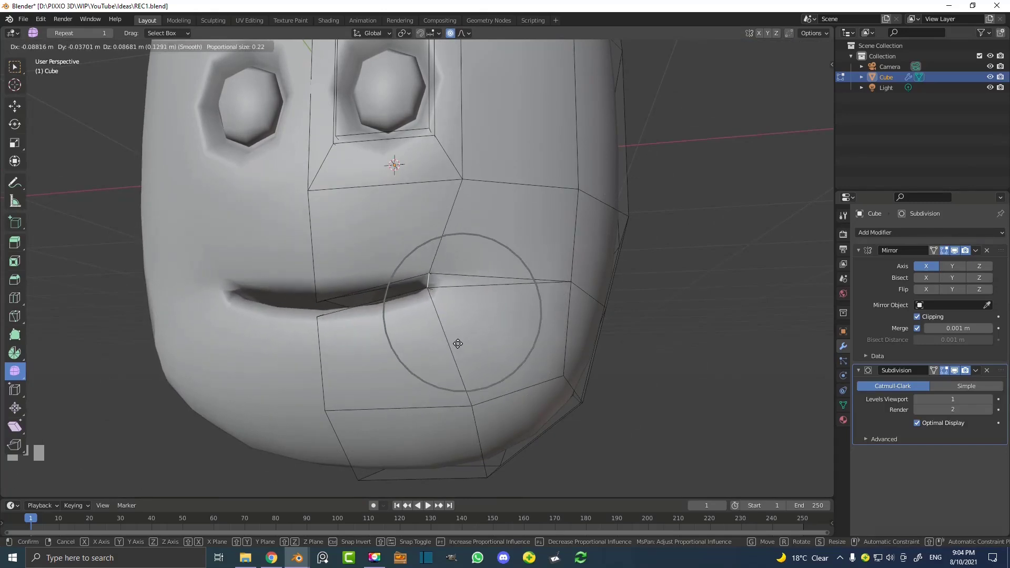
left_click(457, 343)
Return to Object Mode and set the Subdivision modifier's viewport level to 2
scroll(455, 321, "down", 3)
middle_click_drag(452, 286, 396, 304)
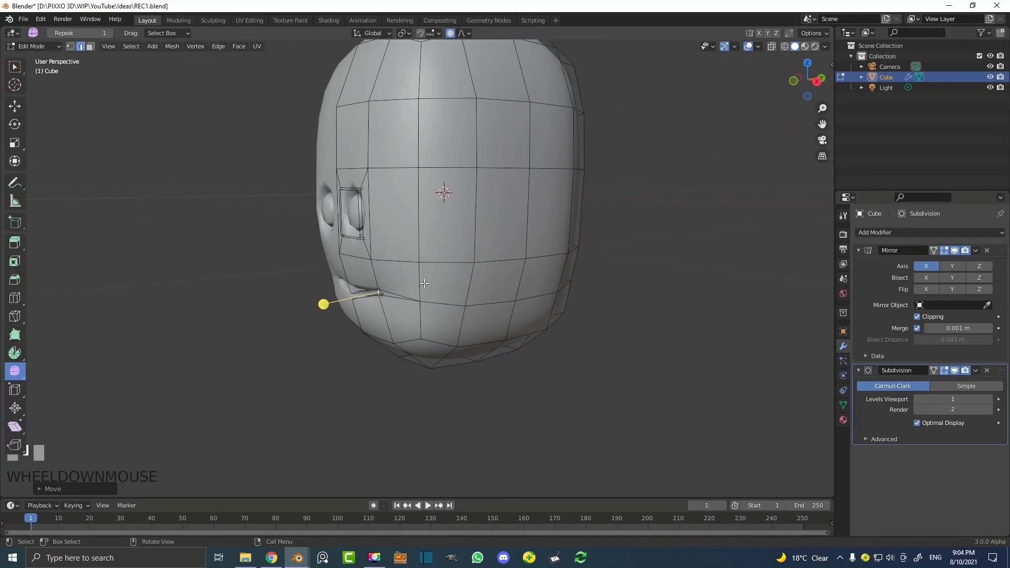
key("Tab")
middle_click_drag(418, 242, 450, 222)
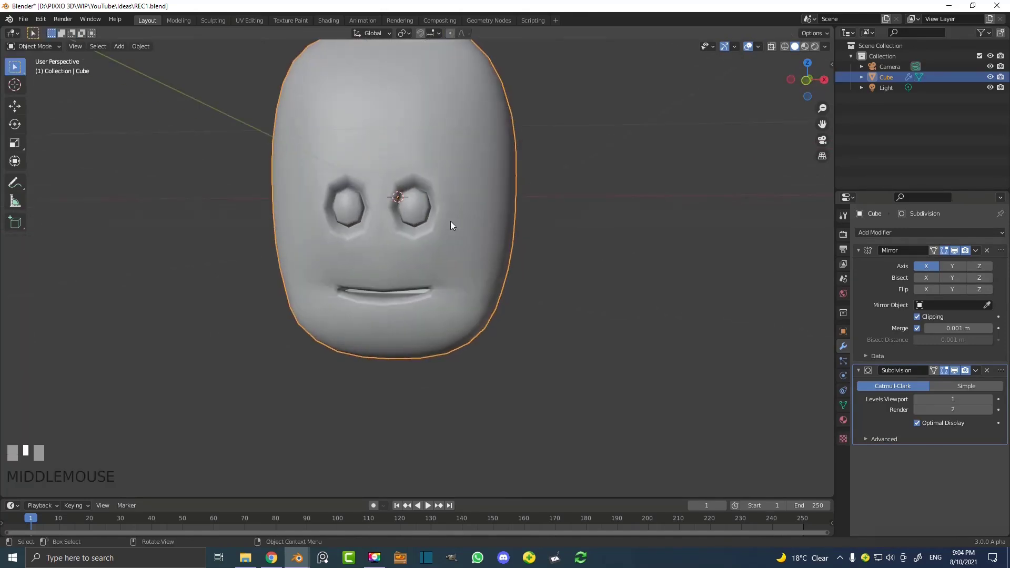
left_click(989, 400)
scroll(529, 219, "down", 3)
mouse_move(529, 218)
middle_mouse_down()
mouse_move(440, 217)
mouse_move(439, 228)
middle_mouse_up()
Show the body in a right side wireframe view and enter Edit Mode with vertex selection
key("KP_3")
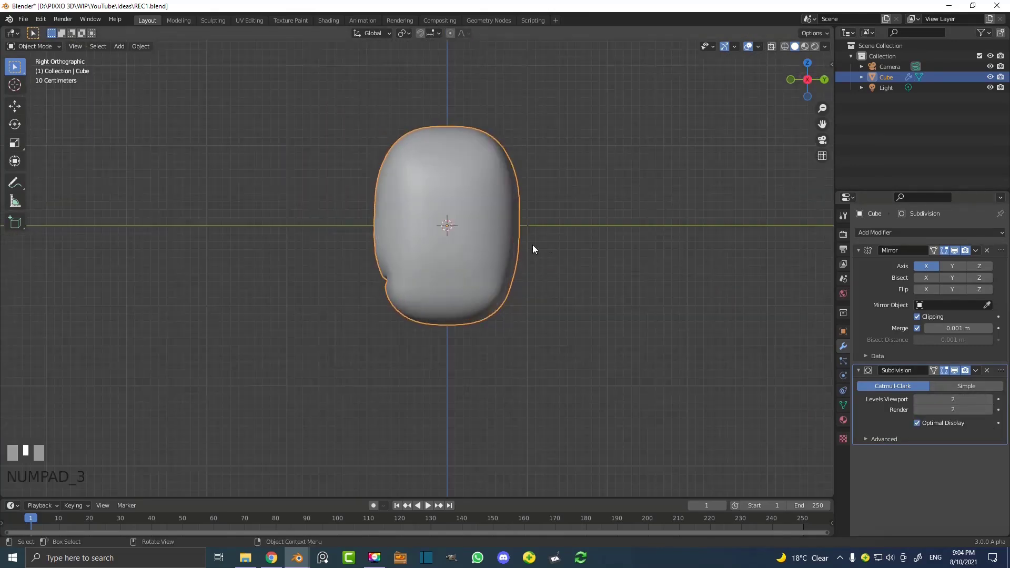
scroll(421, 211, "up", 4)
key("z")
left_click(308, 203)
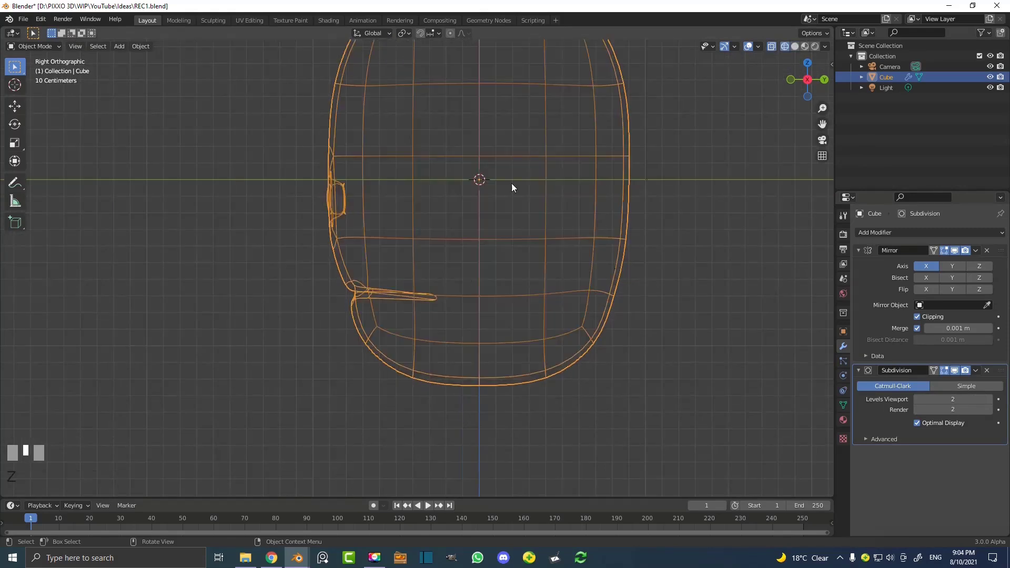
scroll(501, 209, "down", 3)
key("Tab")
scroll(421, 237, "up", 2)
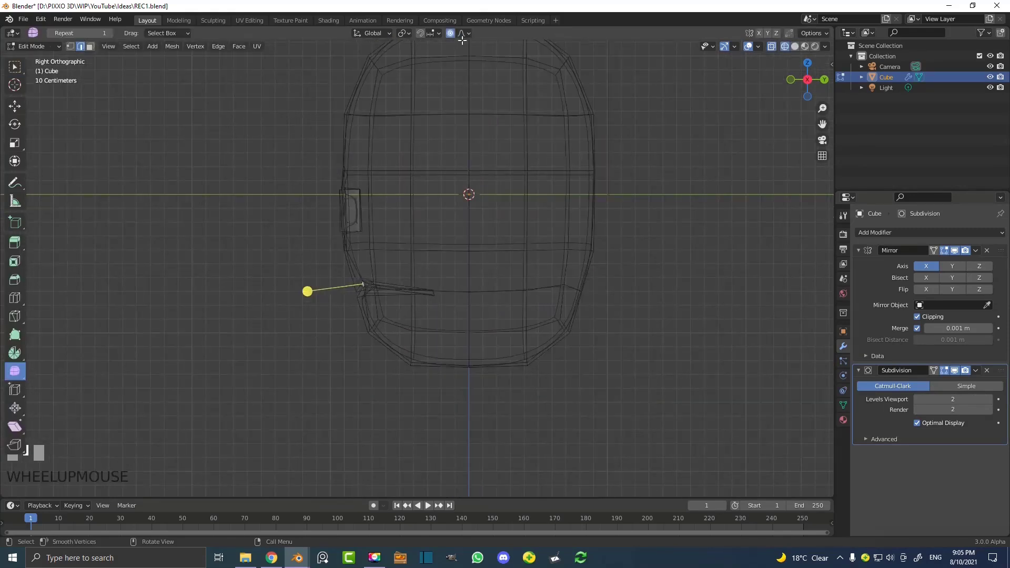
left_click(70, 46)
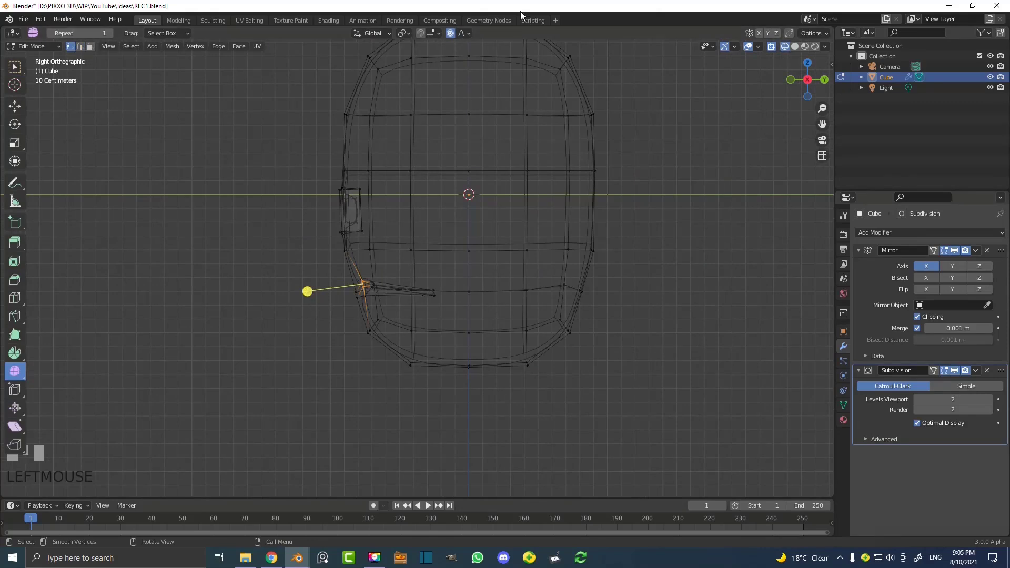
Move the eye-area vertices about 0.03 m into the body with a proportional size of 0.56, and return to solid shading
left_click(451, 34)
left_click_drag(319, 257, 373, 166)
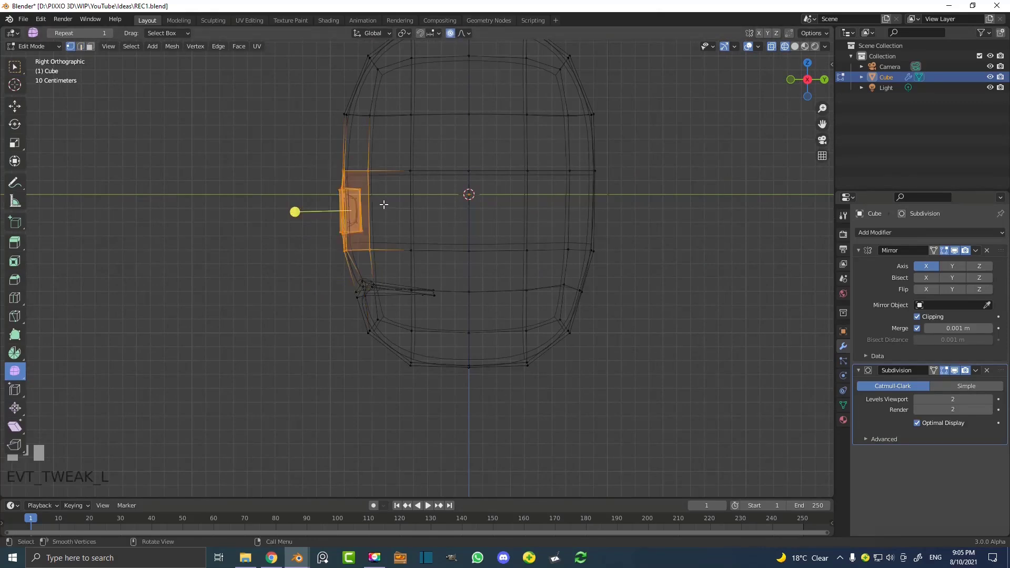
key("g")
scroll(386, 205, "down", 5)
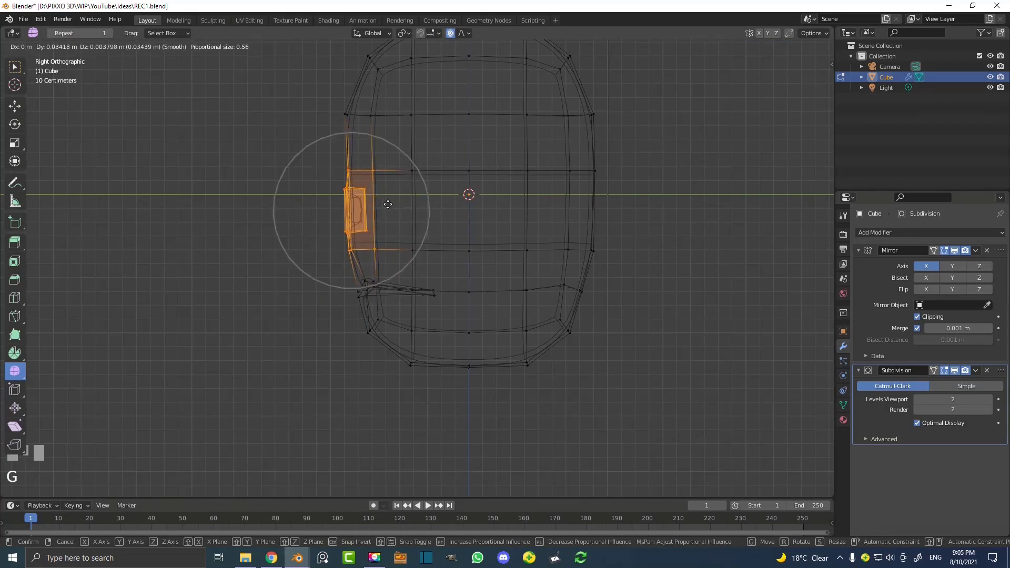
left_click(387, 205)
scroll(566, 178, "down", 1)
key("z")
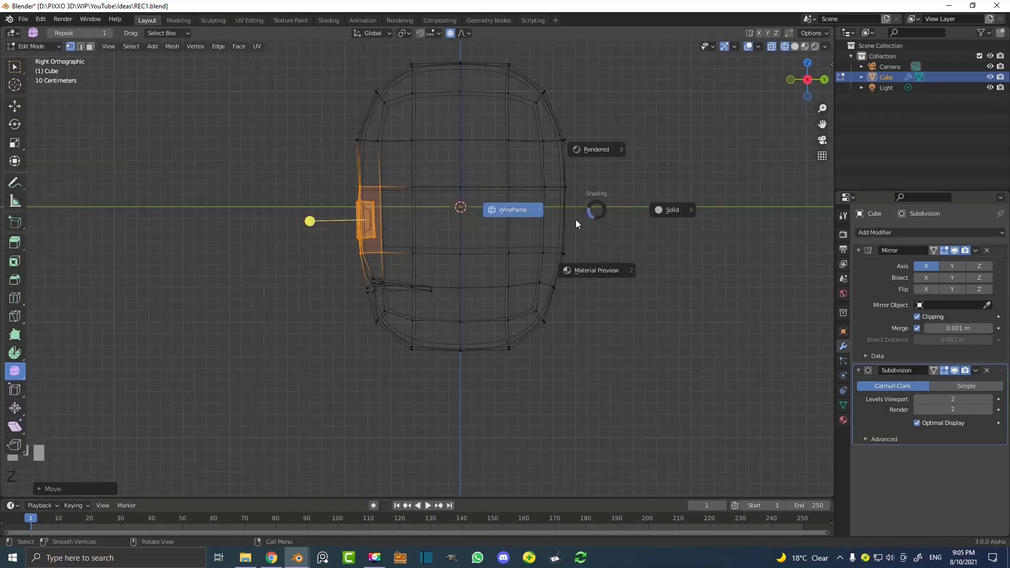
left_click(668, 210)
In the top wireframe view, move the front outer corner vertices about 0.06 m inward with a proportional size of 0.35
mouse_move(631, 226)
middle_mouse_down()
mouse_move(541, 293)
mouse_move(542, 280)
middle_mouse_up()
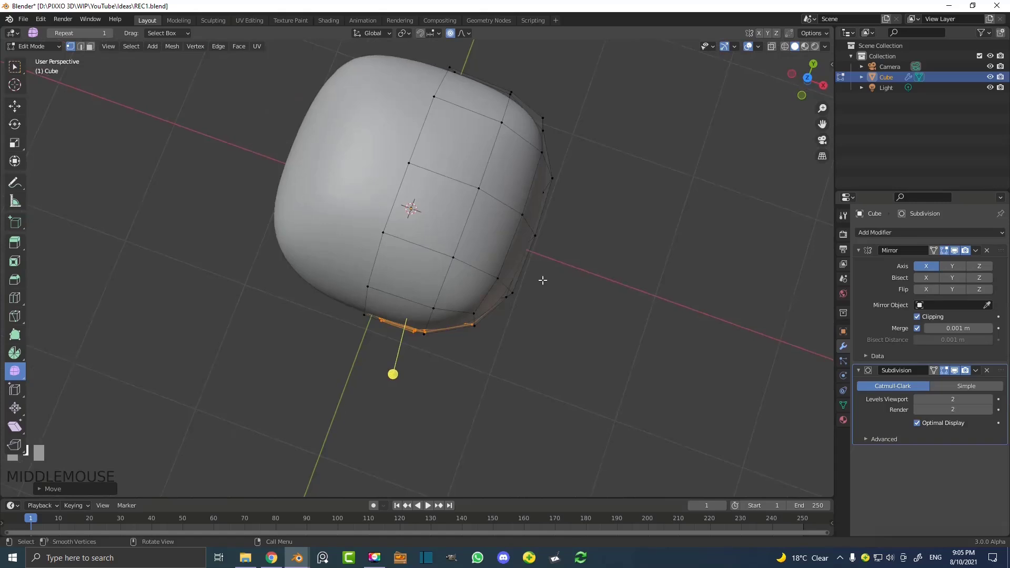
key("KP_7")
key("z")
left_click(467, 280)
left_click_drag(508, 327, 465, 293)
scroll(505, 326, "up", 3)
key("g")
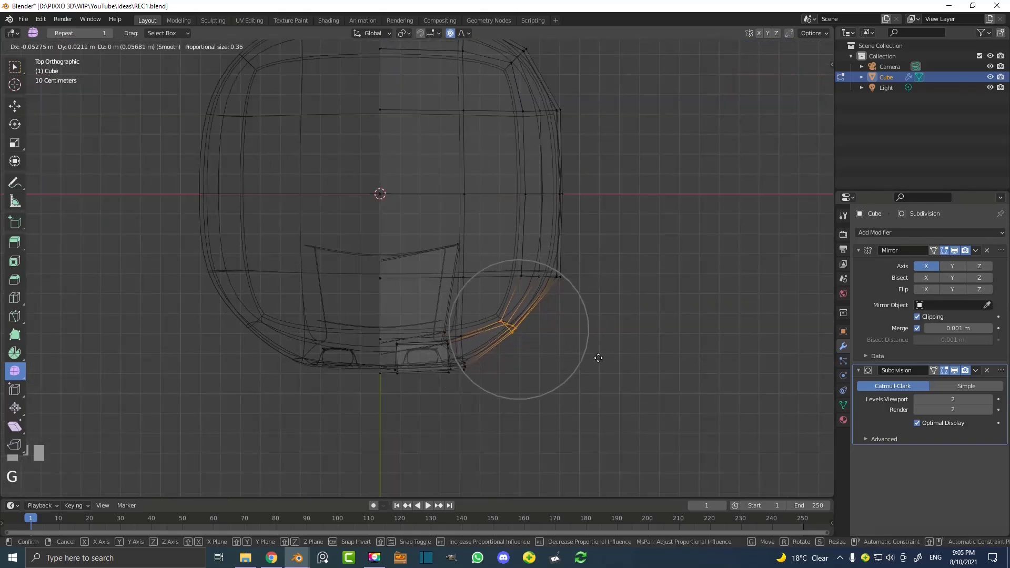
left_click(598, 357)
Move the rear outer corner vertices inward with proportional editing to round the body, and return to solid shading
scroll(514, 104, "down", 2)
left_click_drag(514, 104, 463, 137)
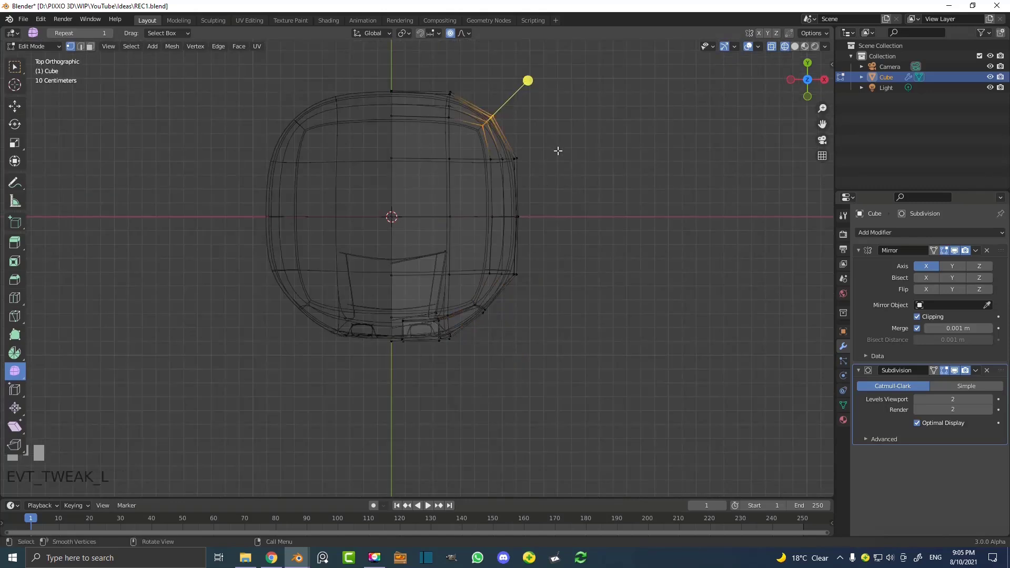
key("g")
scroll(547, 160, "down", 3)
left_click(547, 163)
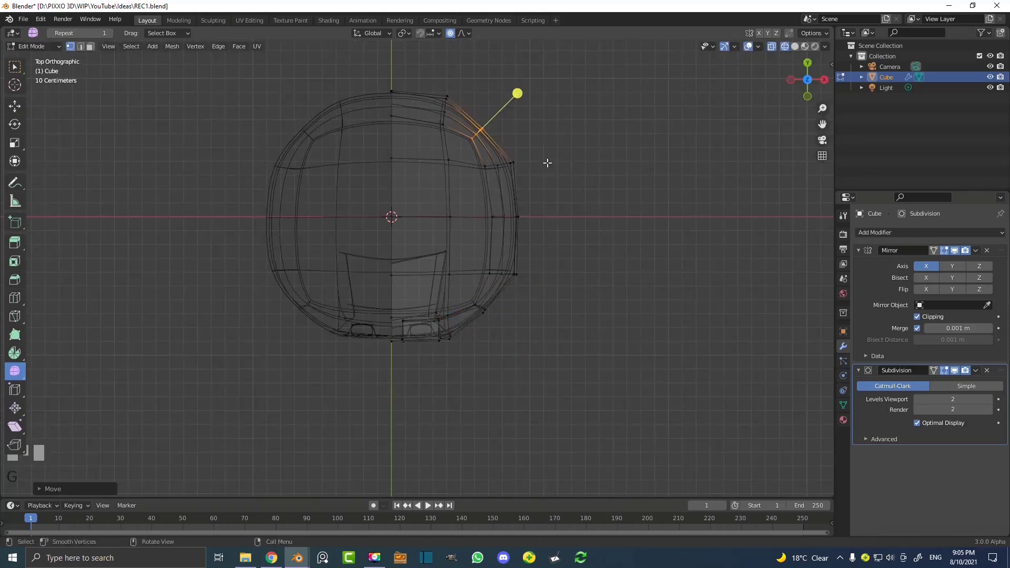
key("z")
left_click(628, 194)
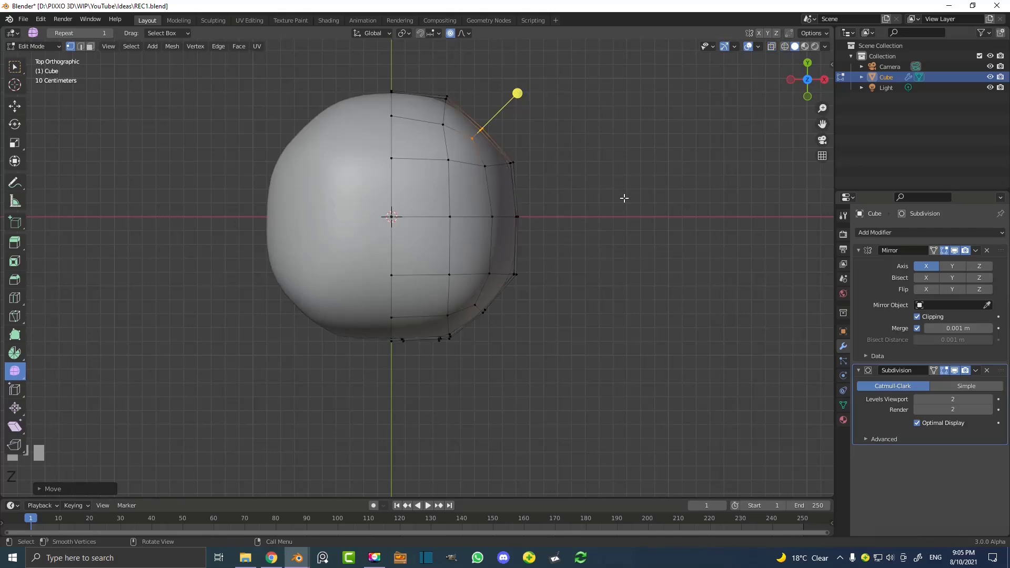
In the front wireframe view, lower the vertices at the top of the body along Z slightly, and return to solid shading
key("KP_1")
scroll(594, 194, "down", 2)
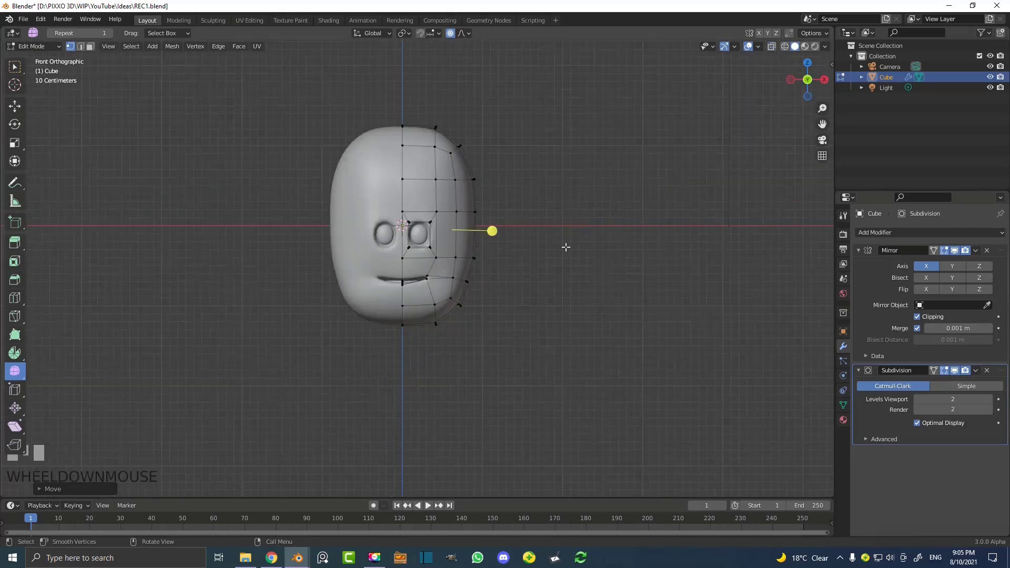
key("z")
left_click(447, 192)
mouse_move(372, 101)
left_mouse_down()
mouse_move(553, 170)
mouse_move(534, 169)
left_mouse_up()
key("g")
key("z")
left_click(529, 185)
key("z")
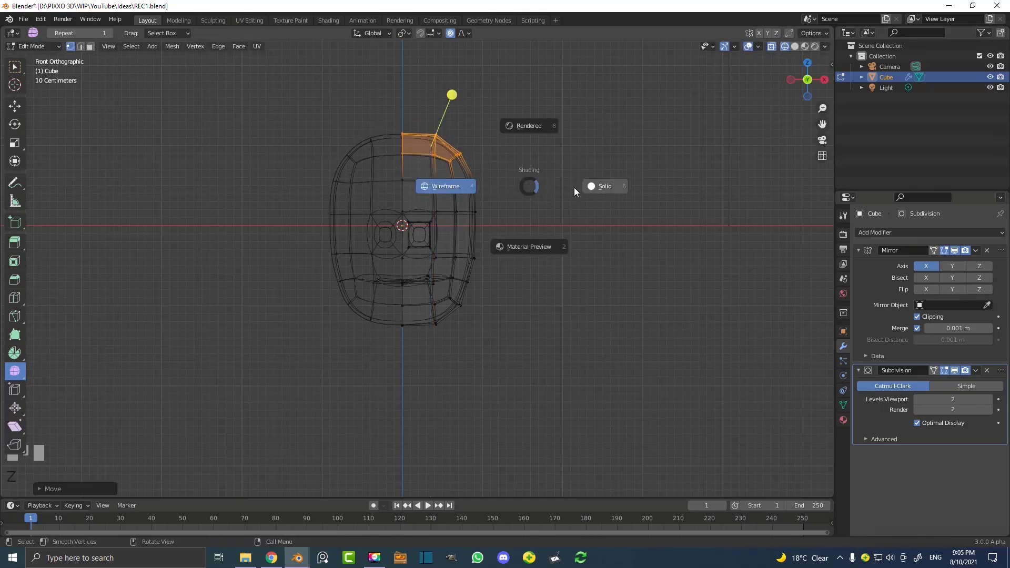
left_click(576, 188)
Add a horizontal loop cut to the eye mesh and slide it close to the eye's upper edge
scroll(418, 267, "up", 3)
scroll(404, 223, "up", 3)
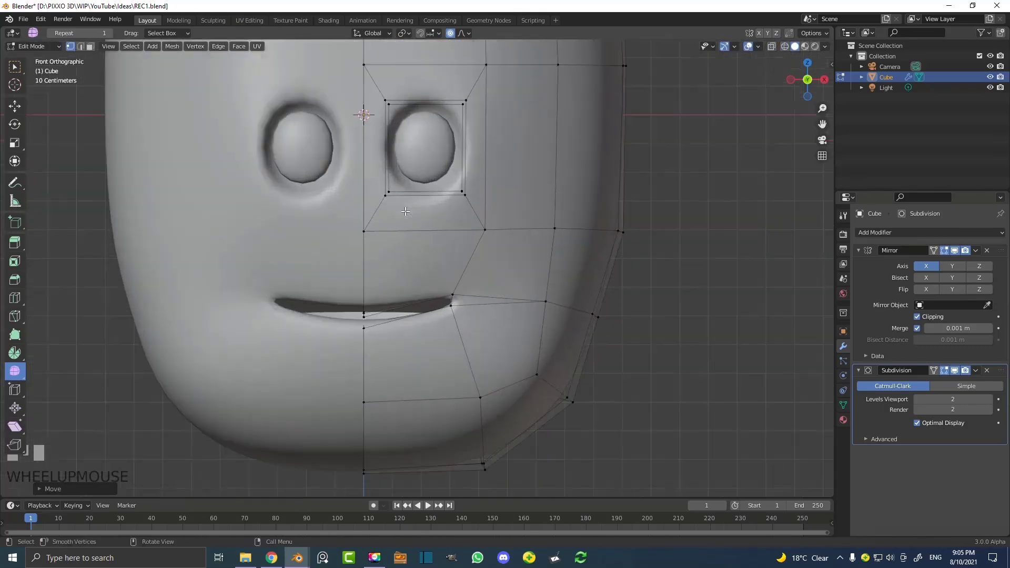
middle_click_drag(443, 164, 415, 219)
scroll(339, 112, "up", 2)
middle_click_drag(368, 137, 343, 132)
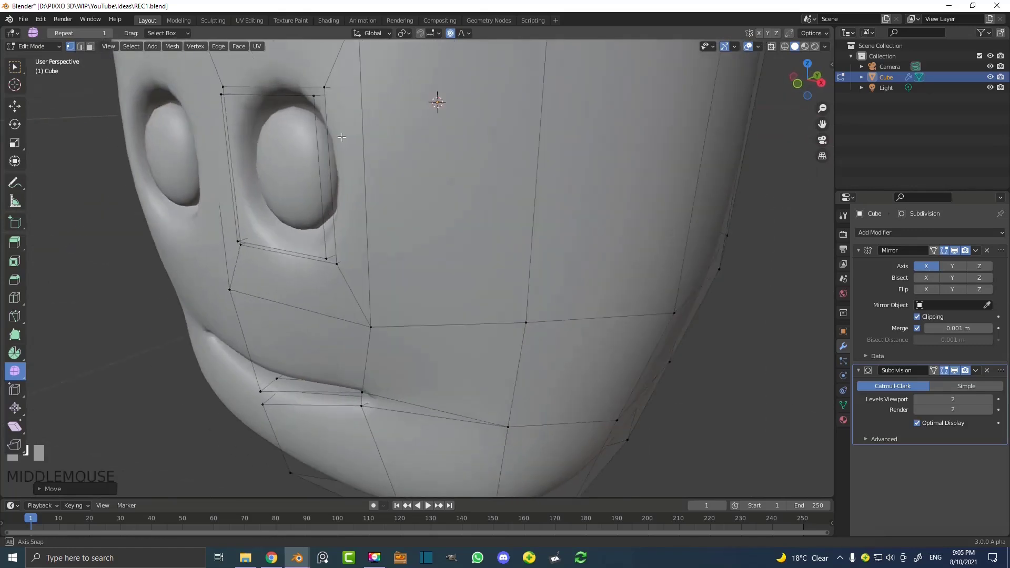
scroll(212, 153, "up", 3)
middle_click_drag(212, 153, 318, 255, "shift")
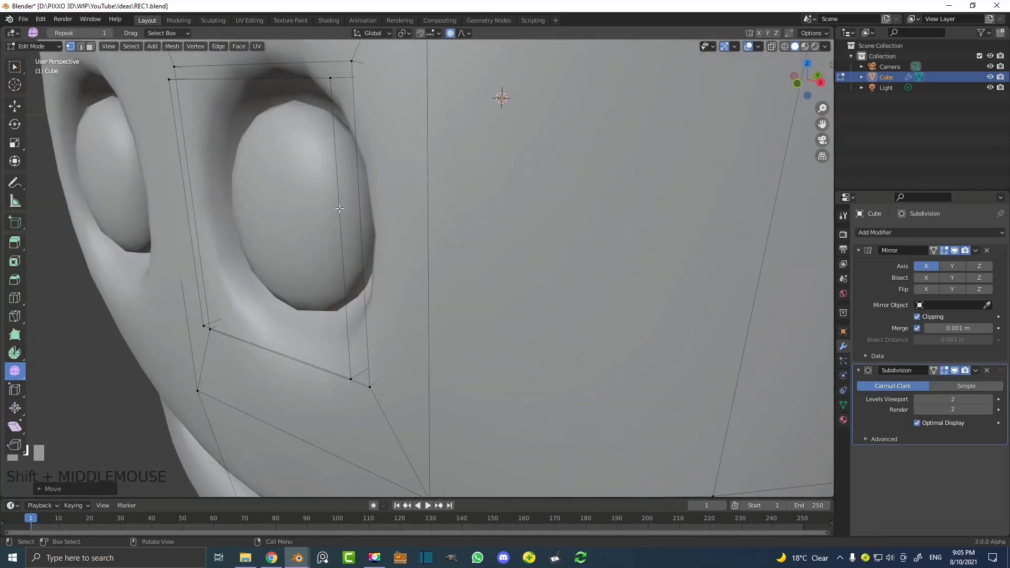
key("ctrl+r")
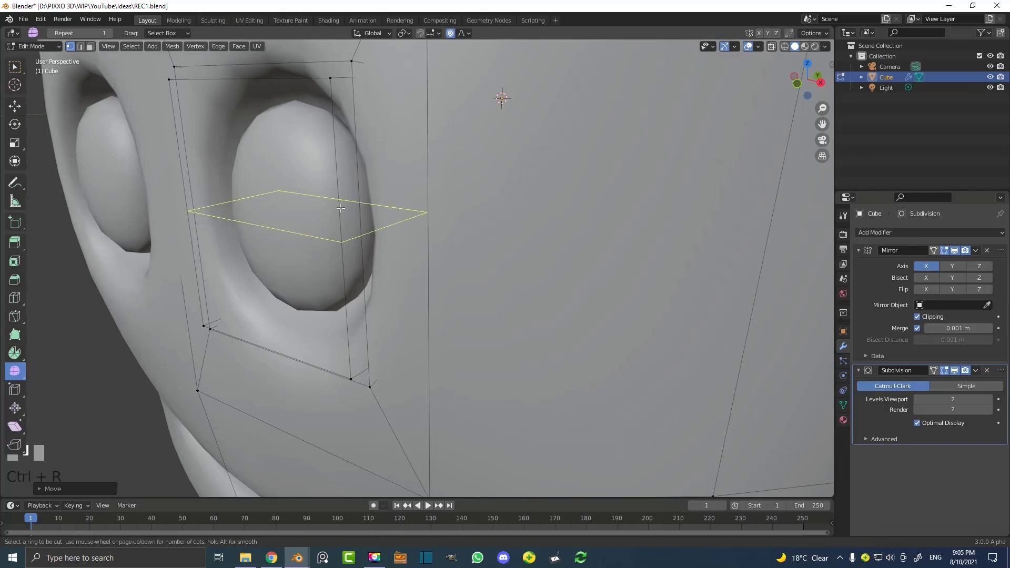
left_click(341, 209)
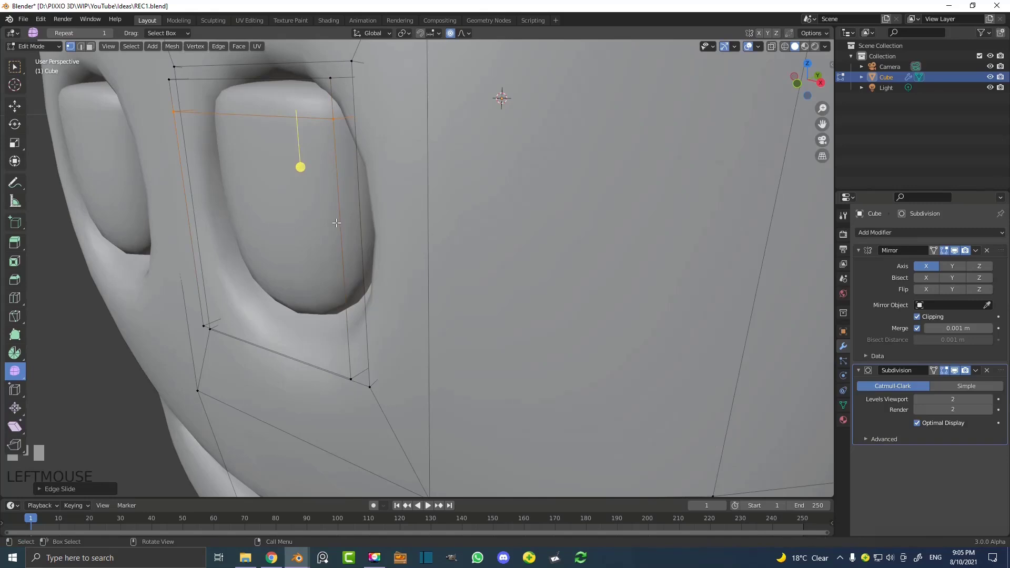
Add a second horizontal loop cut to the eye mesh and slide it towards the eye's lower edge
key("ctrl+r")
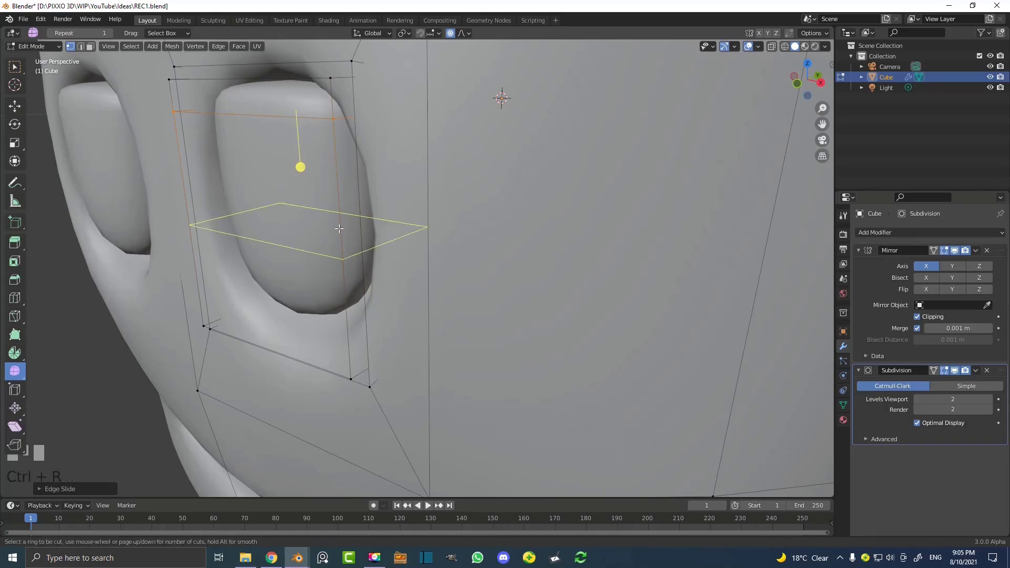
left_click(342, 247)
key("g")
key("g")
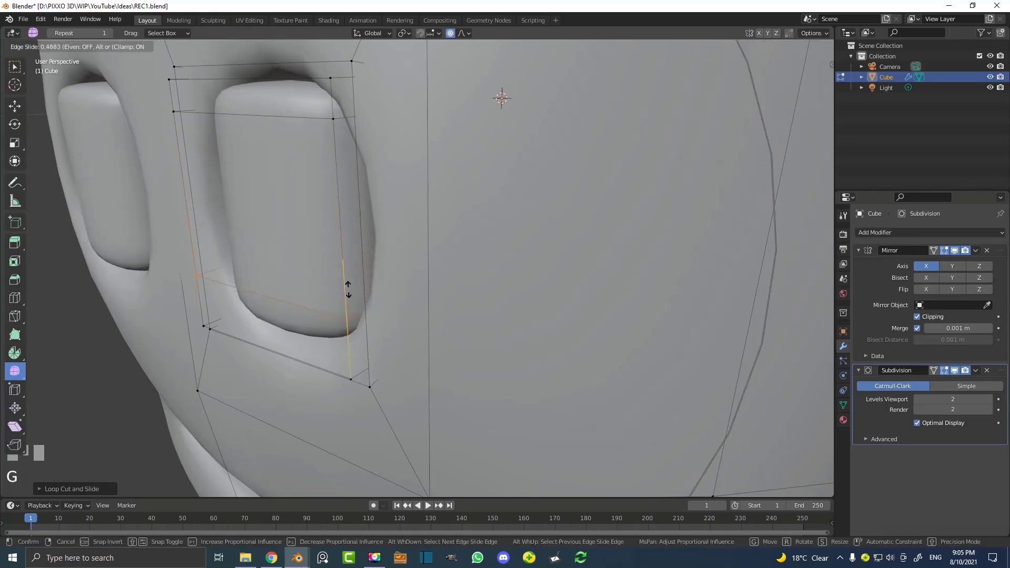
left_click(347, 289)
Select the whole linked eye mesh, turn off proportional editing and scale the eye to about 0.89
scroll(368, 263, "down", 5)
middle_click_drag(421, 221, 352, 219)
scroll(437, 208, "up", 2)
left_click(435, 203)
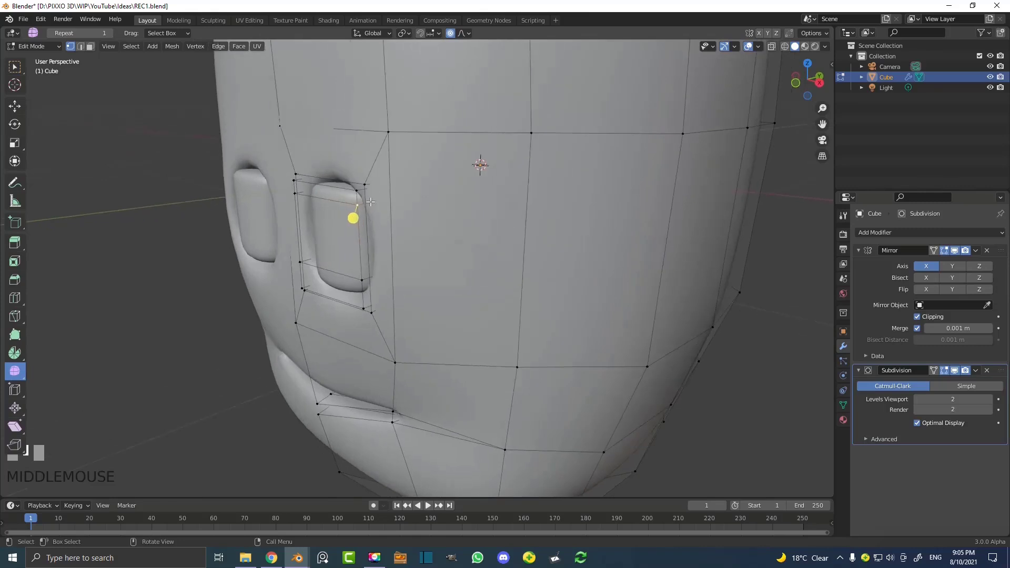
scroll(281, 161, "up", 3)
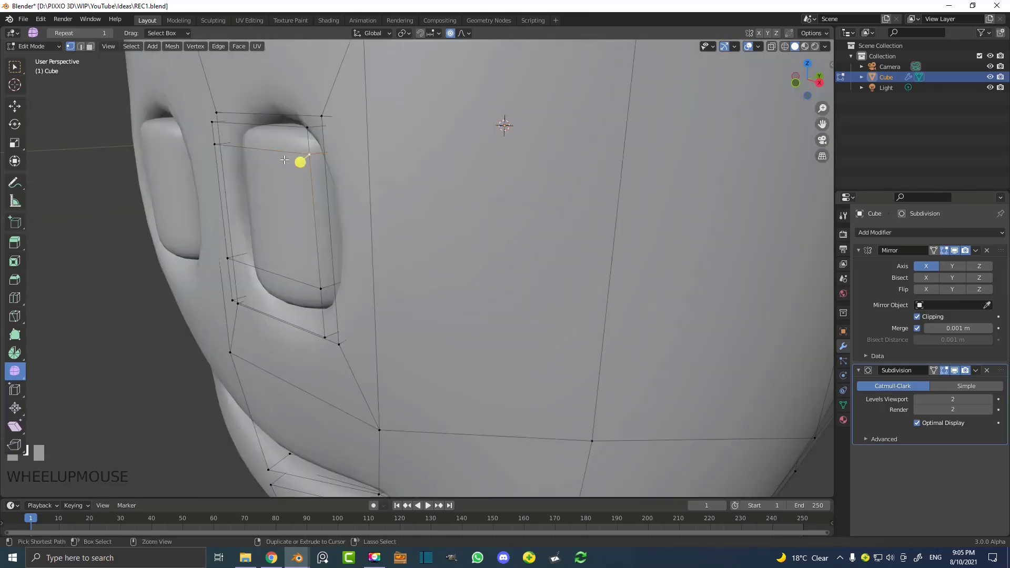
key("ctrl+l")
key("g")
right_click(369, 95)
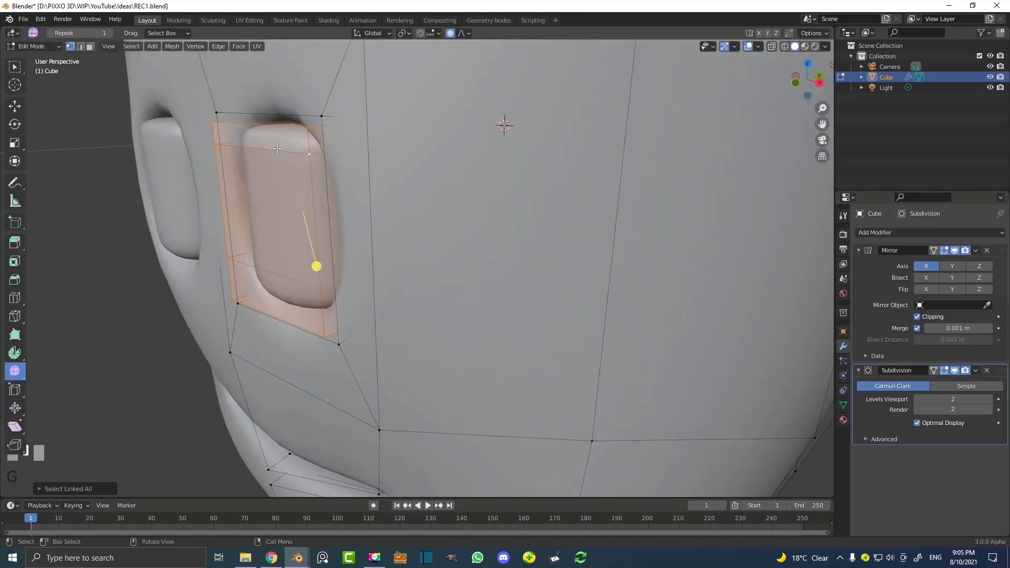
left_click(450, 32)
middle_click_drag(390, 172, 411, 184)
key("s")
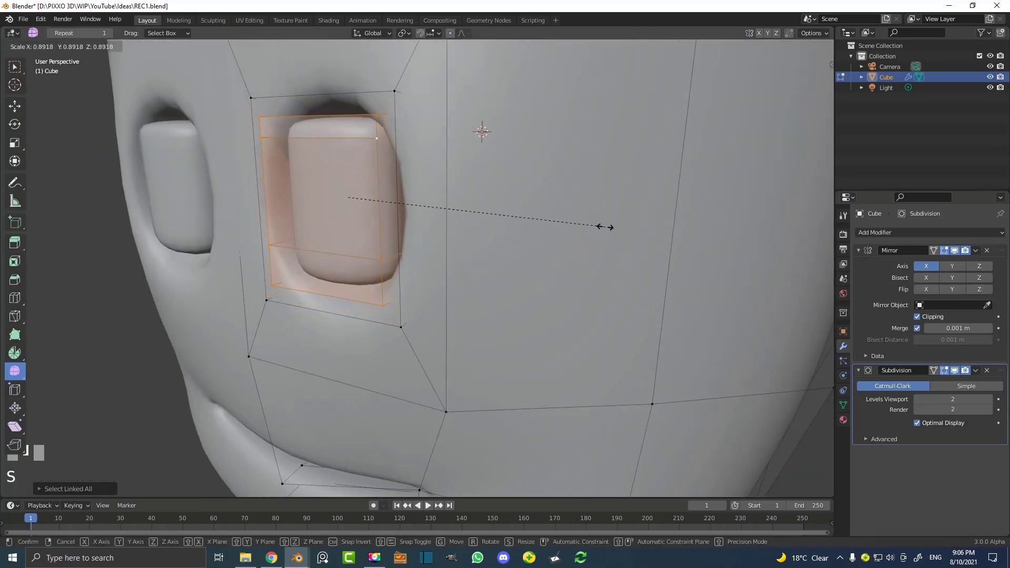
left_click(604, 225)
Examine the resized eyes and the overall face shape from several angles
scroll(604, 226, "down", 5)
middle_click_drag(406, 293, 460, 290)
middle_click_drag(476, 235, 482, 251)
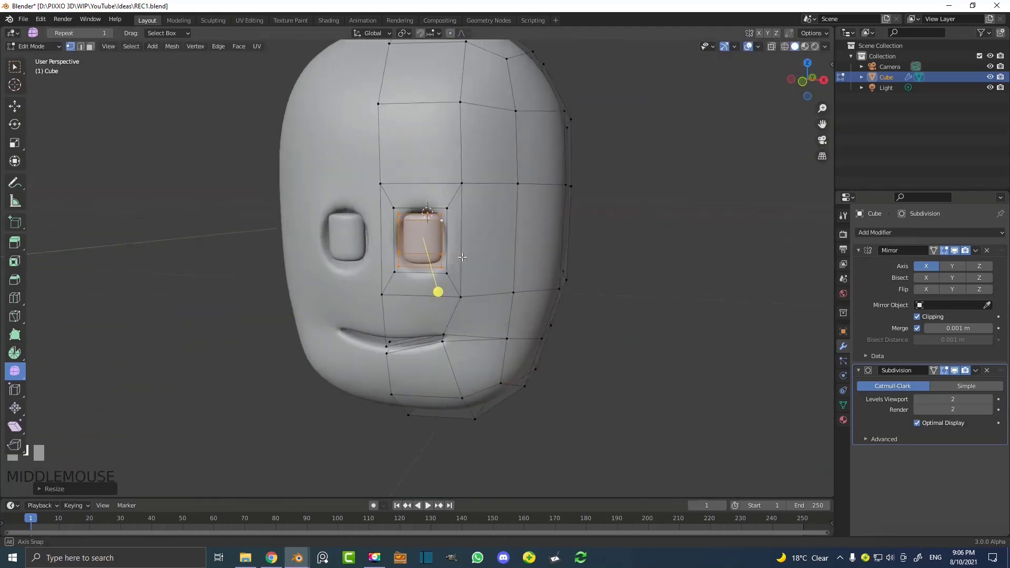
scroll(469, 254, "up", 1)
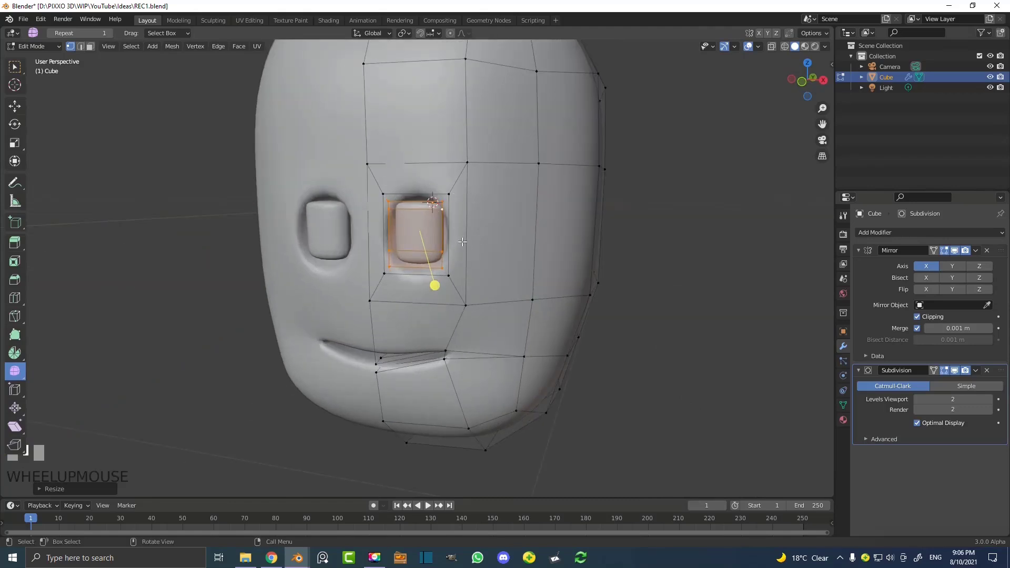
scroll(456, 246, "down", 2)
middle_click_drag(455, 246, 562, 276)
scroll(414, 301, "up", 3)
scroll(426, 253, "down", 2)
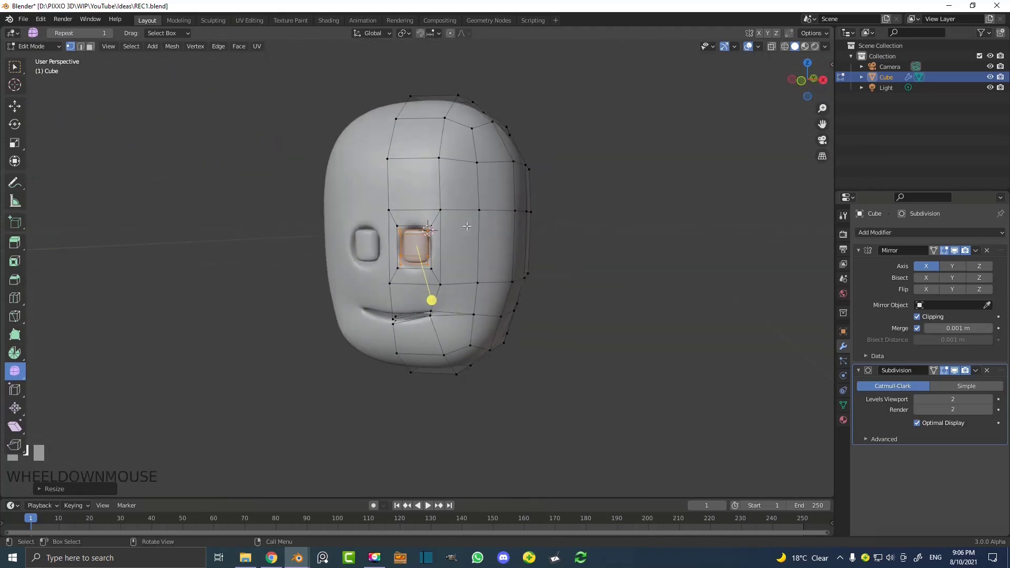
In the front view, select the eye with its socket, scale them down slightly and move them about 0.06 m down
key("z")
left_click(400, 241)
key("KP_1")
left_click_drag(480, 264, 425, 193)
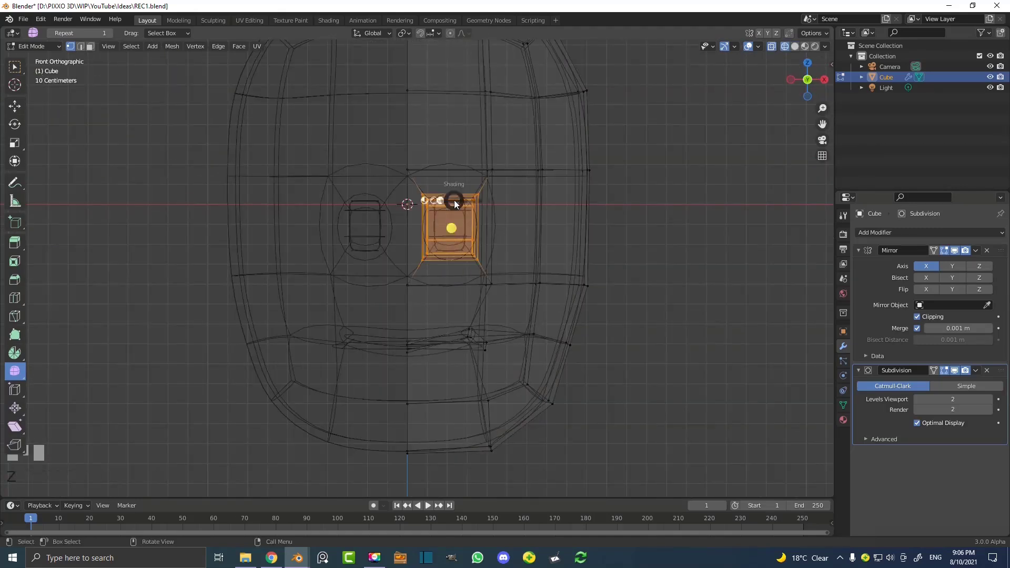
key("shift+z")
key("s")
left_click(568, 267)
key("g")
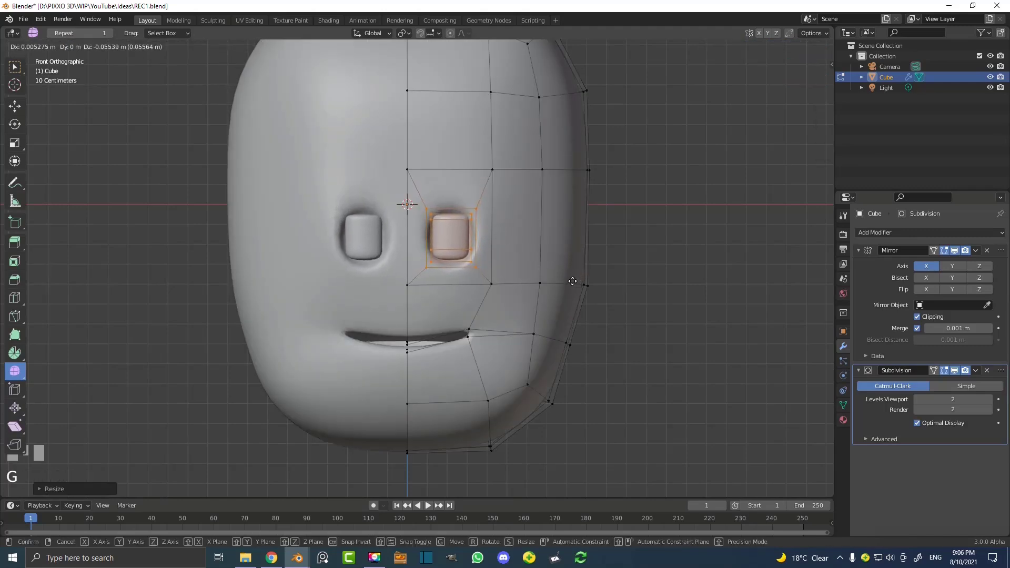
left_click(573, 282)
Move the centre-line vertex between the eyes and the mouth slightly down
left_click(405, 291)
key("g")
right_click(409, 296)
left_click(410, 293)
key("g")
left_click(413, 300)
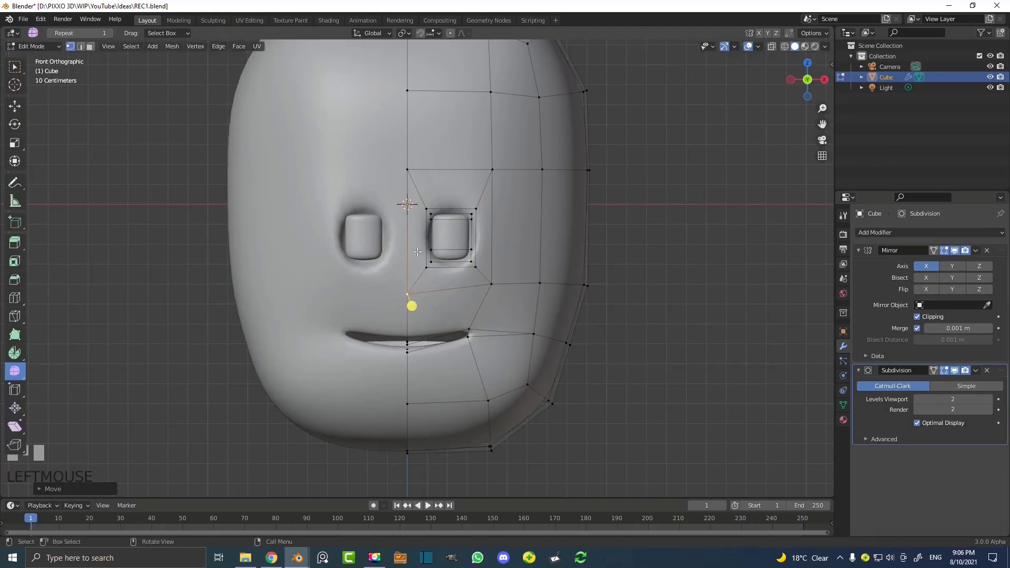
Return to Object Mode and inspect the smoothed body from an angled view
scroll(509, 266, "down", 2)
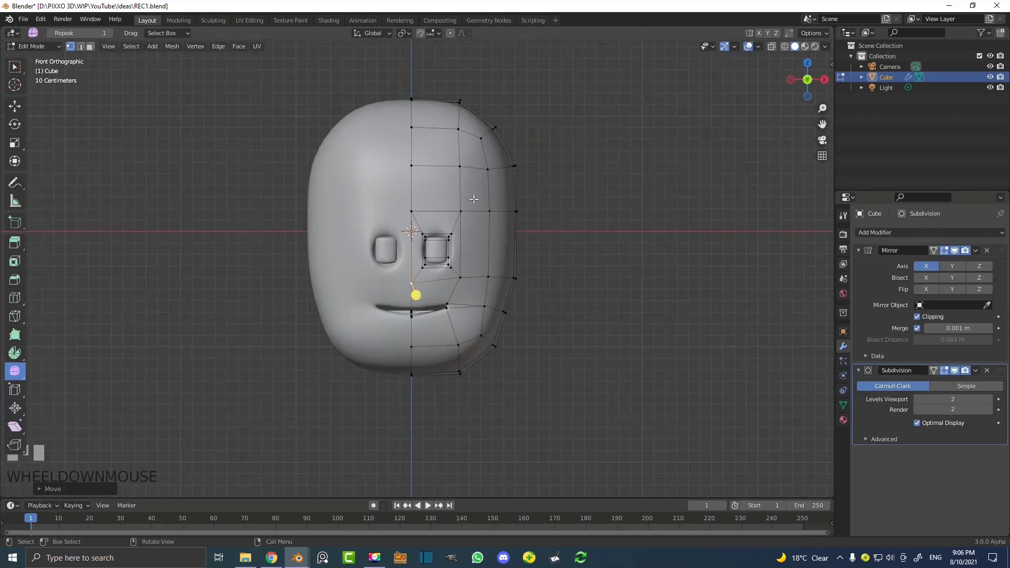
key("Tab")
scroll(489, 187, "up", 2)
middle_click_drag(513, 218, 438, 245)
scroll(377, 223, "down", 2)
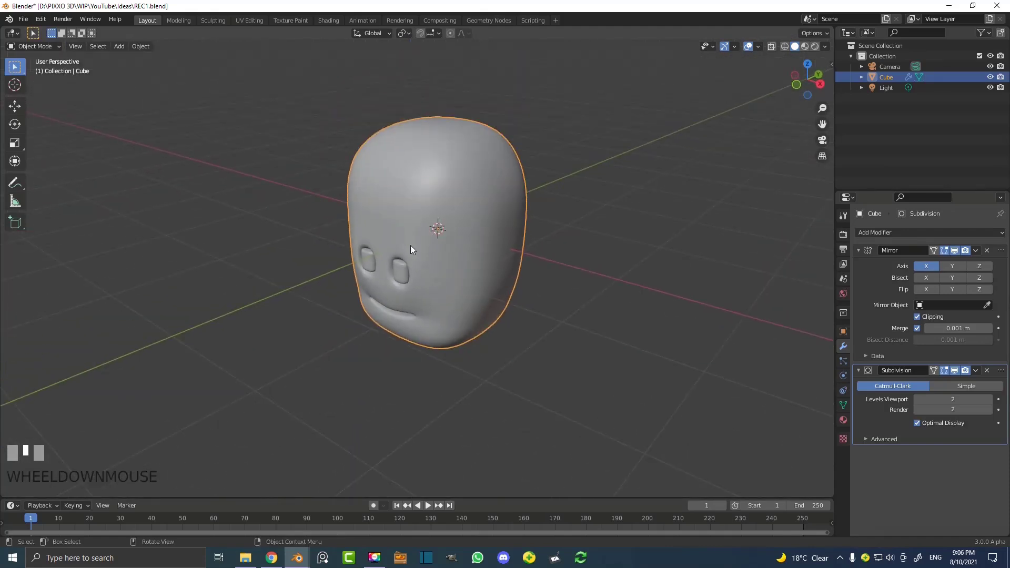
key("shift+d")
left_click(269, 232)
middle_click_drag(269, 232, 305, 217)
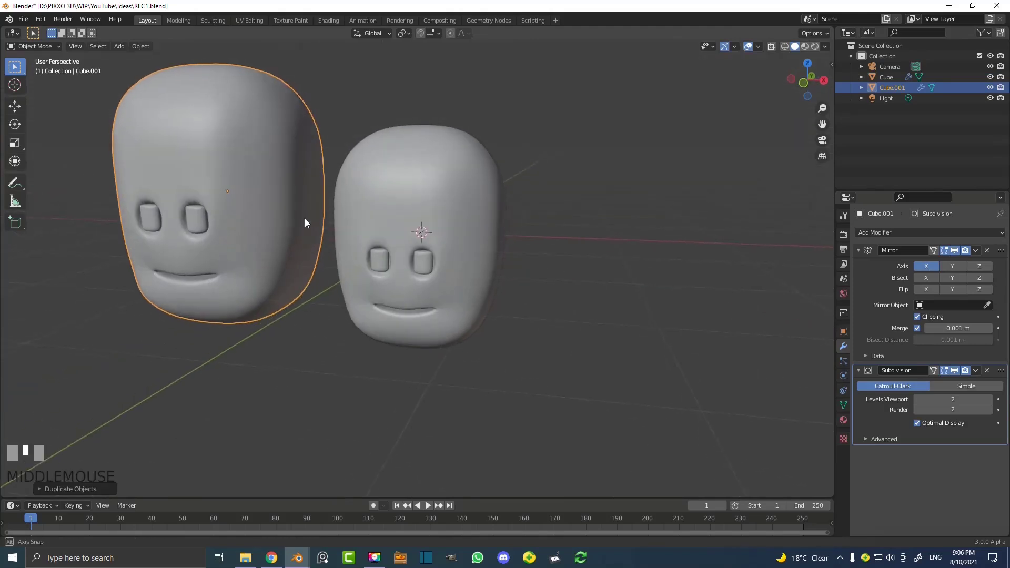
key("x")
left_click(305, 214)
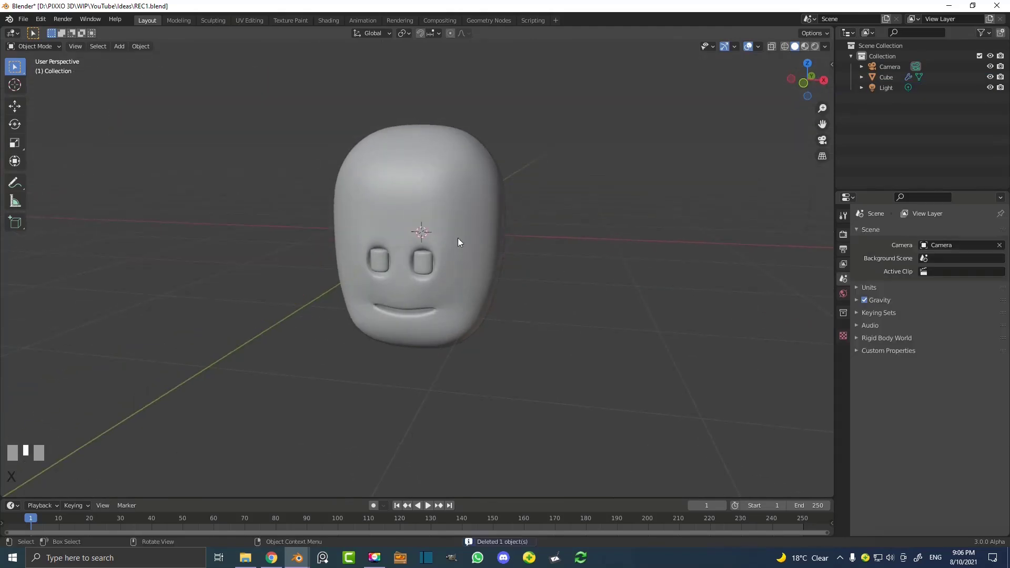
Apply the body's Mirror modifier and check the complete mesh in Edit Mode before returning to Object Mode
left_click(443, 180)
scroll(456, 204, "up", 2)
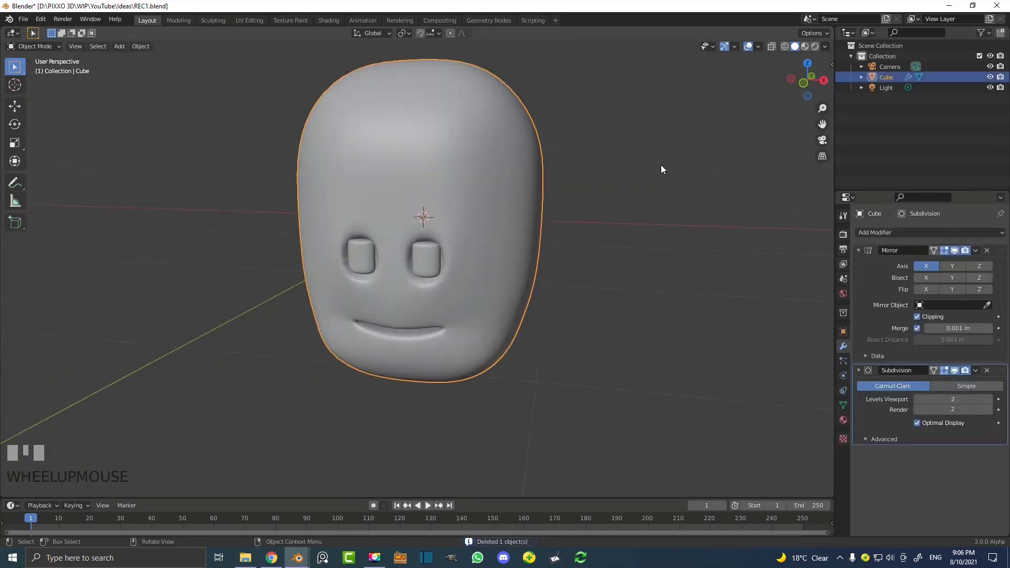
left_click(977, 251)
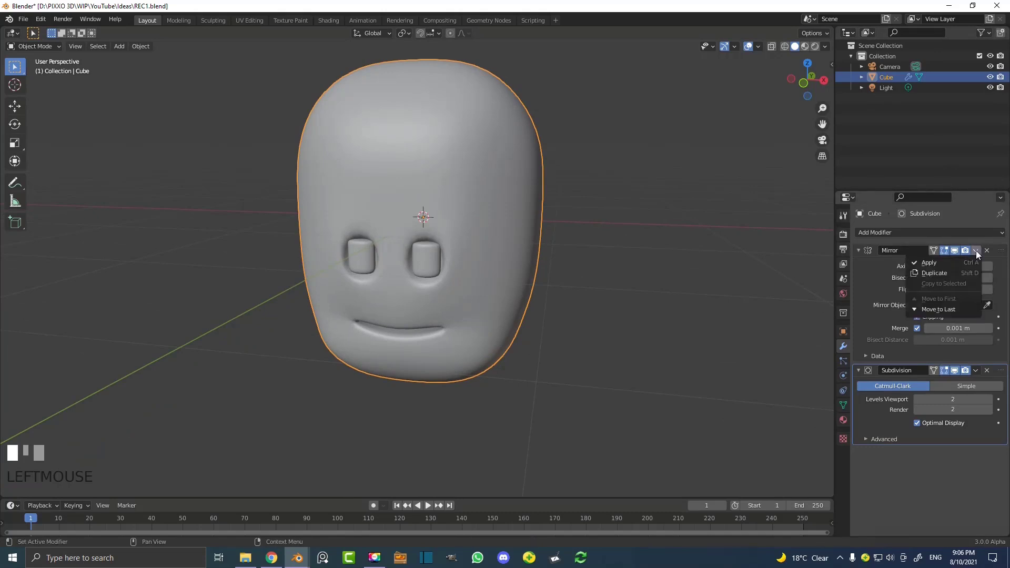
left_click(936, 263)
middle_click_drag(377, 235, 462, 219)
key("Tab")
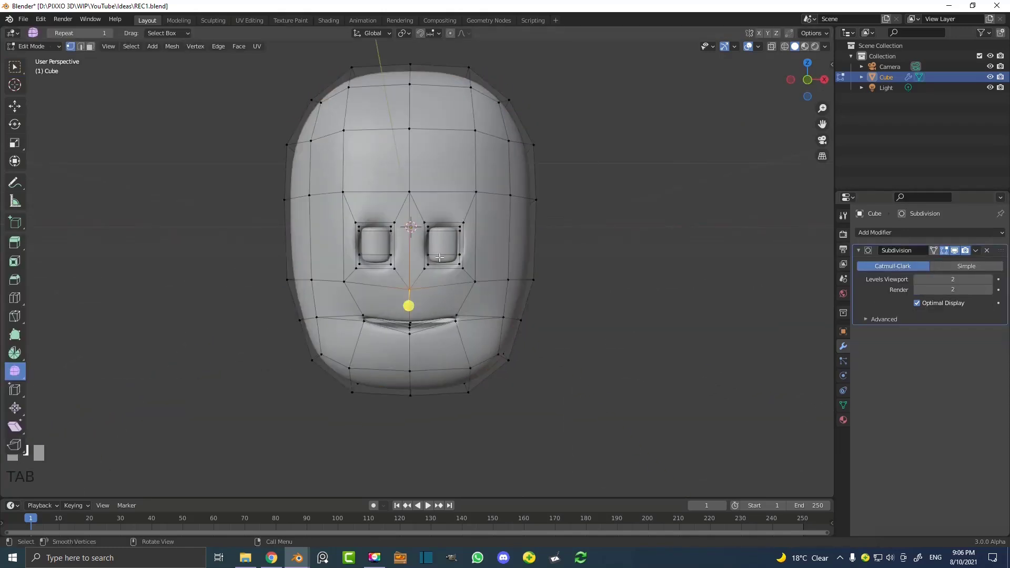
middle_click_drag(546, 180, 429, 218)
key("Tab")
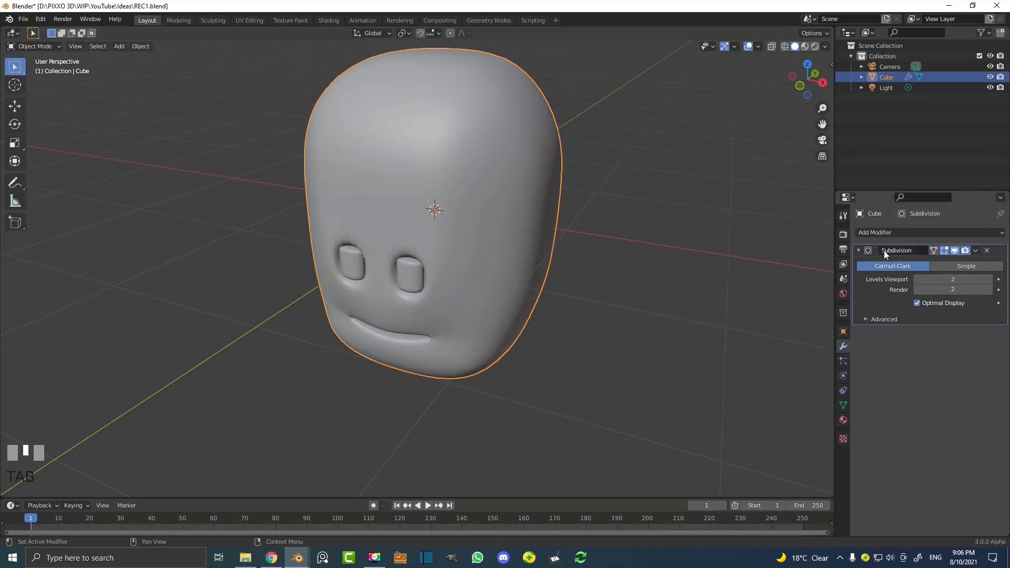
Lower the Subdivision modifier's viewport level by one and apply the modifier to the body
left_click(918, 279)
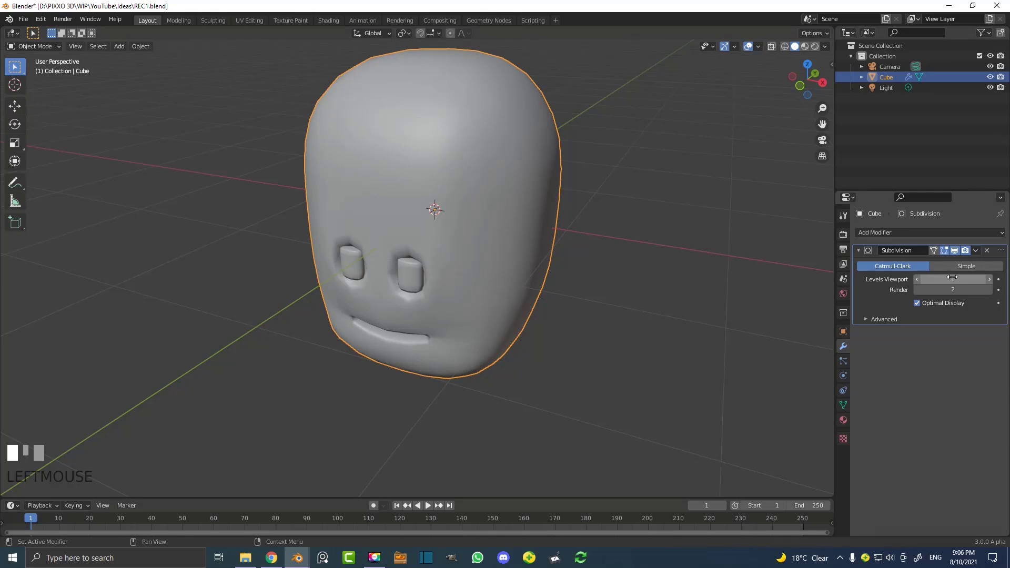
scroll(475, 196, "up", 2)
left_click(975, 251)
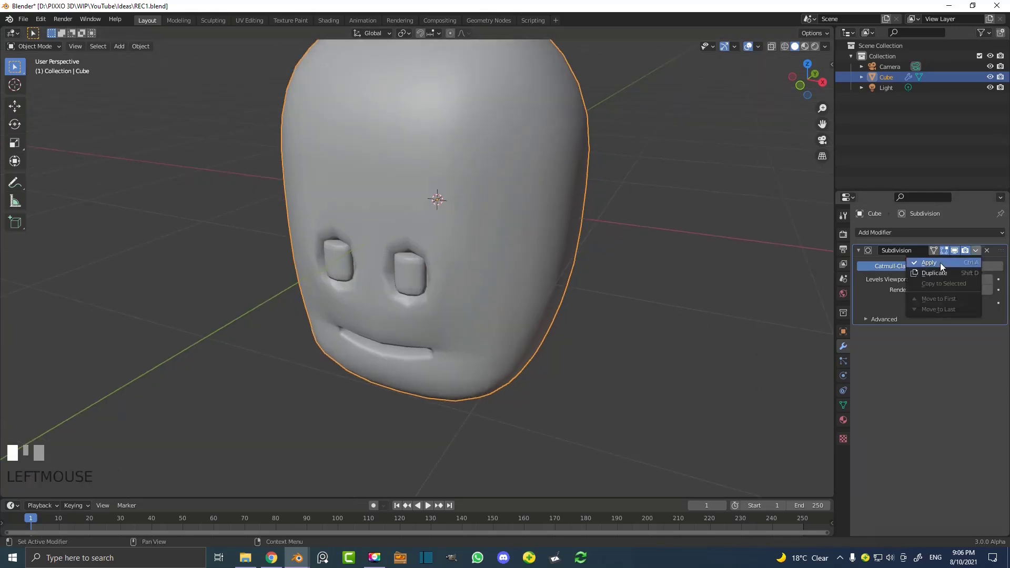
left_click(930, 263)
Inspect the body's denser mesh around the eyes and mouth in Edit Mode, from angled and front views
scroll(497, 221, "down", 2)
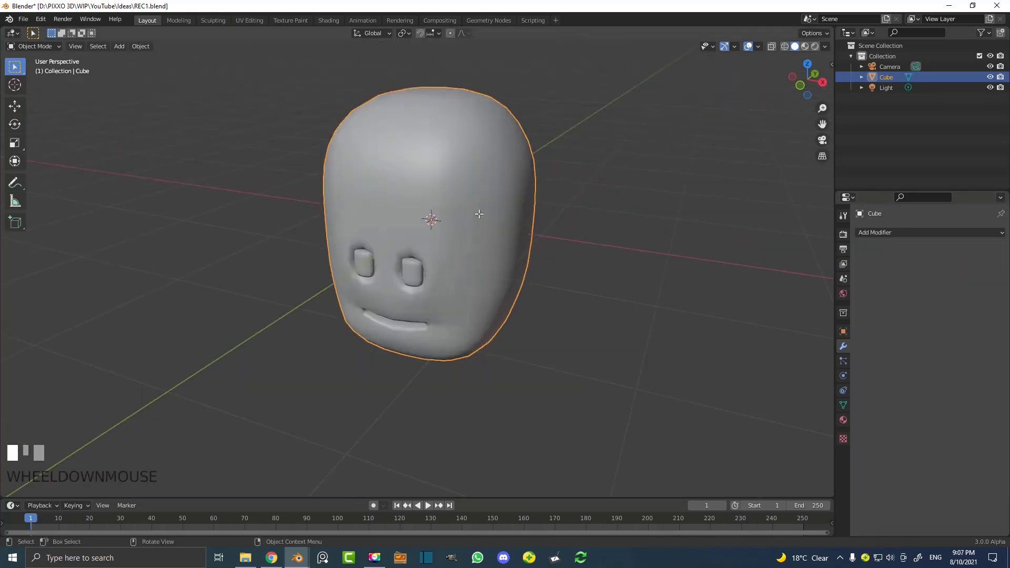
key("Tab")
middle_click_drag(460, 235, 323, 315)
left_click(466, 179)
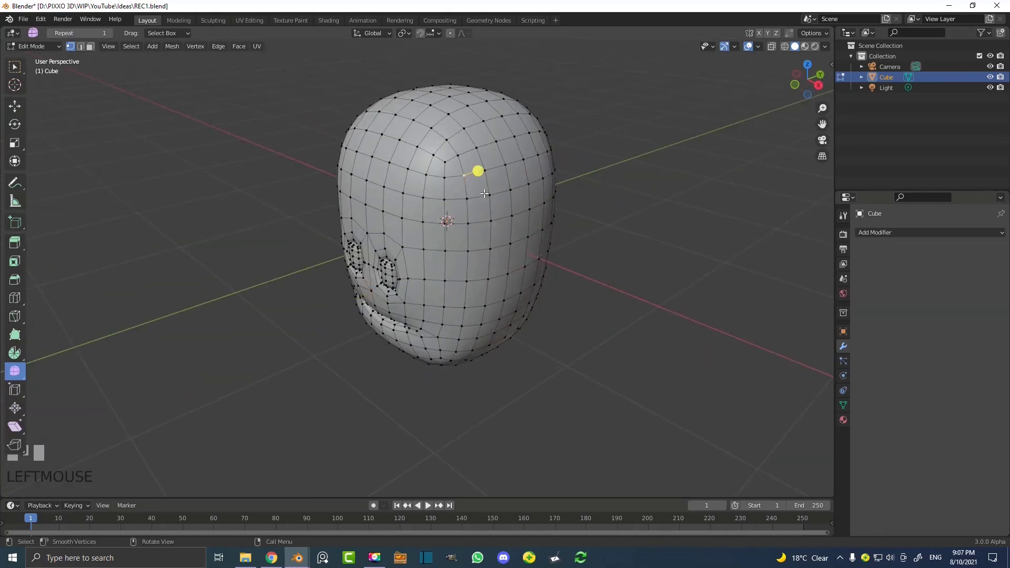
middle_click_drag(389, 237, 460, 227)
scroll(460, 227, "up", 4)
left_click(497, 124)
key("g")
right_click(501, 113)
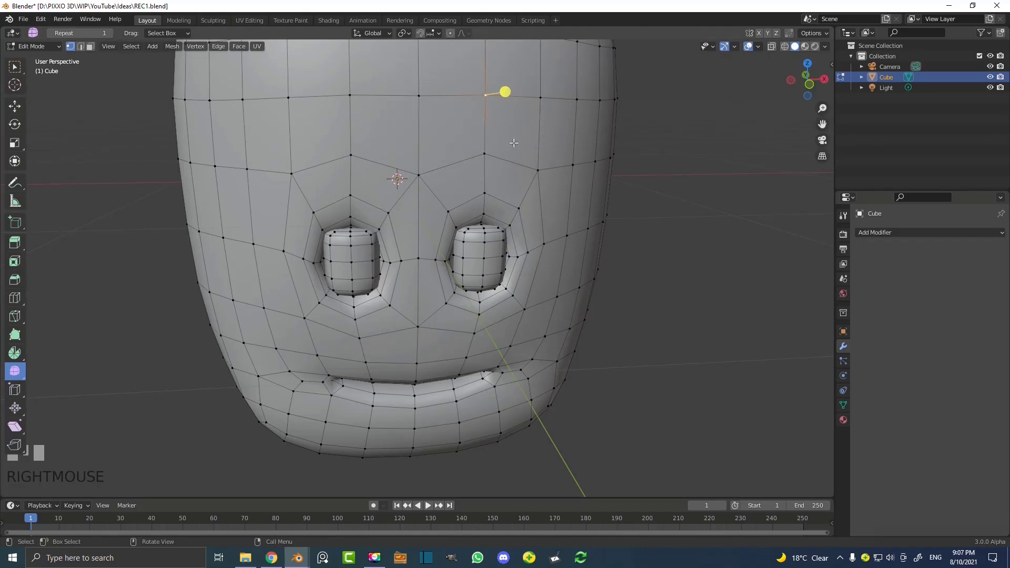
key("KP_1")
scroll(493, 138, "down", 3)
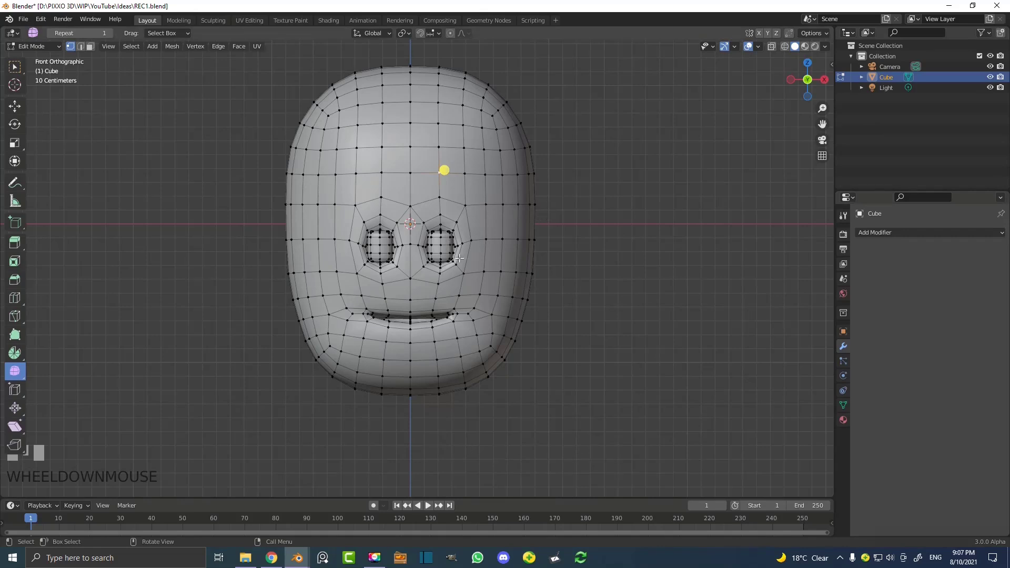
key("Tab")
middle_click_drag(419, 239, 491, 250)
scroll(492, 249, "down", 3)
key("shift+d")
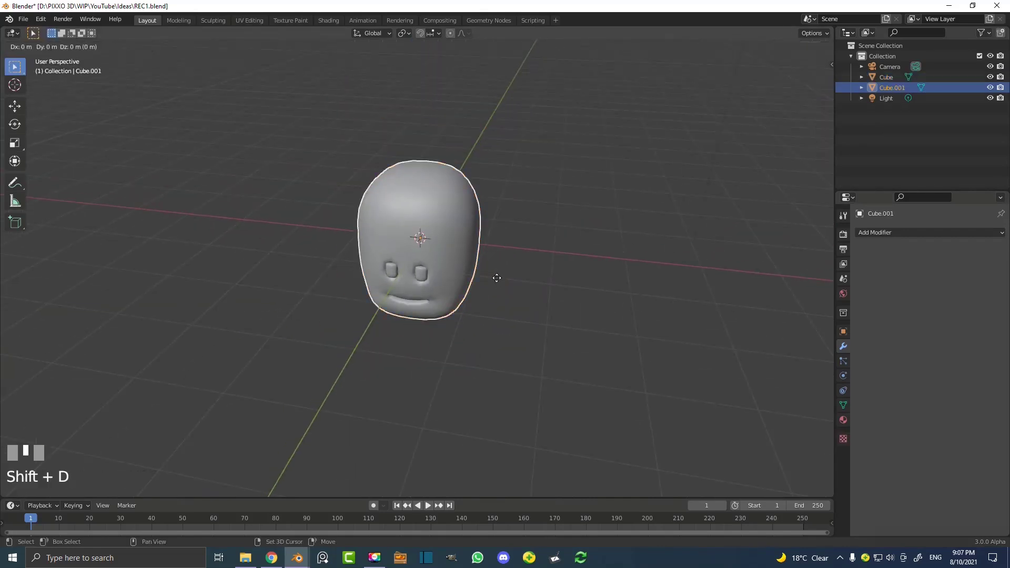
left_click(359, 217)
key("x")
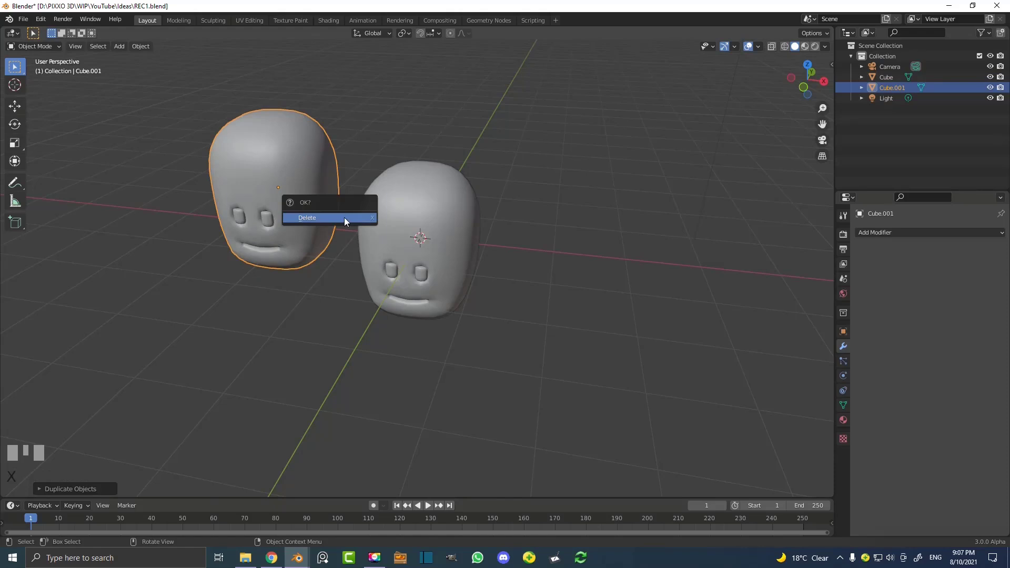
left_click(345, 218)
Select the body in the front view and set its material's Base Color to an Image Texture
key("KP_1")
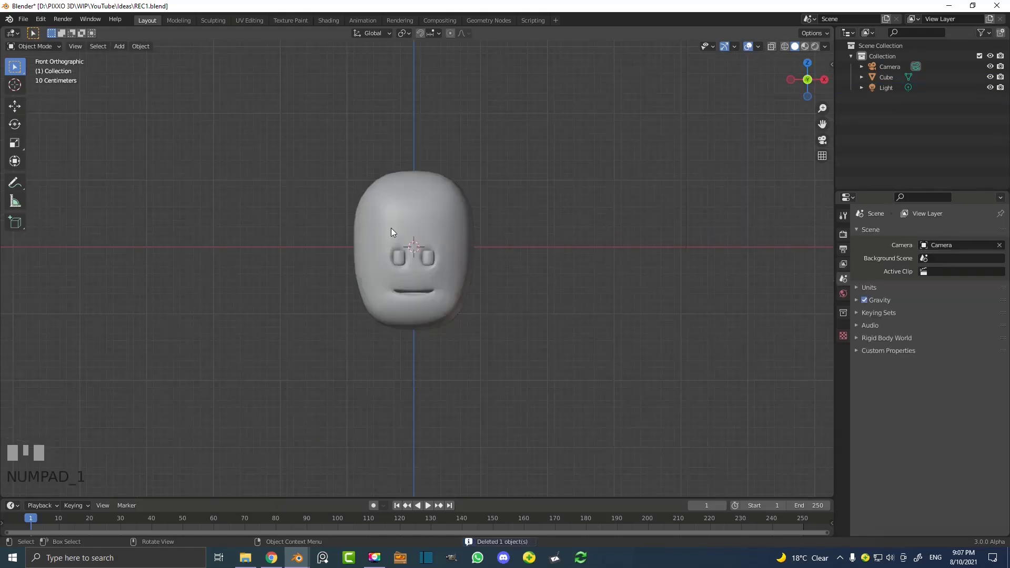
scroll(391, 228, "up", 2)
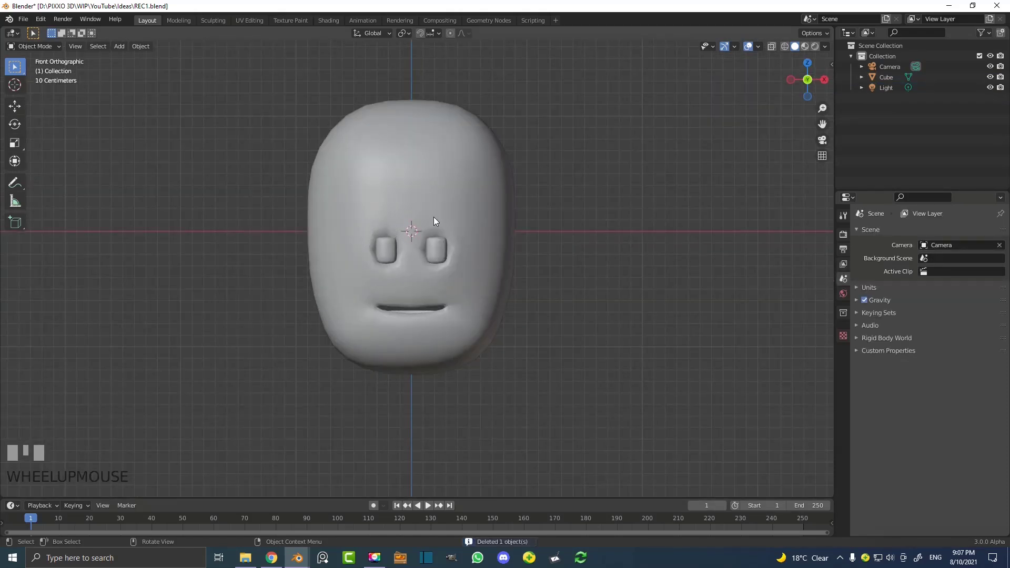
left_click(396, 128)
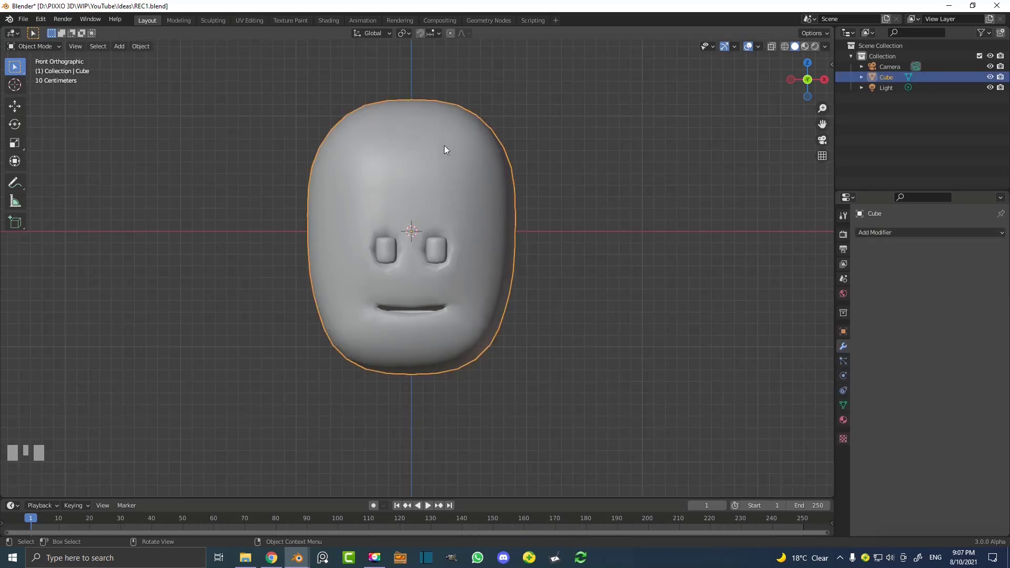
left_click(843, 420)
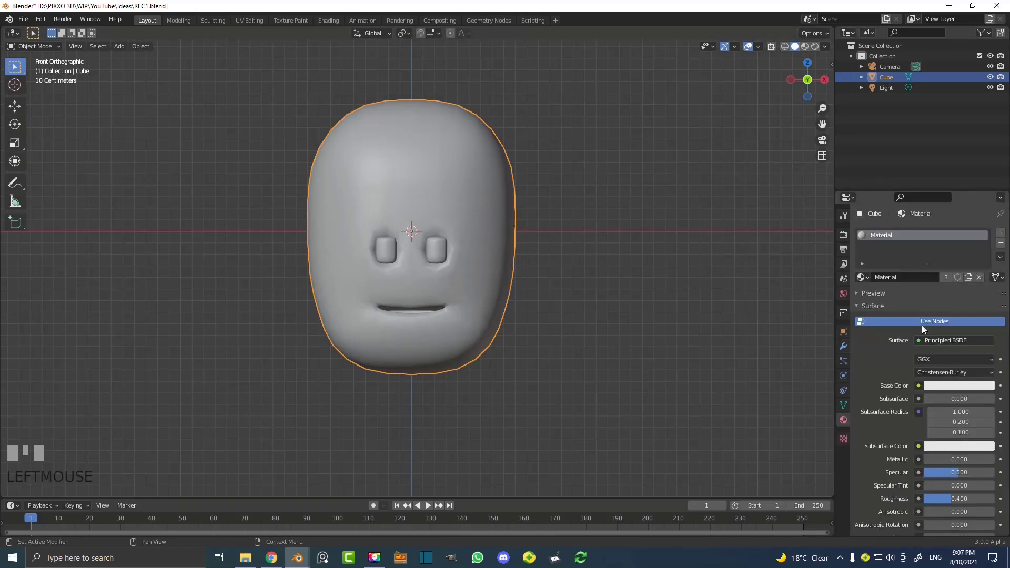
scroll(879, 343, "down", 1)
scroll(877, 342, "down", 1)
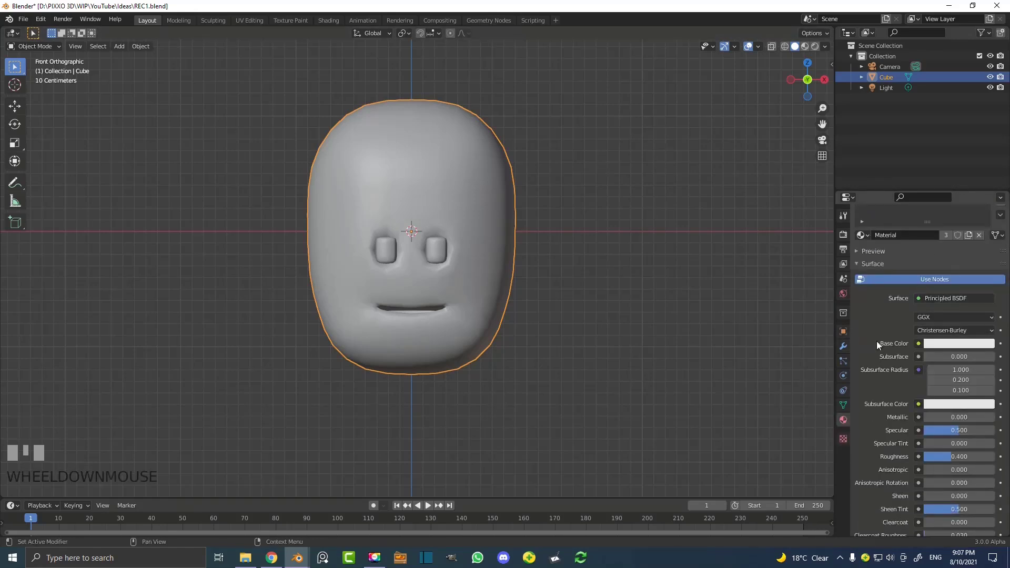
left_click(918, 344)
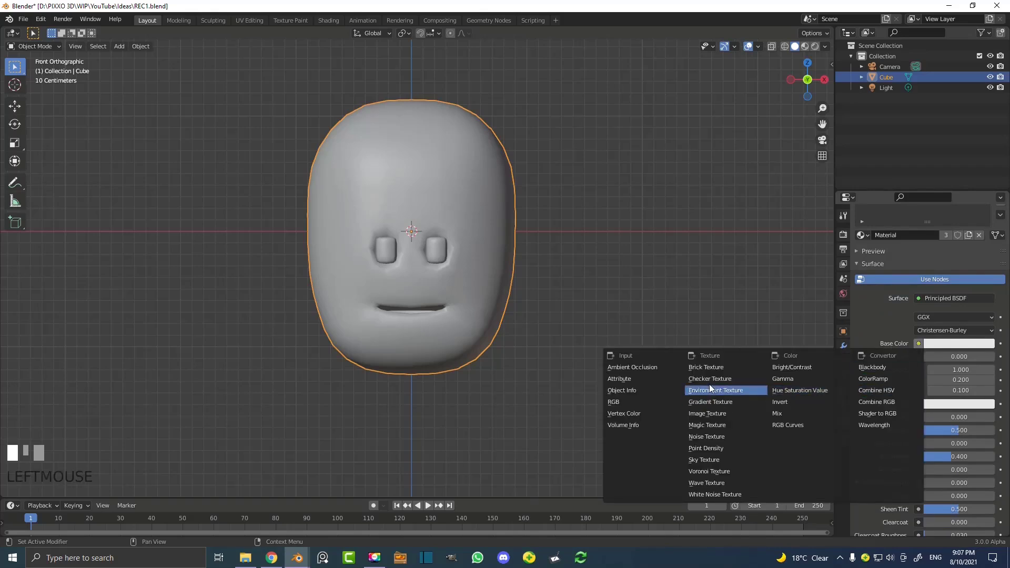
left_click(707, 414)
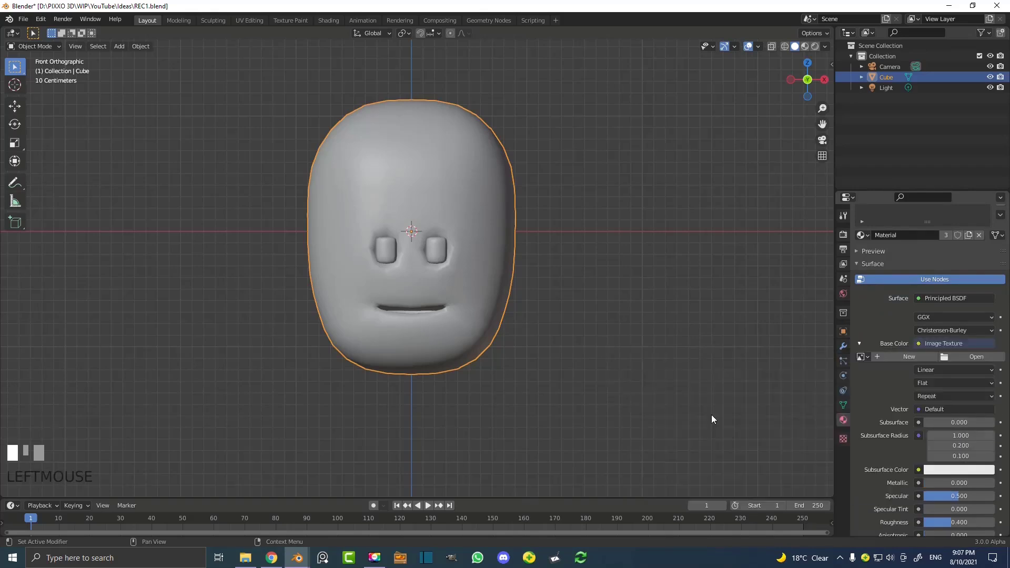
Load the image fruit-2138384 (1).jpg from the Desktop folder into the Base Color texture
left_click(981, 357)
left_click(281, 270)
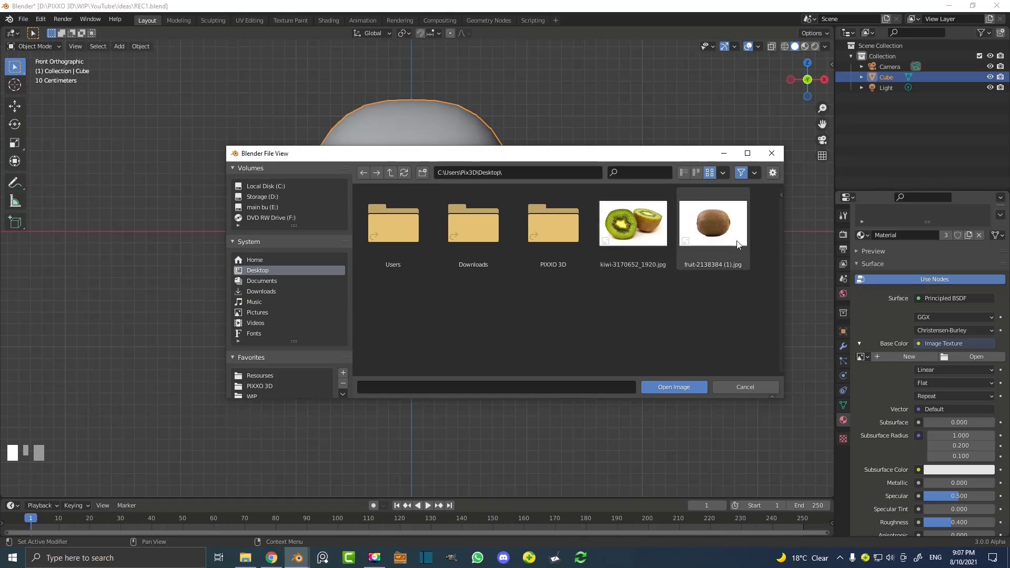
left_click(719, 227)
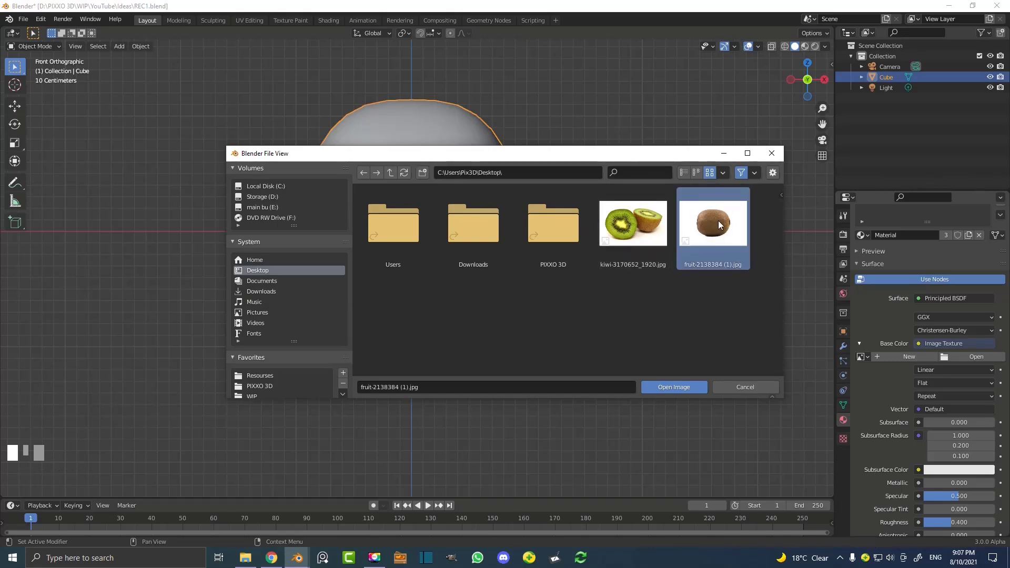
left_click(683, 386)
Switch the viewport shading to Material Preview and examine how the kiwi texture falls on the body
scroll(466, 260, "up", 2)
scroll(465, 260, "up", 1)
key("z")
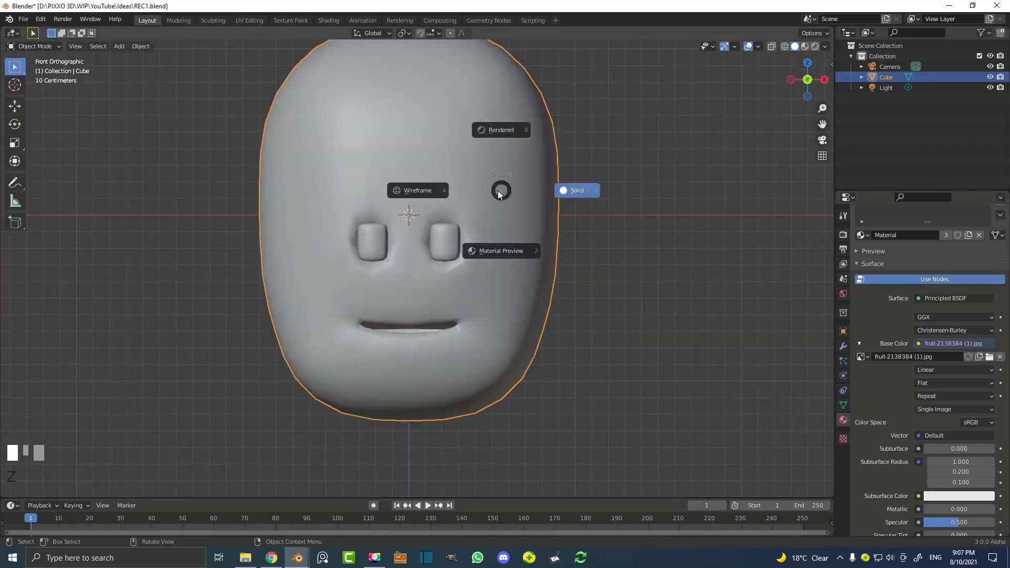
left_click(530, 244)
mouse_move(529, 244)
middle_mouse_down()
mouse_move(421, 225)
mouse_move(468, 254)
mouse_move(476, 231)
middle_mouse_up()
scroll(478, 217, "up", 2)
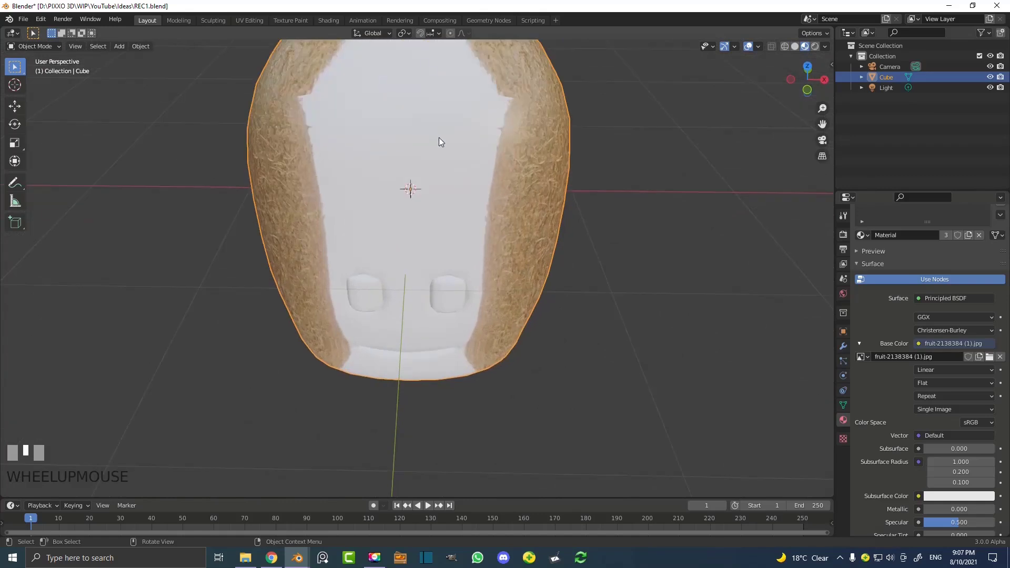
scroll(432, 161, "down", 3)
middle_click_drag(473, 167, 386, 189)
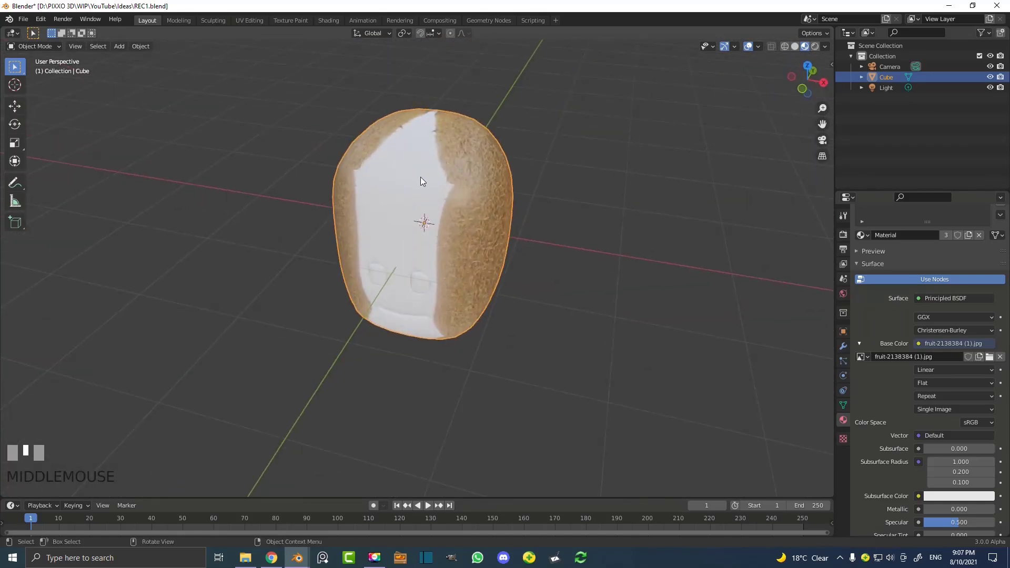
In the UV Editing workspace, unwrap the whole body mesh from the front view with Project from View
left_click(249, 21)
scroll(605, 263, "down", 3)
scroll(585, 233, "up", 6)
middle_click_drag(586, 233, 638, 189)
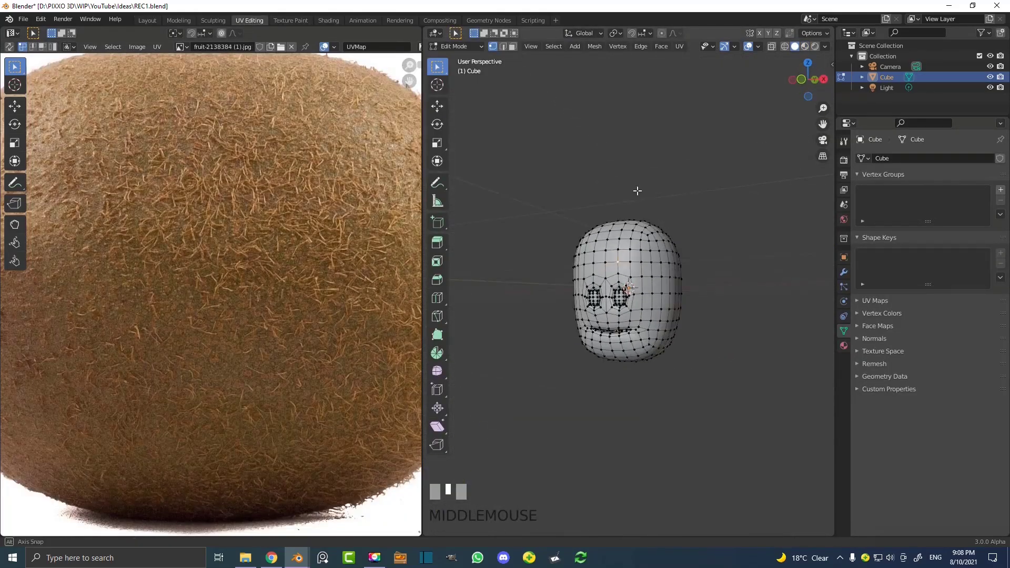
scroll(636, 196, "up", 2)
key("KP_1")
scroll(641, 226, "up", 2)
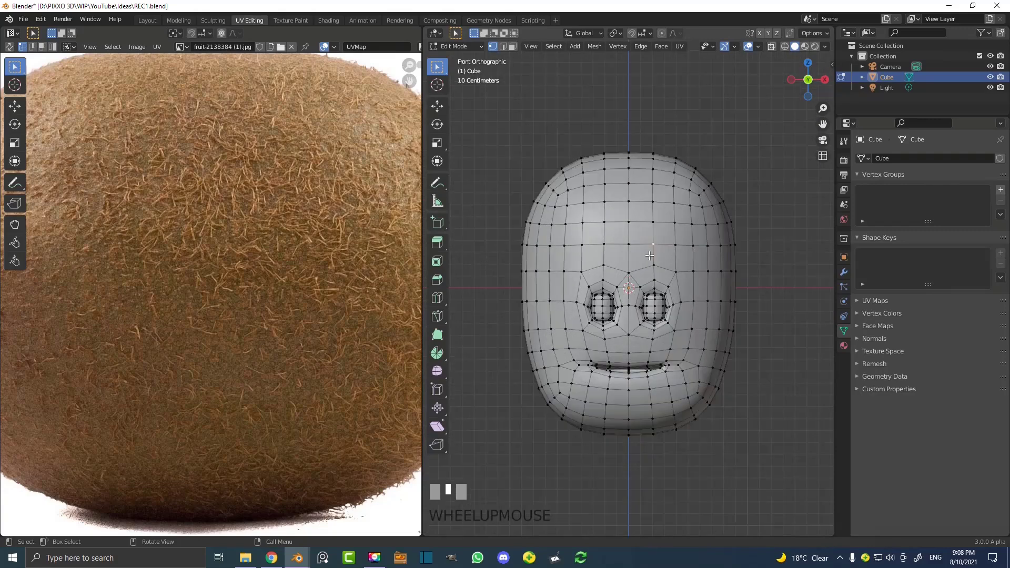
middle_click_drag(534, 309, 550, 295, "shift")
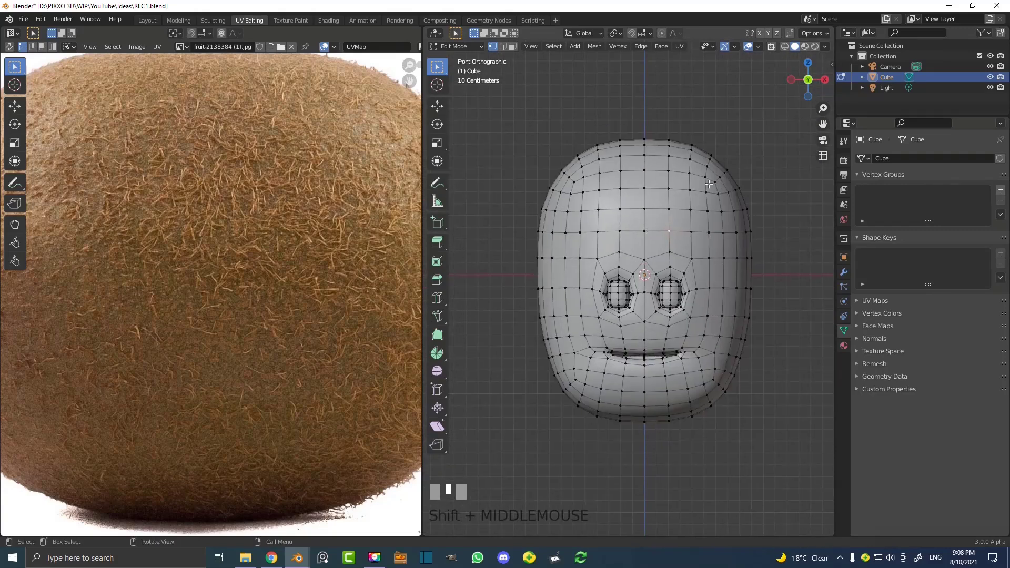
key("a")
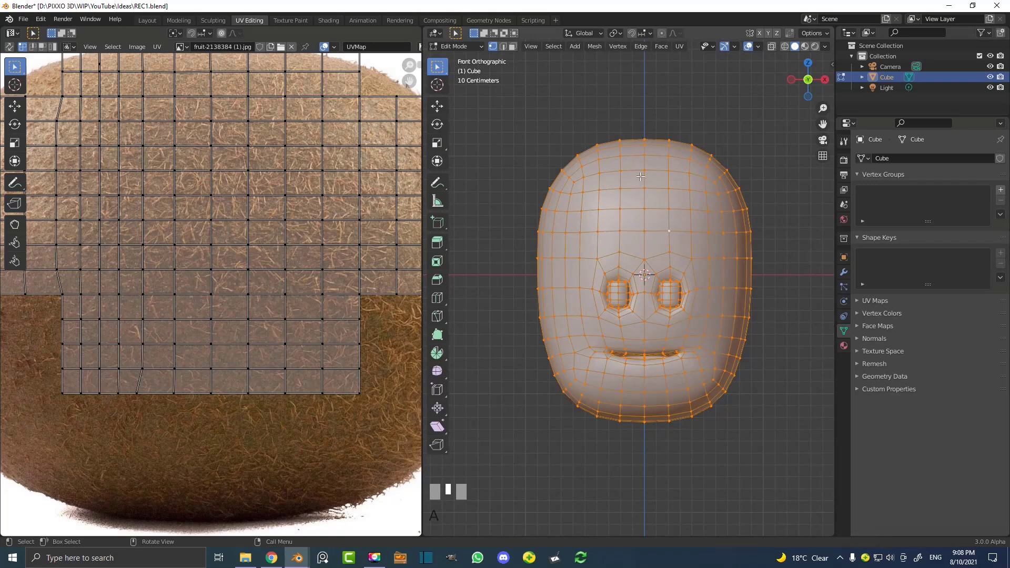
key("u")
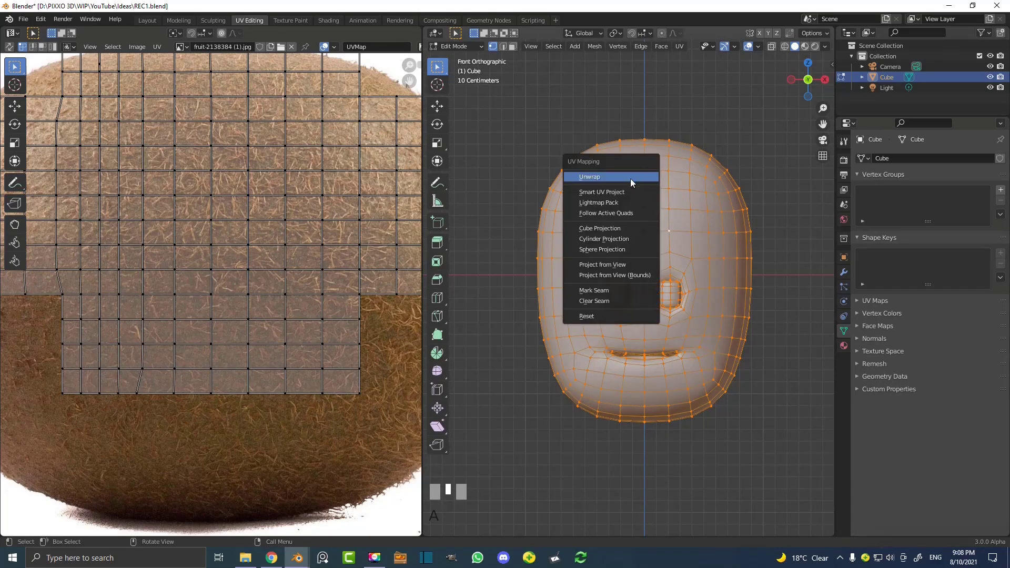
left_click(633, 267)
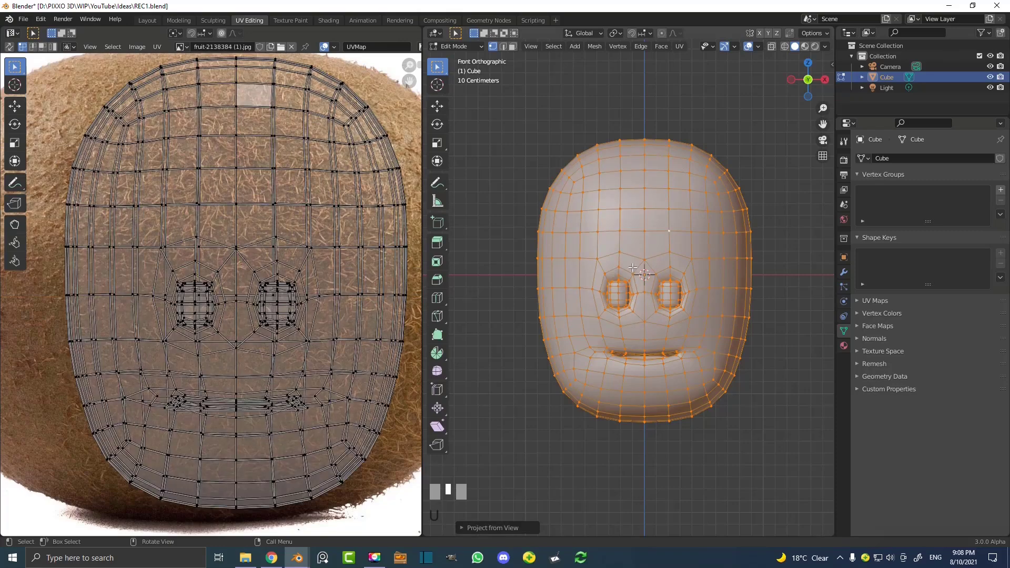
Select the whole UV layout, rotate it about a quarter turn, scale it up and move it over the kiwi in the image
key("Home")
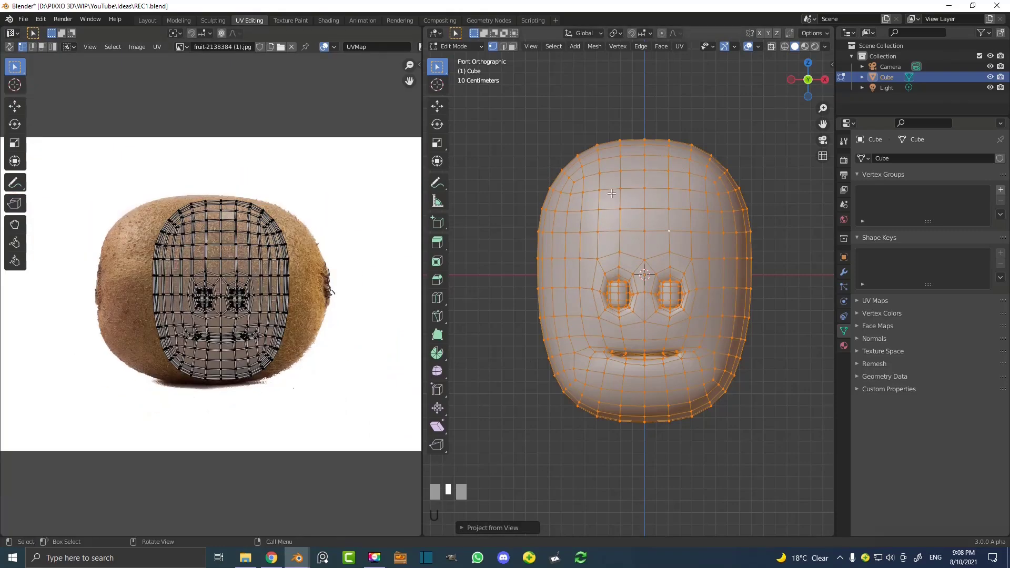
scroll(60, 387, "down", 2)
scroll(144, 223, "up", 4)
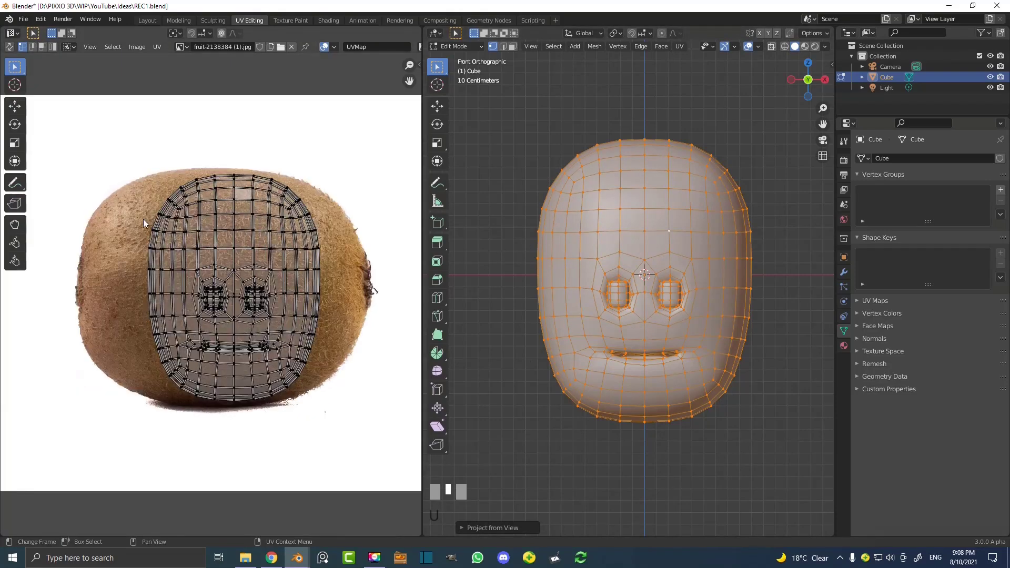
left_click_drag(97, 133, 348, 444)
key("r")
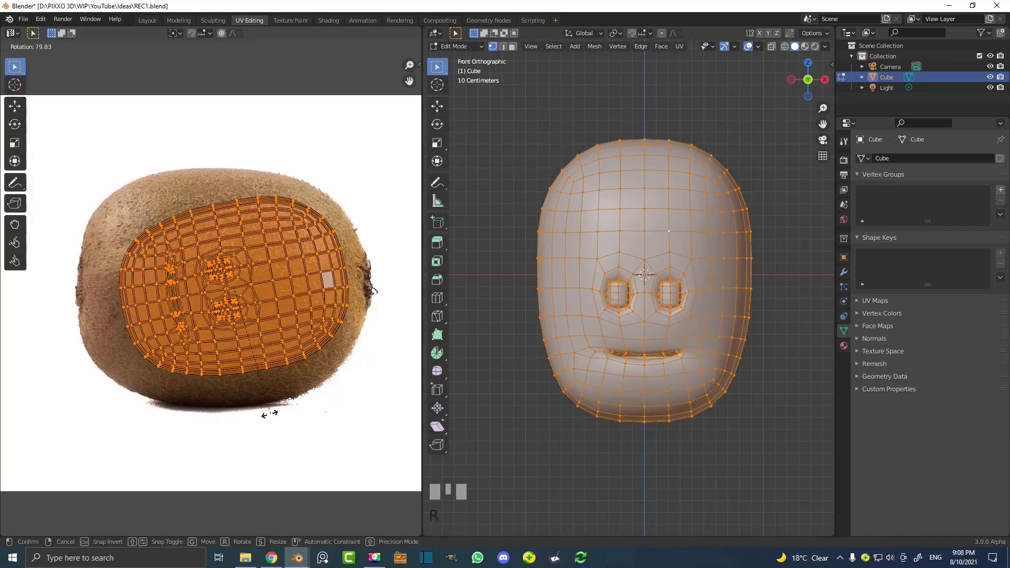
left_click(309, 419)
key("s")
left_click(322, 458)
key("g")
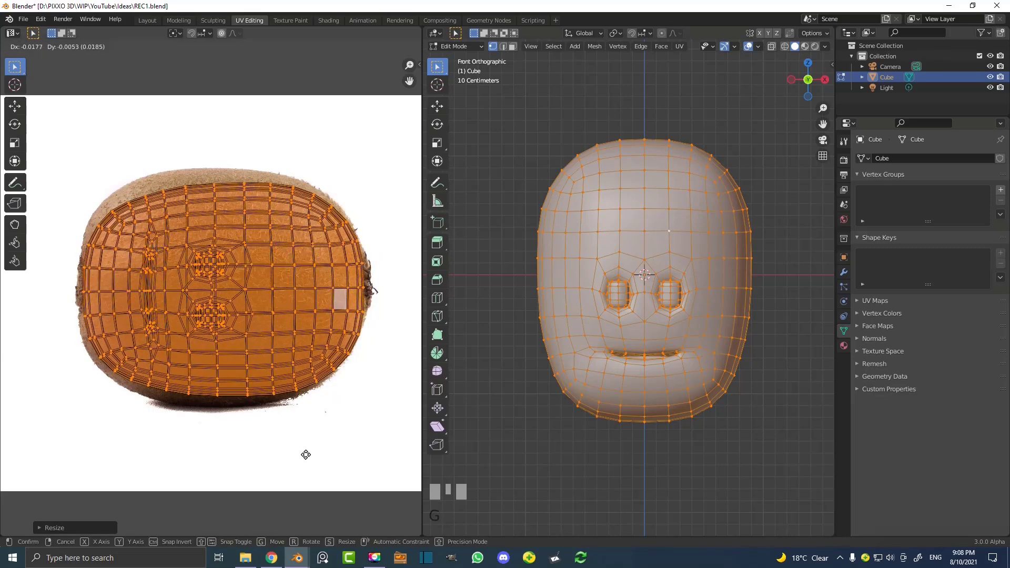
left_click(305, 453)
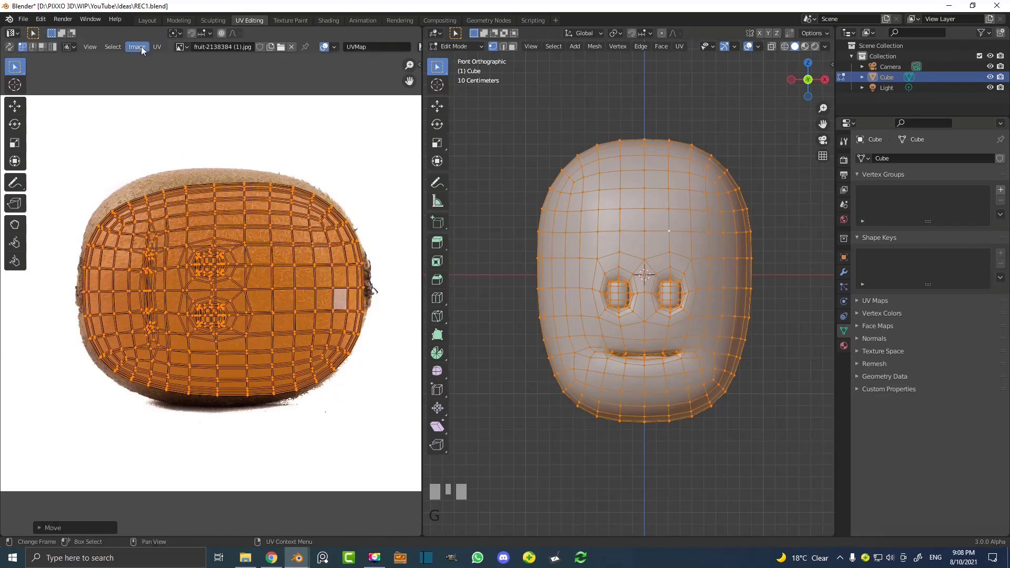
Turn on proportional editing in the UV editor and pull the UV layout's upper and lower edges to the kiwi outline
left_click(222, 34)
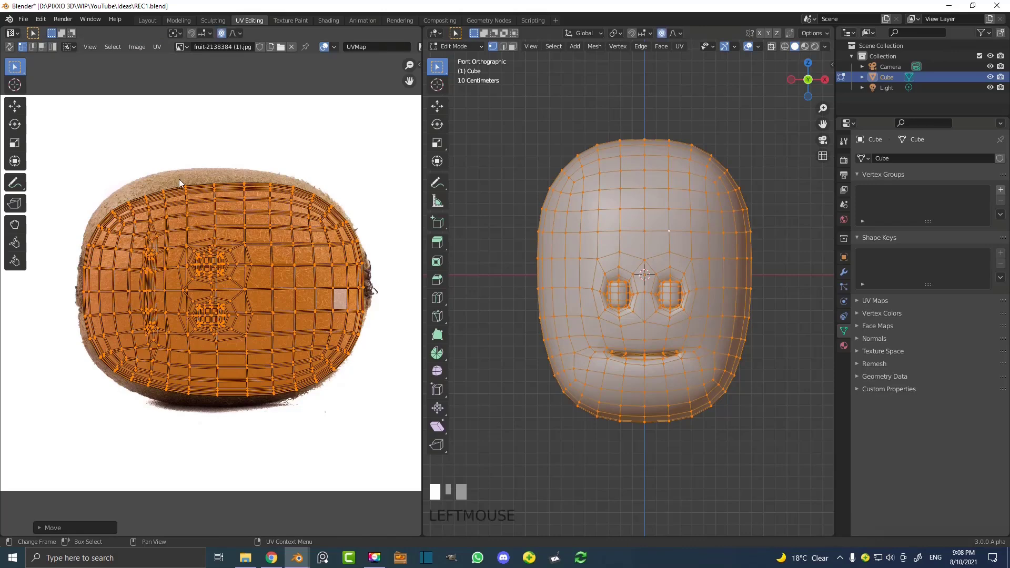
left_click(162, 190)
key("g")
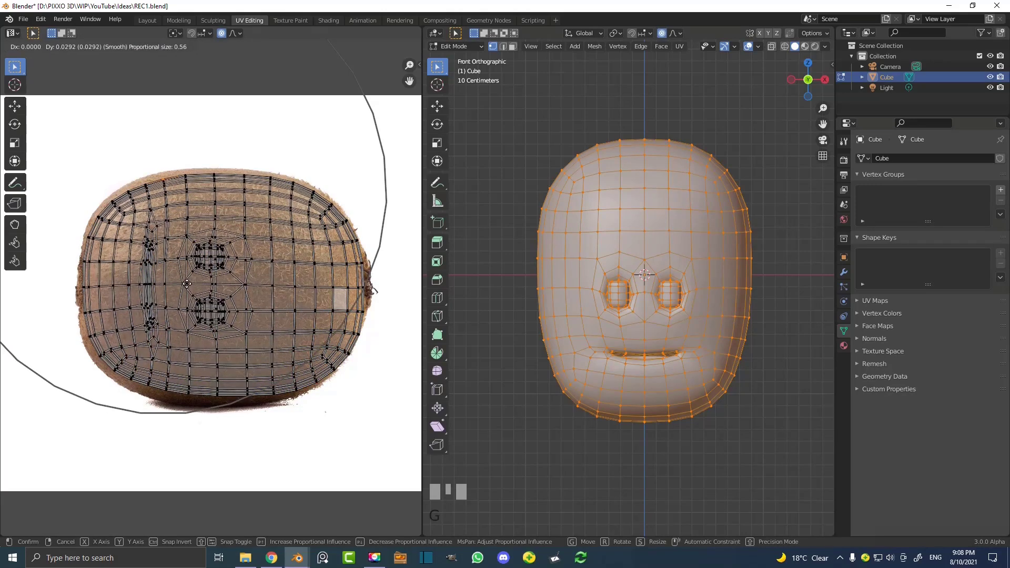
left_click(187, 284)
left_click(192, 406)
key("g")
left_click(198, 409)
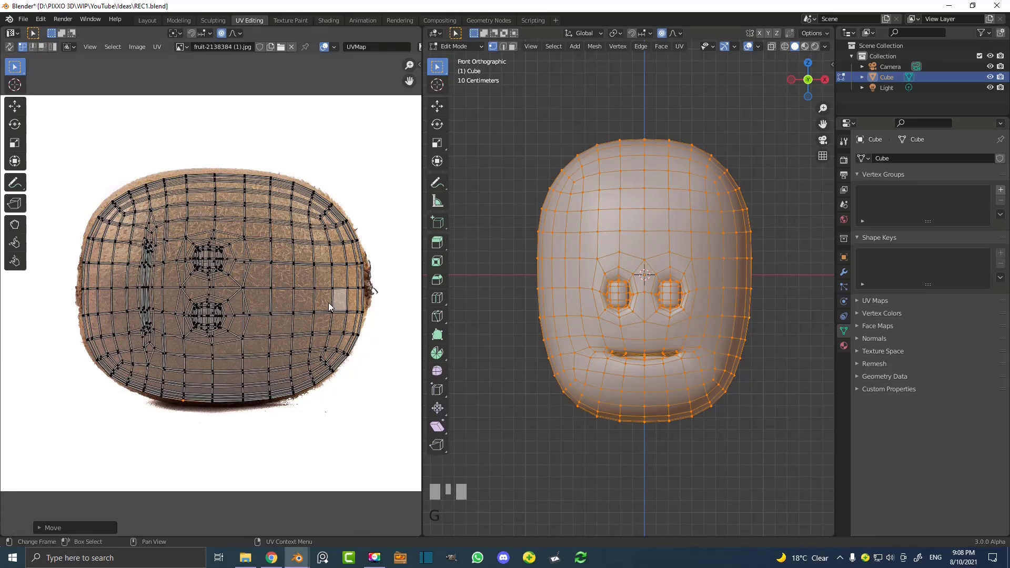
Nudge the UV layout's lower-right corner, right edge and upper-left corner to fit within the kiwi photo with proportional editing
left_click(354, 361)
key("g")
left_click(355, 364)
left_click(365, 289)
key("g")
left_click(369, 293)
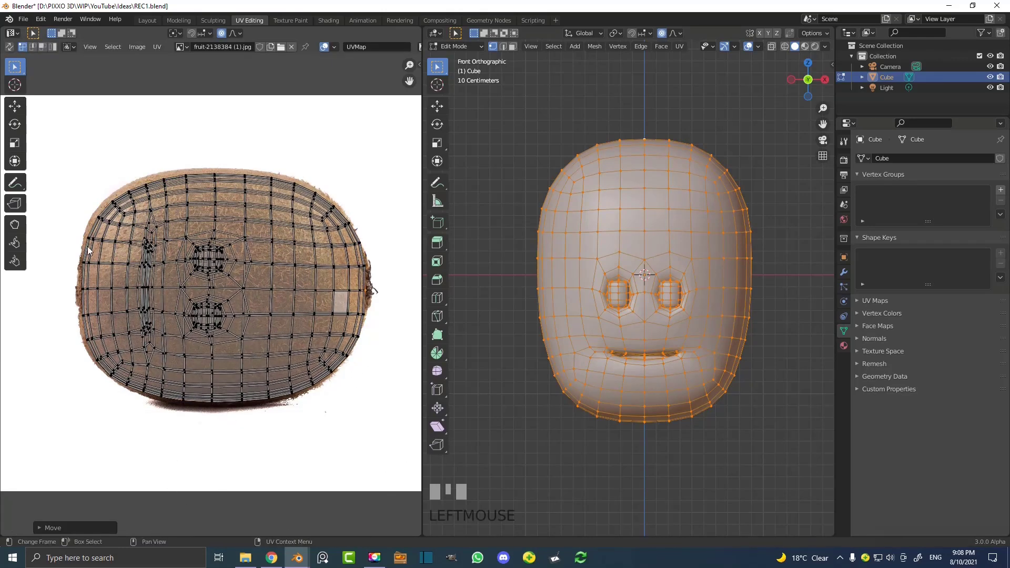
left_click(117, 211)
key("g")
left_click(128, 209)
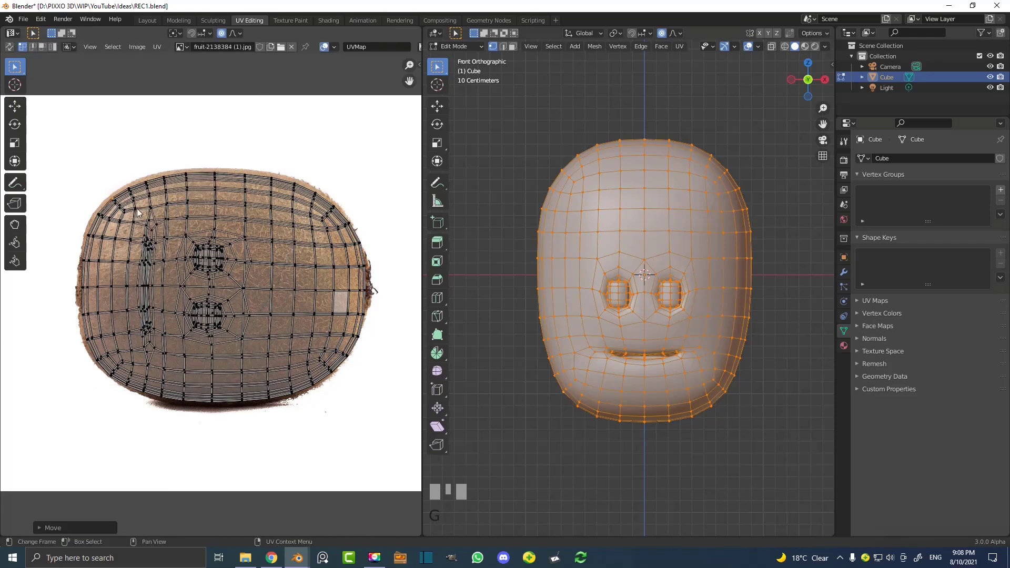
Set the 3D viewport shading to Material Preview and return the body to Object Mode
middle_click_drag(650, 226, 656, 257)
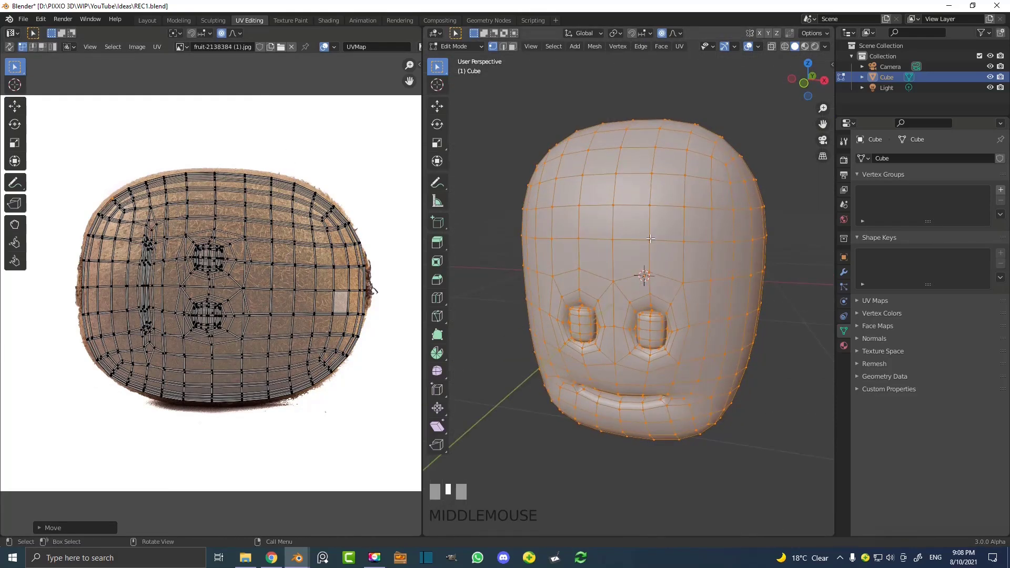
key("z")
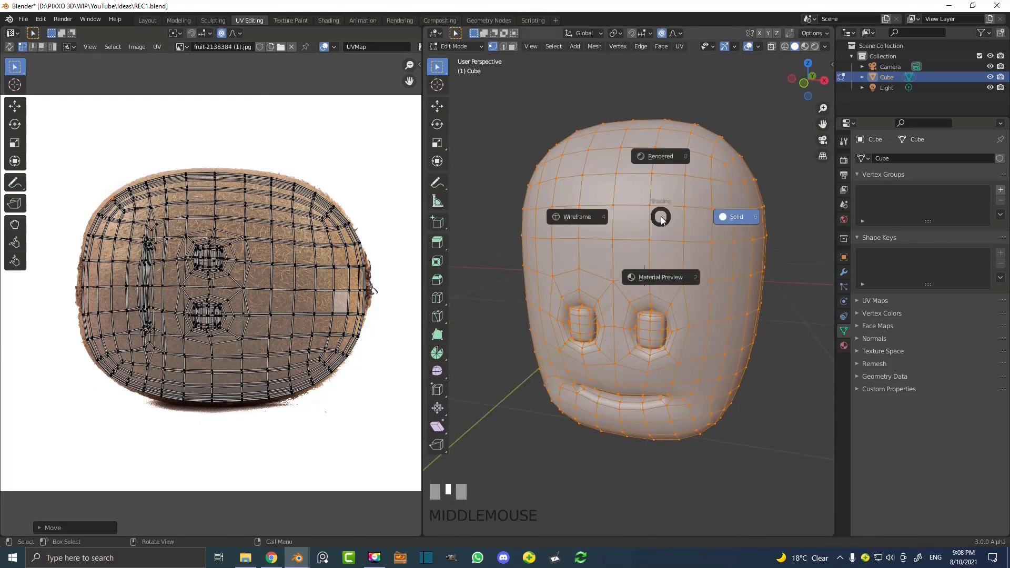
left_click(661, 277)
mouse_move(660, 253)
middle_mouse_down()
mouse_move(684, 255)
mouse_move(573, 251)
mouse_move(673, 297)
mouse_move(718, 264)
mouse_move(605, 270)
middle_mouse_up()
key("Tab")
scroll(689, 149, "up", 2)
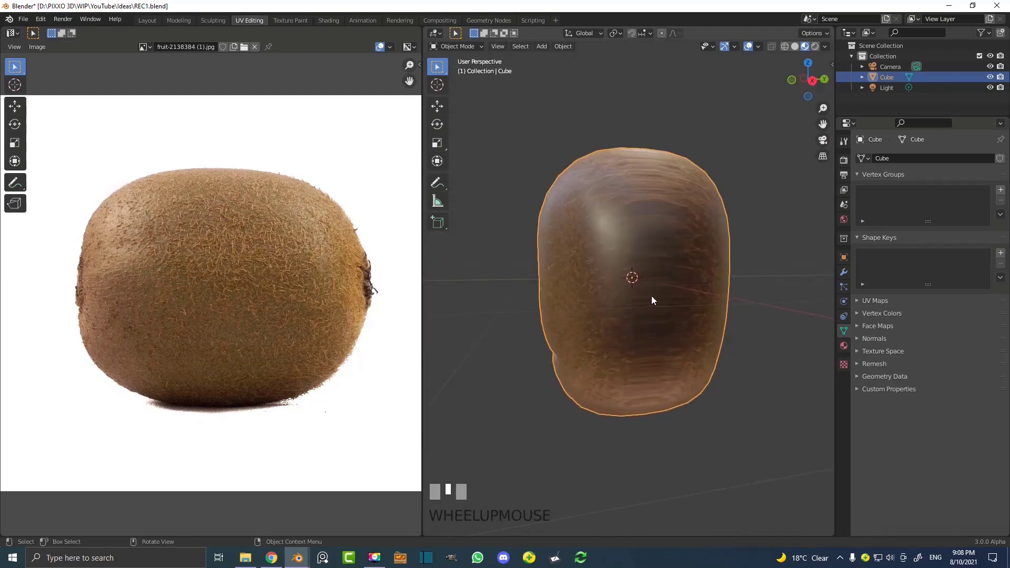
Examine how the projected kiwi texture falls on the body's sides, top and face
mouse_move(643, 295)
middle_mouse_down()
mouse_move(649, 242)
mouse_move(654, 299)
middle_mouse_up()
scroll(657, 302, "up", 2)
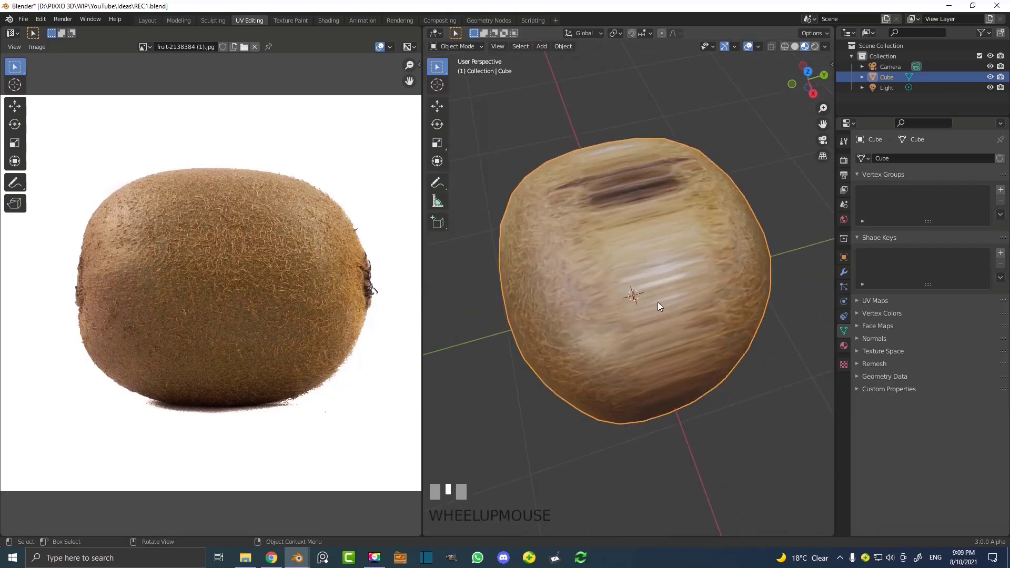
middle_click_drag(658, 302, 538, 249)
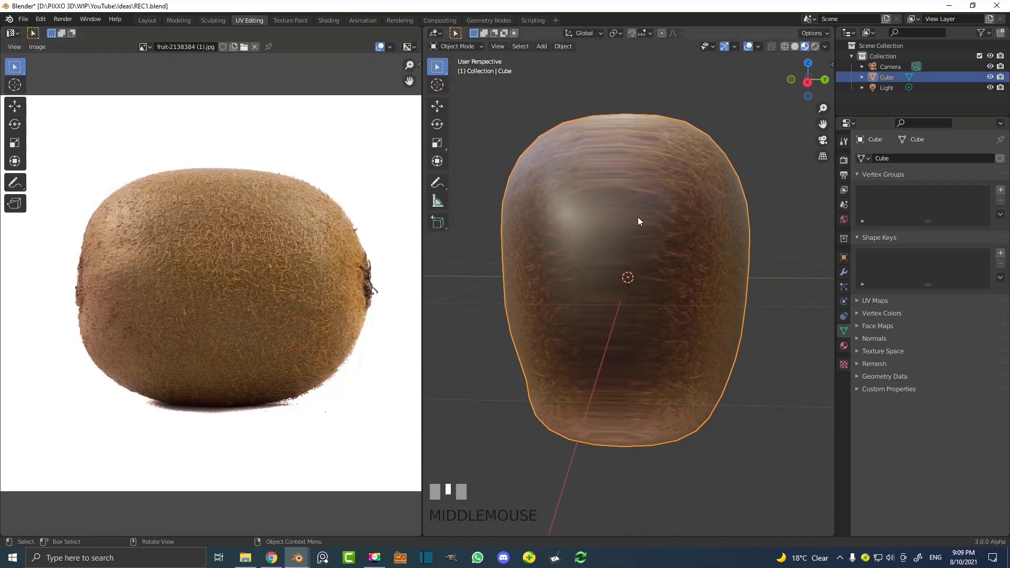
middle_click_drag(598, 141, 667, 148)
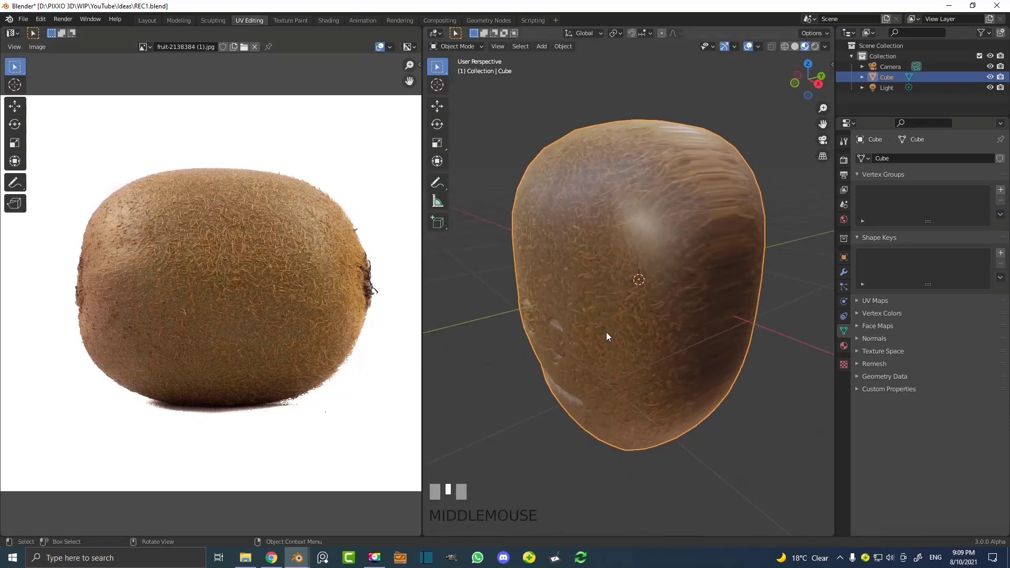
mouse_move(589, 292)
middle_mouse_down()
mouse_move(640, 275)
mouse_move(702, 281)
mouse_move(596, 304)
middle_mouse_up()
scroll(605, 304, "up", 2)
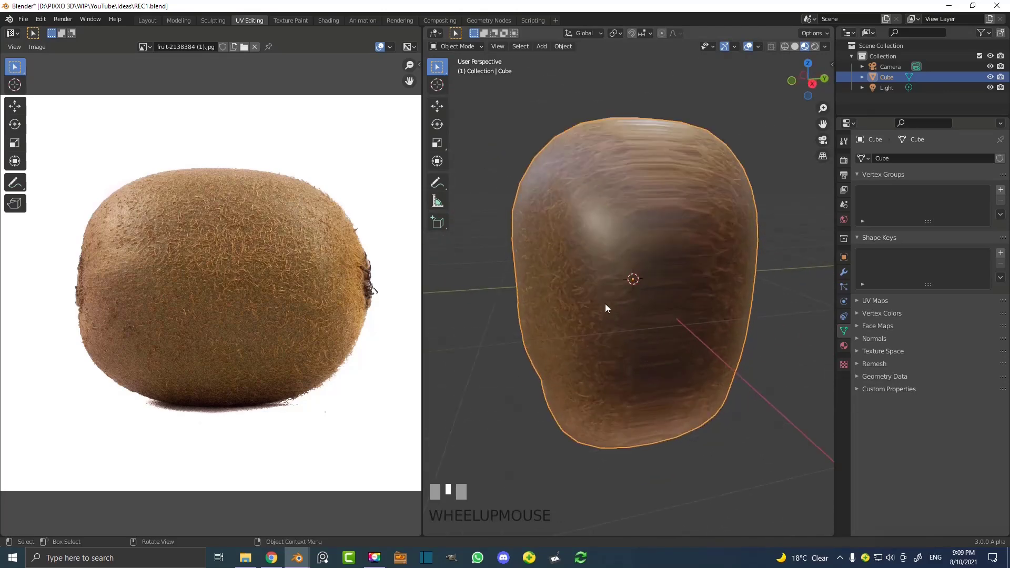
scroll(711, 217, "up", 1)
middle_click_drag(712, 217, 720, 242)
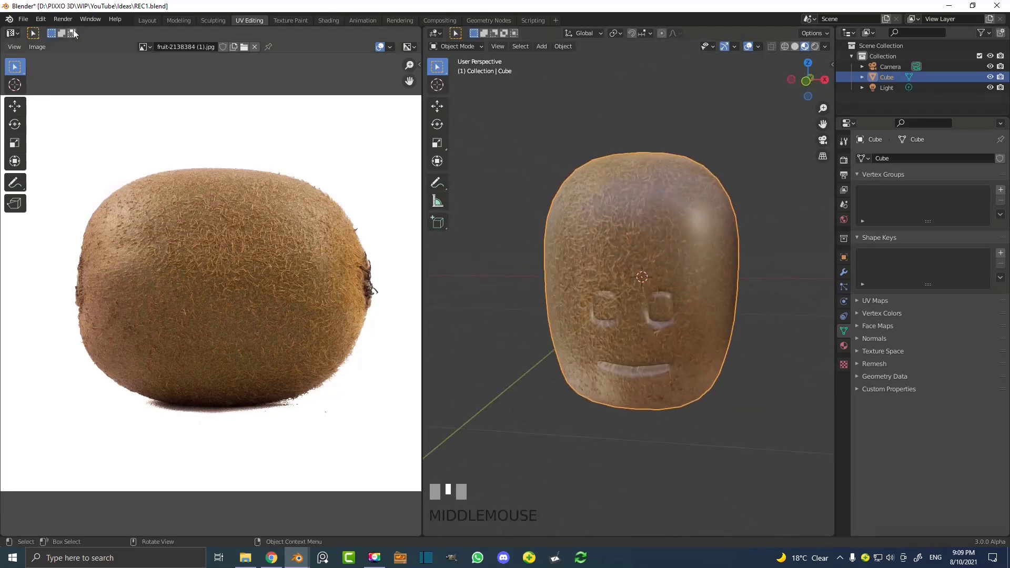
In the Layout workspace, add a second material slot to the body with a new material named eyes
left_click(147, 20)
middle_click_drag(474, 215, 433, 228)
scroll(756, 416, "up", 5)
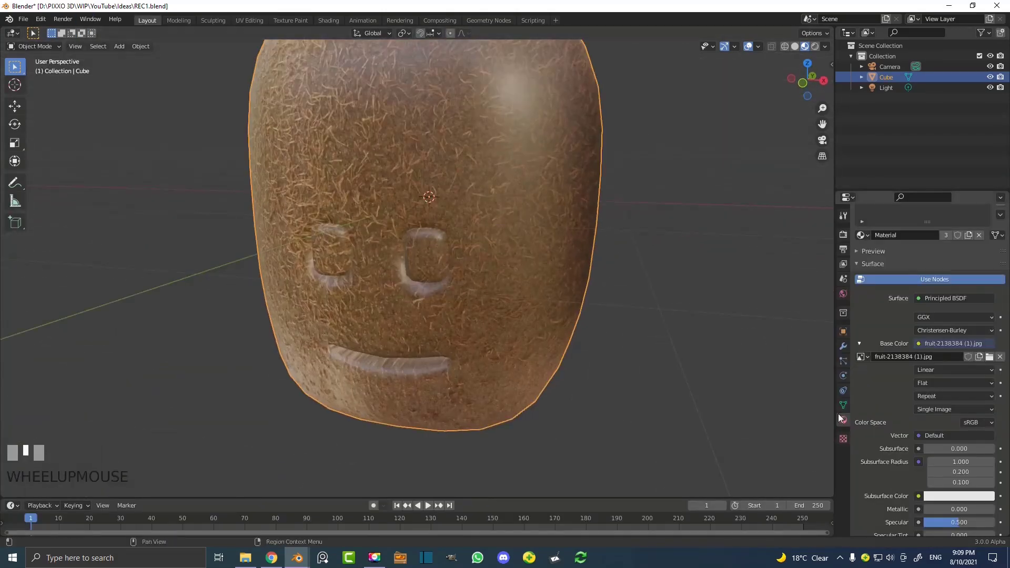
key("z")
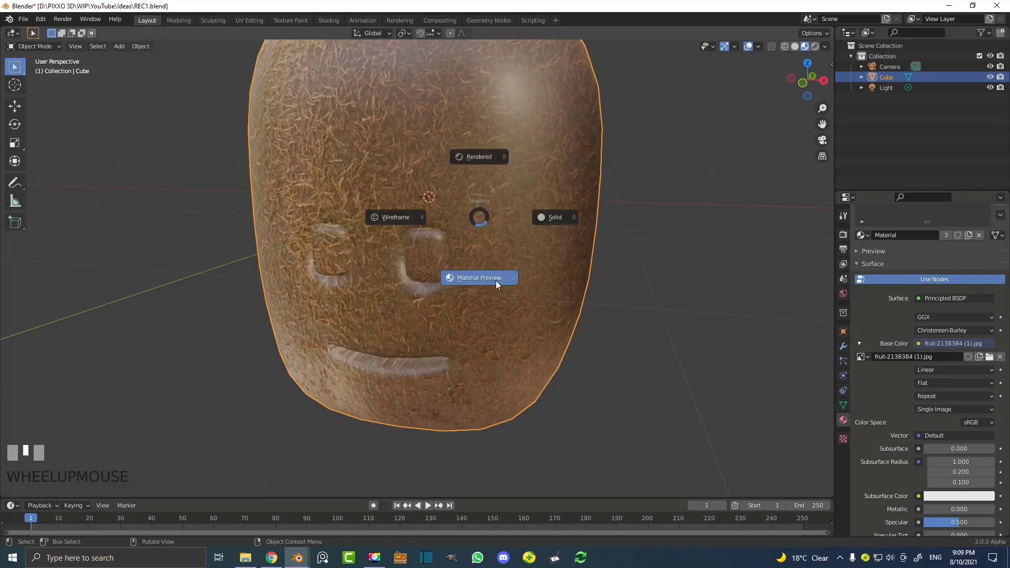
key("z")
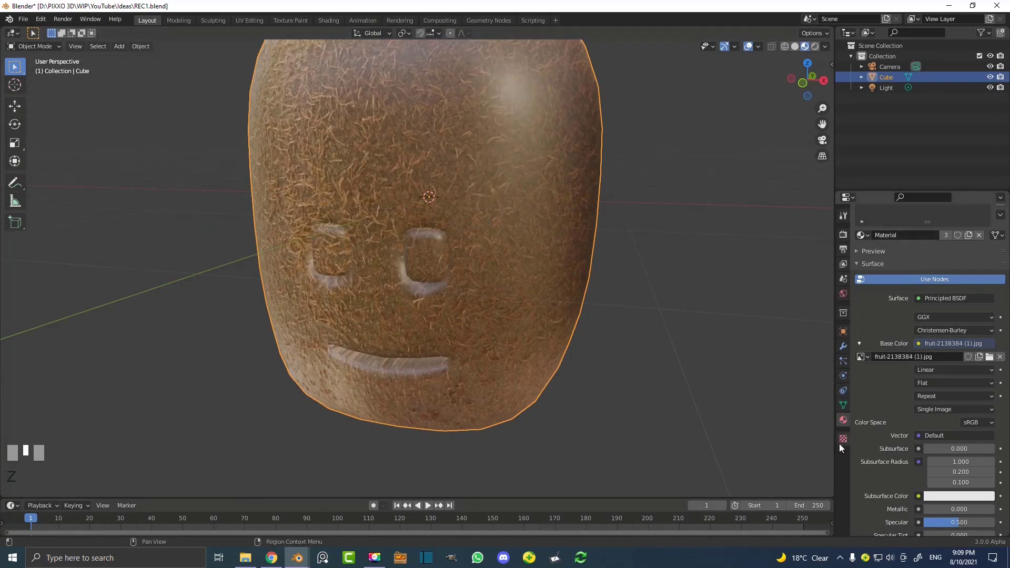
scroll(962, 281, "up", 3)
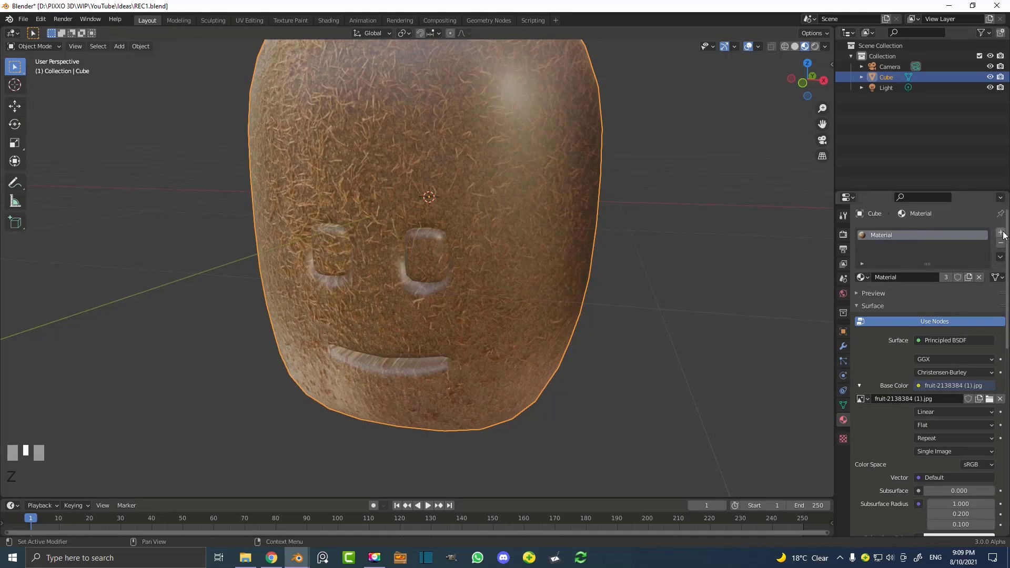
left_click(1002, 233)
left_click(926, 298)
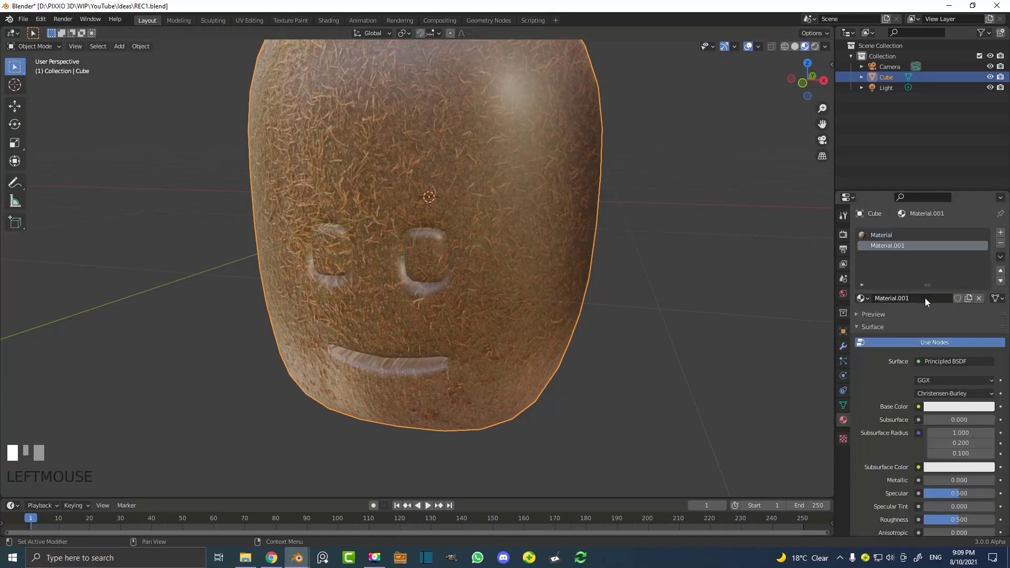
left_click(903, 296)
type("eyes")
key("Return")
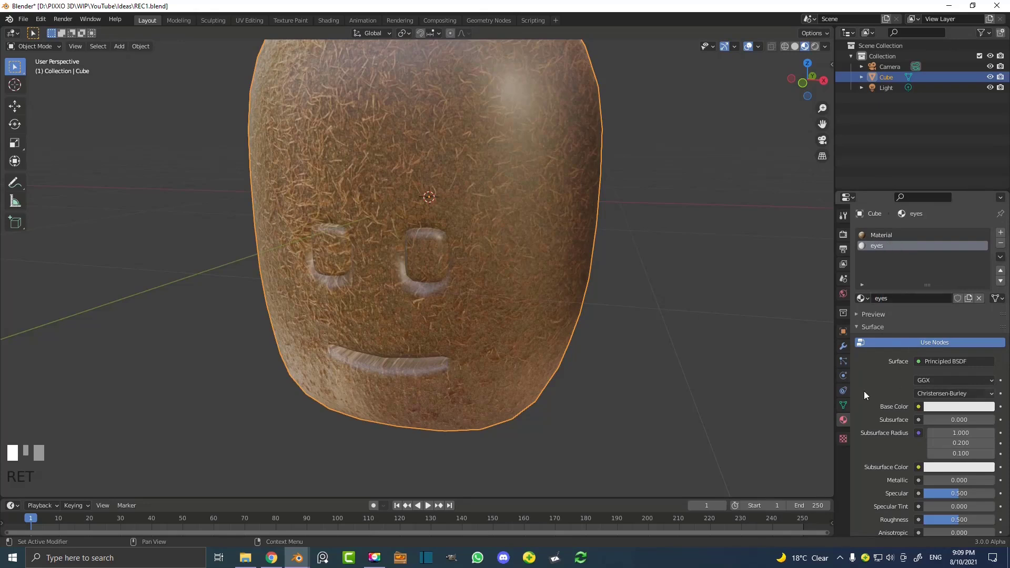
Set the eyes material's base color to black and lower its roughness to about 0.088
left_click(939, 407)
left_click_drag(986, 323, 980, 336)
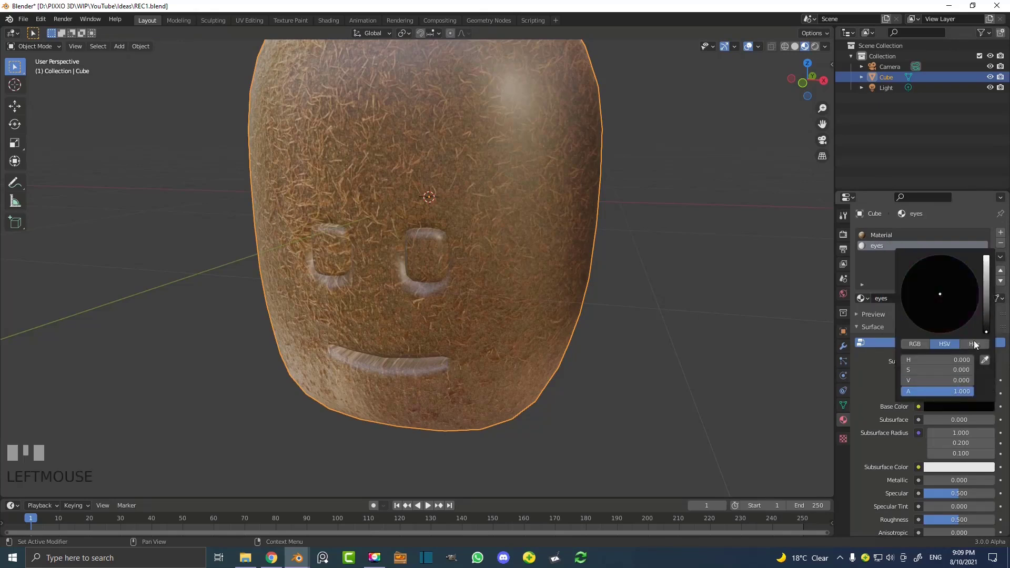
scroll(879, 449, "down", 2)
scroll(879, 449, "down", 1)
left_click_drag(931, 459, 903, 459)
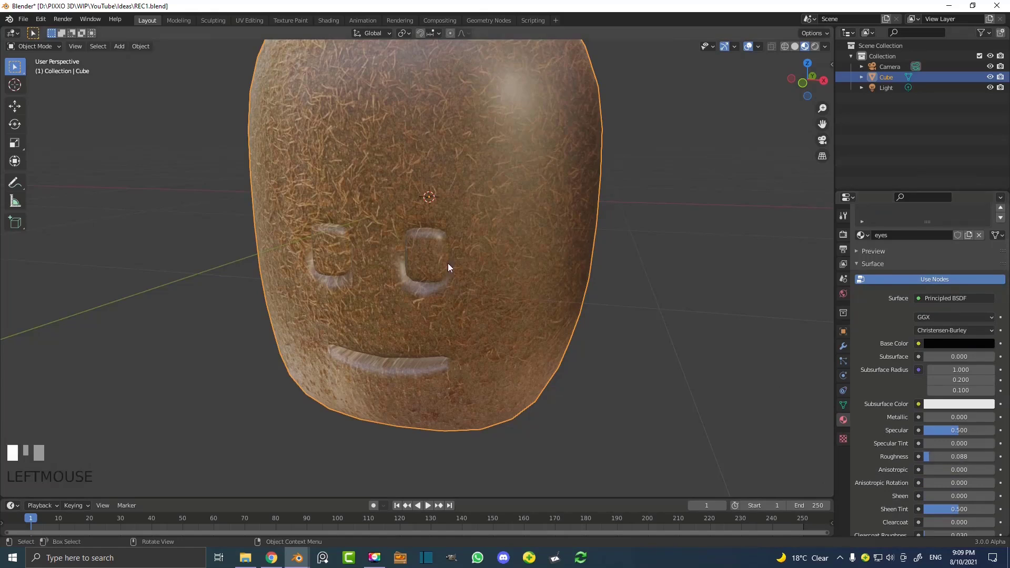
scroll(895, 380, "down", 6)
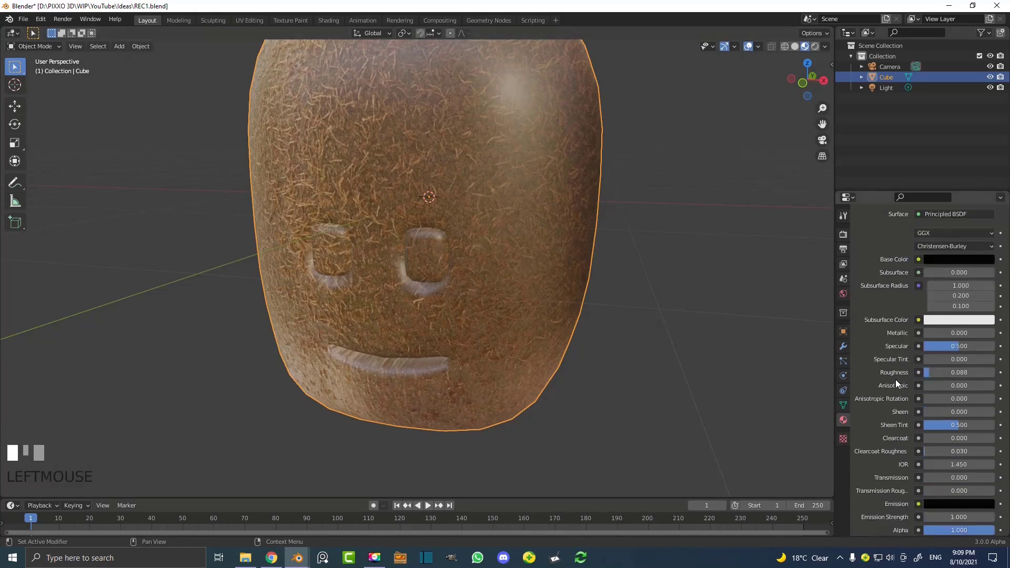
scroll(440, 238, "up", 2)
In Edit Mode, select the character's whole left eyeball as linked geometry and assign the eyes material to it
key("Tab")
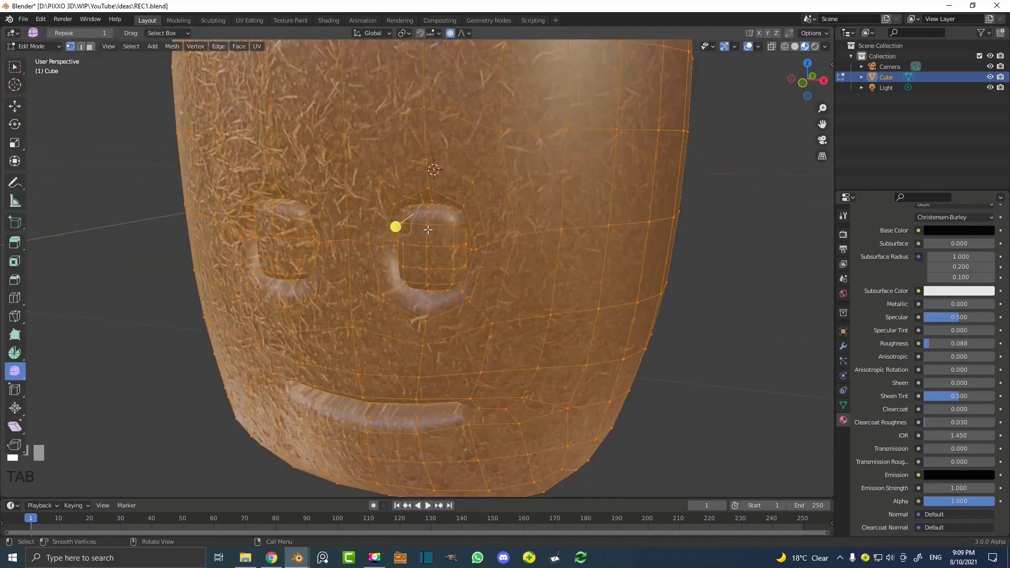
left_click(430, 234)
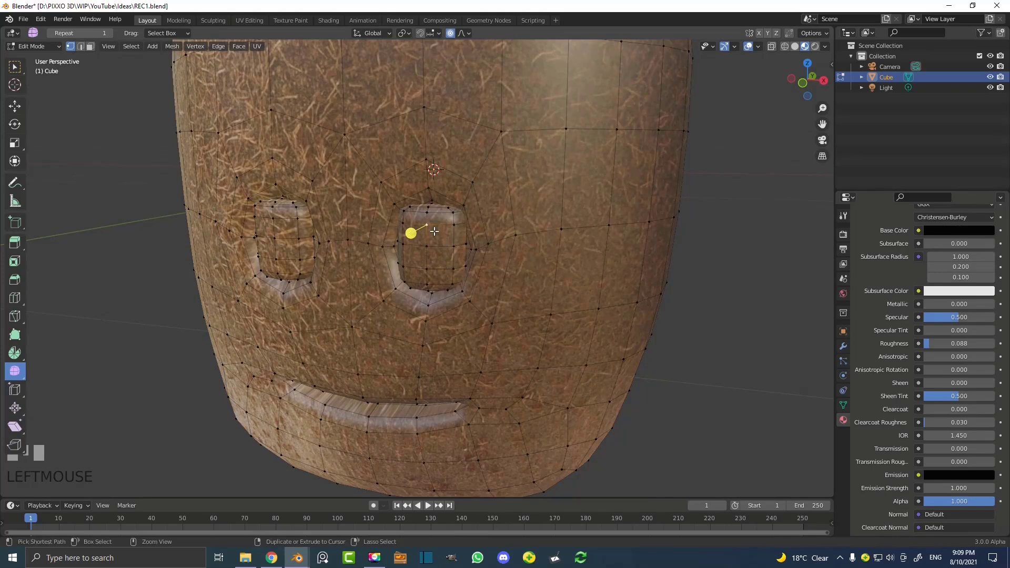
key("ctrl+l")
left_click_drag(408, 222, 482, 241)
right_click(482, 241)
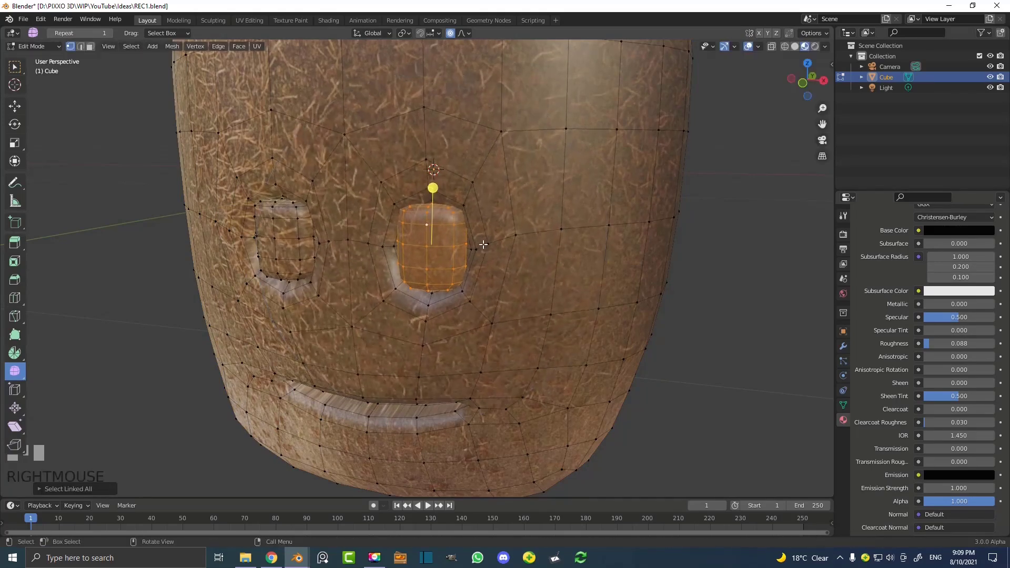
scroll(895, 336, "up", 8)
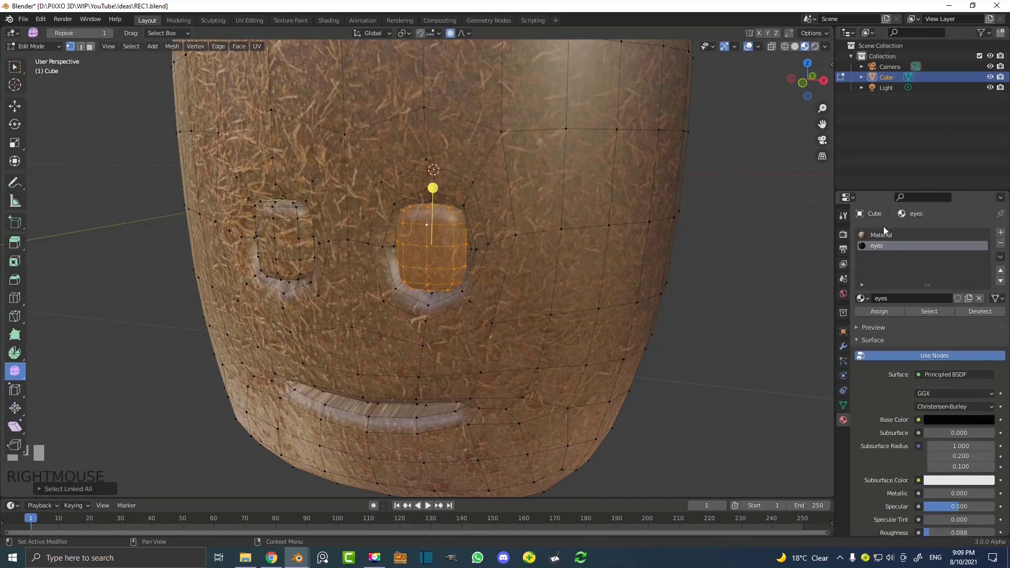
left_click(875, 246)
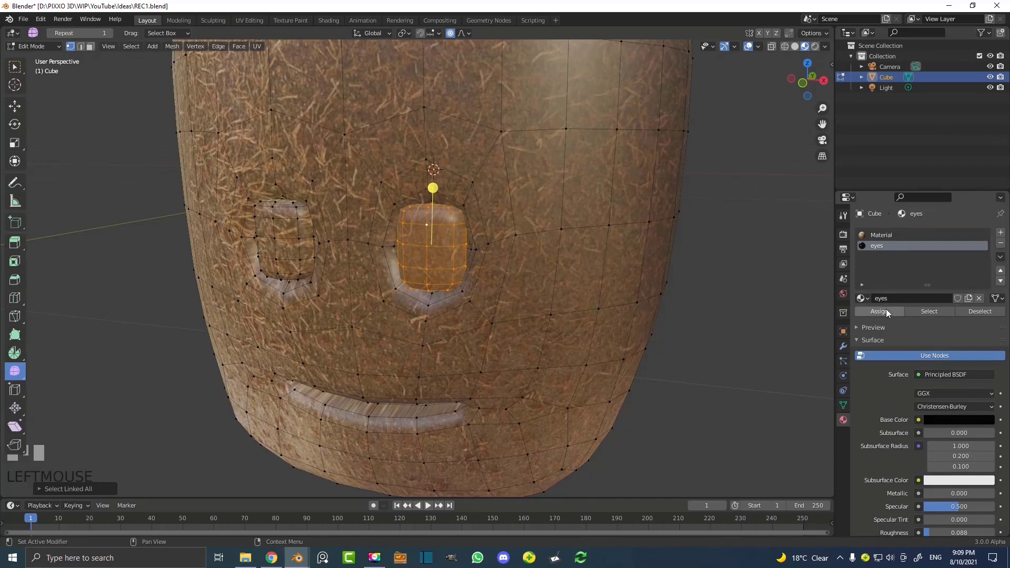
left_click(886, 310)
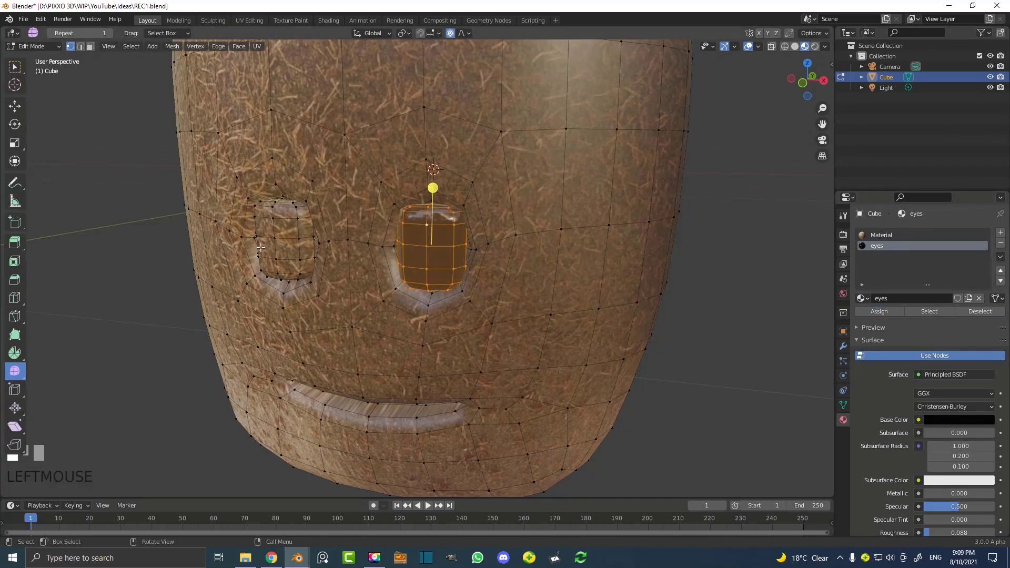
Assign the eyes material to the character's other eyeball, selected as linked geometry, and return to Object Mode
middle_click_drag(254, 247, 325, 237)
left_click(336, 225)
key("ctrl+l")
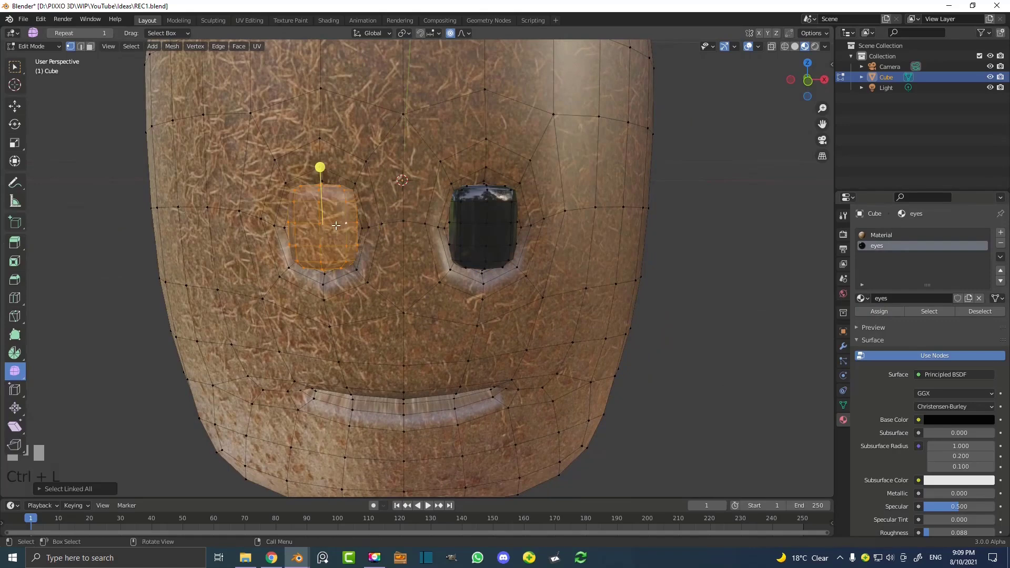
left_click(872, 311)
scroll(421, 210, "down", 6)
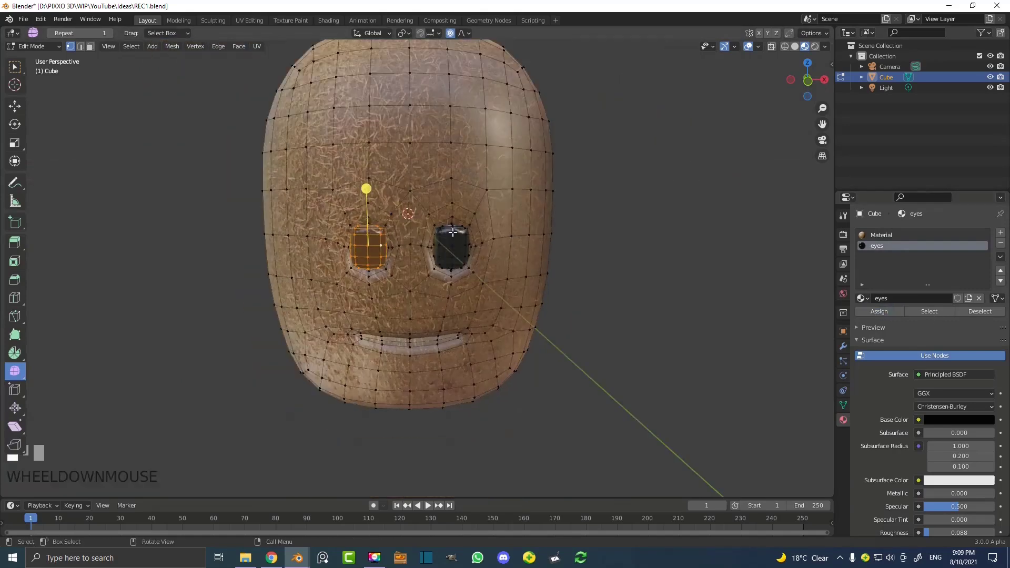
key("Tab")
middle_click_drag(386, 277, 402, 327)
left_click(402, 327)
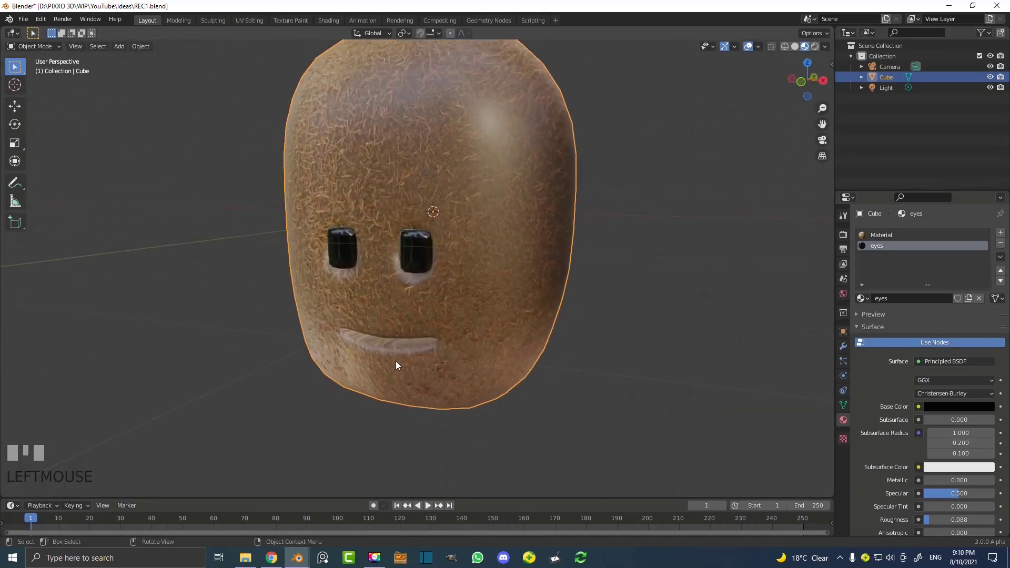
In Edit Mode, select the mouth opening's edge loops and grow the selection to cover the inside of the mouth
key("Tab")
scroll(397, 352, "up", 4)
left_click(437, 301, "alt+shift")
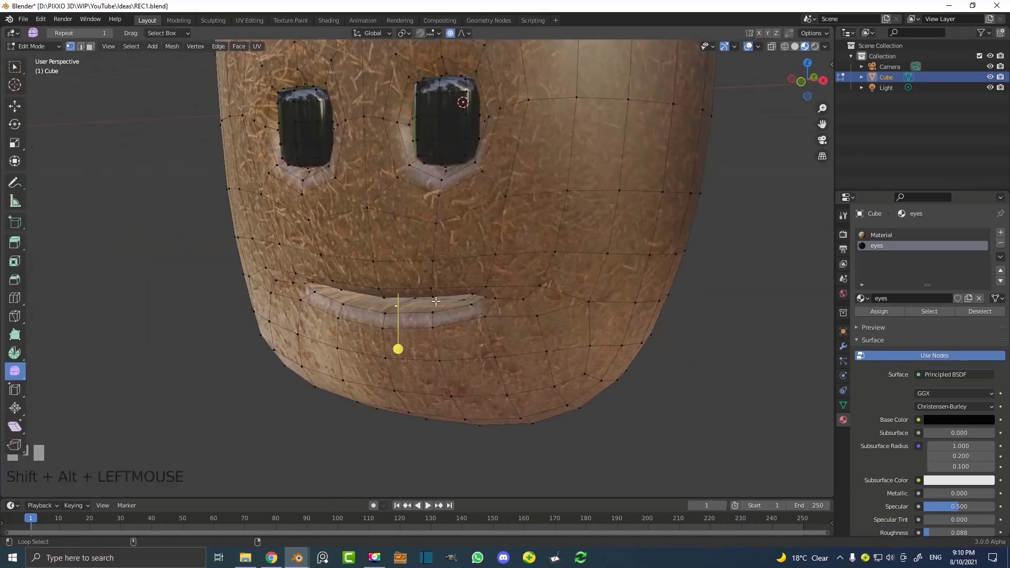
middle_click_drag(436, 301, 411, 316)
scroll(387, 322, "up", 3)
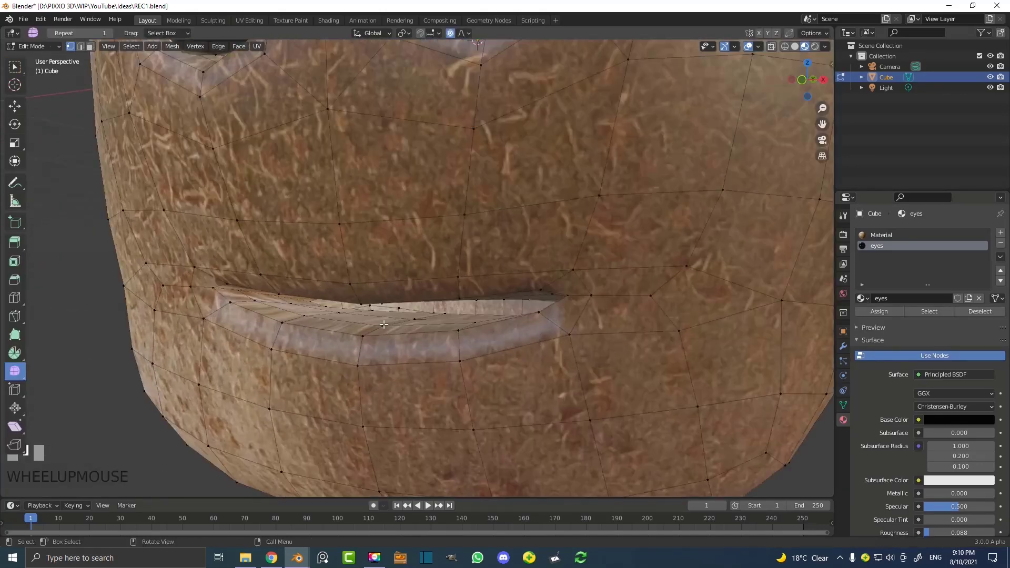
left_click(385, 315, "alt+shift")
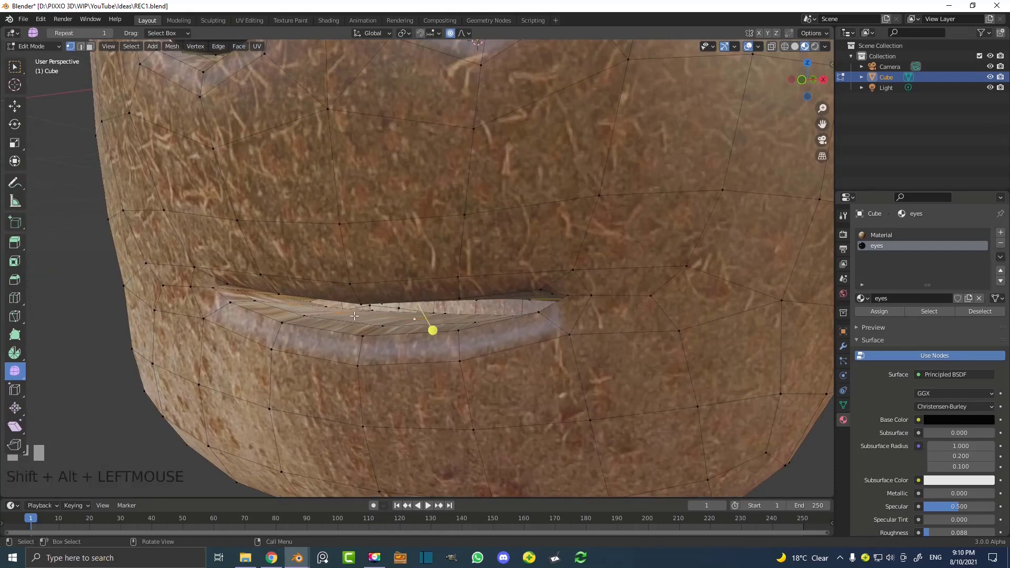
key("ctrl+KP_Add")
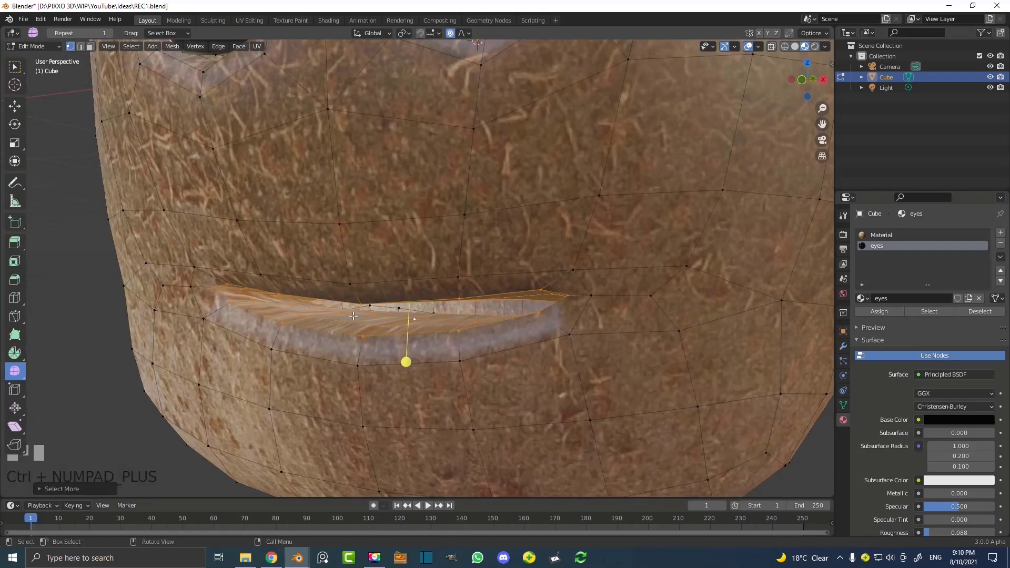
Add a third material slot with a new material and assign it to the selected mouth interior
left_click(1001, 232)
left_click(921, 298)
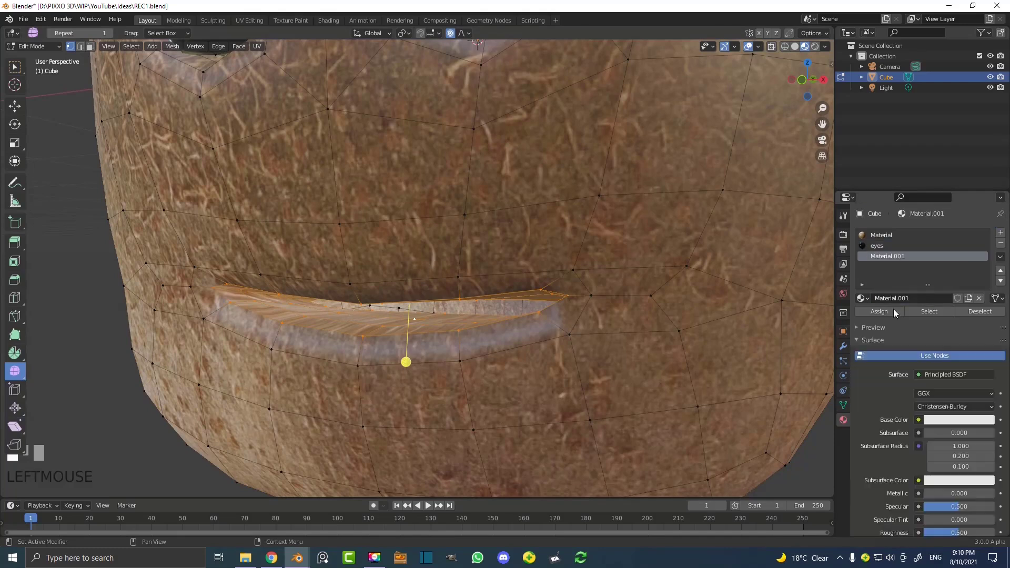
left_click(895, 312)
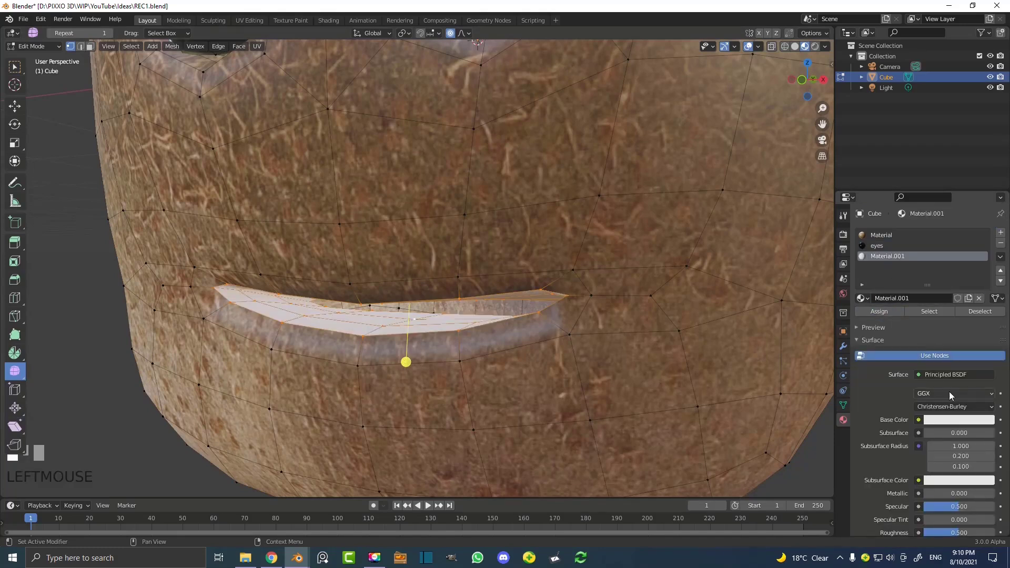
Set the mouth material's base color to a dark red with hue 0.972, saturation 0.749 and value 0.147, and return to Object Mode
left_click(952, 419)
left_click(942, 330)
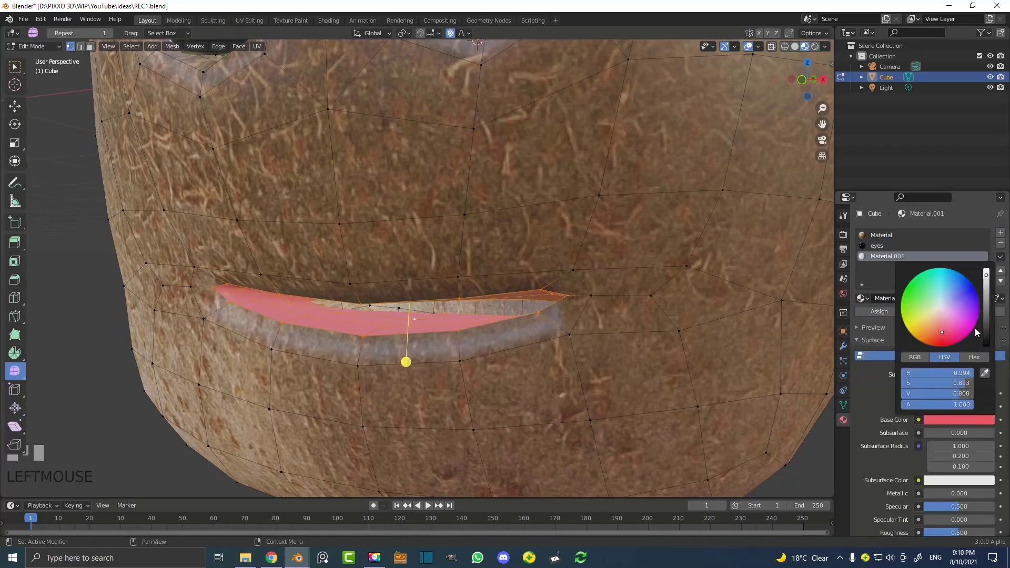
left_click(986, 317)
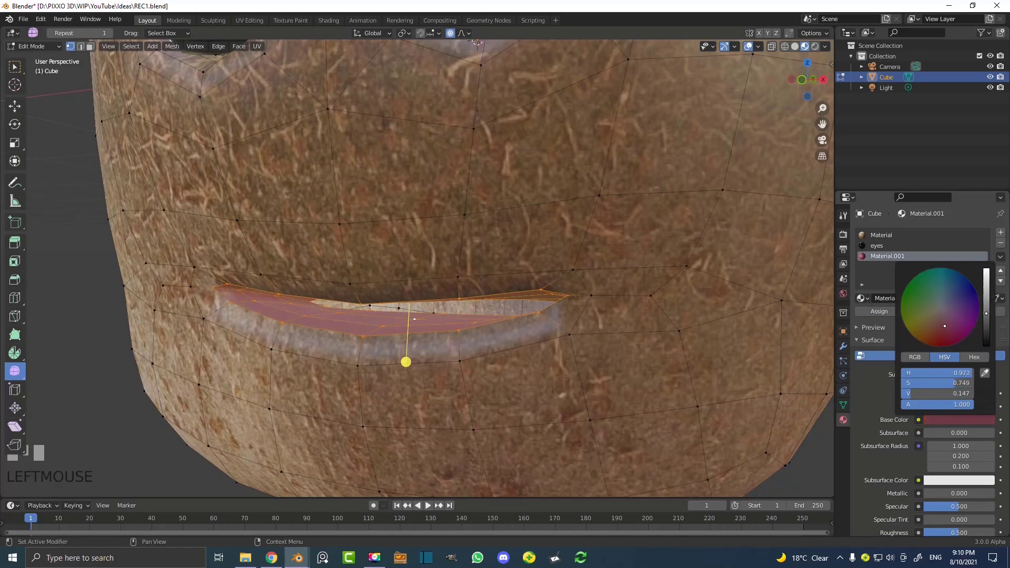
scroll(426, 193, "down", 4)
middle_click_drag(425, 192, 501, 225)
key("Tab")
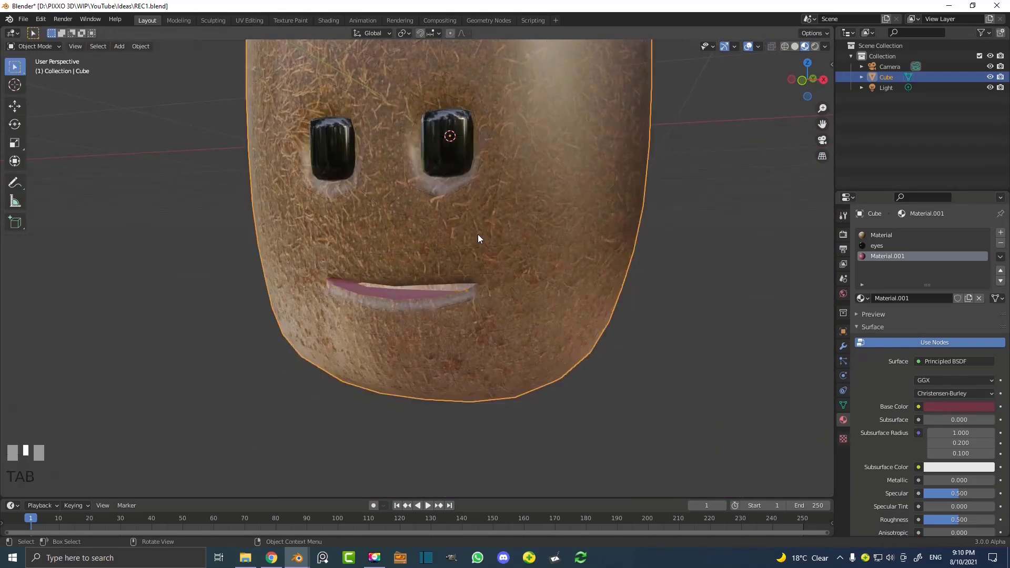
Deselect everything in front view and add a cube mesh to serve as a cutter
scroll(478, 235, "down", 3)
left_click(869, 327)
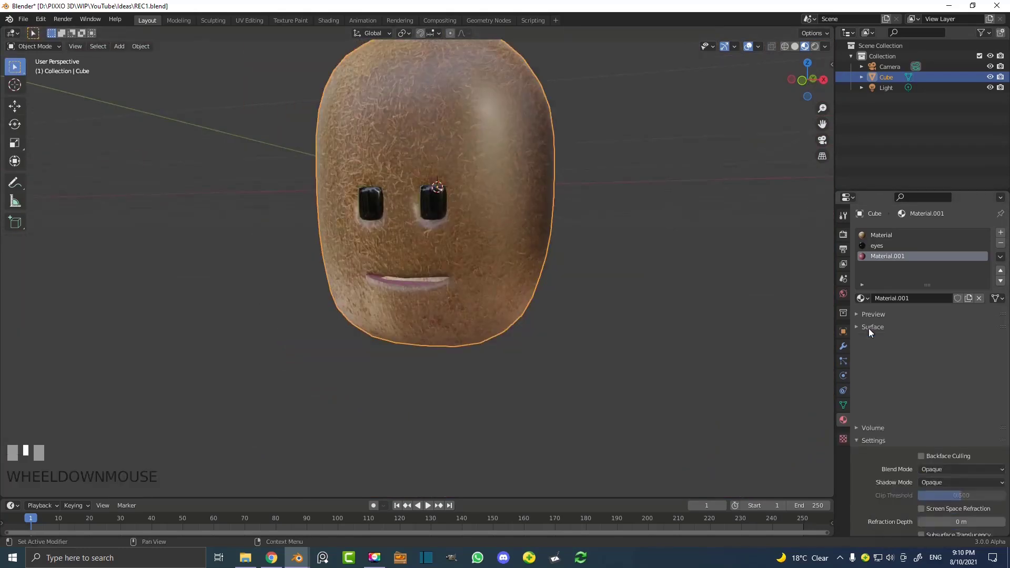
left_click(873, 352)
middle_click_drag(405, 182, 503, 204)
key("KP_1")
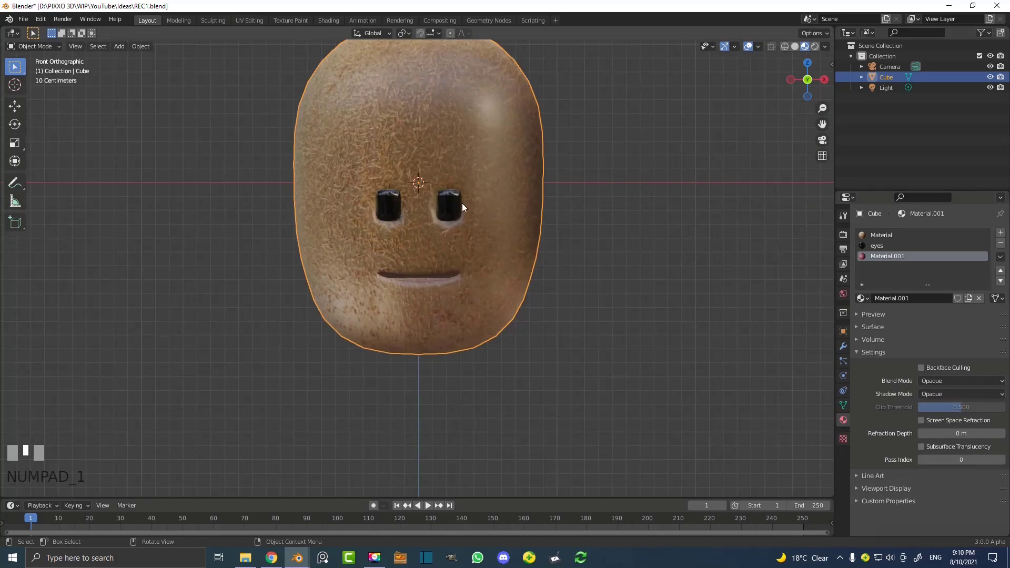
middle_click_drag(461, 142, 442, 190, "shift")
key("a")
key("a")
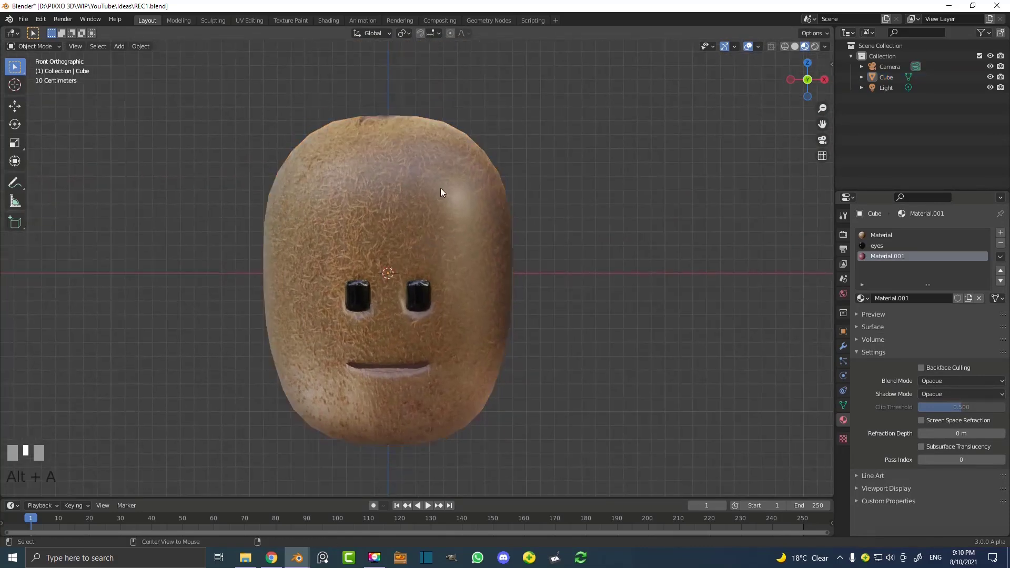
key("shift+a")
mouse_move(448, 146)
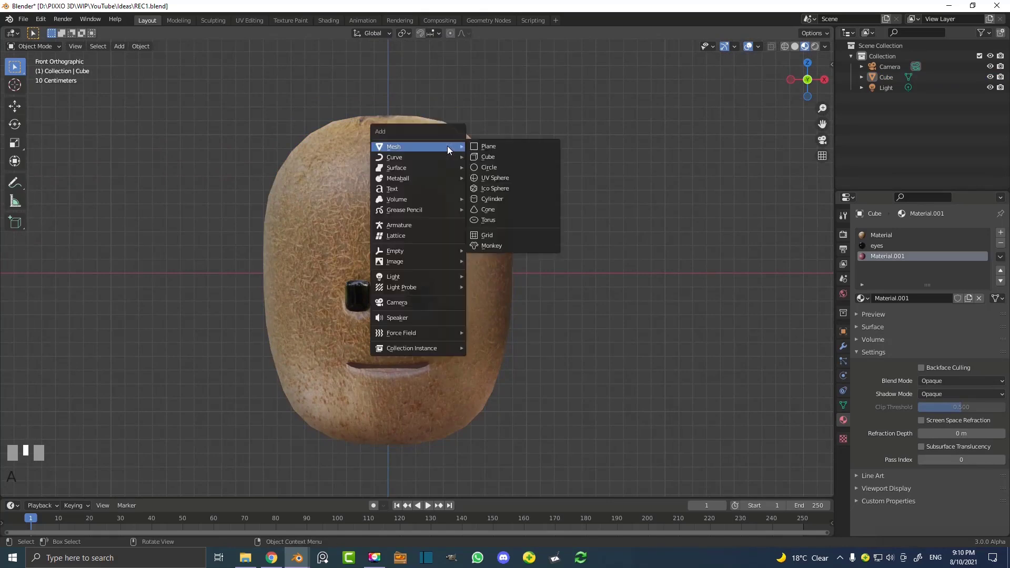
left_click(497, 157)
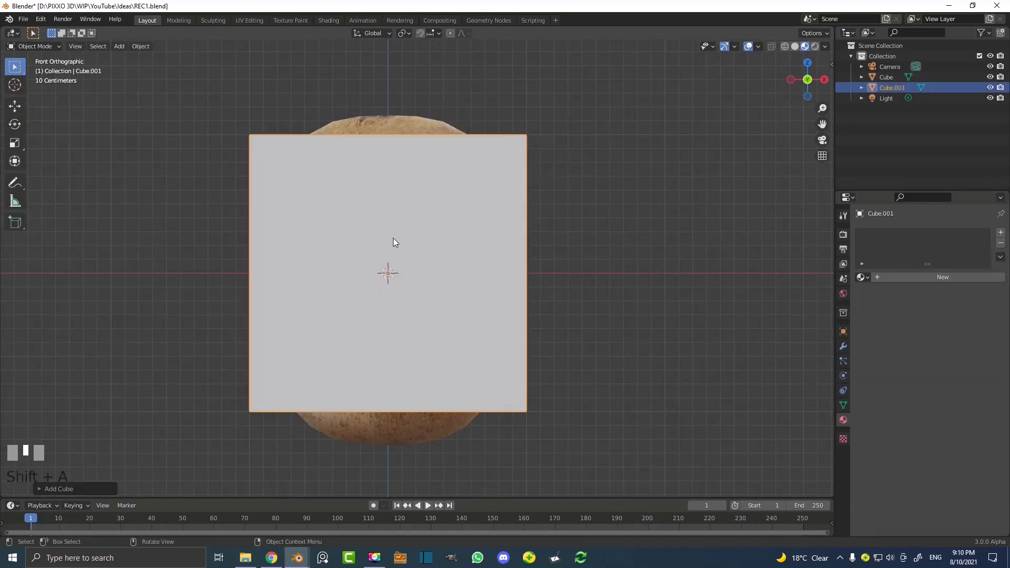
In front view, place the cube over the top of the head, rotate it clockwise into a slant and adjust its size
scroll(409, 238, "down", 1)
key("g")
left_click(408, 178)
key("r")
left_click(506, 232)
key("s")
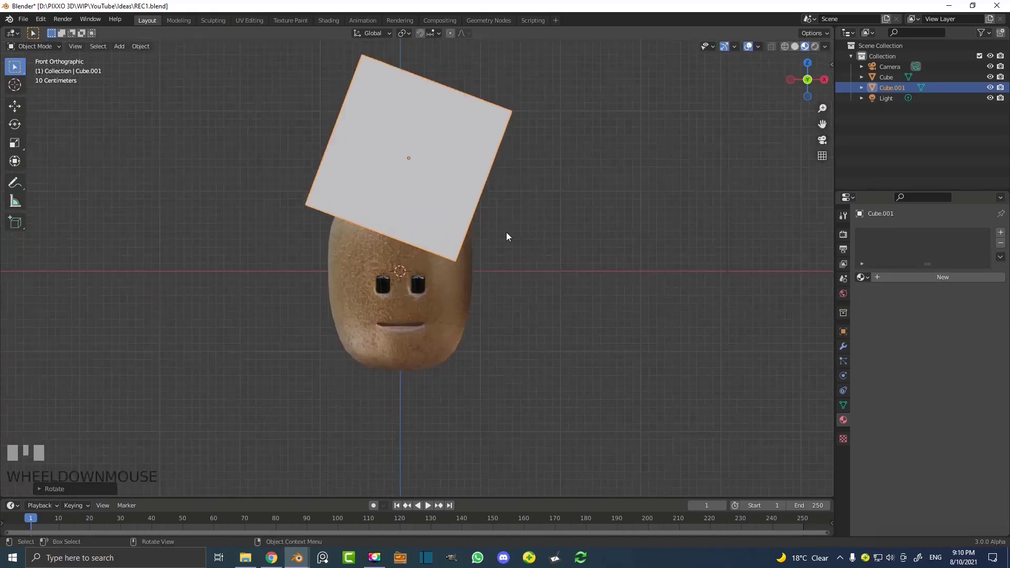
left_click(557, 270)
key("g")
left_click(599, 241)
Switch the viewport from the material preview to solid shading to judge how the cube overlaps the head
mouse_move(448, 262)
middle_mouse_down()
mouse_move(483, 205)
mouse_move(404, 259)
mouse_move(473, 245)
middle_mouse_up()
key("z")
left_click(406, 247)
mouse_move(411, 245)
middle_mouse_down()
mouse_move(498, 239)
mouse_move(507, 227)
mouse_move(478, 253)
middle_mouse_up()
key("z")
left_click(558, 232)
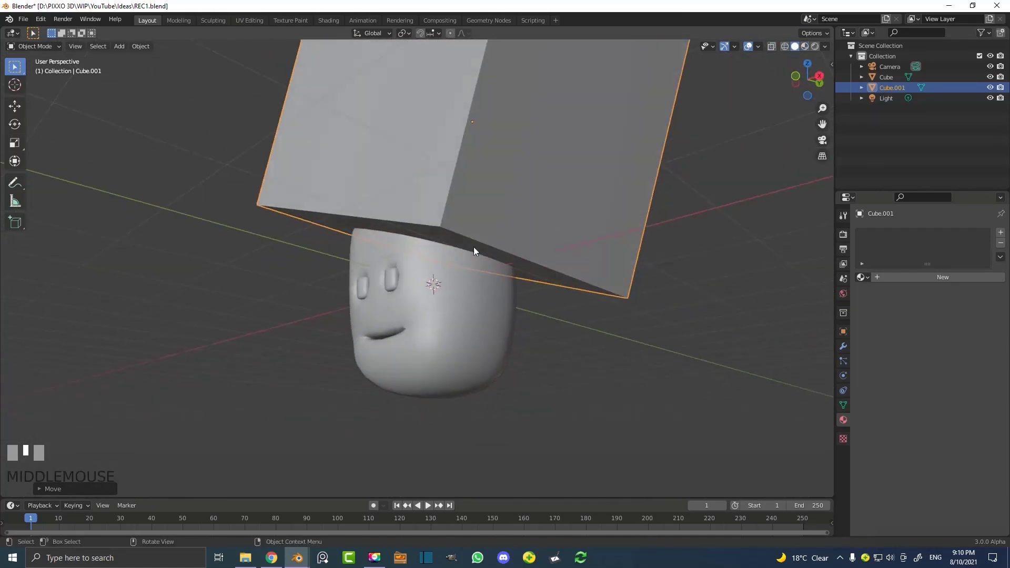
In right view, tilt the cube slightly toward the face and reposition it over the head
middle_click_drag(557, 266, 482, 267)
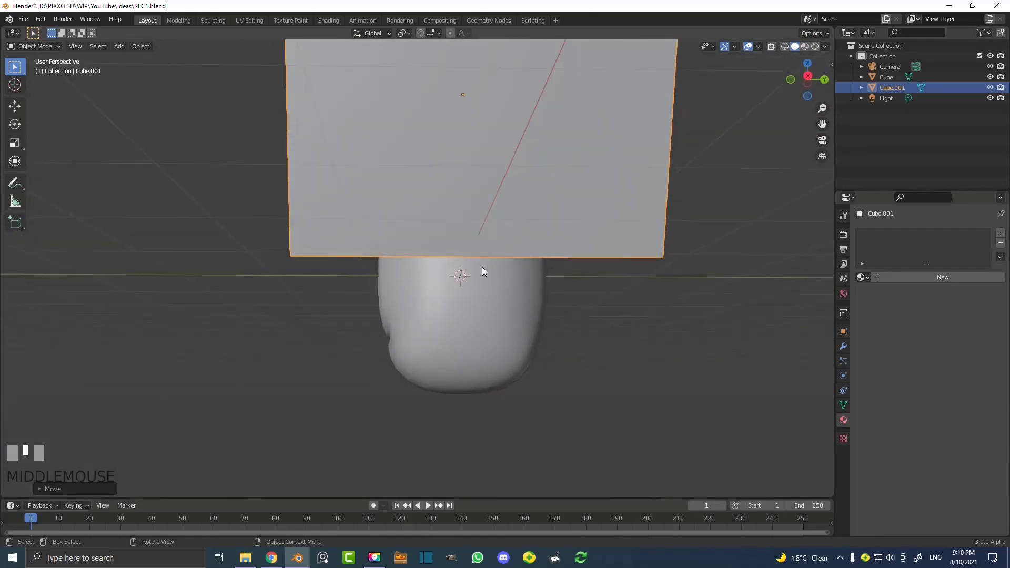
key("KP_3")
key("r")
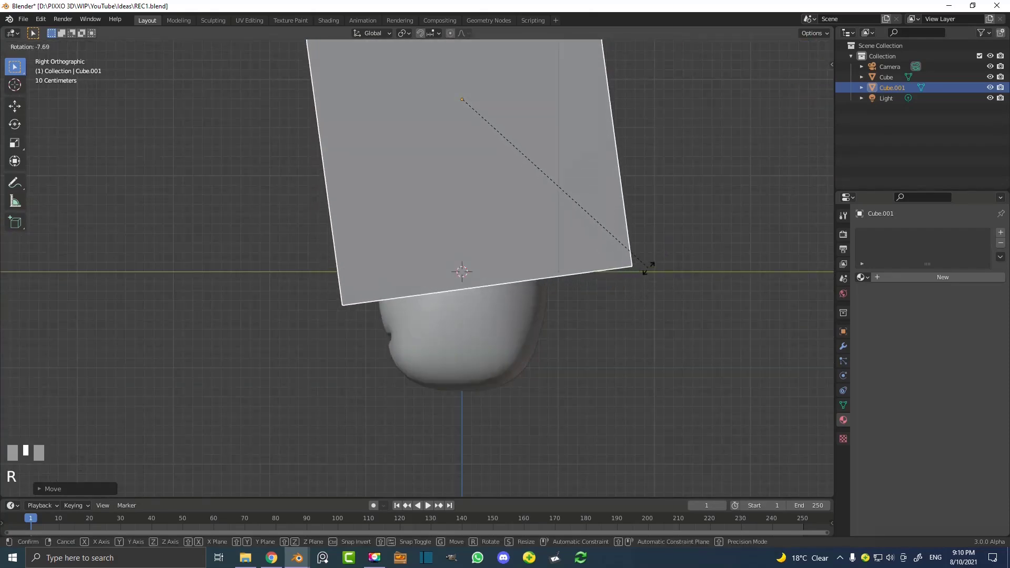
left_click(645, 258)
key("g")
left_click(635, 234)
Fine-tune the cube's rotation and position so its underside cuts across the head above the eyes
middle_click_drag(481, 241, 522, 252)
key("g")
left_click(590, 264)
key("r")
key("g")
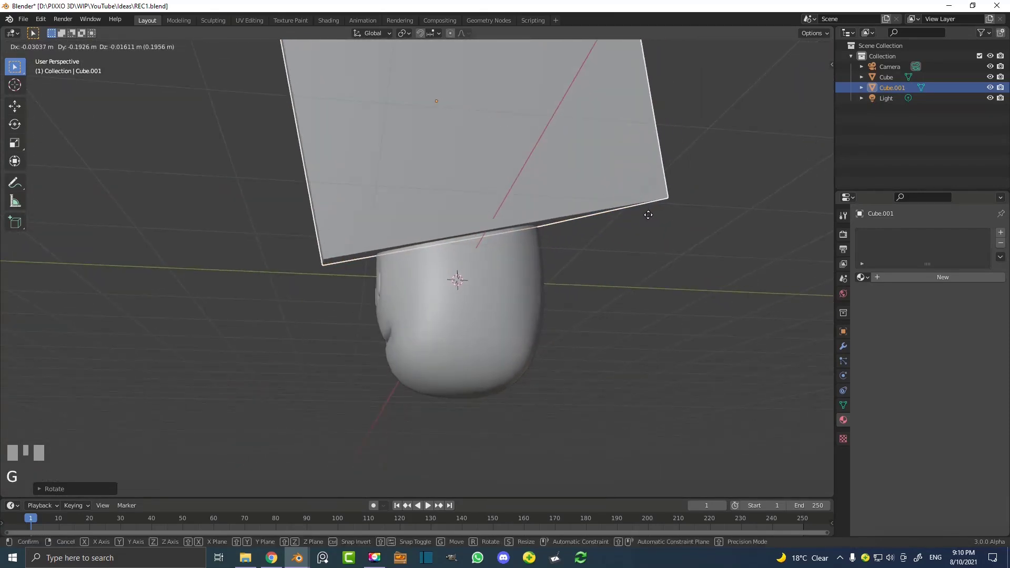
left_click(649, 214)
Add a Boolean modifier to the kiwi body and choose the cube as its object
middle_click_drag(648, 213, 396, 192)
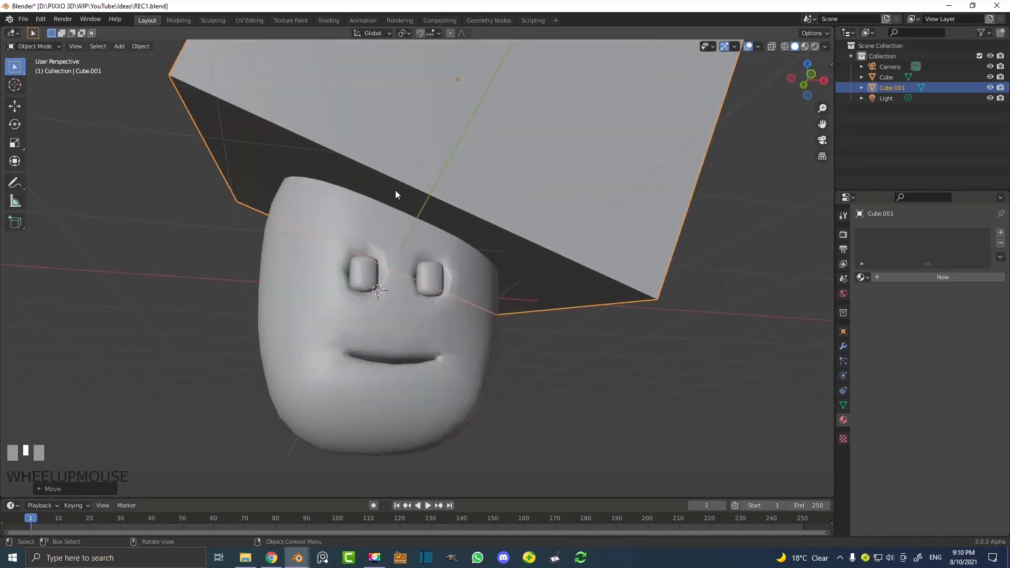
left_click(321, 210)
middle_click_drag(538, 343, 521, 284)
left_click(844, 346)
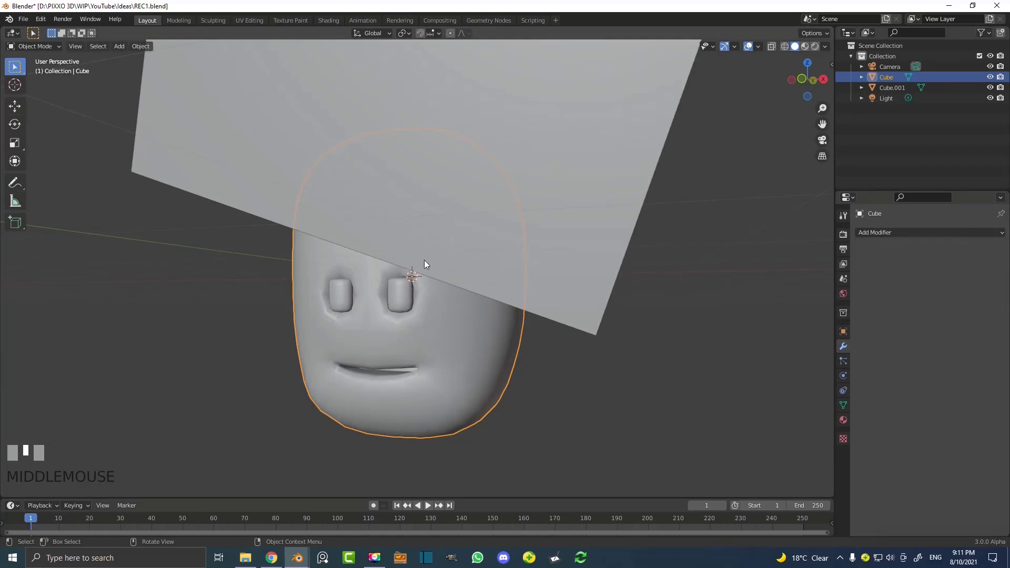
mouse_move(419, 265)
middle_mouse_down()
mouse_move(443, 265)
mouse_move(413, 254)
middle_mouse_up()
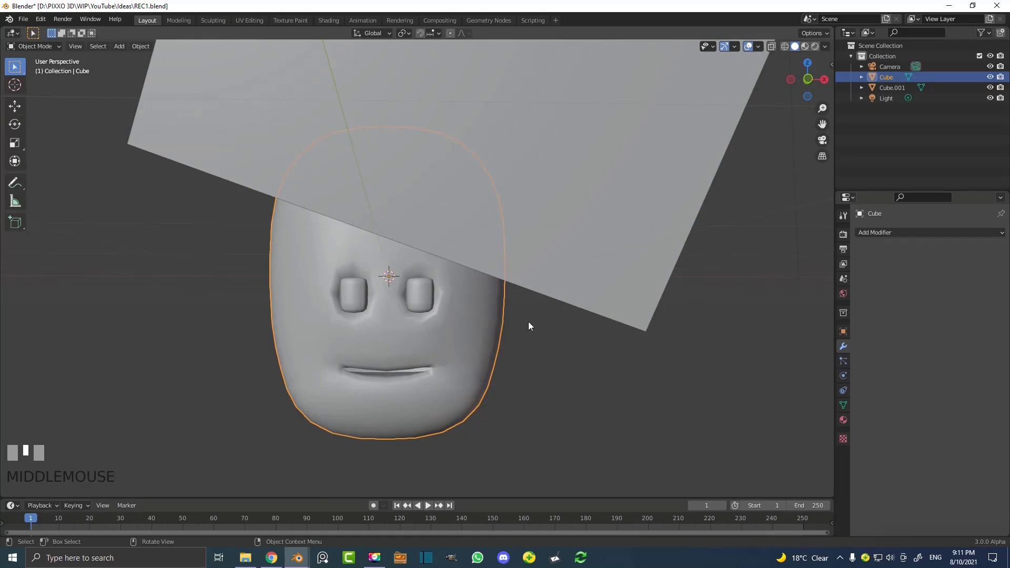
left_click(889, 232)
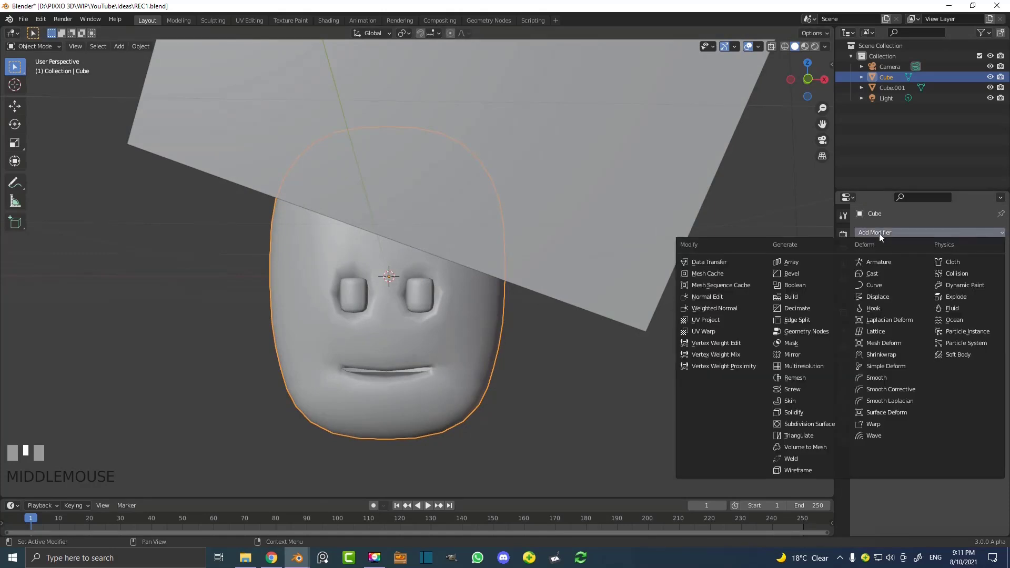
left_click(806, 284)
middle_click_drag(672, 279, 523, 310)
left_click(987, 293)
left_click(595, 145)
Check the cut in wireframe shading, nudge the cube to adjust the slice, and return to solid shading
mouse_move(592, 163)
middle_mouse_down()
mouse_move(545, 259)
mouse_move(513, 273)
mouse_move(467, 248)
middle_mouse_up()
scroll(467, 247, "up", 2)
key("z")
left_click(399, 242)
mouse_move(567, 264)
middle_mouse_down()
mouse_move(462, 278)
mouse_move(535, 178)
middle_mouse_up()
middle_click_drag(384, 296, 647, 282)
left_click(649, 283)
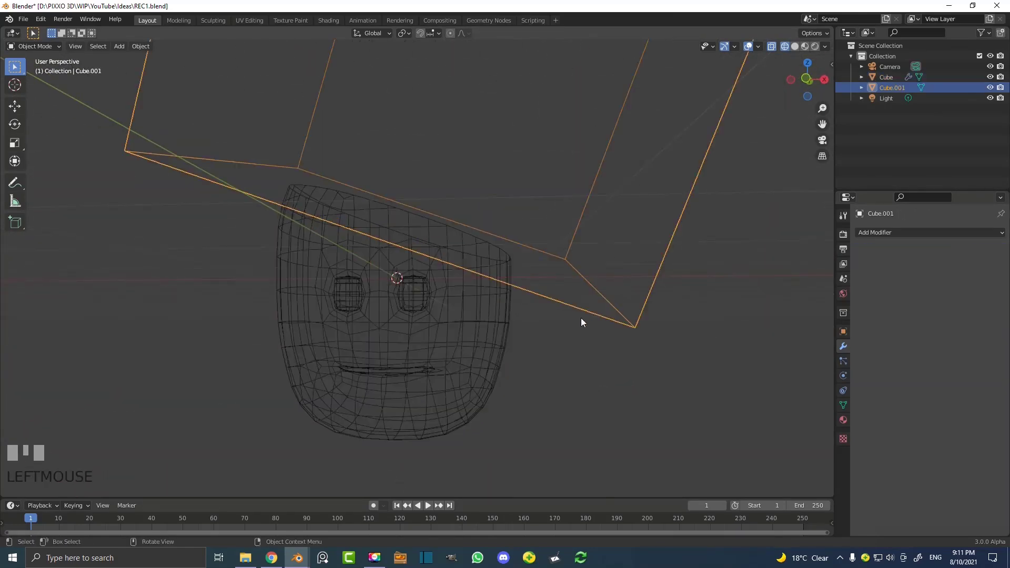
key("g")
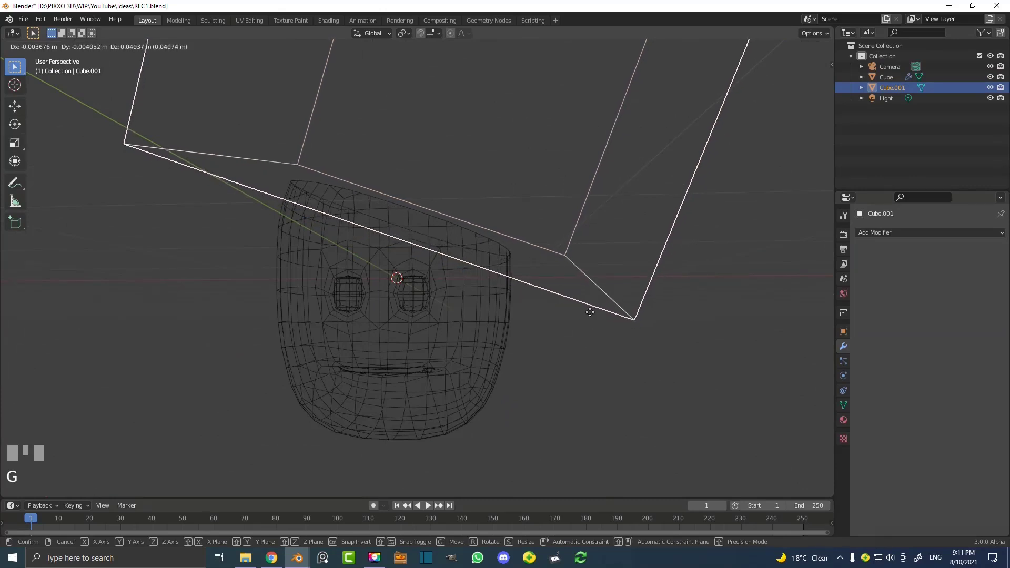
left_click(587, 316)
key("z")
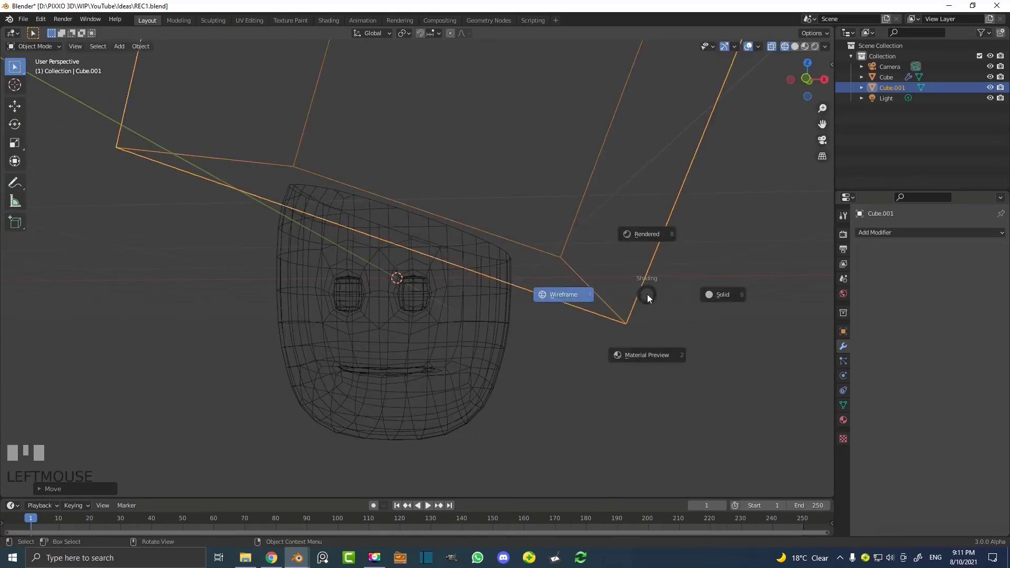
left_click(718, 293)
Raise the cube slightly so the slice sits higher above the eyes
middle_click_drag(570, 324, 498, 292)
left_click(480, 345)
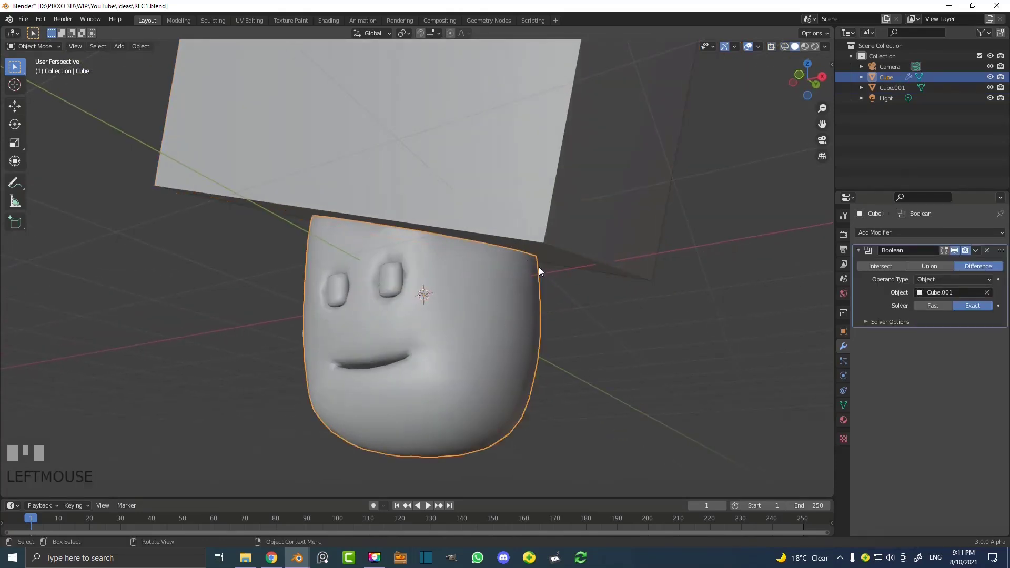
left_click(567, 228)
middle_click_drag(566, 228, 557, 254)
key("g")
left_click(553, 248)
Apply the Boolean modifier on the kiwi body
left_click(490, 279)
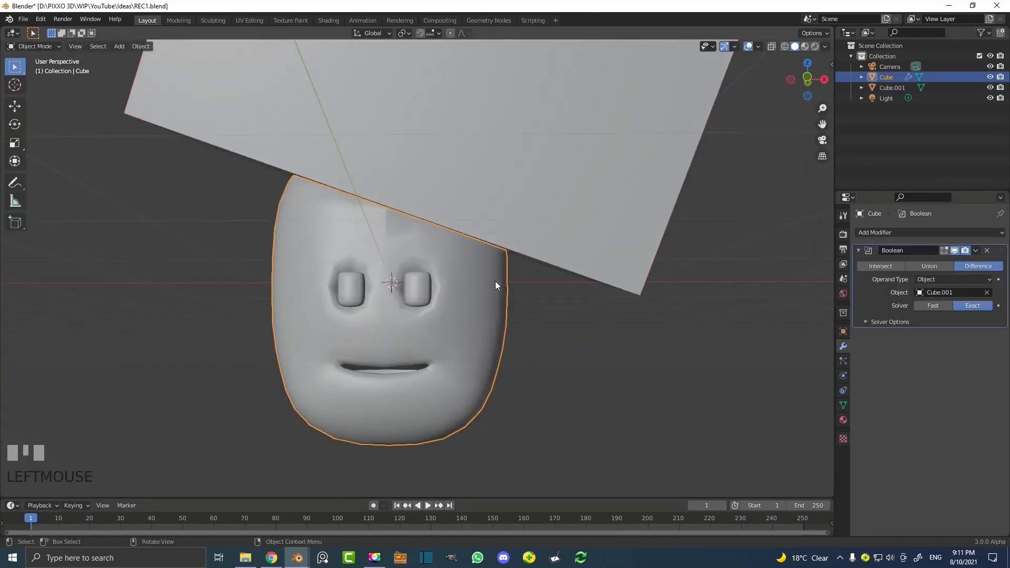
left_click(975, 251)
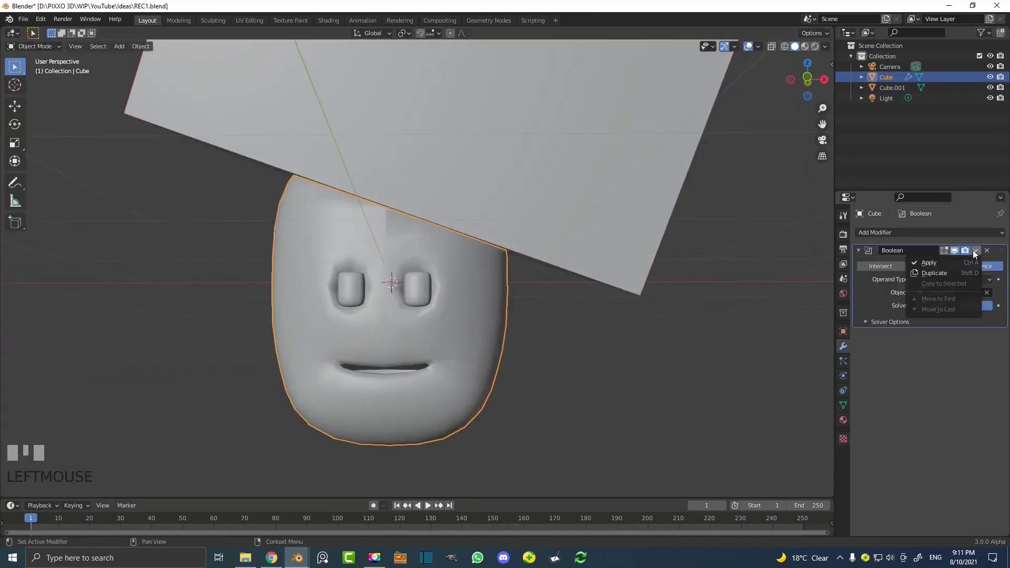
left_click(928, 265)
Delete the cutter cube
scroll(527, 249, "down", 3)
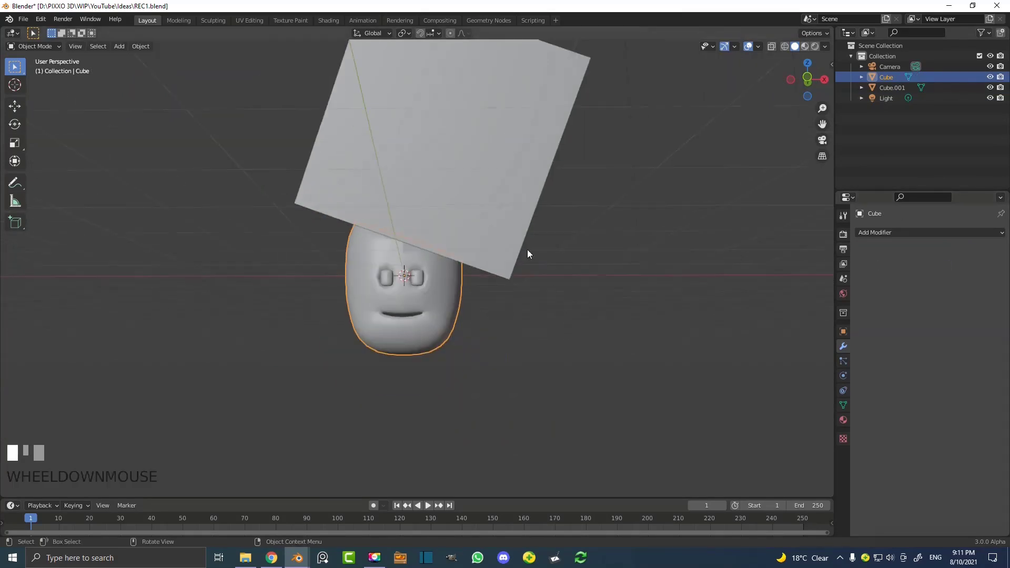
left_click(498, 158)
key("x")
left_click(478, 165)
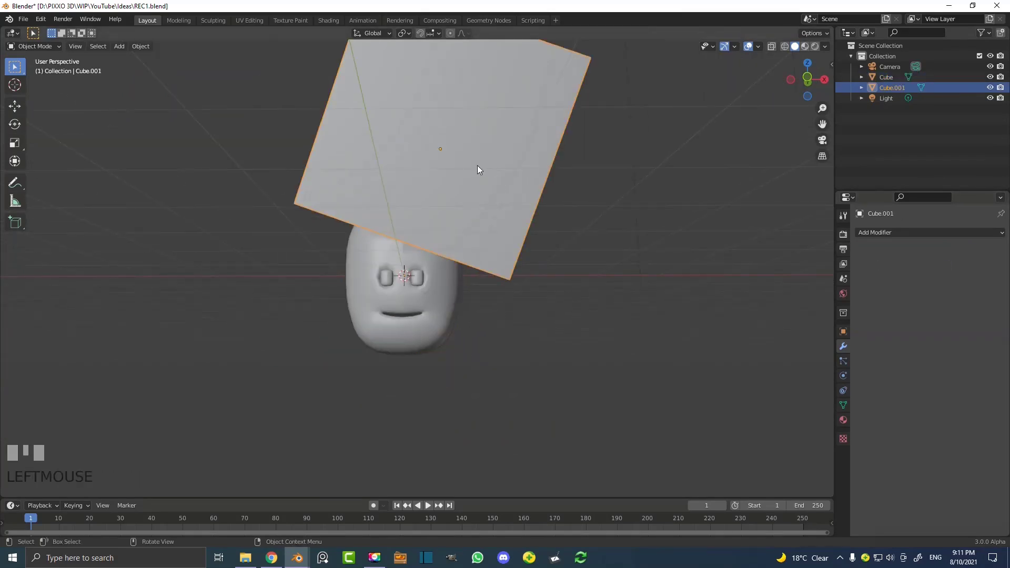
key("x")
left_click(469, 165)
Open the sliced kiwi body for mesh editing and turn off proportional editing
middle_click_drag(468, 164, 477, 209)
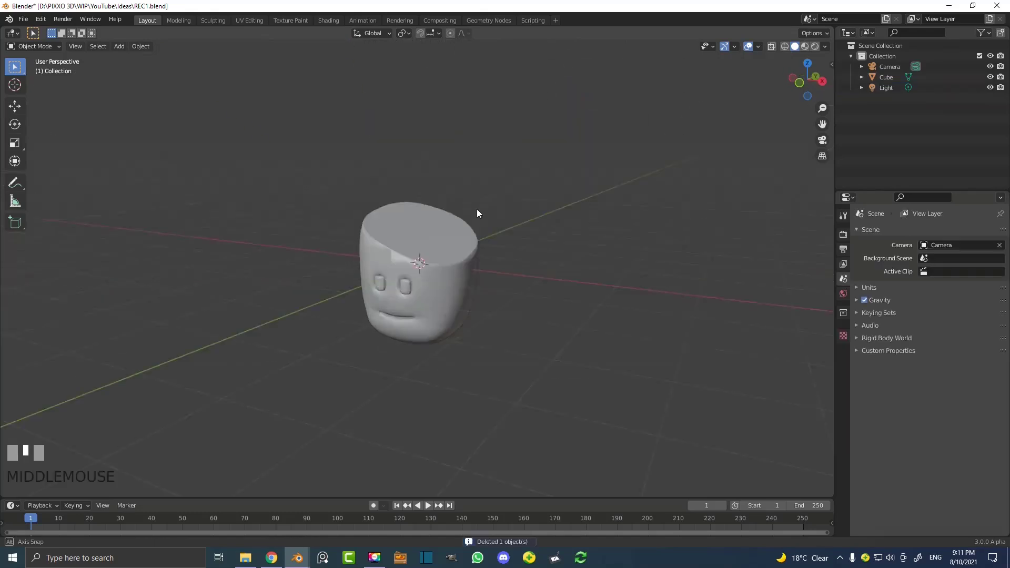
scroll(463, 232, "up", 2)
middle_click_drag(460, 246, 408, 242)
scroll(409, 242, "up", 3)
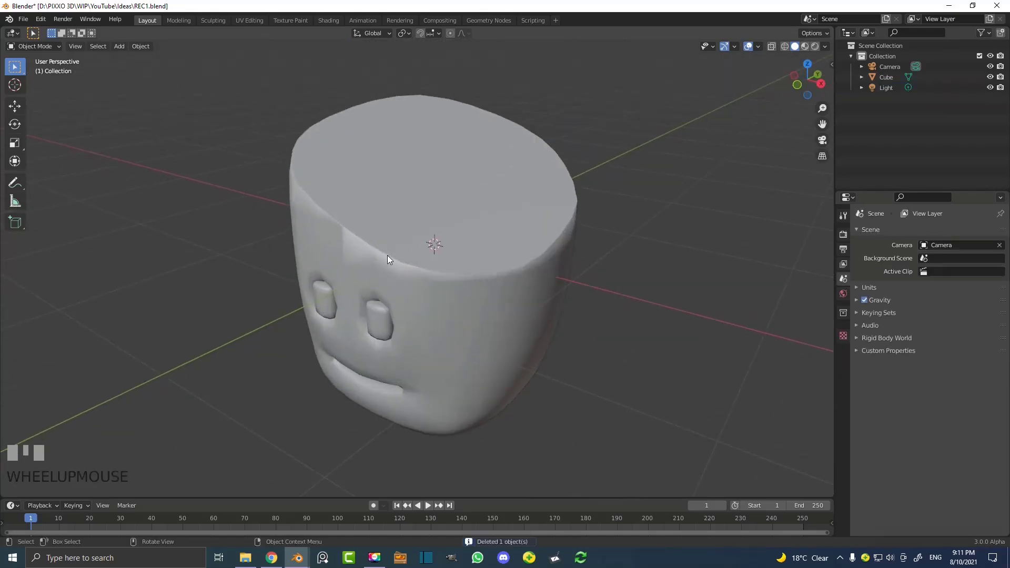
left_click(469, 278)
key("Tab")
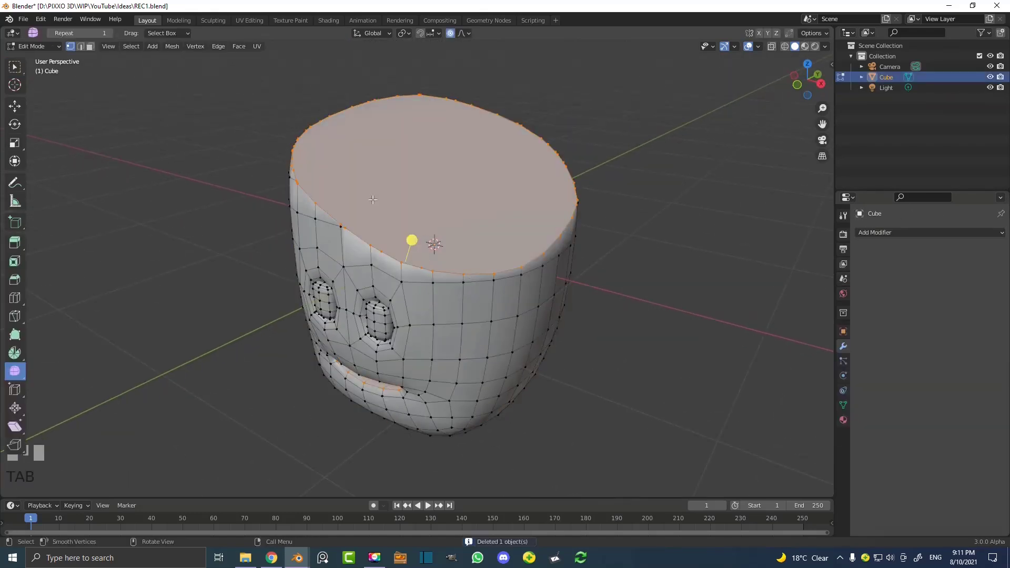
middle_click_drag(305, 201, 399, 217)
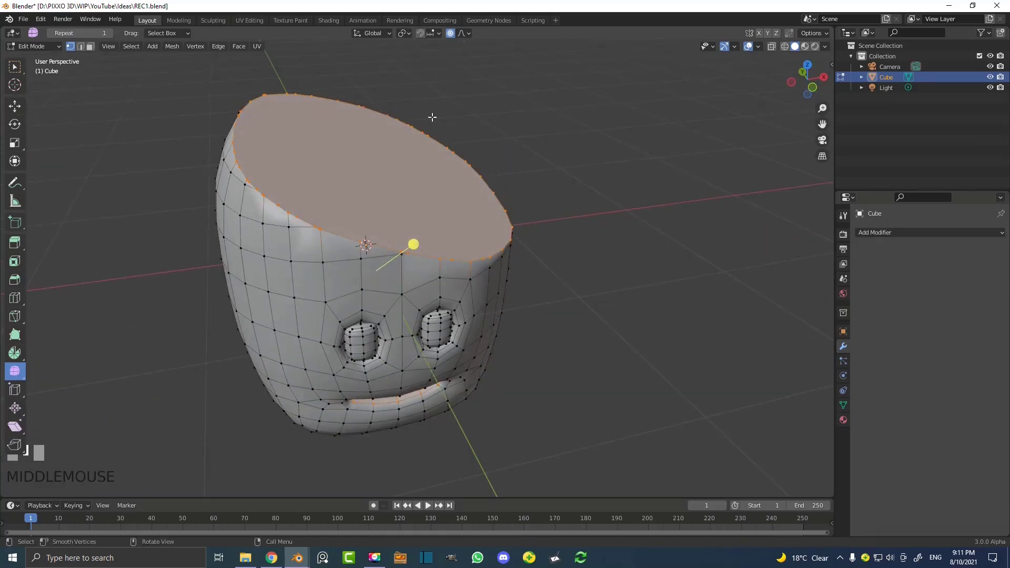
left_click(451, 33)
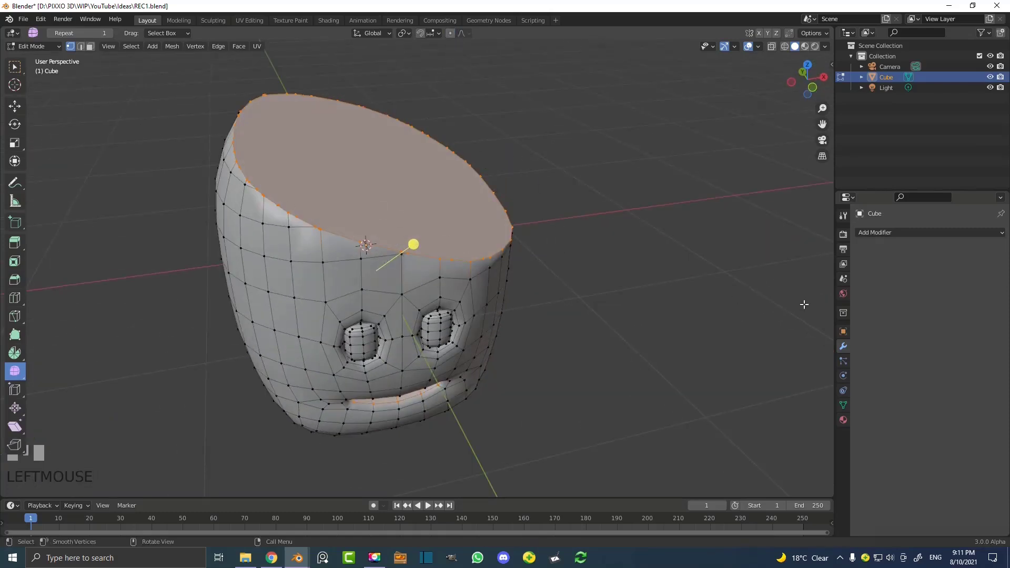
Add a fourth material slot to the kiwi body with a new material named inner
left_click(844, 420)
left_click(1001, 233)
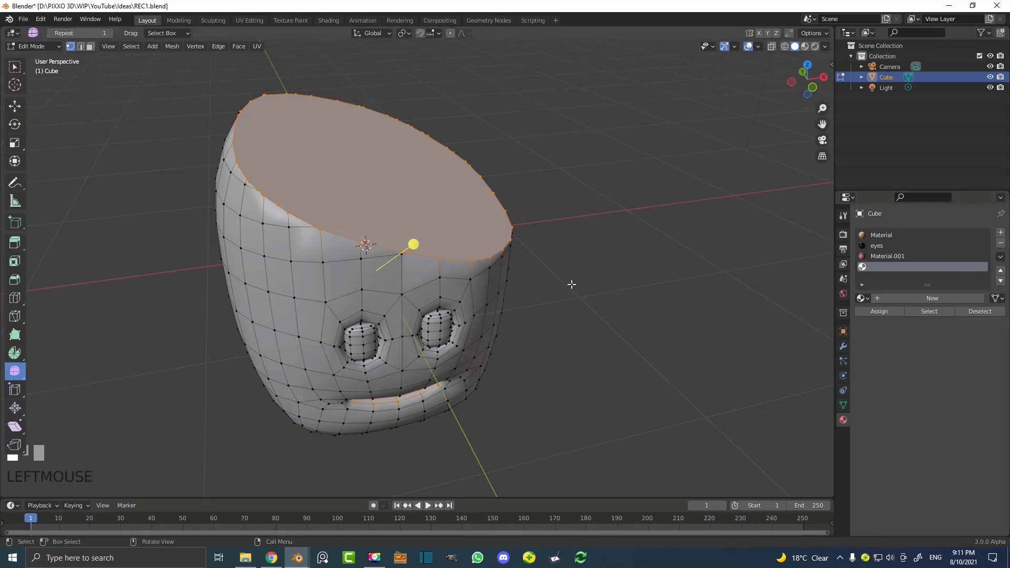
left_click(925, 298)
left_click(892, 298)
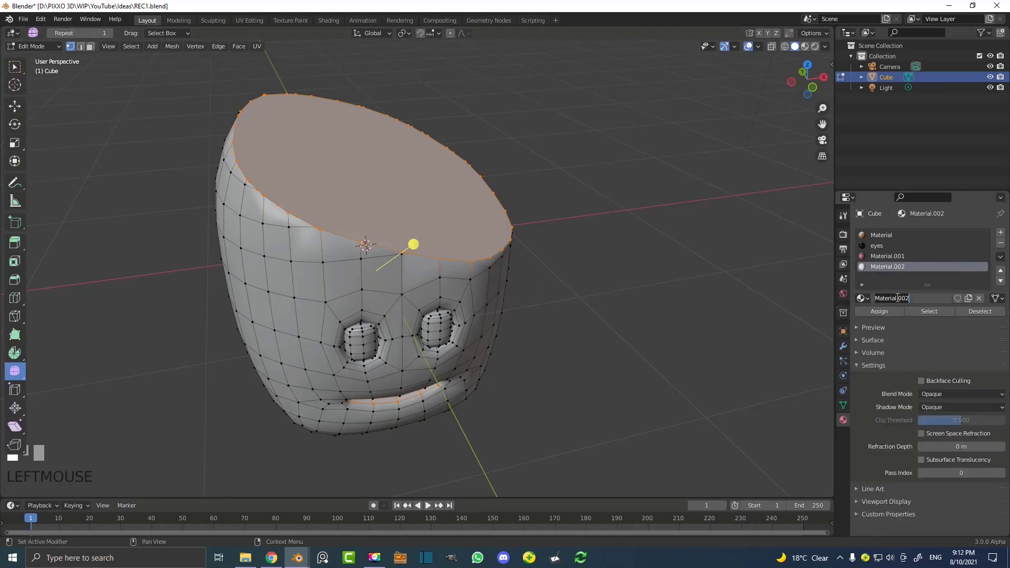
type("inner")
key("Return")
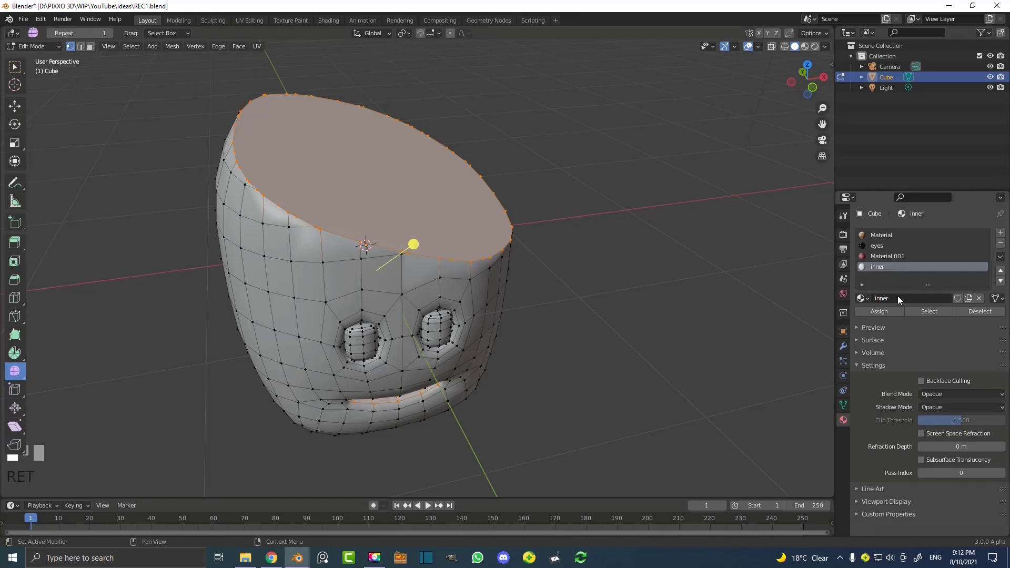
Give the inner material's base color an image texture using kiwi-3170652_1920.jpg from the Desktop
left_click(863, 327)
left_click(864, 328)
left_click(864, 339)
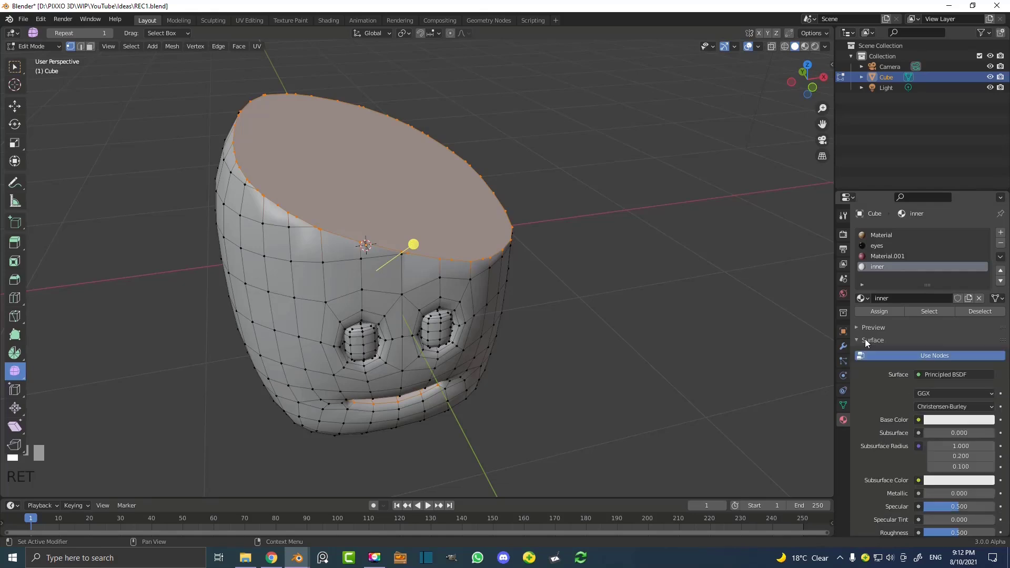
scroll(869, 389, "down", 2)
left_click(919, 377)
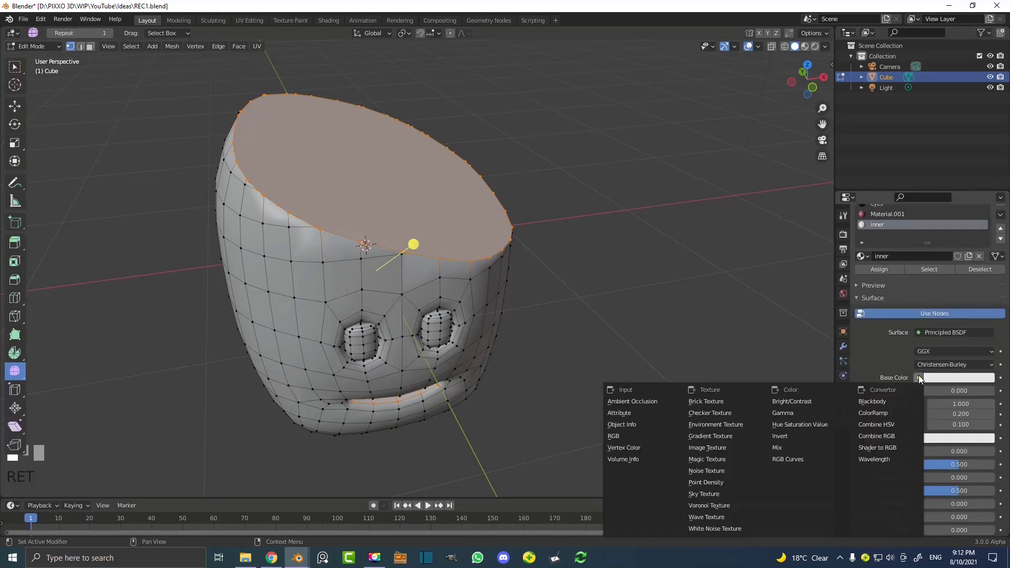
left_click(706, 448)
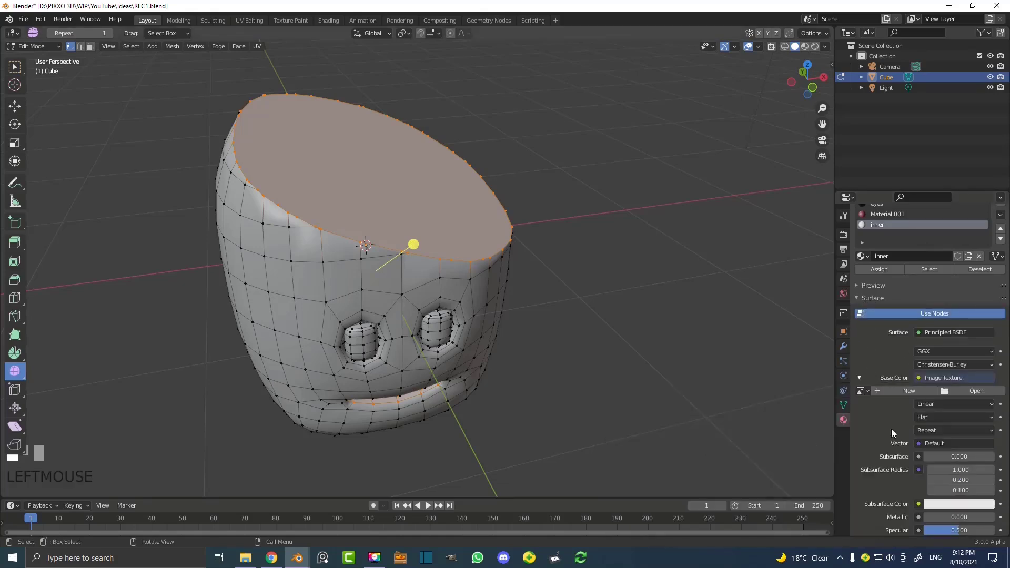
left_click(974, 391)
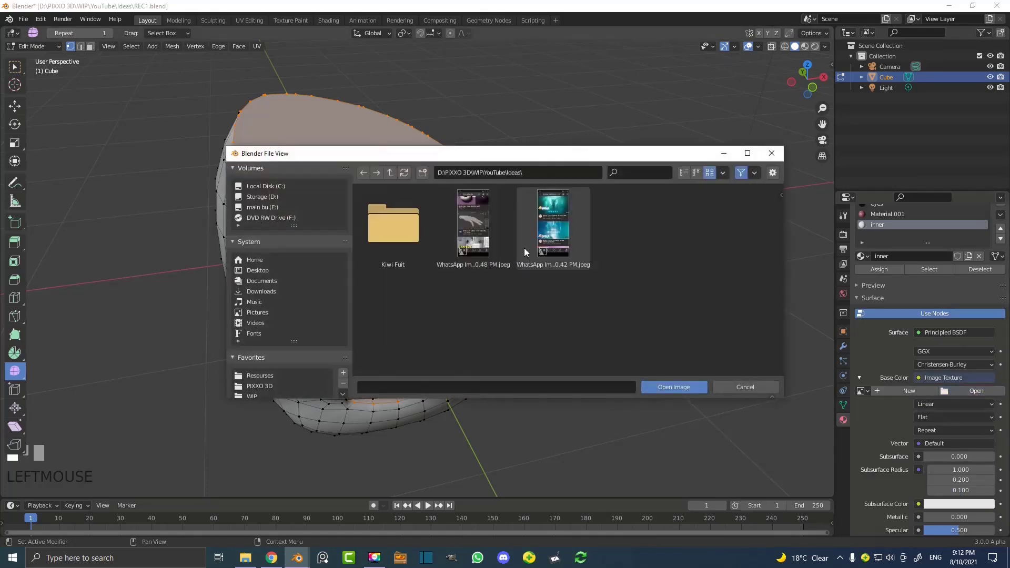
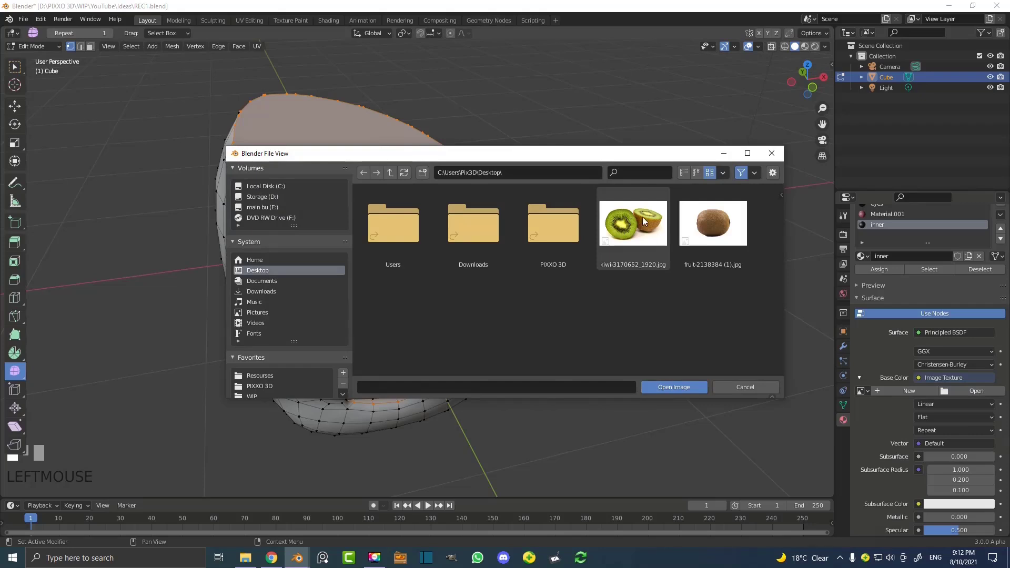
left_click(644, 231)
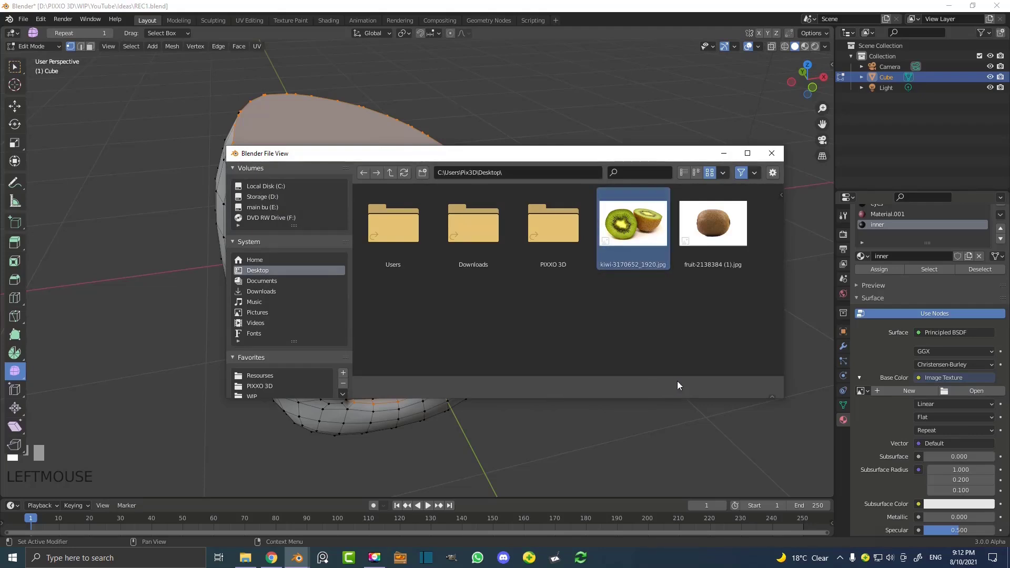
left_click(674, 387)
Switch to the UV Editing workspace, use face selection to keep only the sliced top face selected, and set solid shading
middle_click_drag(353, 66, 248, 27)
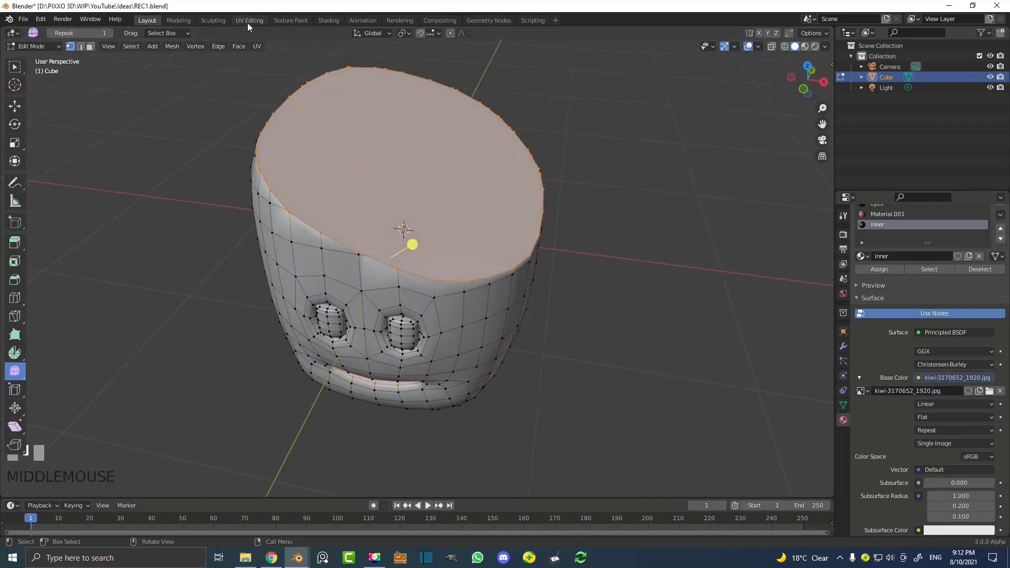
left_click(258, 20)
middle_click_drag(590, 200, 611, 167)
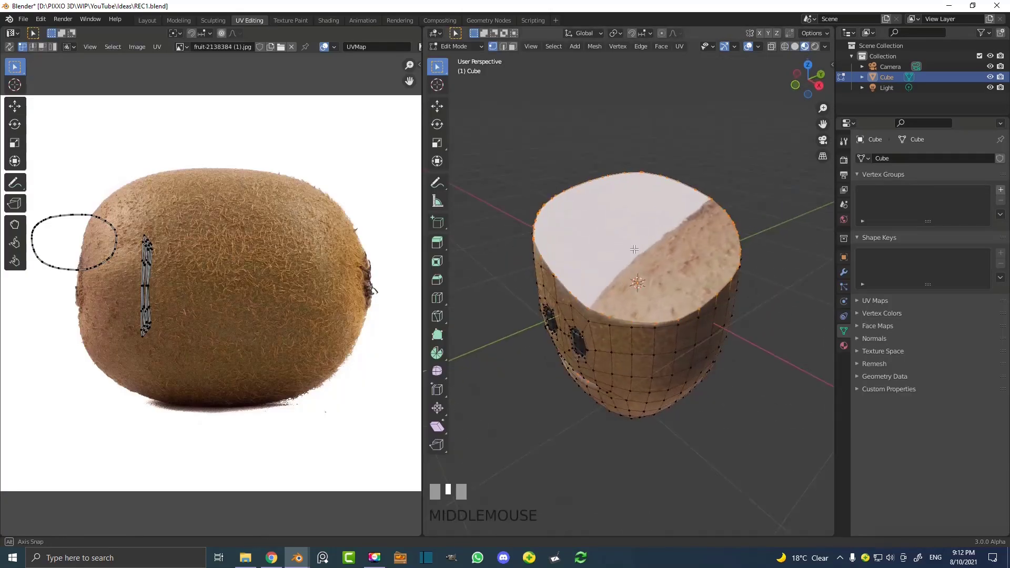
scroll(610, 167, "up", 3)
left_click(513, 46)
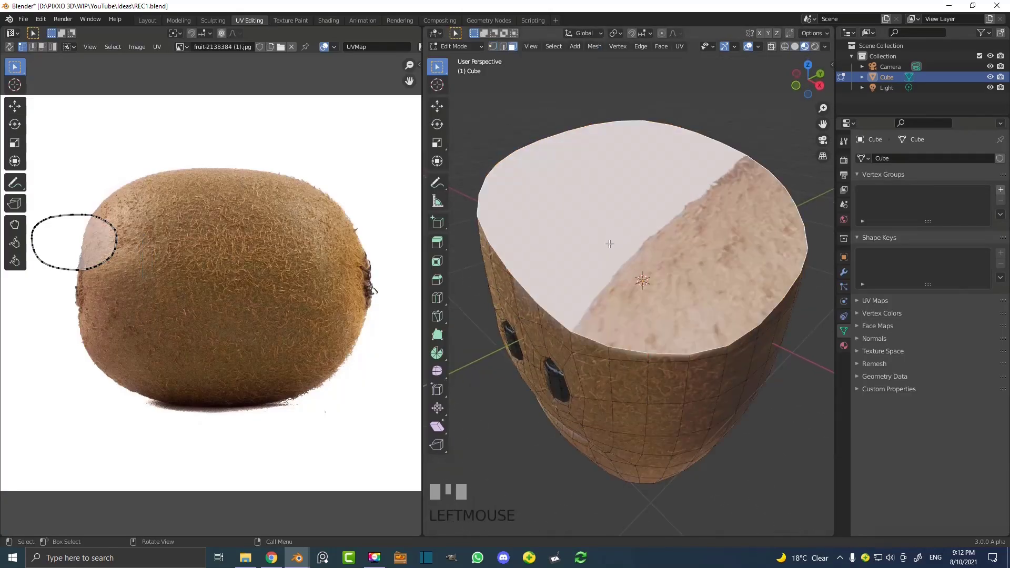
scroll(638, 243, "down", 5)
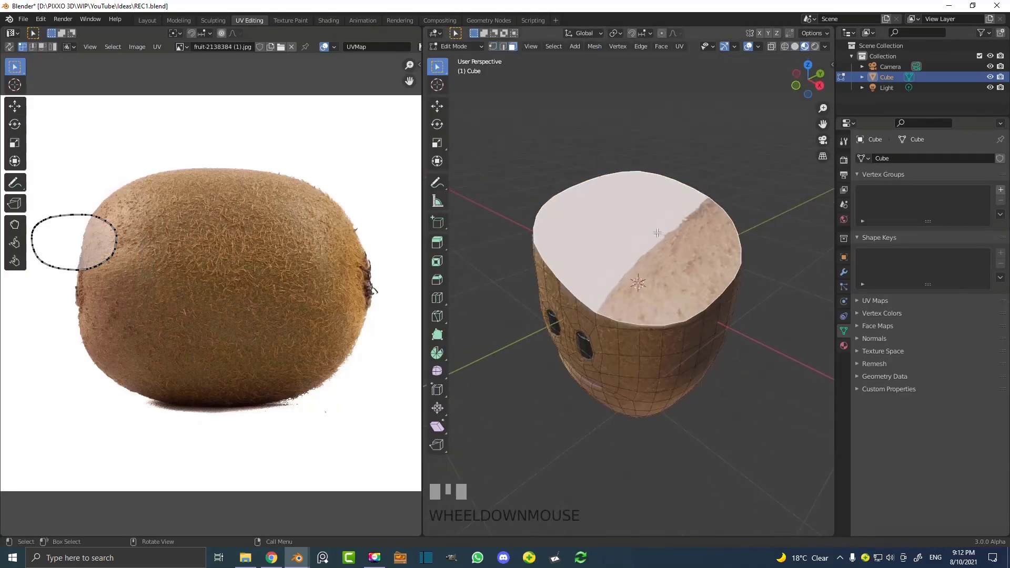
left_click(516, 47)
mouse_move(609, 265)
middle_mouse_down()
mouse_move(649, 223)
mouse_move(633, 226)
middle_mouse_up()
key("z")
left_click(603, 224)
key("z")
left_click(705, 226)
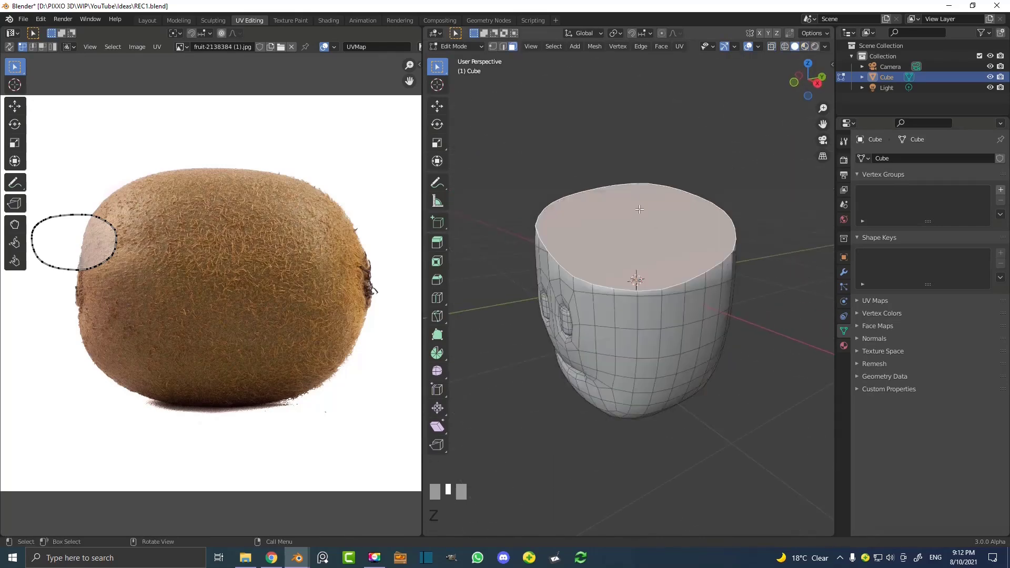
Unwrap the sliced top face, select all its UVs, and show kiwi-3170652_1920.jpg behind them
key("u")
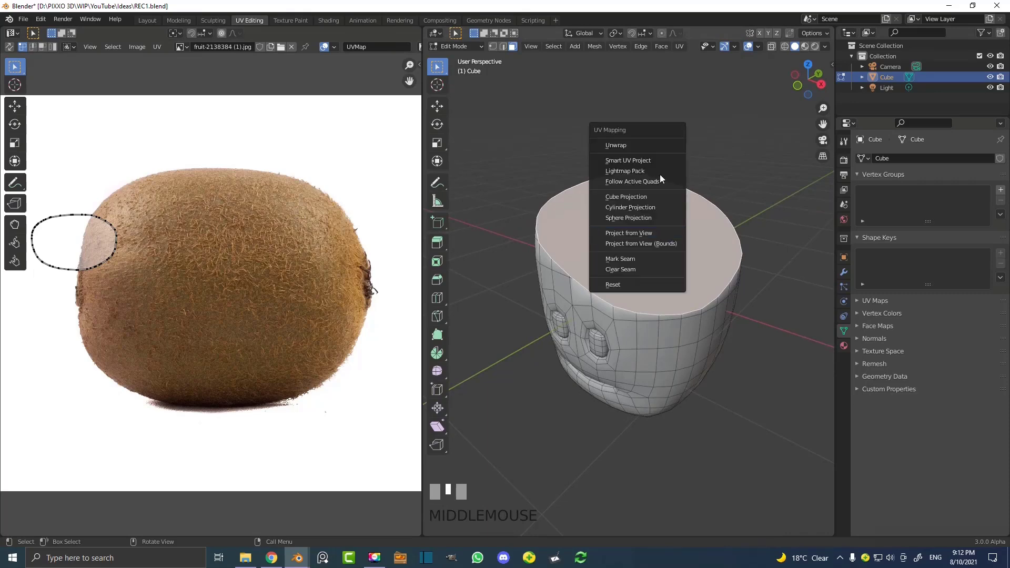
left_click(642, 147)
scroll(314, 395, "down", 3)
left_click_drag(313, 400, 73, 184)
scroll(205, 347, "up", 3)
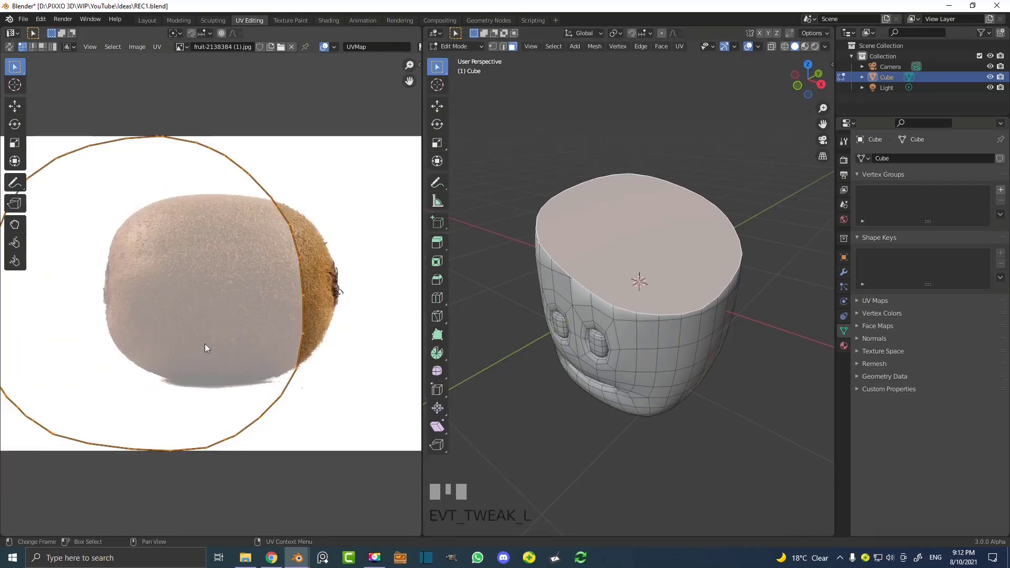
left_click(180, 47)
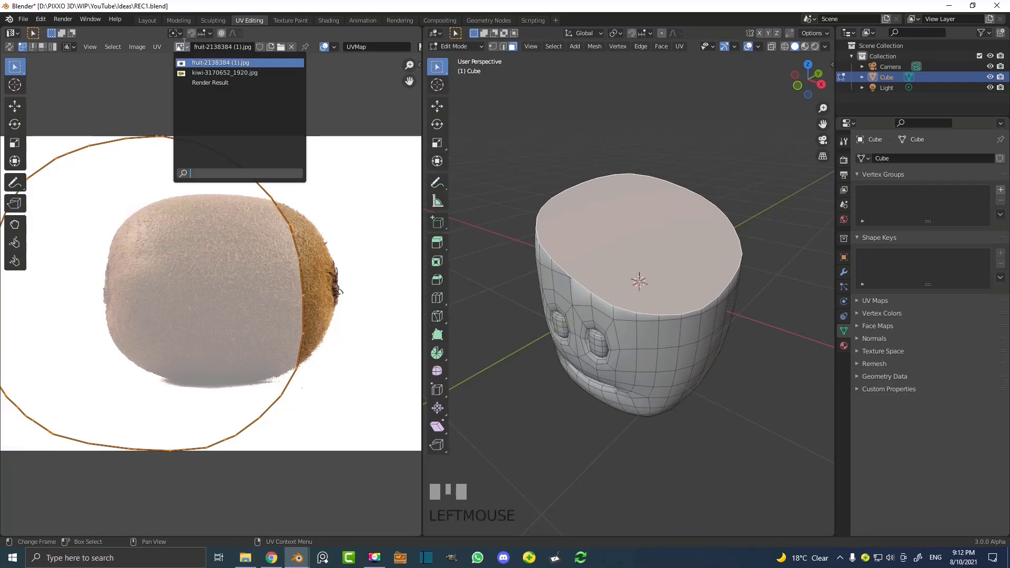
left_click(235, 73)
scroll(211, 295, "up", 1)
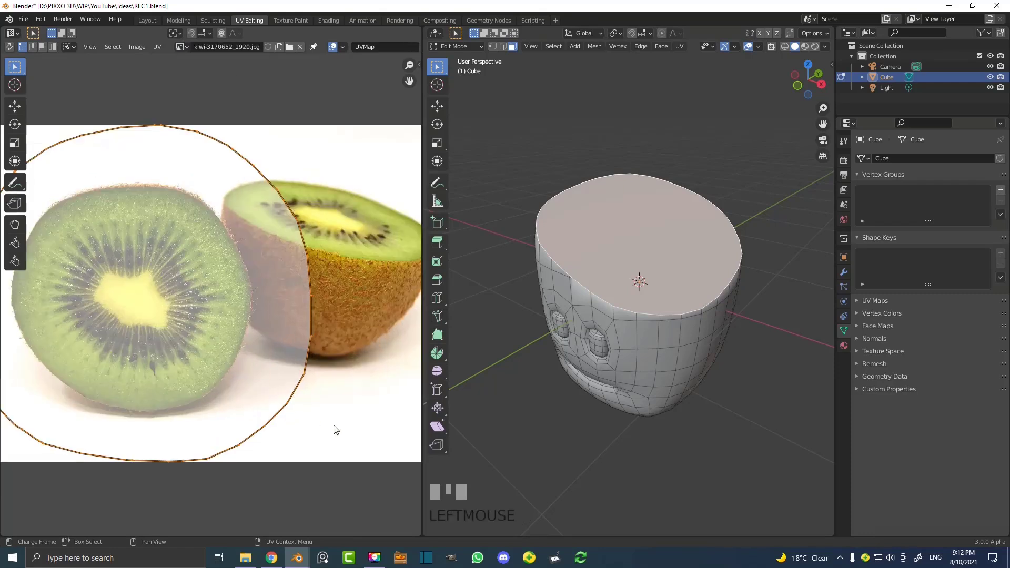
Scale down and move the top face's UVs to fit over the flesh of the round kiwi slice
key("s")
left_click(259, 371)
key("g")
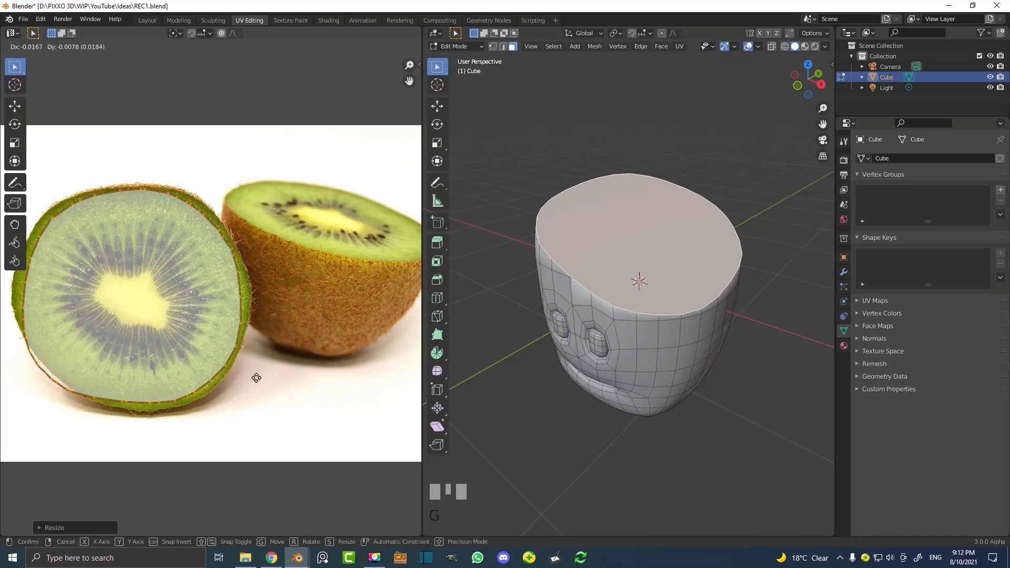
left_click(204, 361)
key("KP_Decimal")
Set the viewport to material preview and assign the inner material to the sliced top face
middle_click(684, 262)
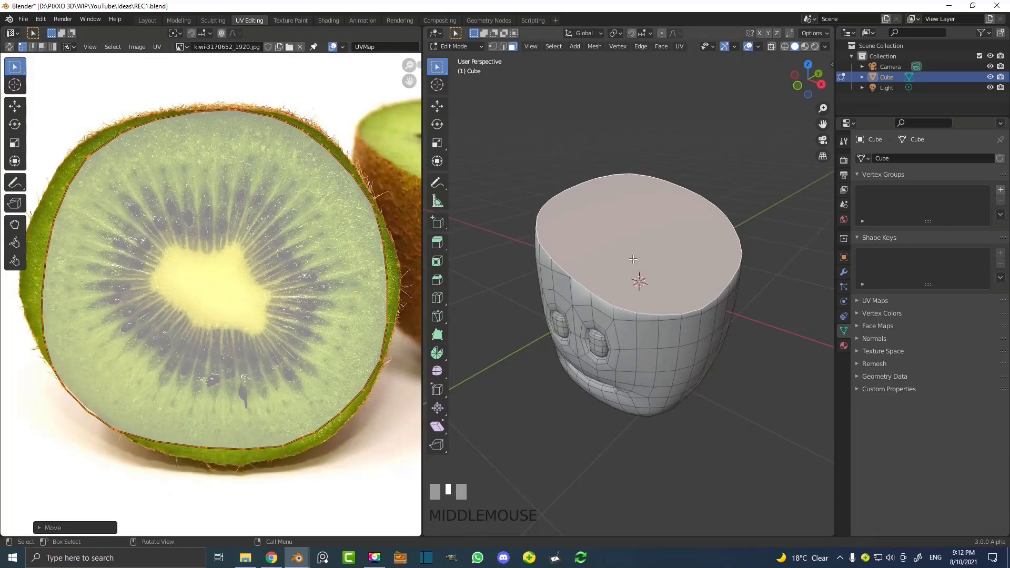
key("z")
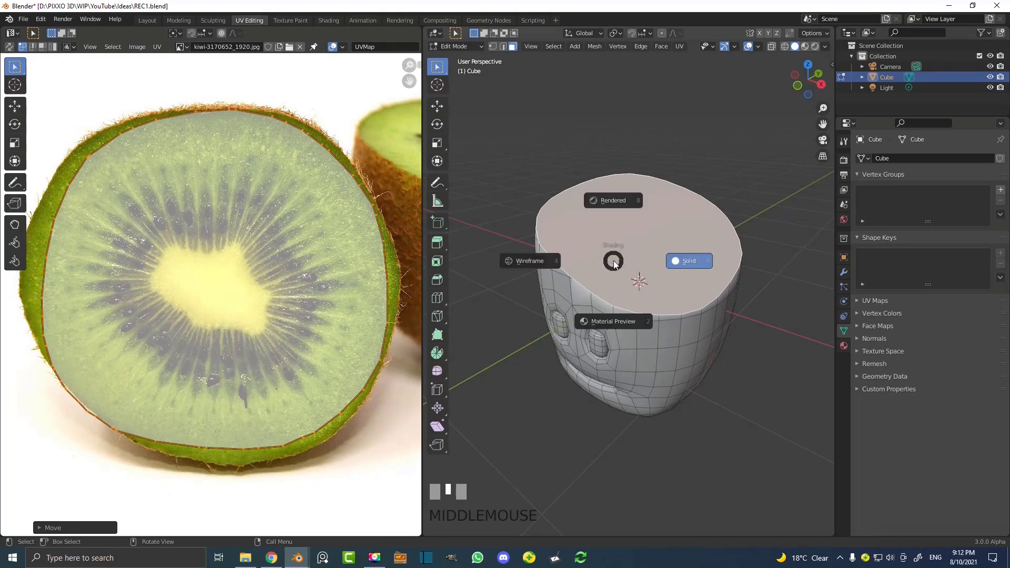
left_click(638, 326)
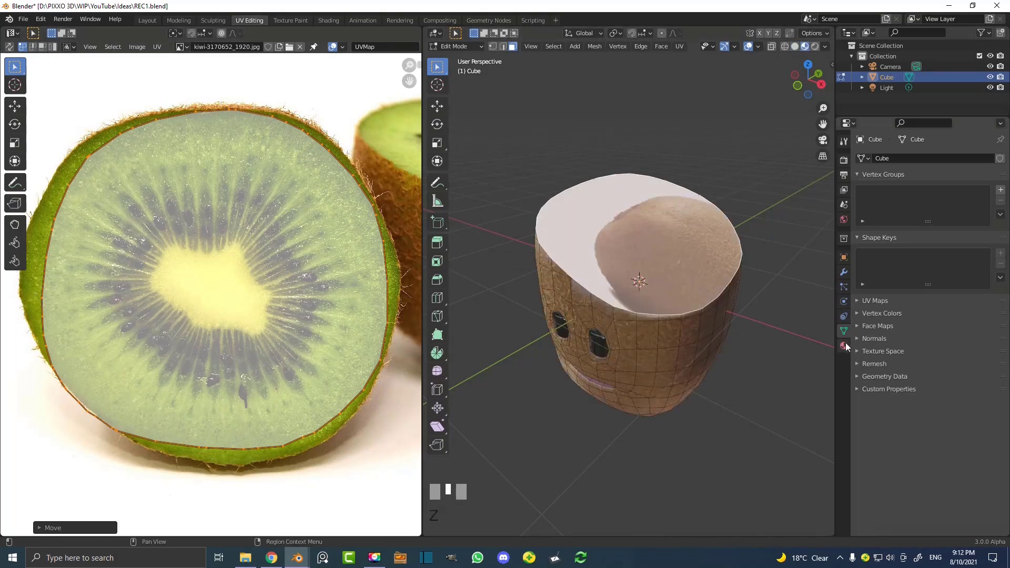
left_click(845, 346)
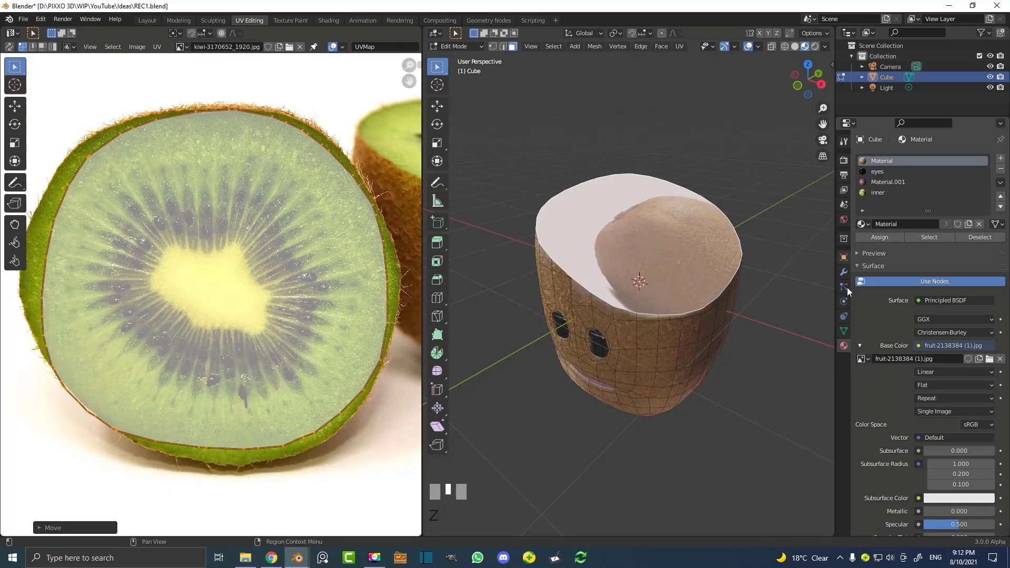
left_click(884, 194)
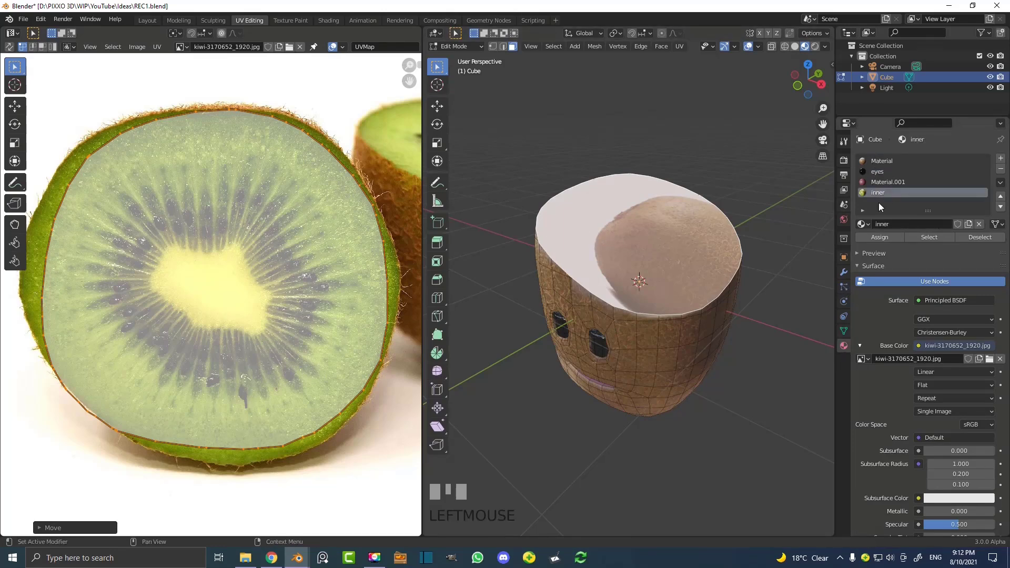
left_click(893, 238)
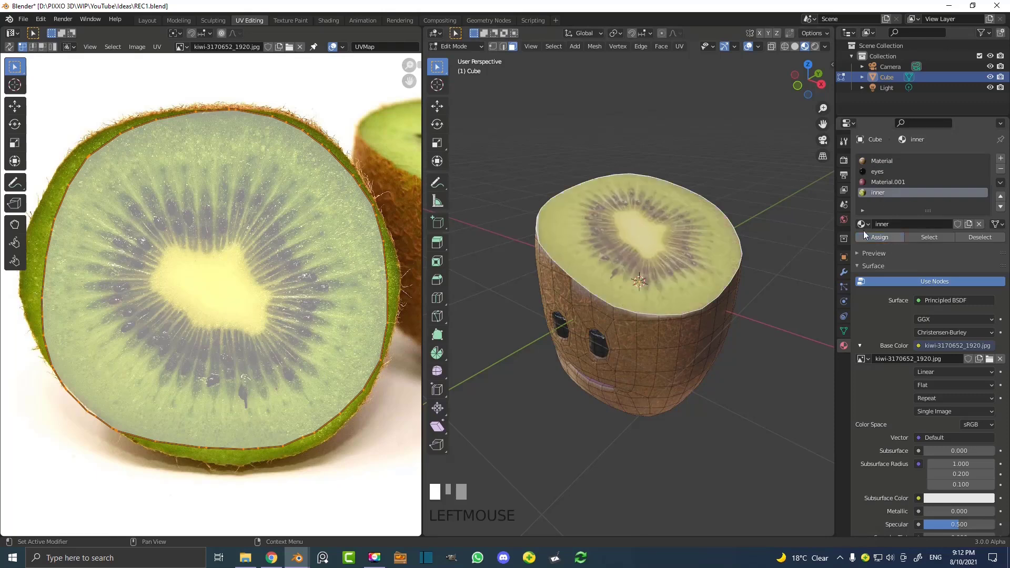
middle_click_drag(647, 294, 663, 303)
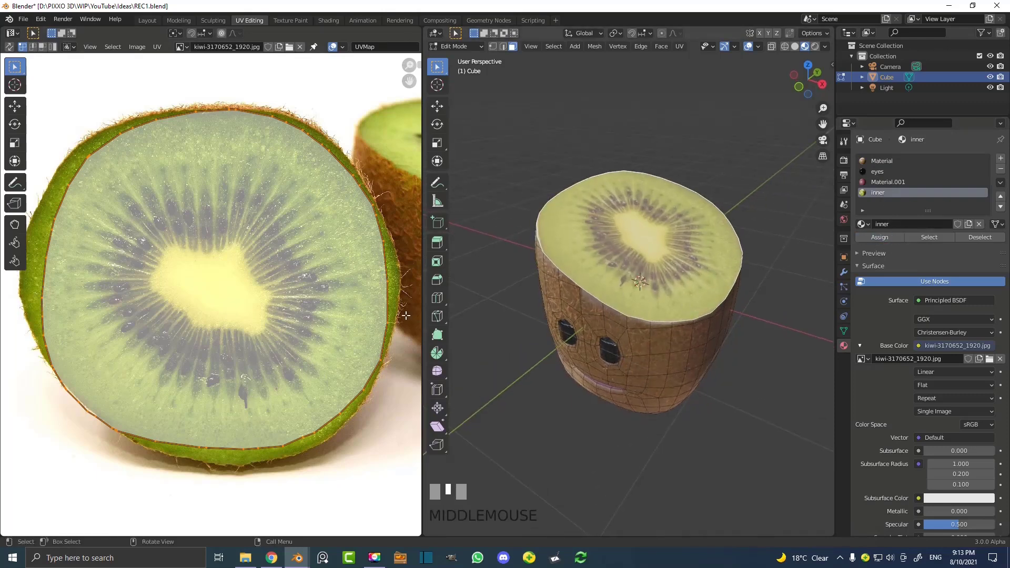
Enable proportional editing for the UVs and pull the lower-left part of the outline inward onto the kiwi slice
left_click(142, 187)
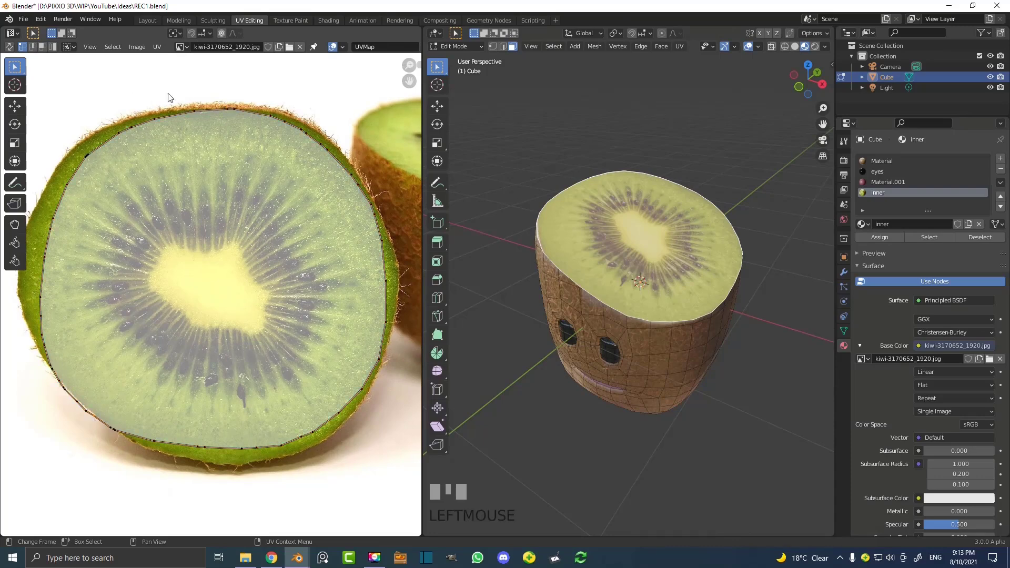
scroll(198, 95, "down", 4)
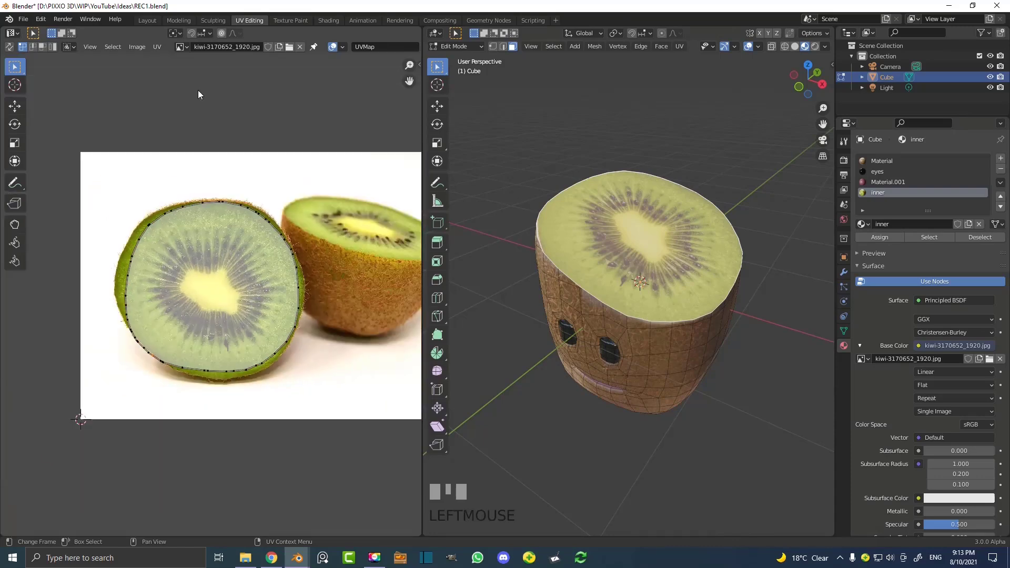
left_click(222, 34)
scroll(107, 397, "up", 2)
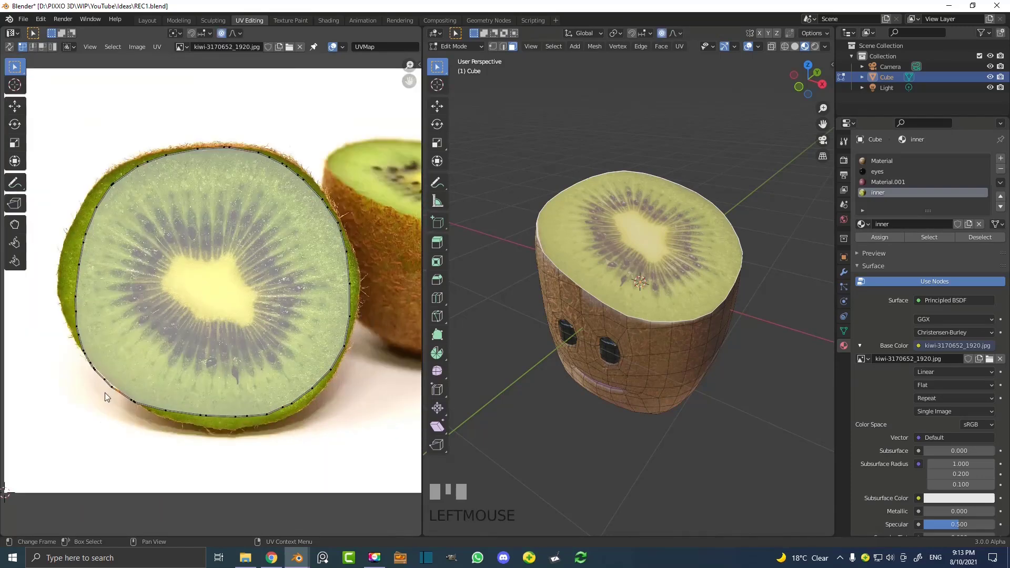
left_click_drag(95, 406, 99, 401)
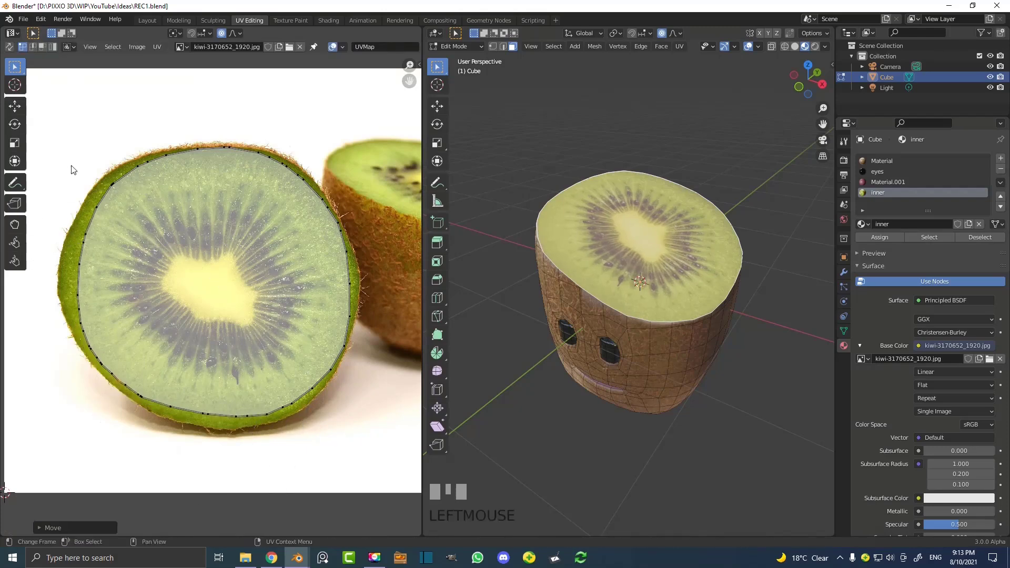
Pull the left and lower UV outline outward to the kiwi slice's skin and nudge its upper edge slightly inward
left_click_drag(81, 284, 73, 285)
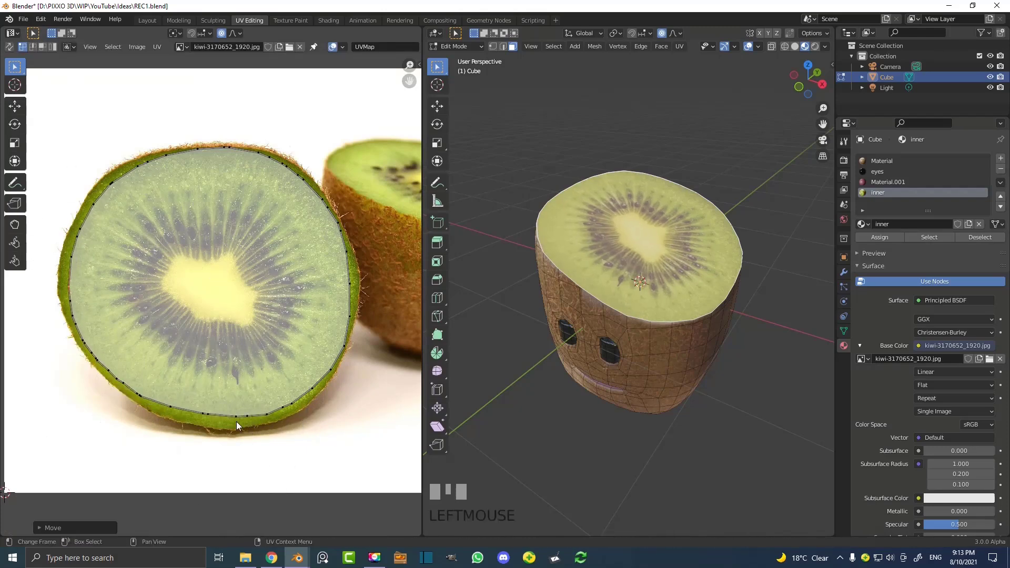
left_click_drag(203, 424, 203, 428)
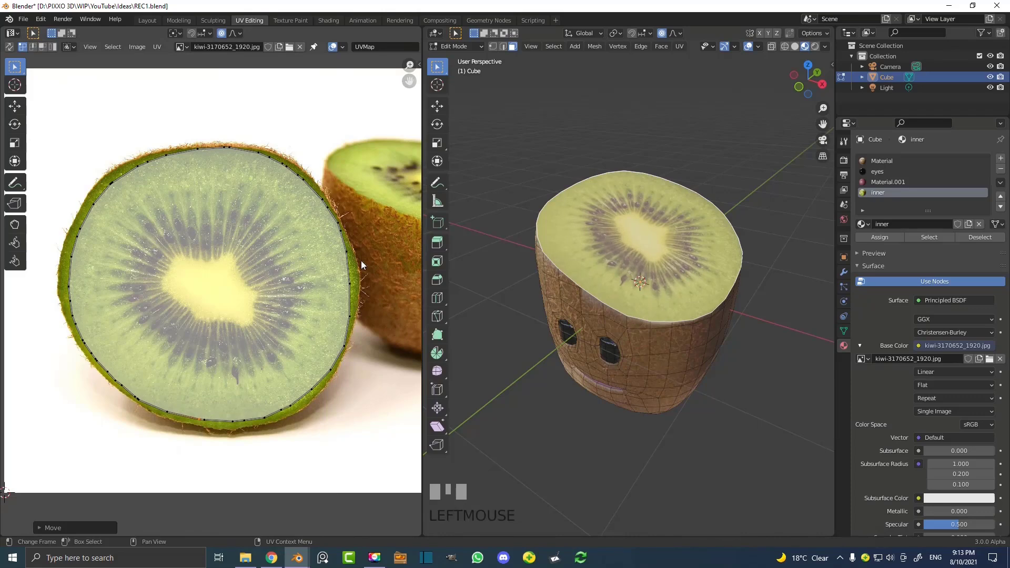
left_click(232, 153)
key("g")
left_click(232, 156)
scroll(623, 281, "up", 4)
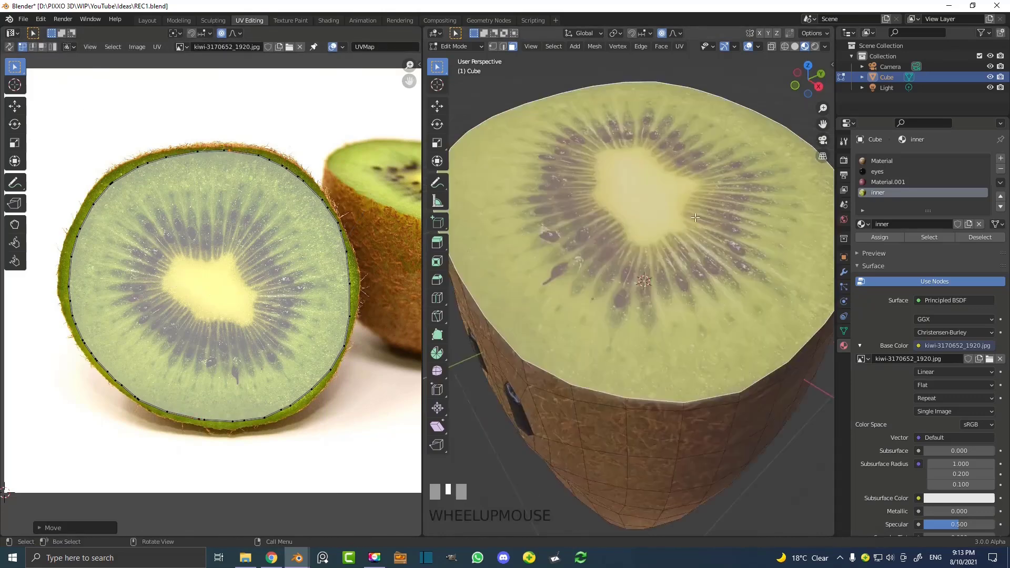
scroll(623, 281, "down", 3)
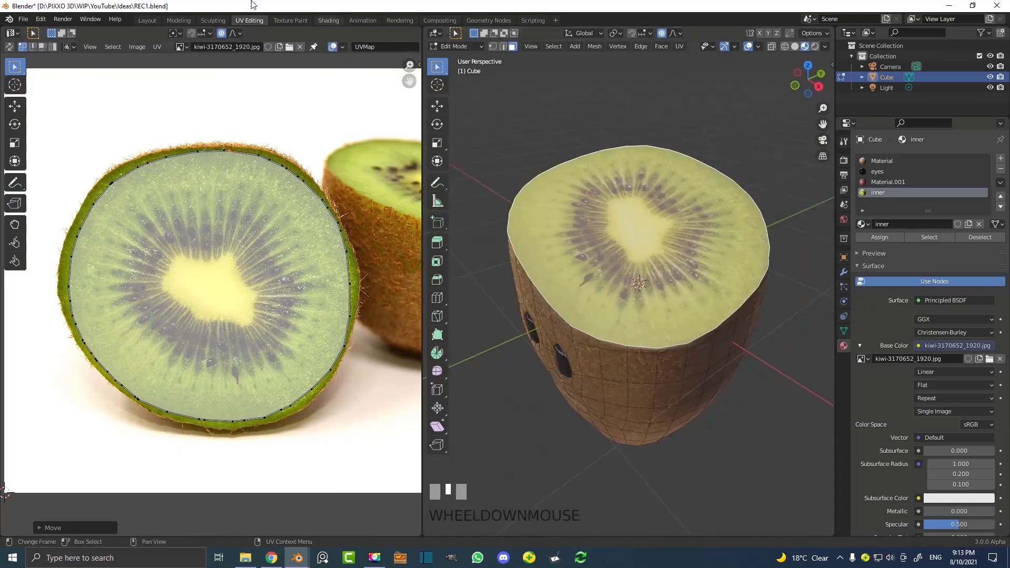
Switch to the Layout workspace and show the kiwi model in material preview
left_click(156, 22)
middle_click_drag(379, 190, 393, 193)
scroll(408, 195, "up", 2)
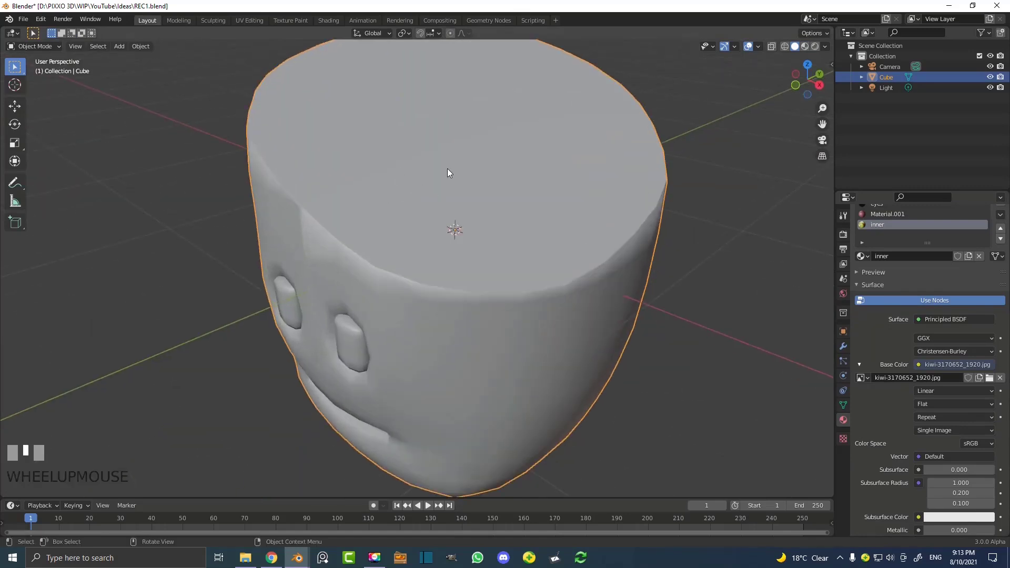
key("z")
left_click(513, 232)
middle_click_drag(460, 201, 472, 219)
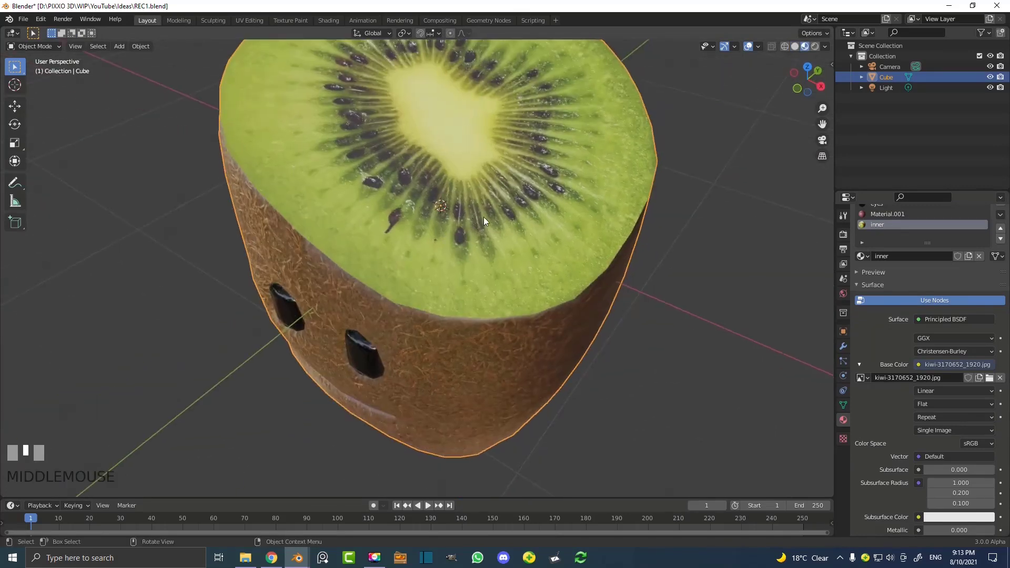
scroll(472, 219, "down", 2)
In Edit Mode, turn off proportional editing and inset the sliced top face slightly to form a thin rim
key("Tab")
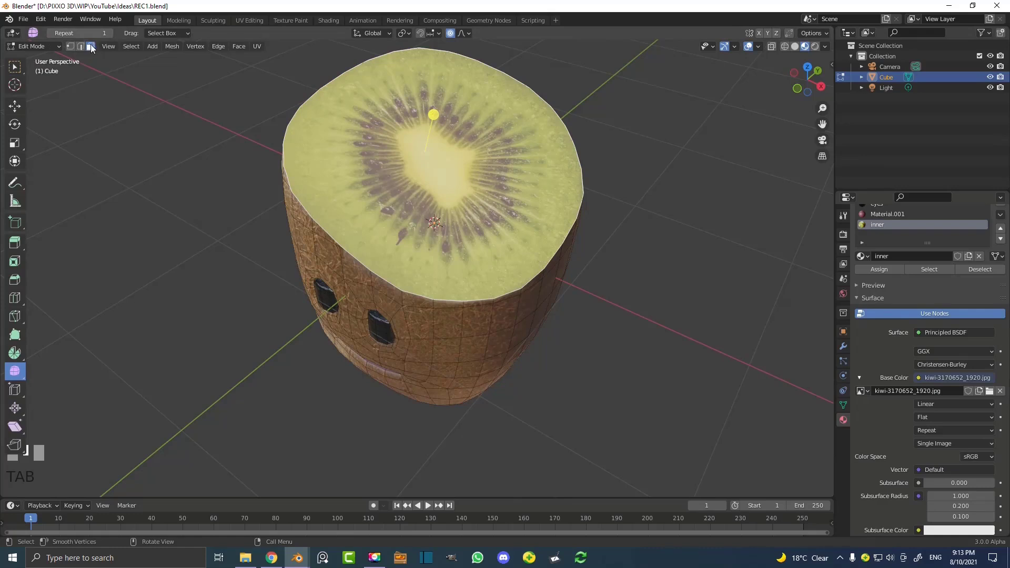
scroll(409, 208, "up", 1)
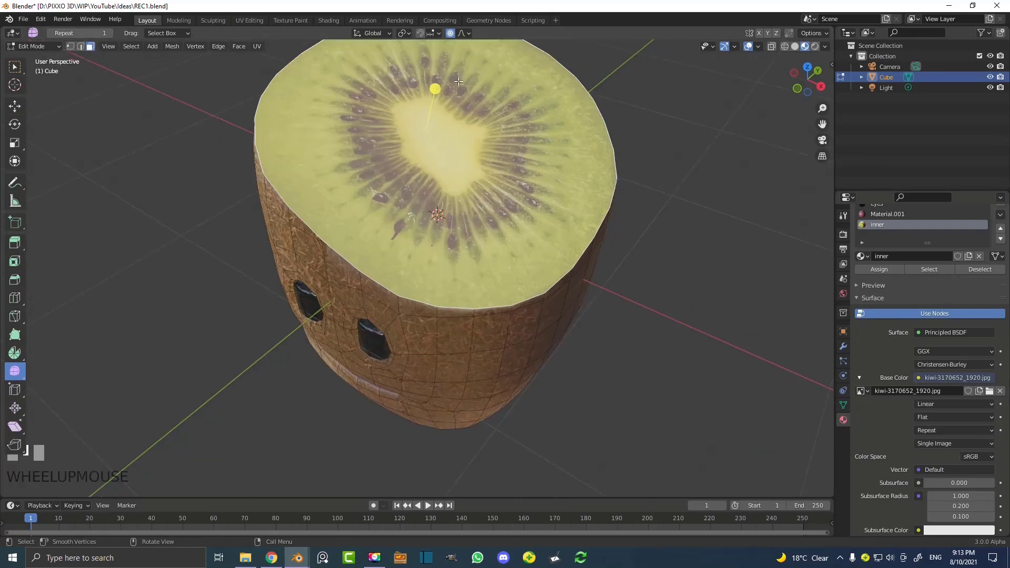
left_click(451, 32)
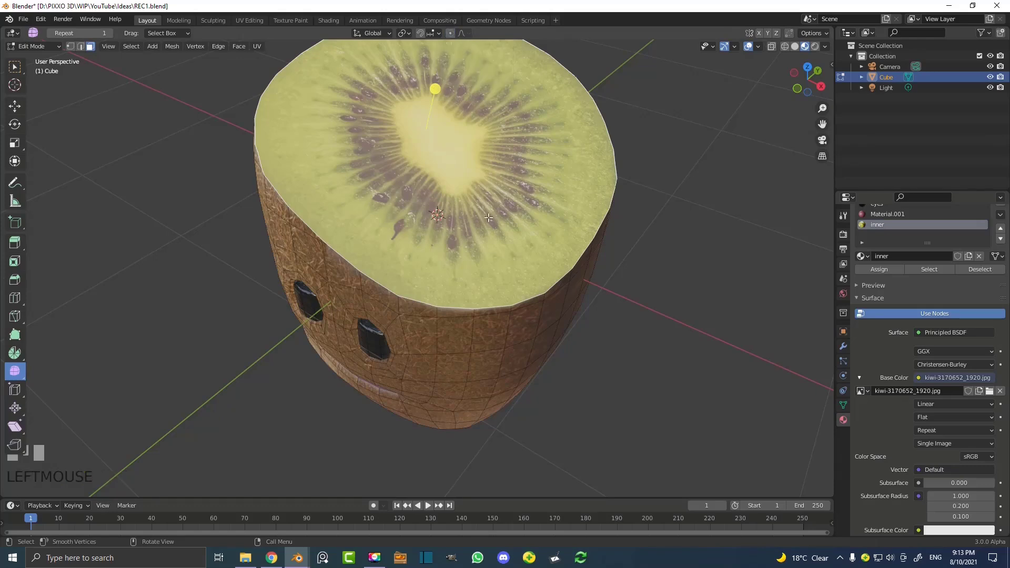
scroll(582, 320, "down", 2)
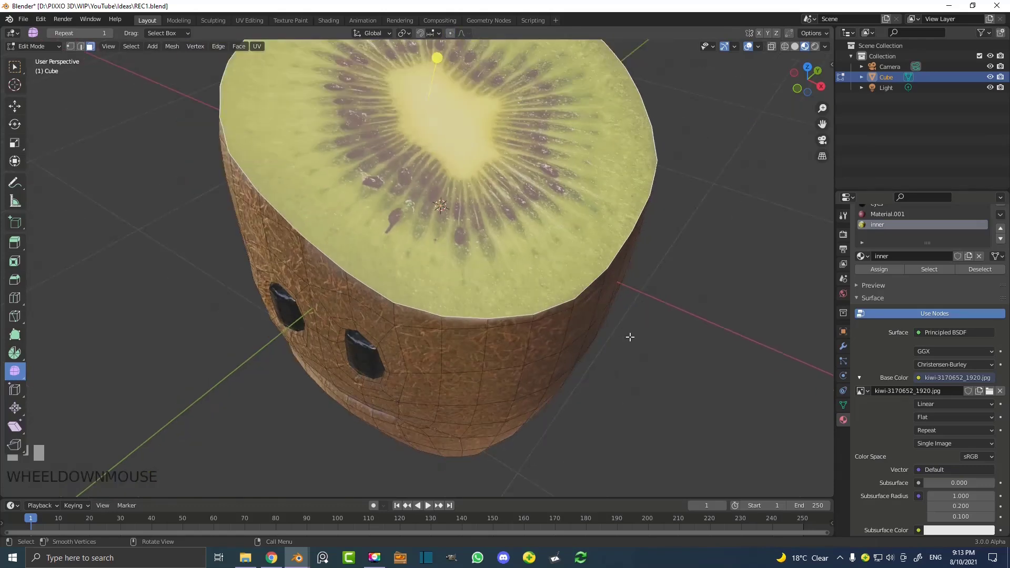
key("i")
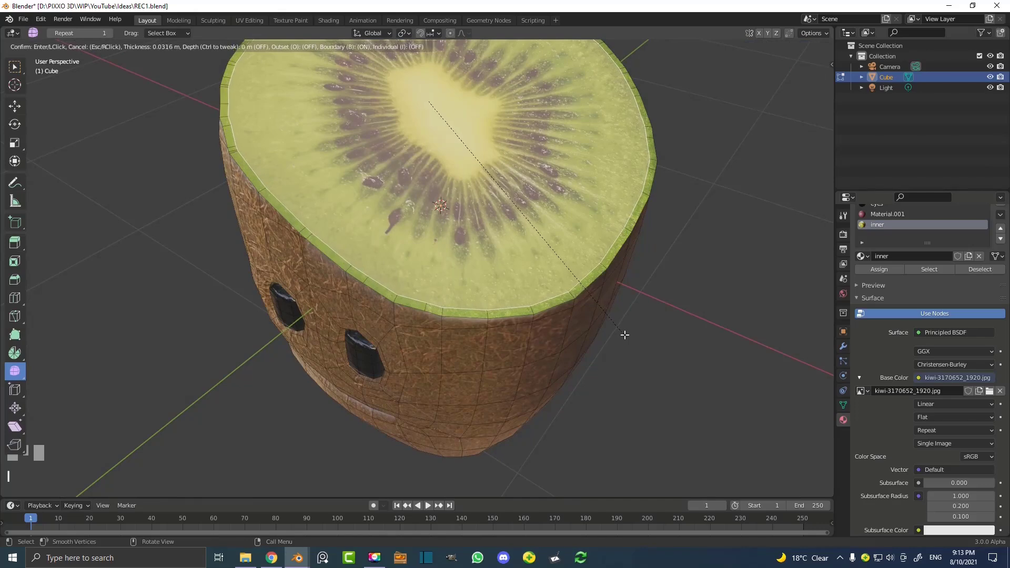
left_click(625, 337)
middle_click_drag(626, 338, 657, 318)
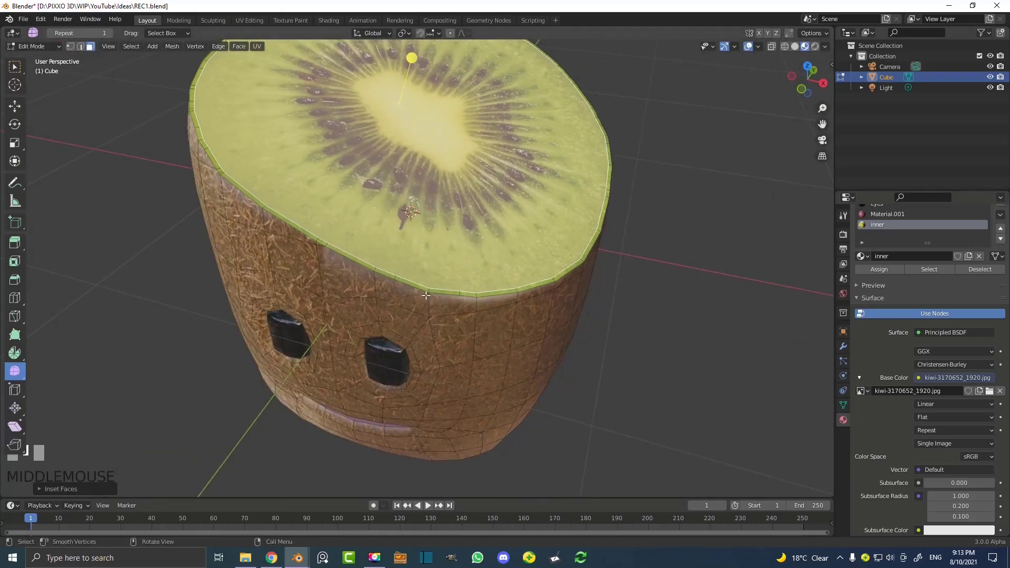
Use Shrink/Fatten to raise the inset top face about 0.012 m along its normal
key("alt+s")
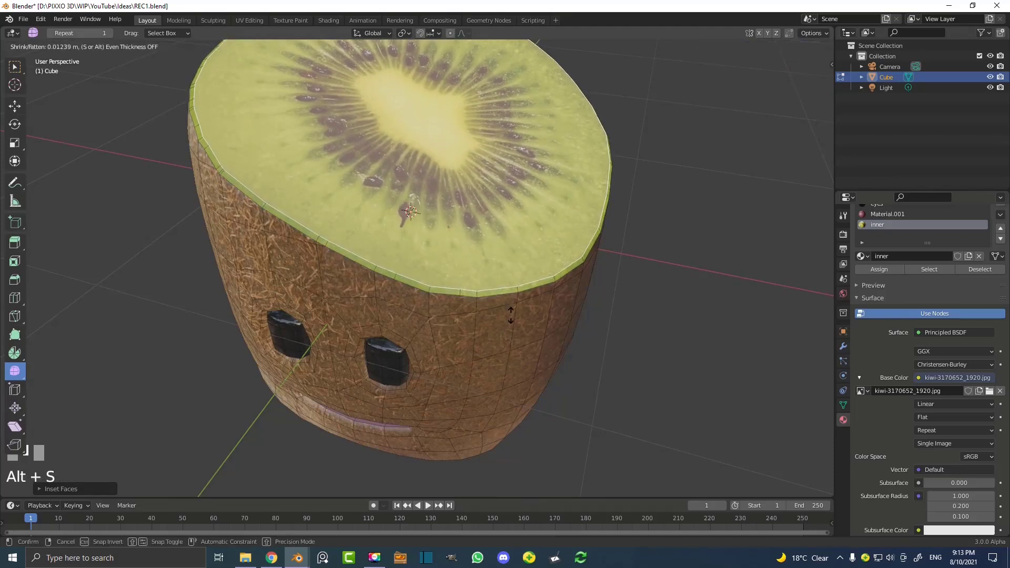
left_click(510, 315)
middle_click_drag(510, 316, 405, 238)
scroll(405, 238, "up", 3)
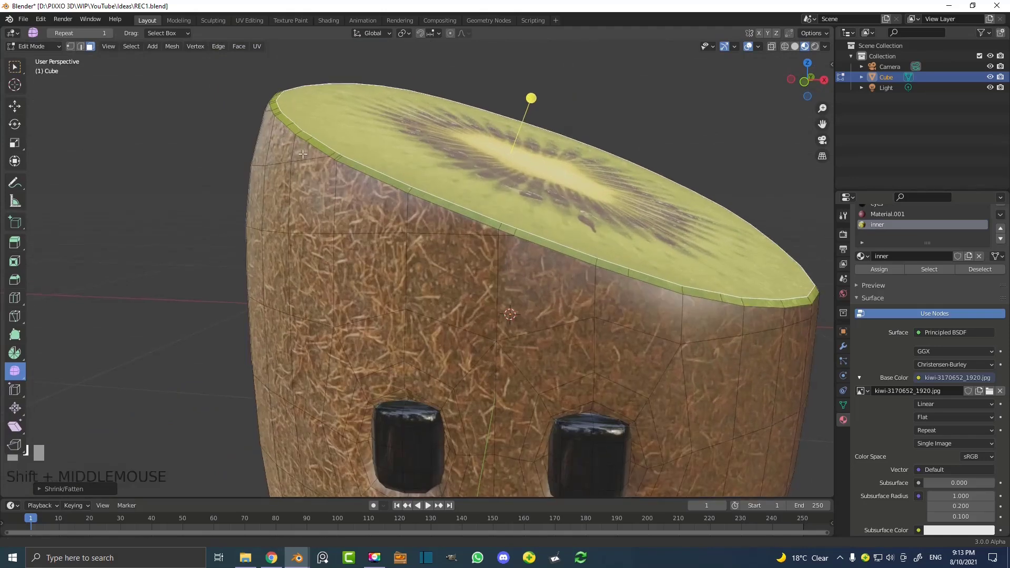
scroll(286, 188, "up", 4)
scroll(292, 189, "down", 3)
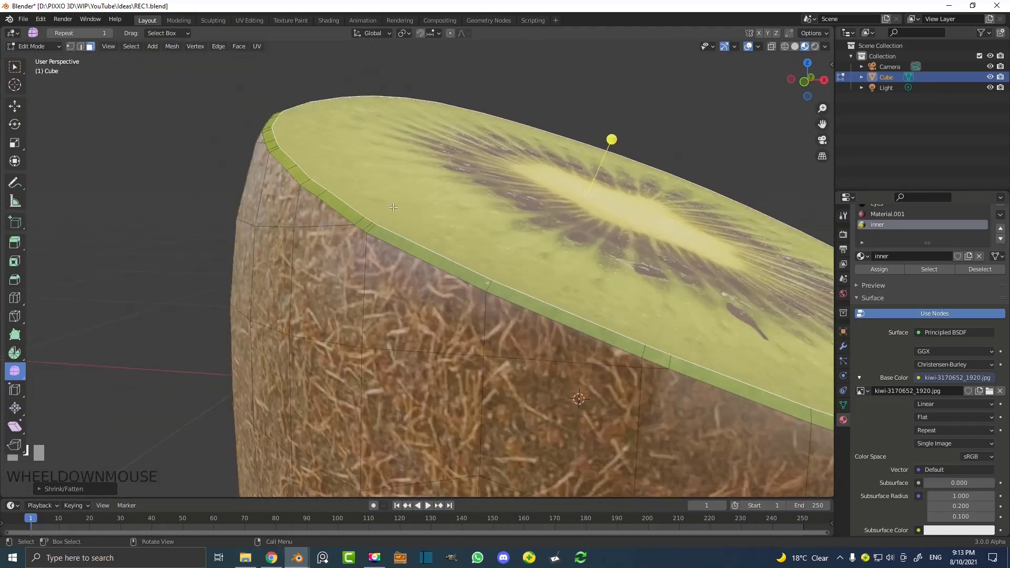
scroll(522, 264, "down", 3)
Add a Subdivision Surface modifier to the kiwi and inspect the smoothed rim in Object Mode
left_click(843, 346)
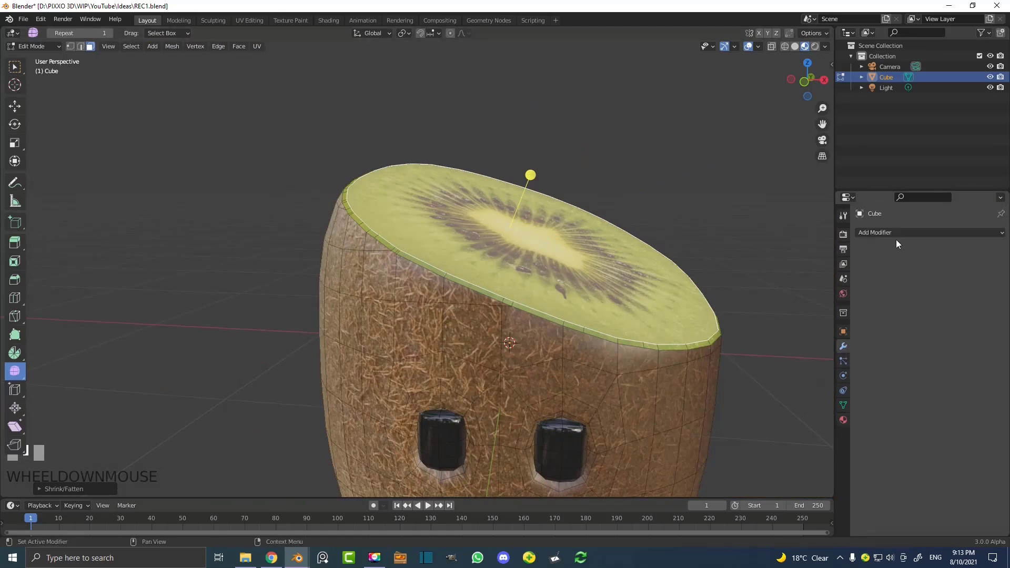
left_click(892, 232)
left_click(827, 424)
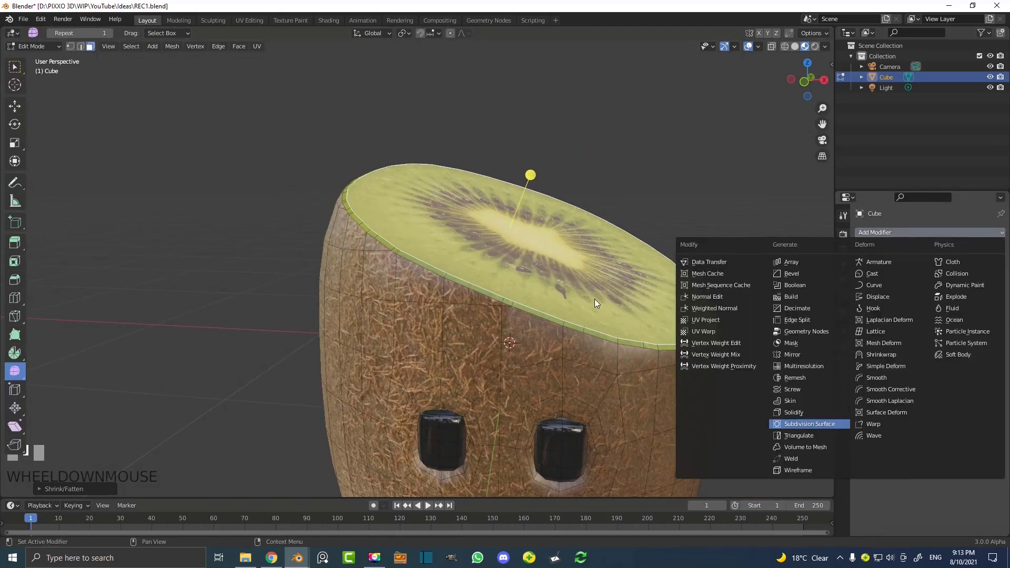
scroll(591, 303, "down", 3)
key("Tab")
middle_click_drag(624, 286, 492, 338)
scroll(405, 227, "up", 4)
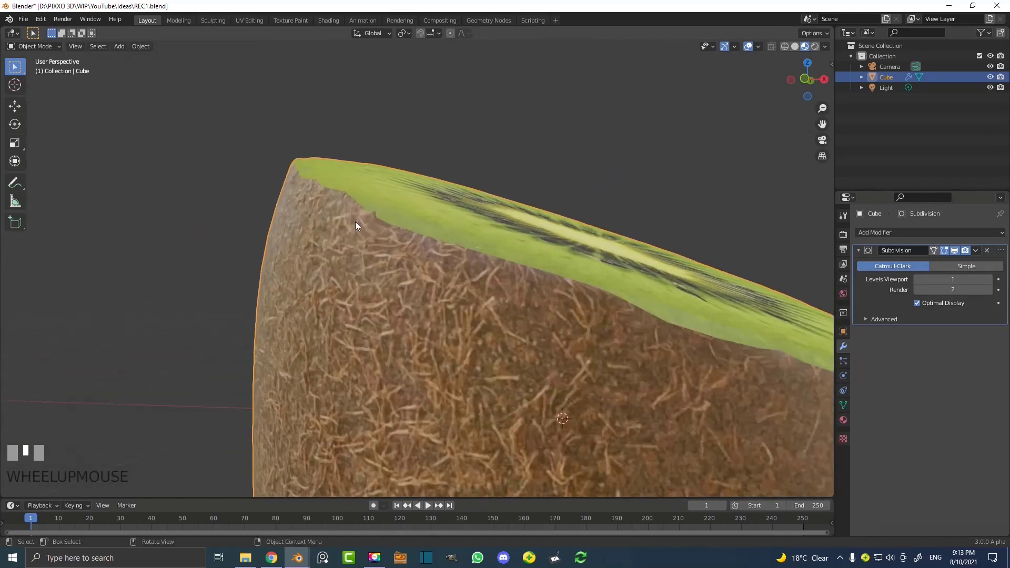
In Edit Mode, merge the short edge at the jagged spot below the cut rim at its center
key("Tab")
middle_click_drag(388, 218, 409, 244)
scroll(410, 244, "up", 4)
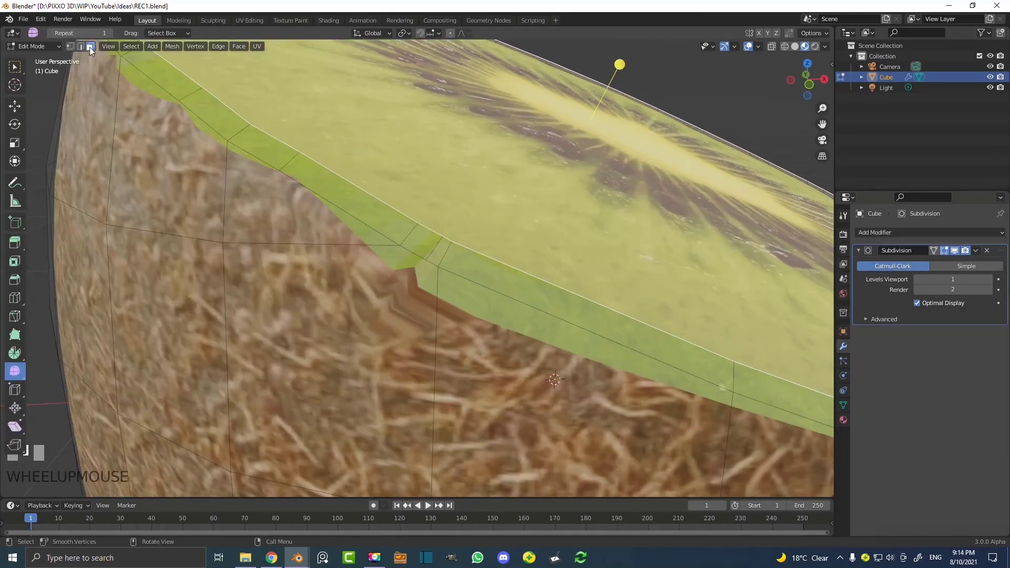
left_click(90, 47)
left_click(381, 274)
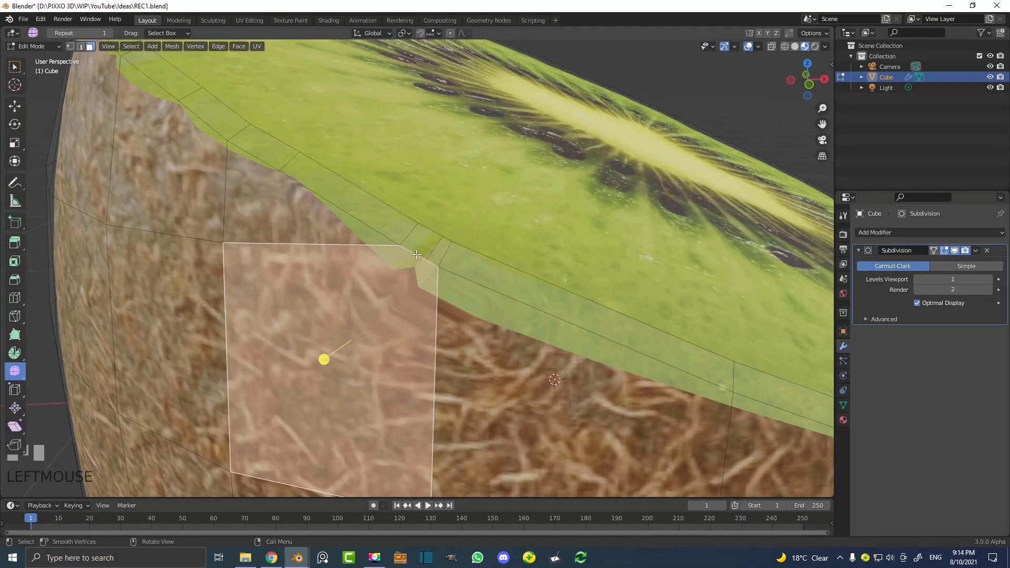
key("2")
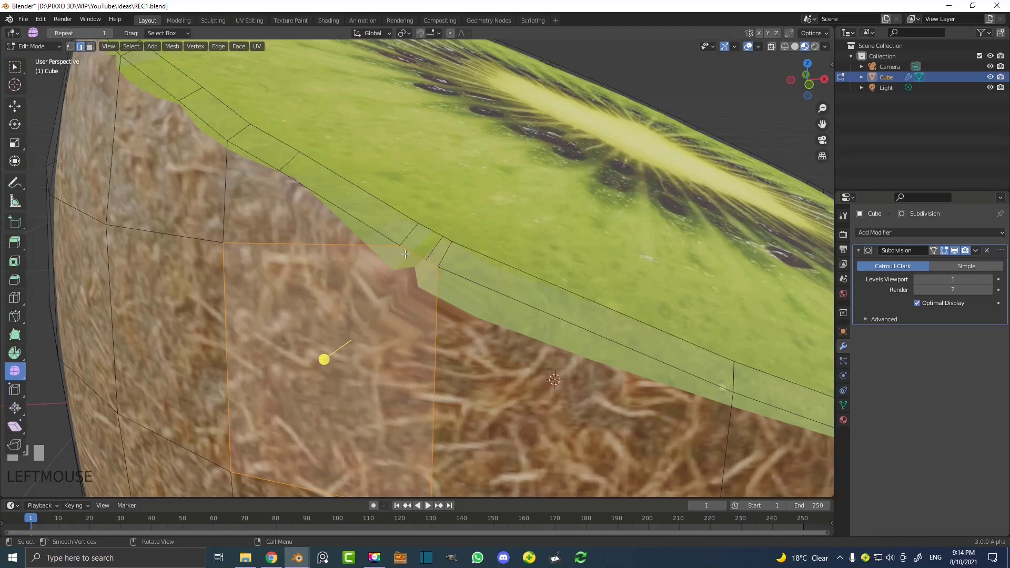
left_click(423, 254)
left_click(432, 263, "shift")
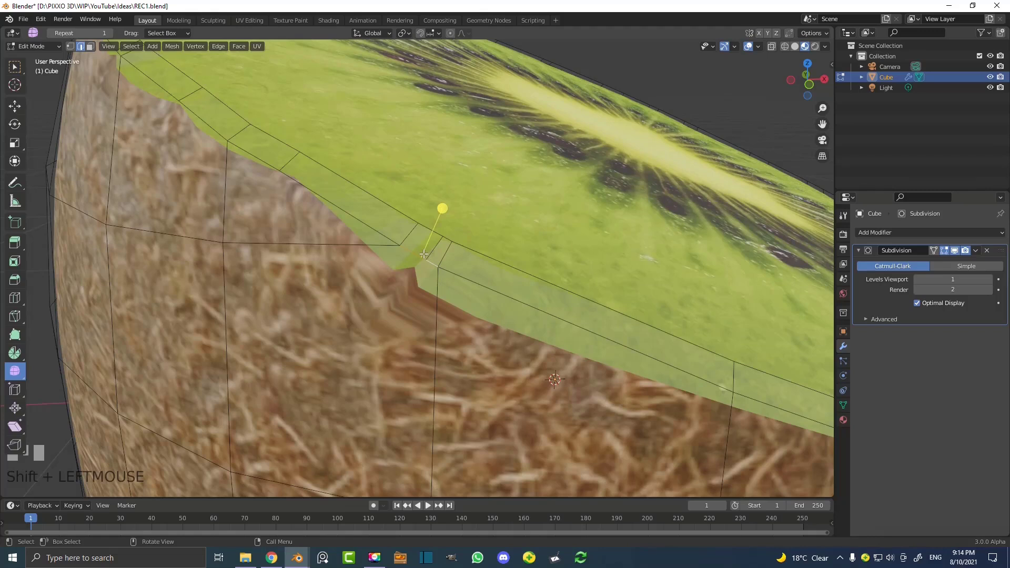
key("F3")
type("merg")
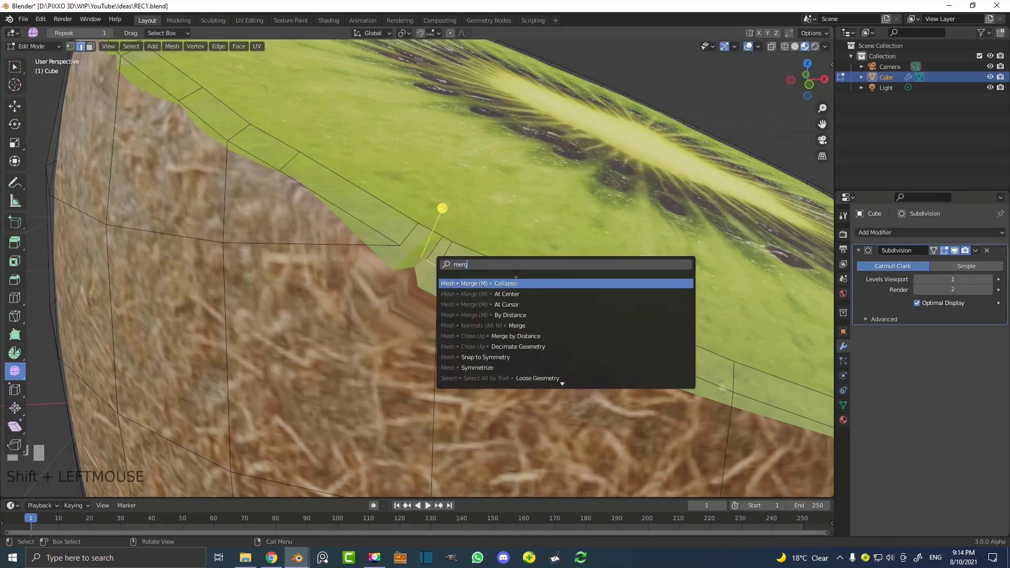
key("Down")
key("Return")
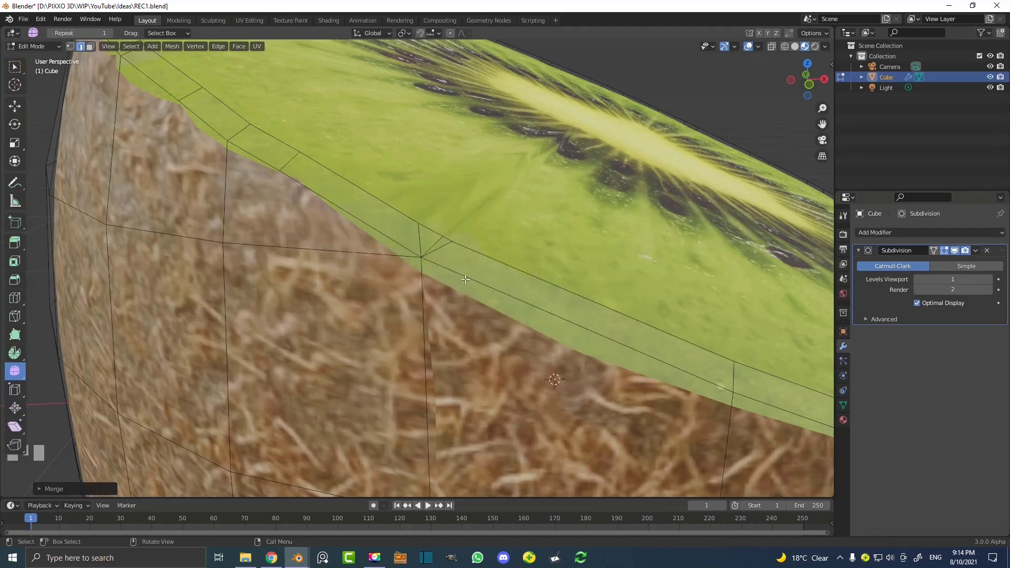
Examine the edges bounding the front skin face just below the rim by selecting them one after another
scroll(392, 272, "down", 3)
middle_click_drag(392, 273, 355, 266)
middle_click_drag(652, 373, 502, 273, "shift")
middle_click_drag(378, 251, 358, 224)
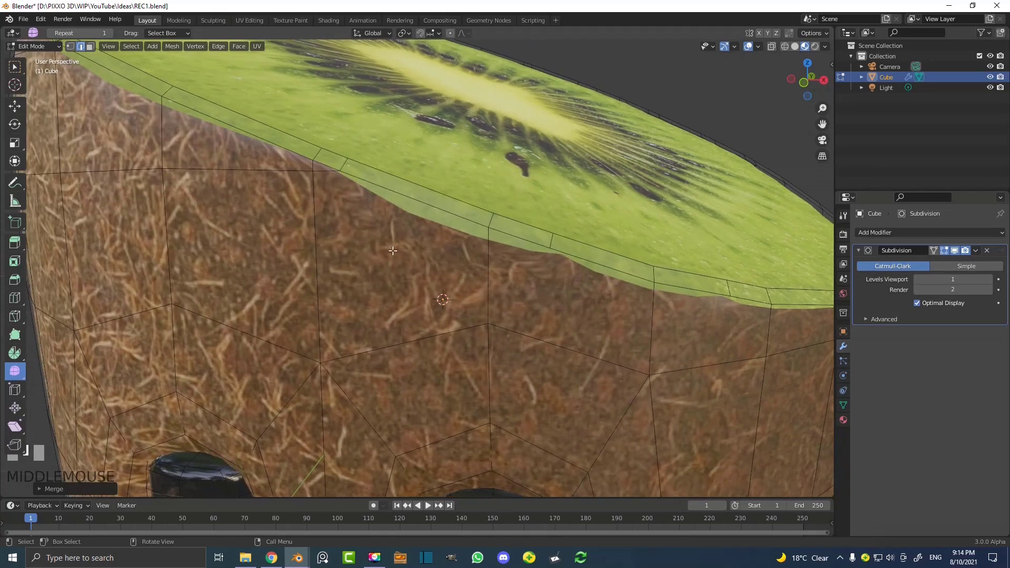
left_click(375, 187)
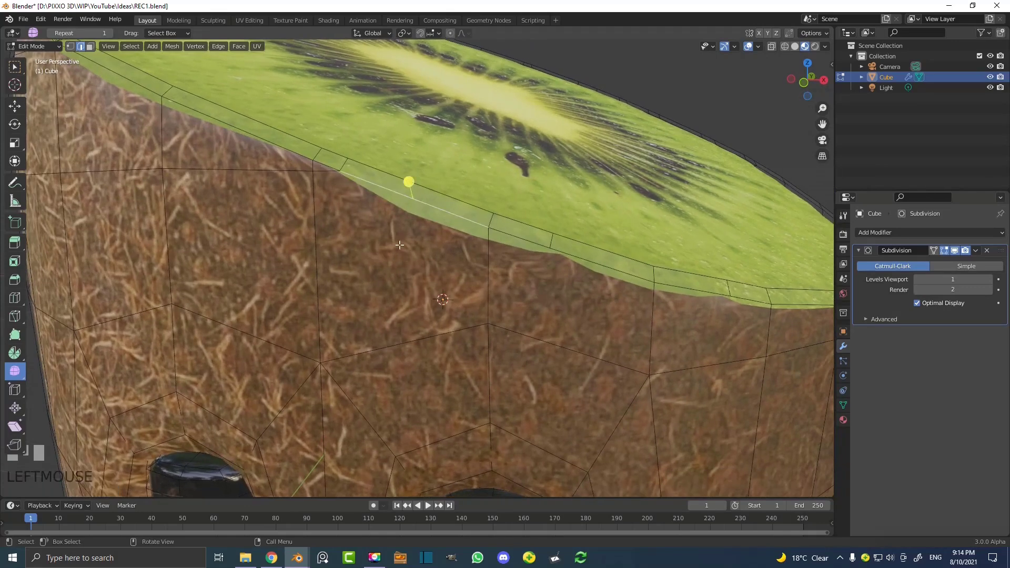
left_click(488, 284, "shift")
left_click(445, 337, "shift")
left_click(315, 247, "shift")
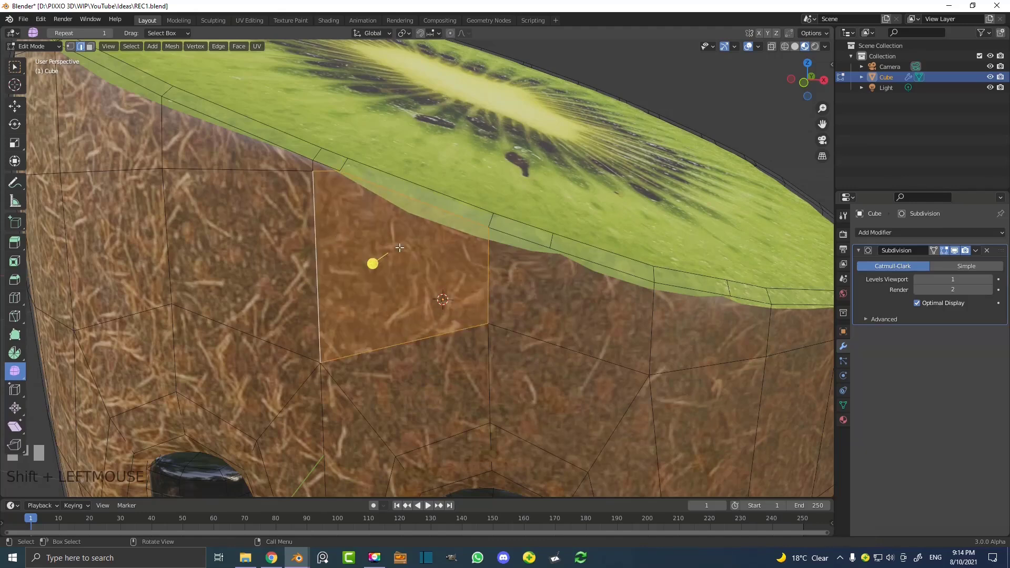
Merge the short extra edge at the upper corner of that front skin face at its center
scroll(316, 141, "up", 4)
middle_click_drag(233, 66, 364, 213, "shift")
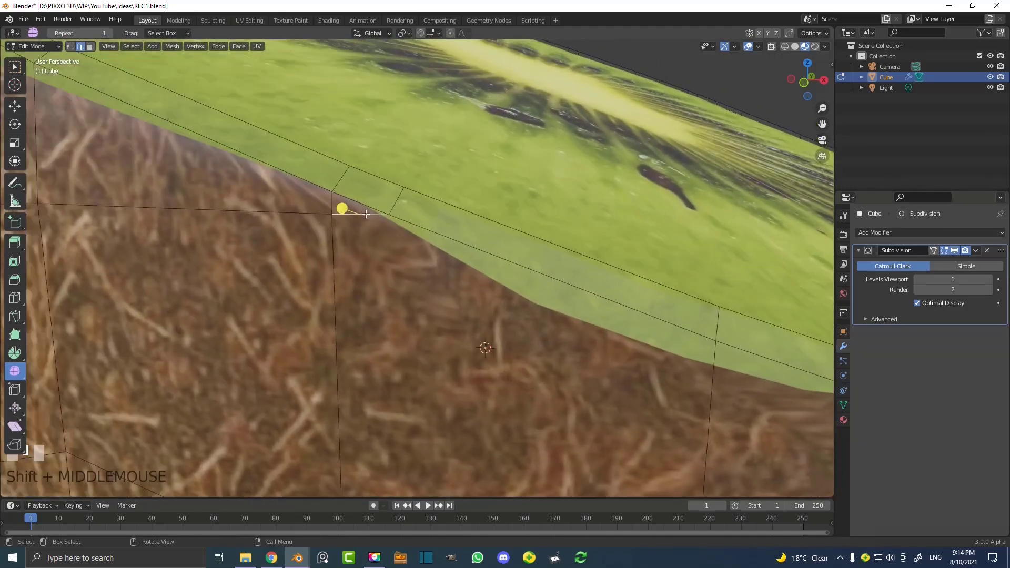
left_click(361, 213)
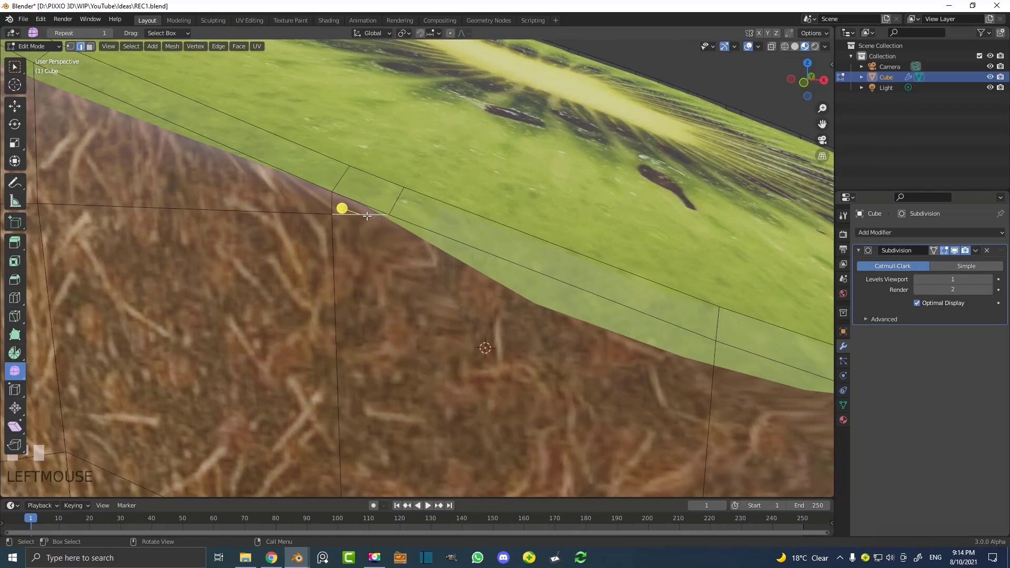
key("F3")
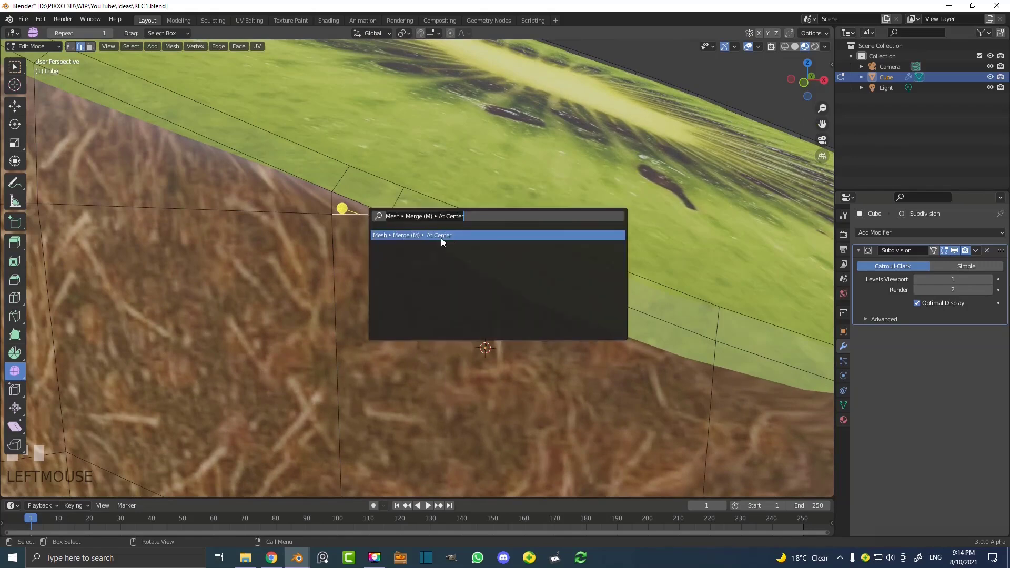
key("Return")
scroll(461, 269, "down", 4)
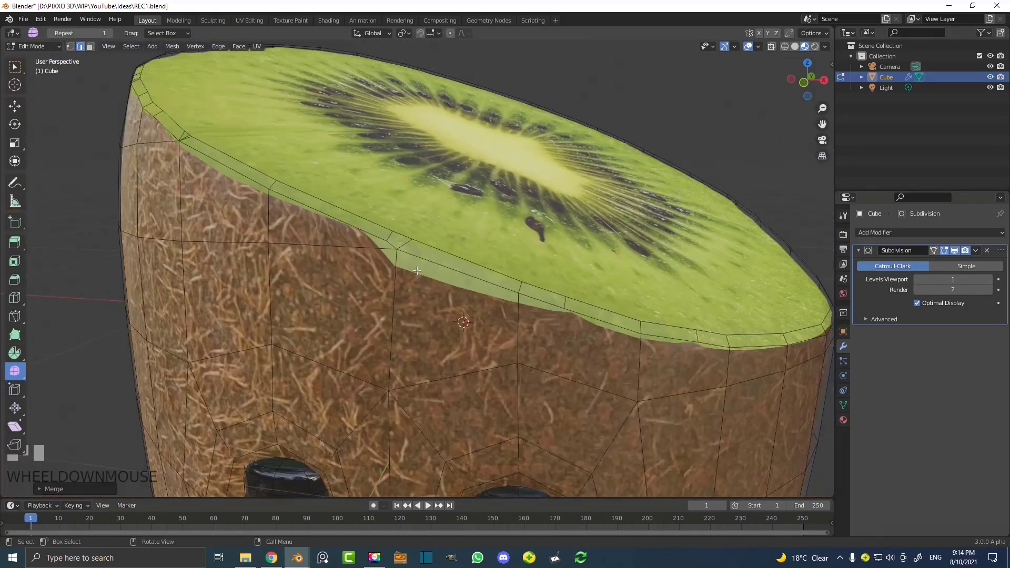
Add a loop cut around the middle of the rim band between the skin and the cut surface
scroll(365, 233, "up", 2)
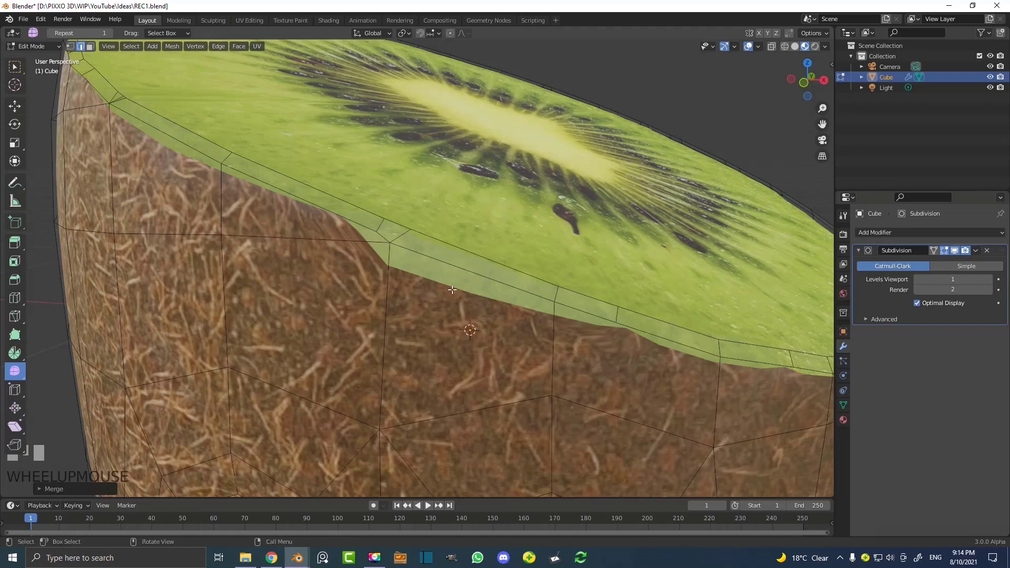
middle_click_drag(398, 239, 370, 233)
scroll(396, 261, "up", 4)
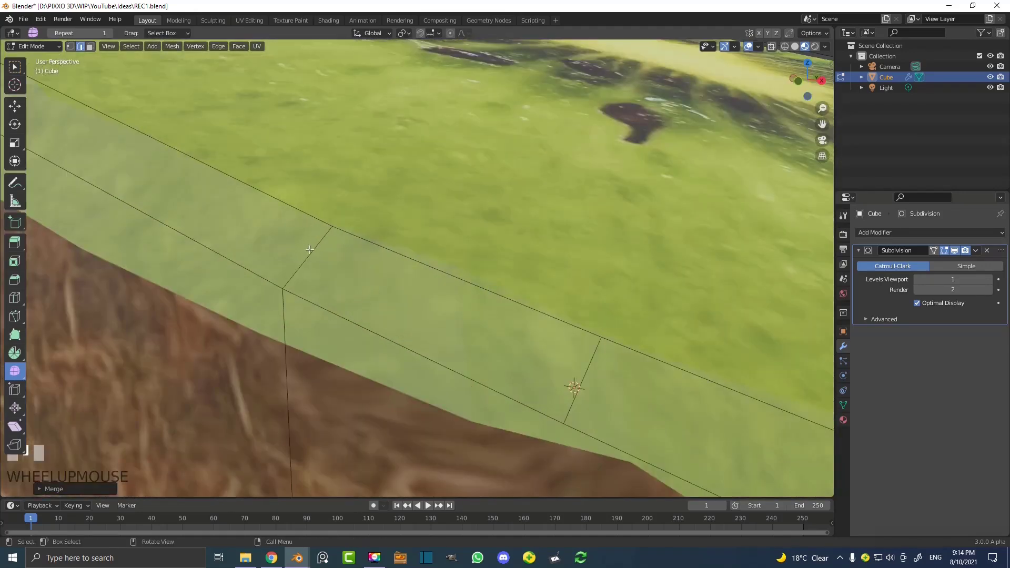
key("ctrl+r")
left_click(312, 251)
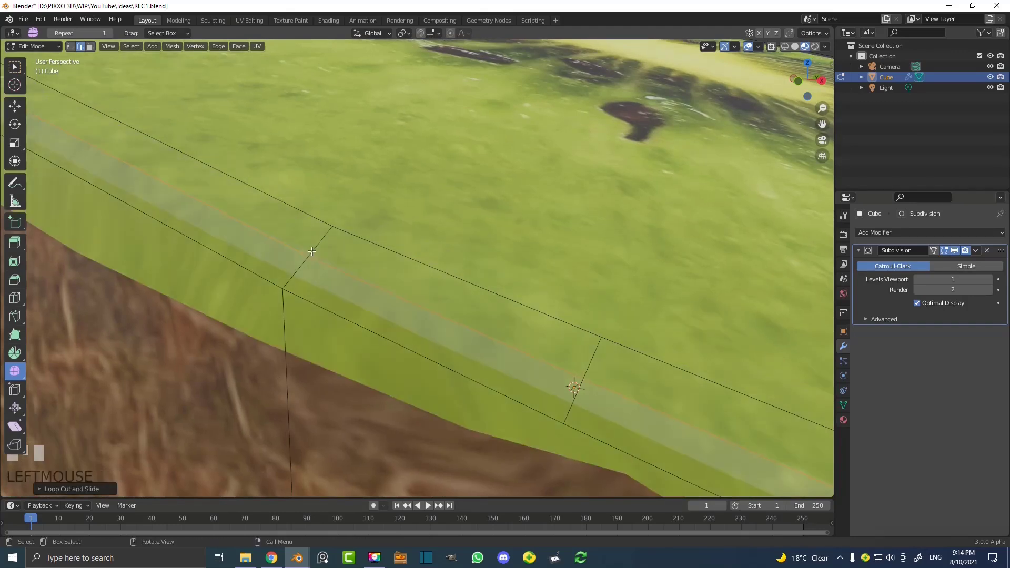
Select the lower loop of faces around the rim band and open the kiwi's material settings
scroll(312, 251, "down", 6)
middle_click_drag(237, 184, 165, 122)
scroll(340, 157, "up", 3)
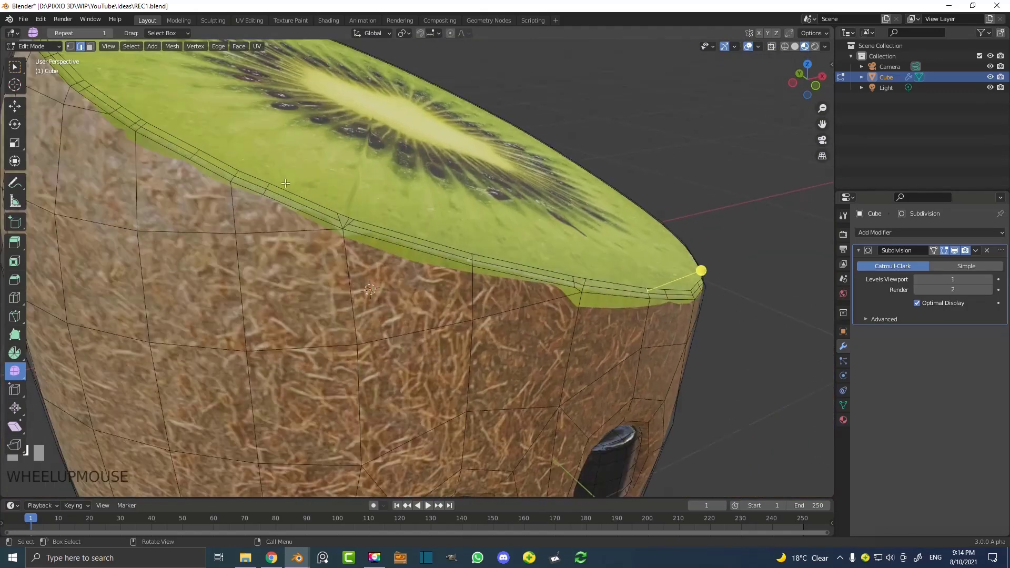
left_click(92, 48)
middle_click_drag(463, 211, 379, 226)
scroll(466, 251, "up", 3)
middle_click_drag(534, 241, 431, 281)
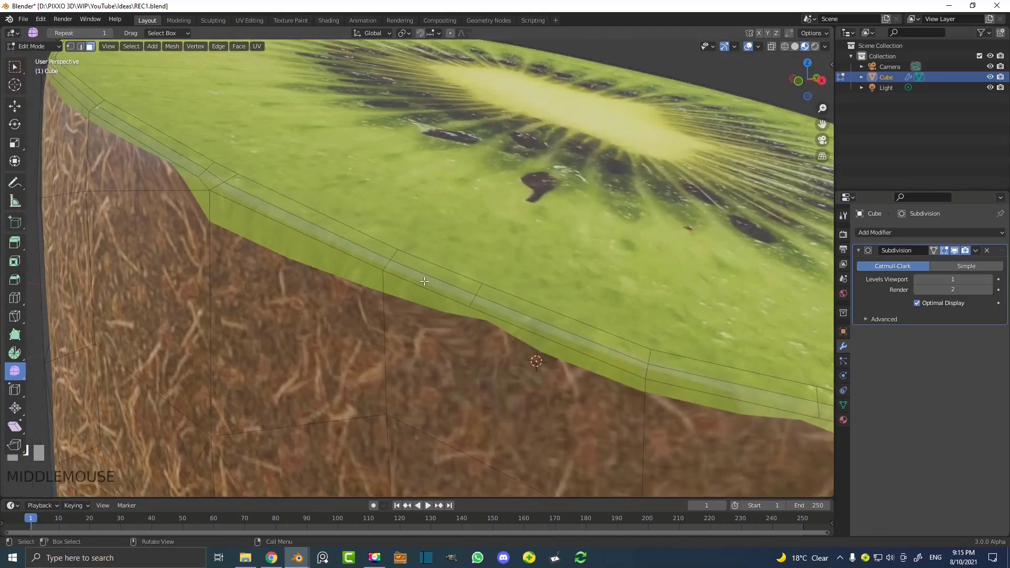
left_click(388, 265, "alt+shift")
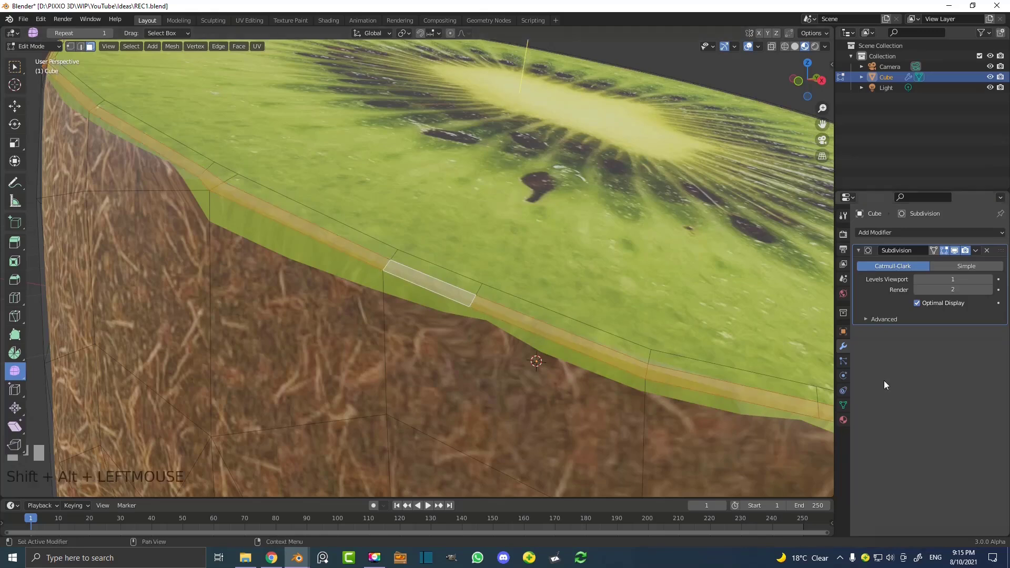
left_click(843, 420)
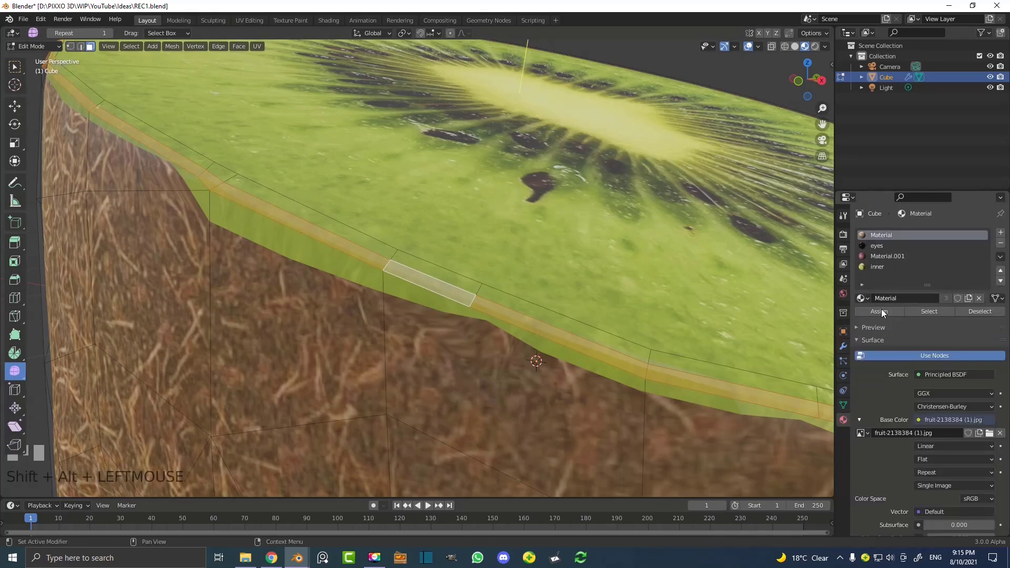
Try the Material slot on the selected rim face loop and reassign the inner material to those faces
left_click(870, 312)
scroll(236, 239, "up", 2)
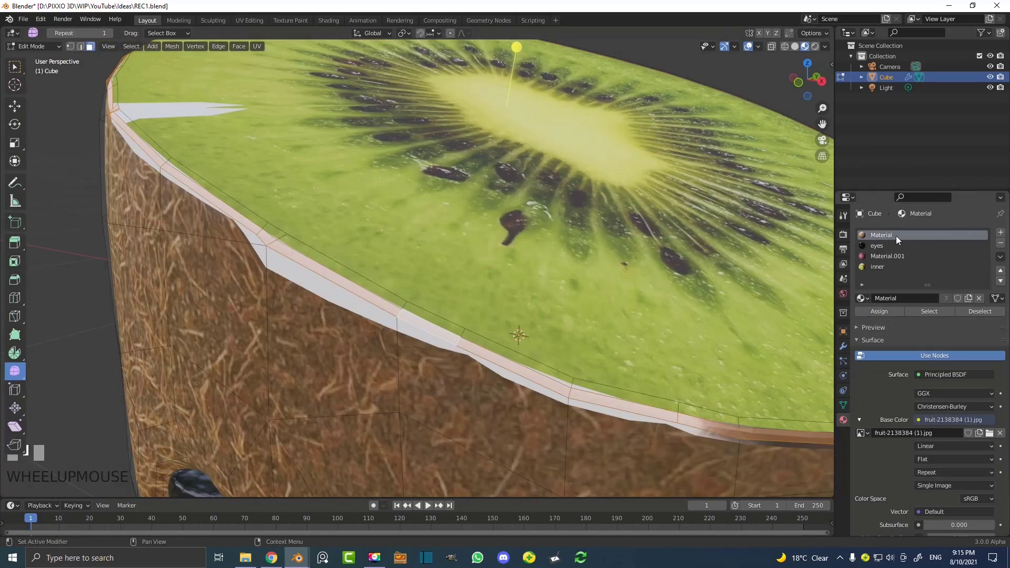
left_click(876, 269)
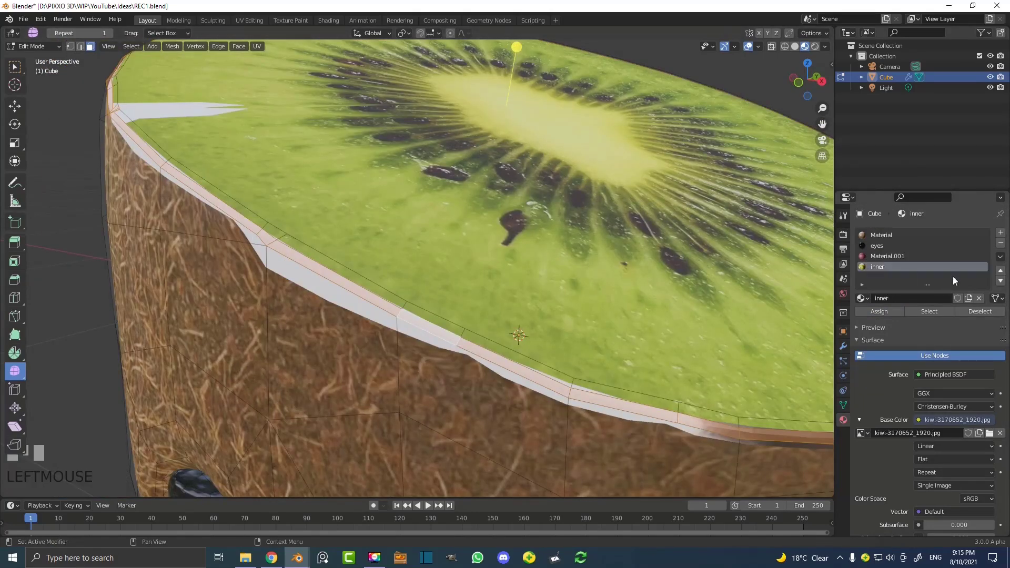
left_click(884, 310)
scroll(415, 283, "down", 2)
middle_click_drag(415, 283, 404, 258)
key("Tab")
left_click(410, 257)
key("Tab")
Crease the edge loop running around the middle of the kiwi's cut rim
middle_click_drag(284, 254, 326, 258)
scroll(387, 228, "up", 2)
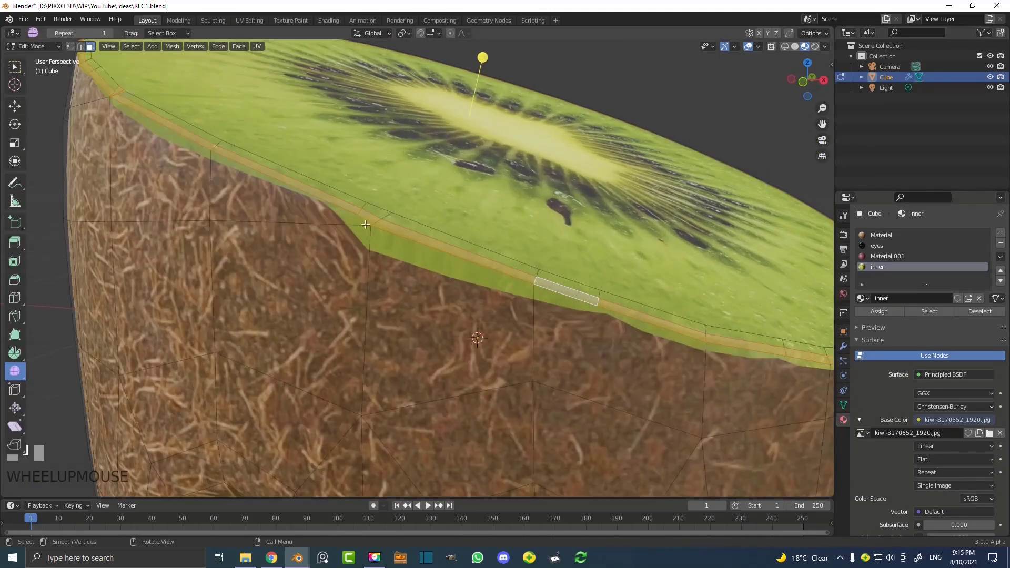
middle_click_drag(234, 220, 200, 179)
key("alt+a")
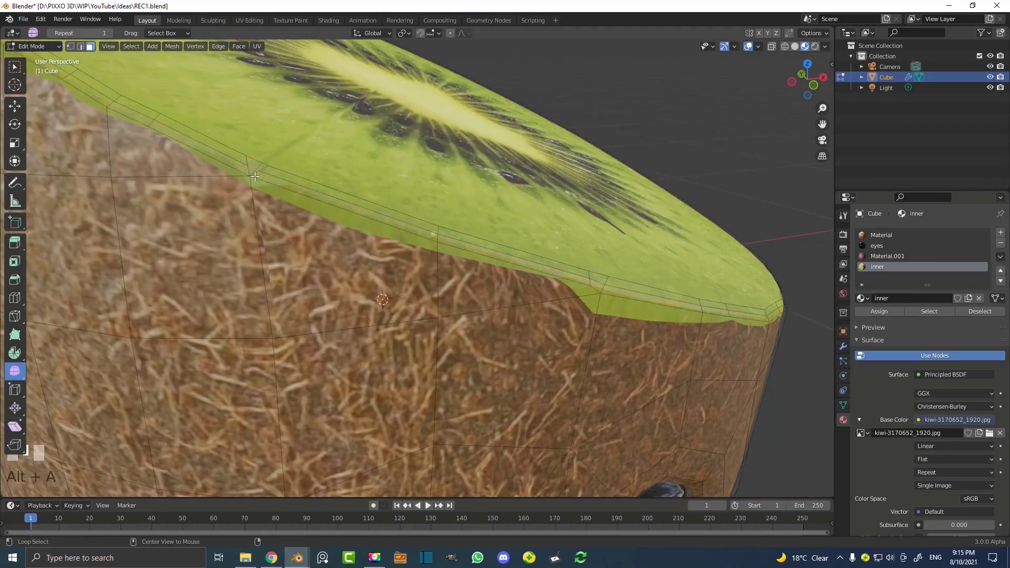
left_click(81, 47)
middle_click_drag(226, 203, 252, 226)
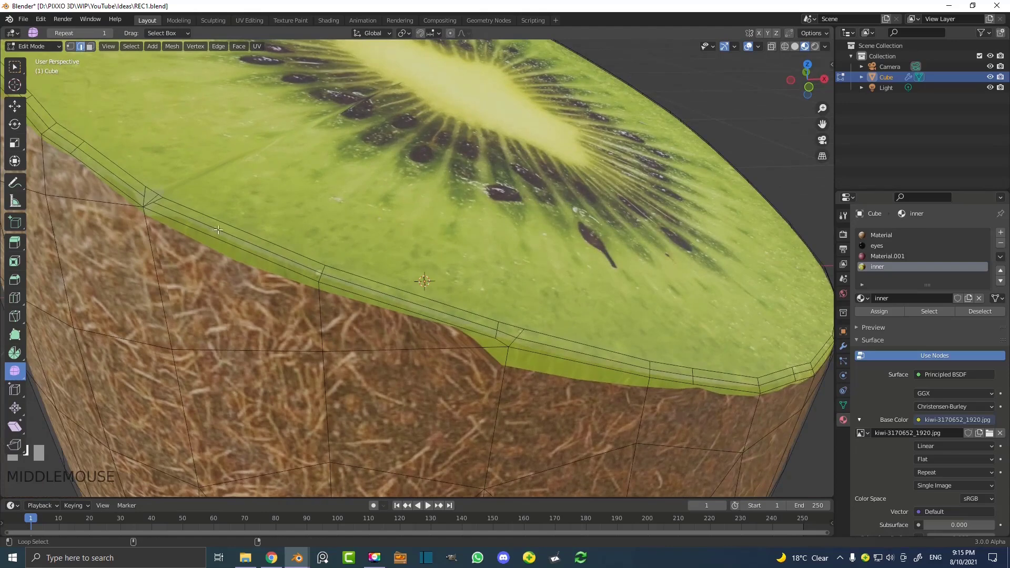
left_click(222, 230, "alt+shift")
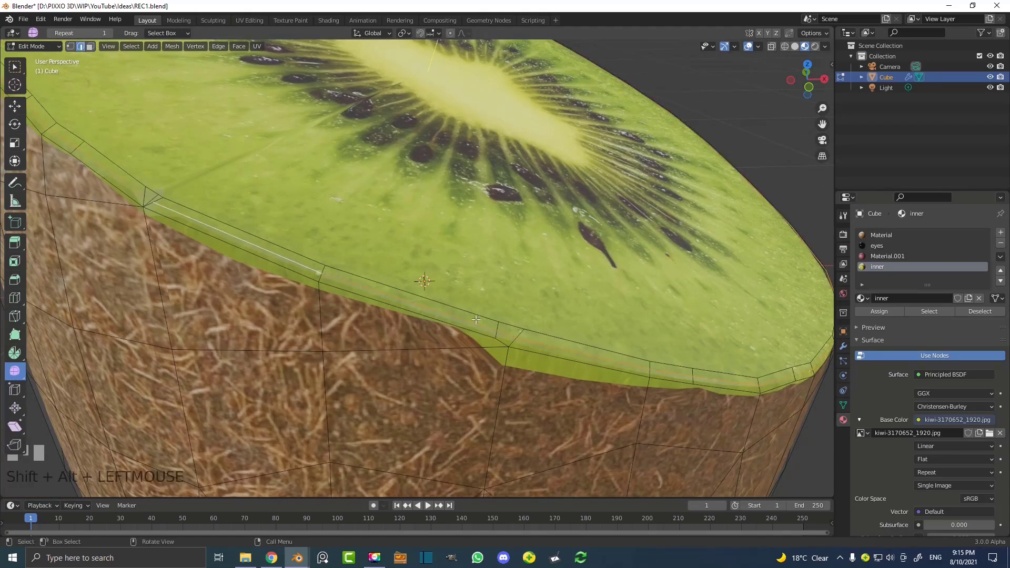
middle_click_drag(187, 239, 252, 237, "shift")
scroll(451, 223, "up", 3)
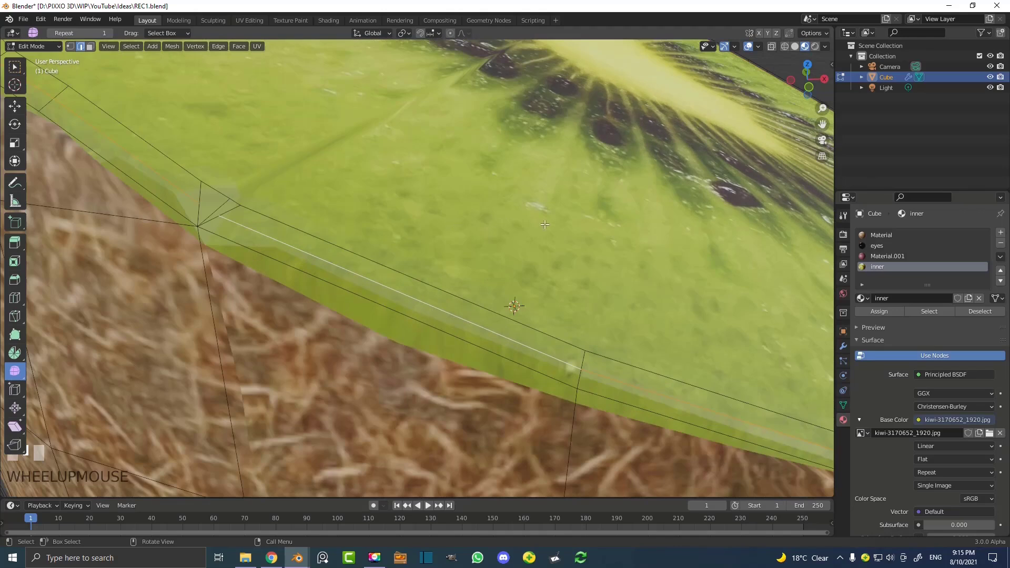
key("shift+e")
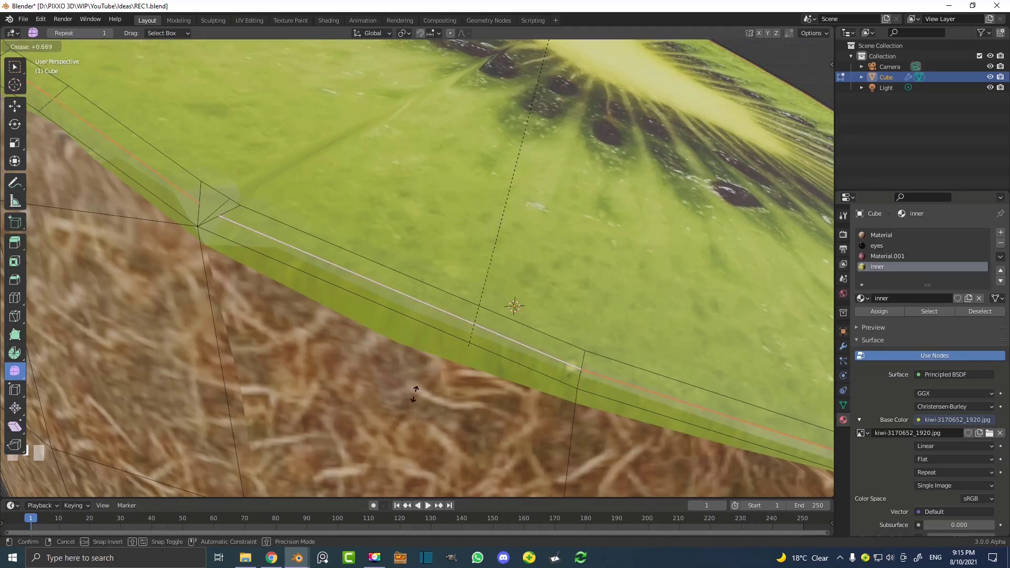
left_click(444, 322)
scroll(443, 322, "down", 5)
scroll(369, 316, "up", 4)
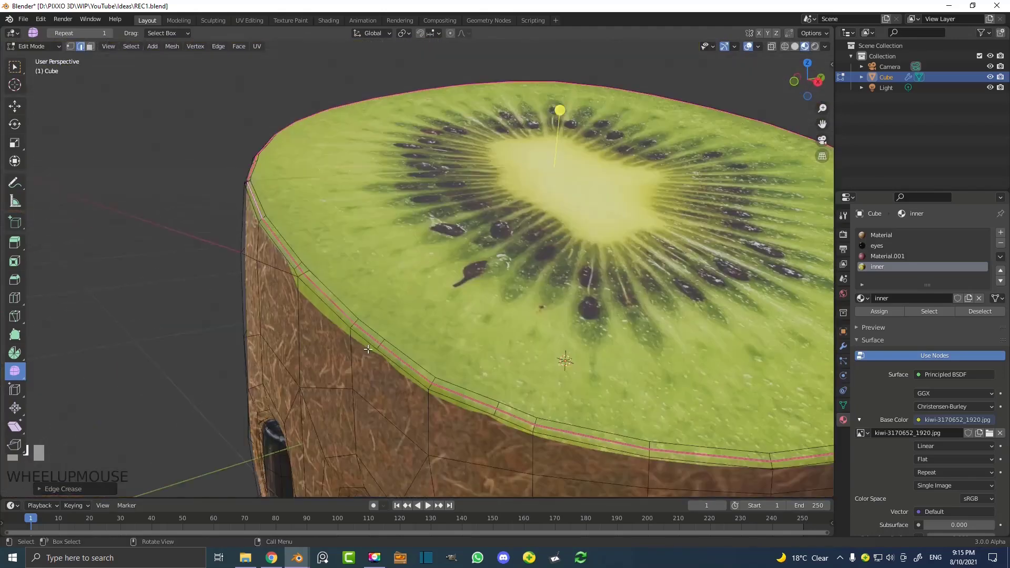
Crease the inner edge loop that borders the sliced green face as well
scroll(333, 316, "up", 1)
left_click(278, 297, "alt+shift")
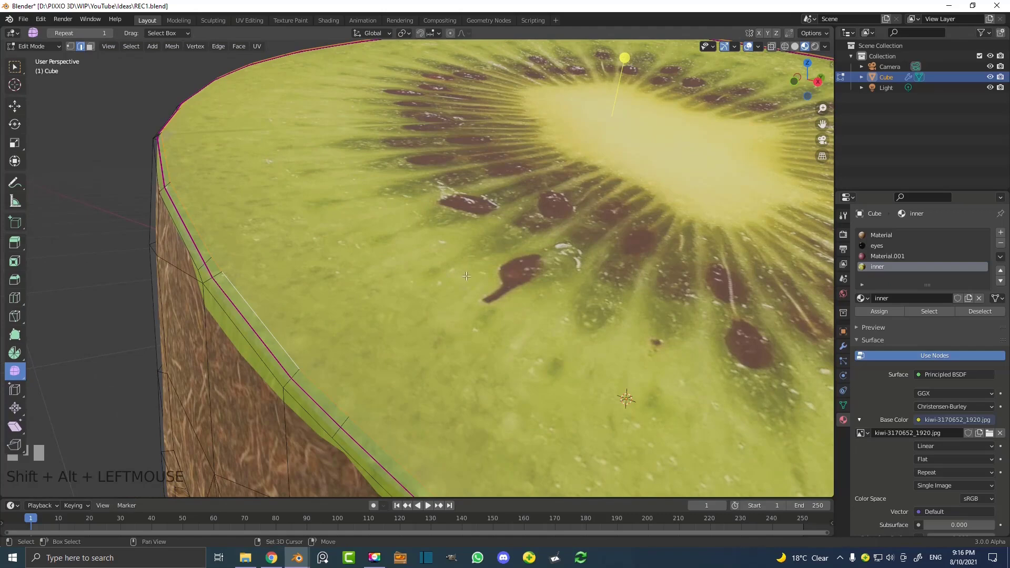
key("shift+e")
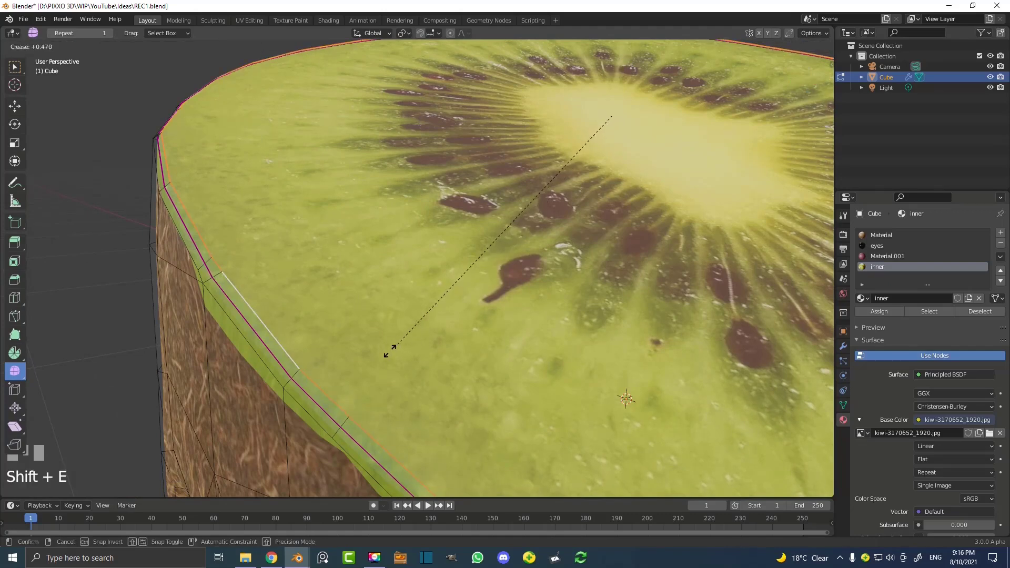
left_click(388, 349)
Knife-cut a new edge line across the brown skin faces just below the front of the rim
middle_click_drag(389, 351, 415, 228)
scroll(444, 277, "up", 3)
scroll(415, 228, "up", 2)
scroll(285, 190, "up", 1)
key("k")
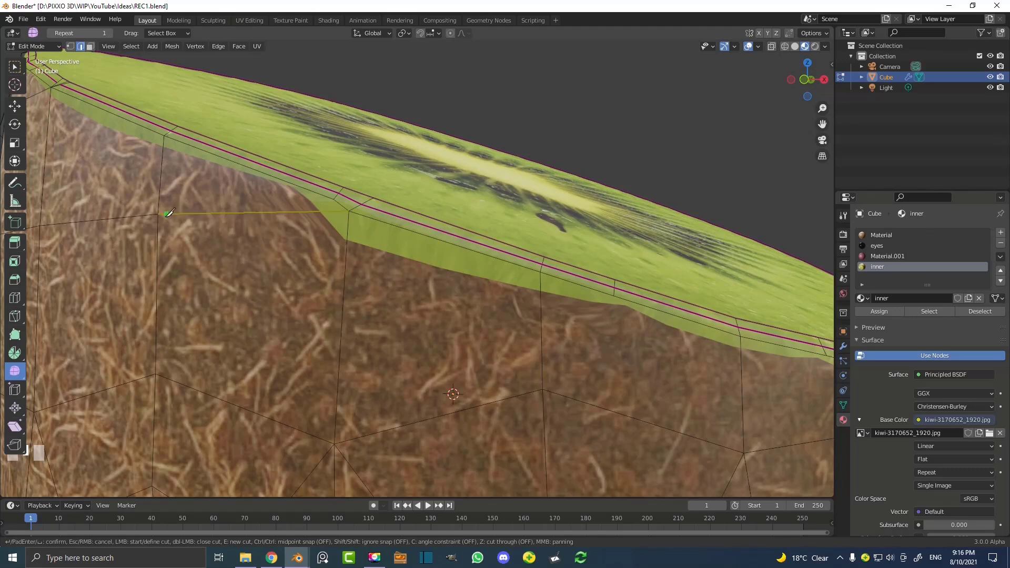
left_click(158, 214)
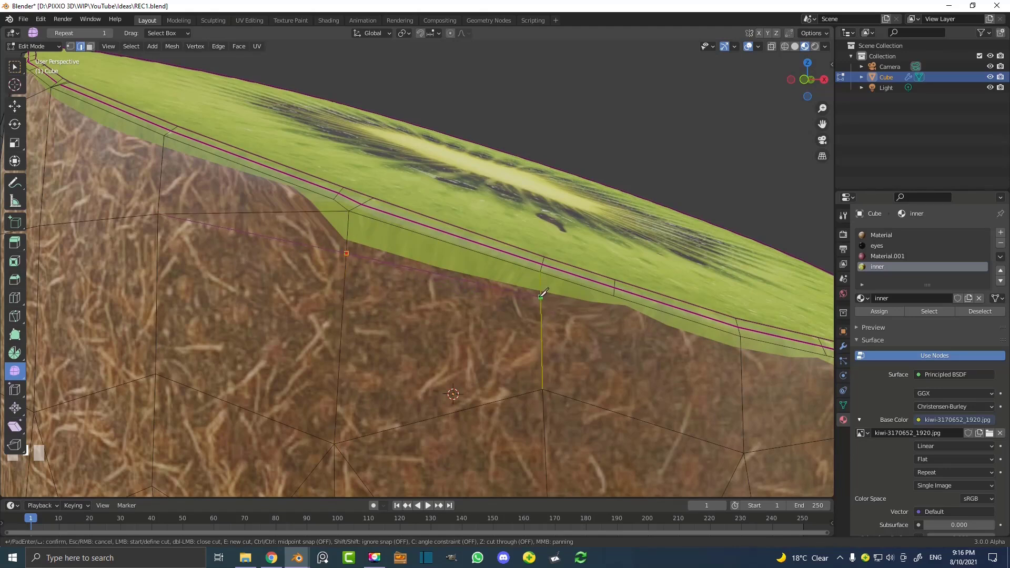
left_click(541, 296)
key("Return")
scroll(229, 226, "down", 5)
middle_click_drag(229, 226, 192, 232)
key("alt+a")
middle_click_drag(375, 269, 256, 159)
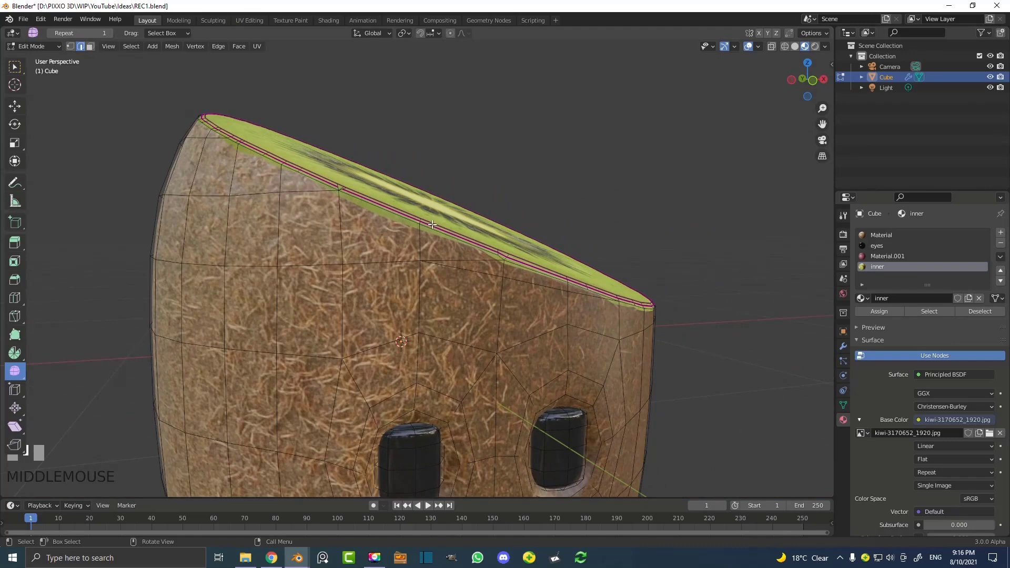
Dissolve the short extra edges crossing the green rim band above the brown skin
key("Tab")
middle_click_drag(500, 233, 449, 230)
scroll(447, 255, "up", 3)
left_click(431, 261)
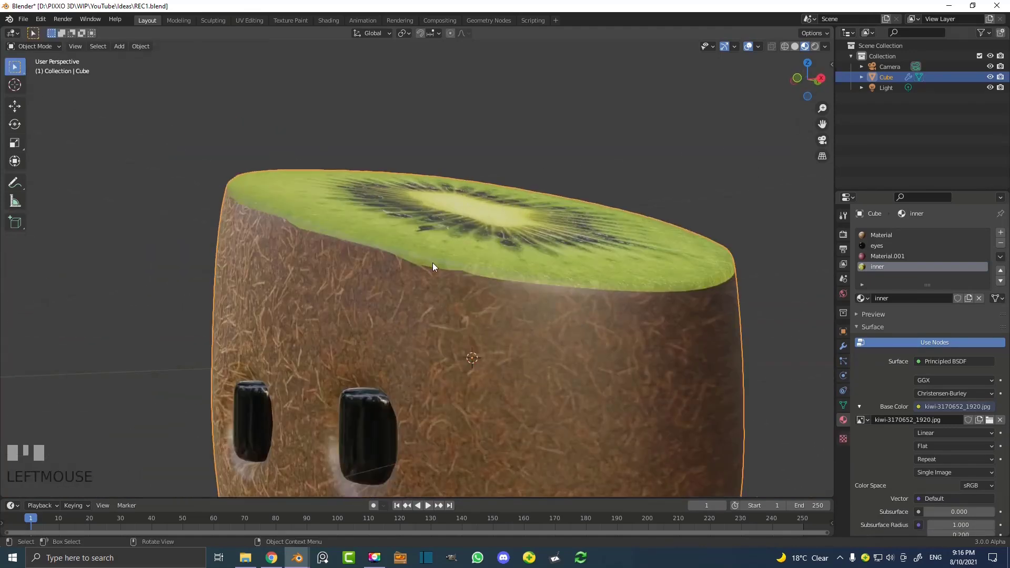
key("Tab")
scroll(526, 242, "up", 4)
scroll(544, 234, "down", 2)
middle_click_drag(544, 234, 403, 277)
left_click(428, 255)
left_click(423, 265, "shift")
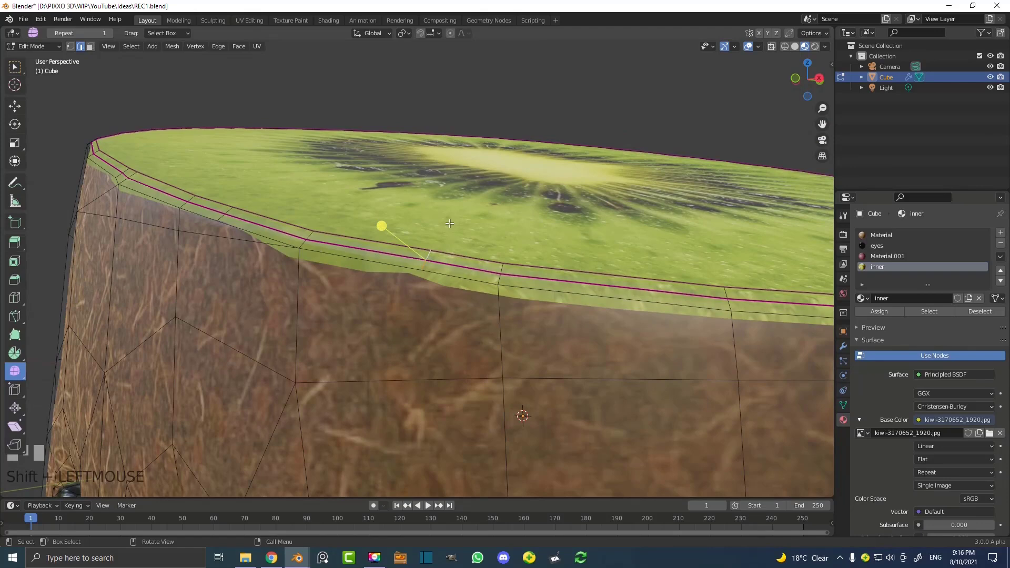
key("x")
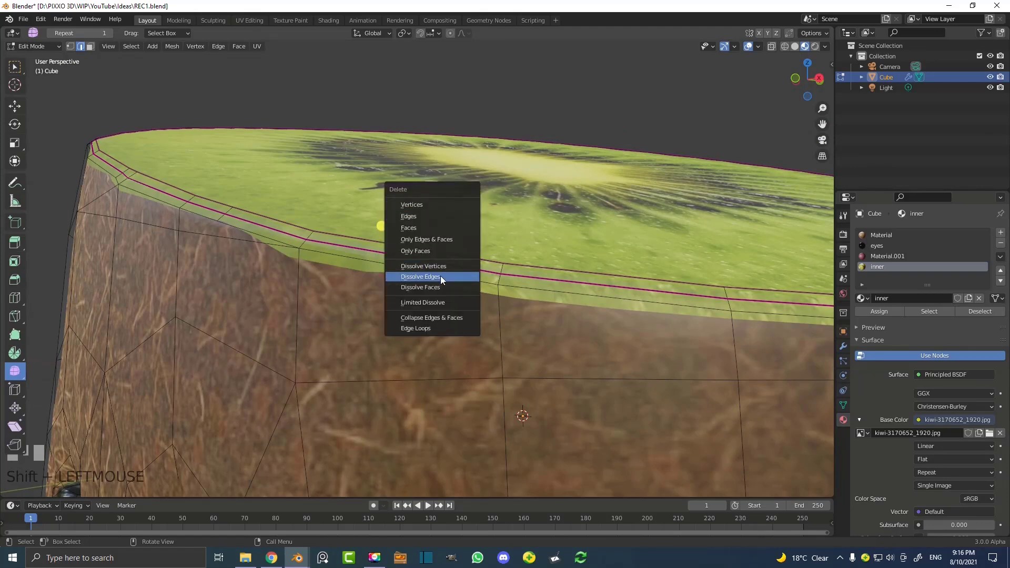
left_click(440, 276)
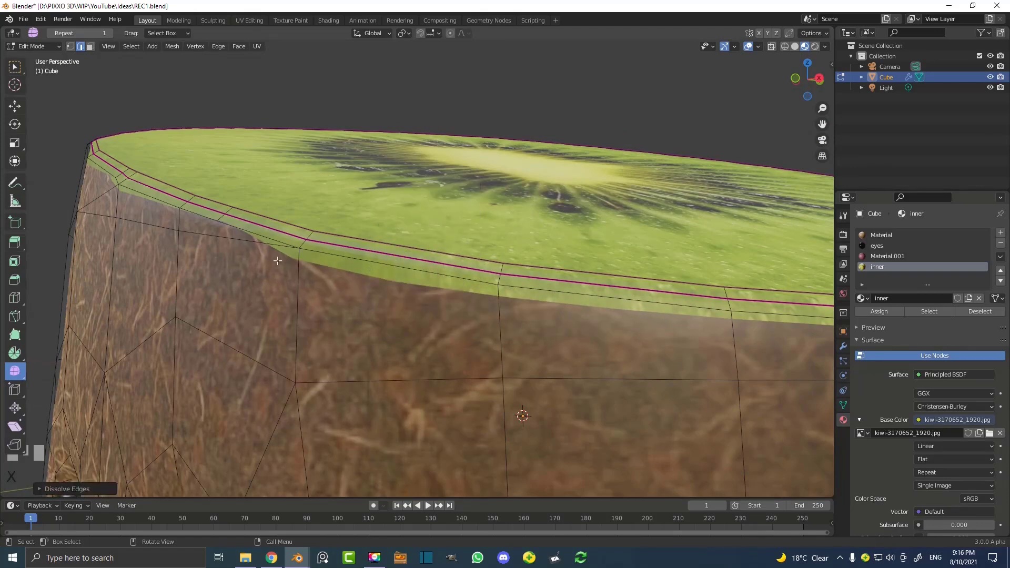
middle_click_drag(277, 260, 498, 227)
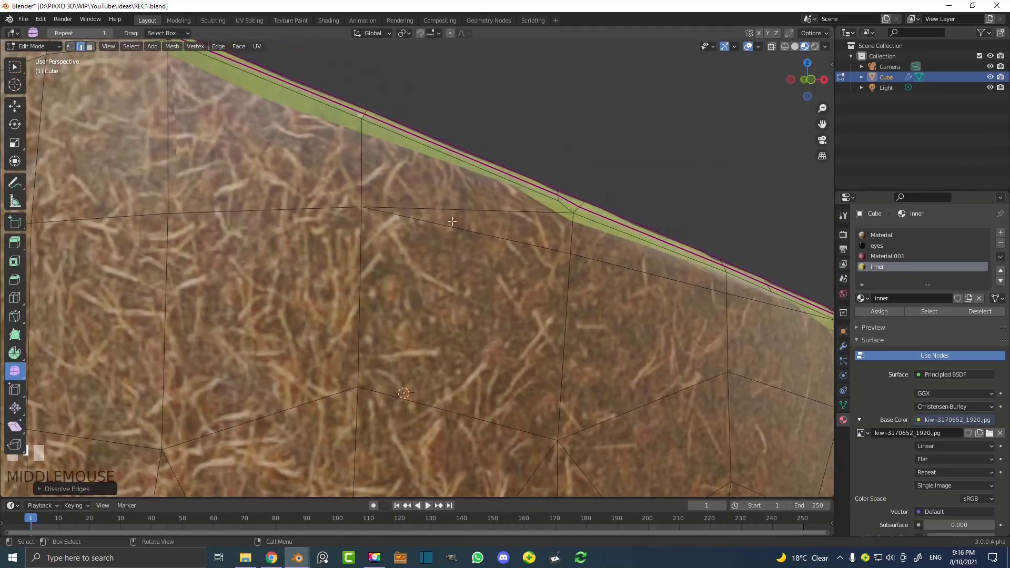
middle_click_drag(218, 184, 136, 134)
scroll(131, 131, "down", 4)
Examine the cut rim and its topology on the reference model in the example kiwi.blend window
left_click_drag(0, 150, 423, 45)
middle_click_drag(413, 226, 362, 244)
scroll(362, 244, "up", 3)
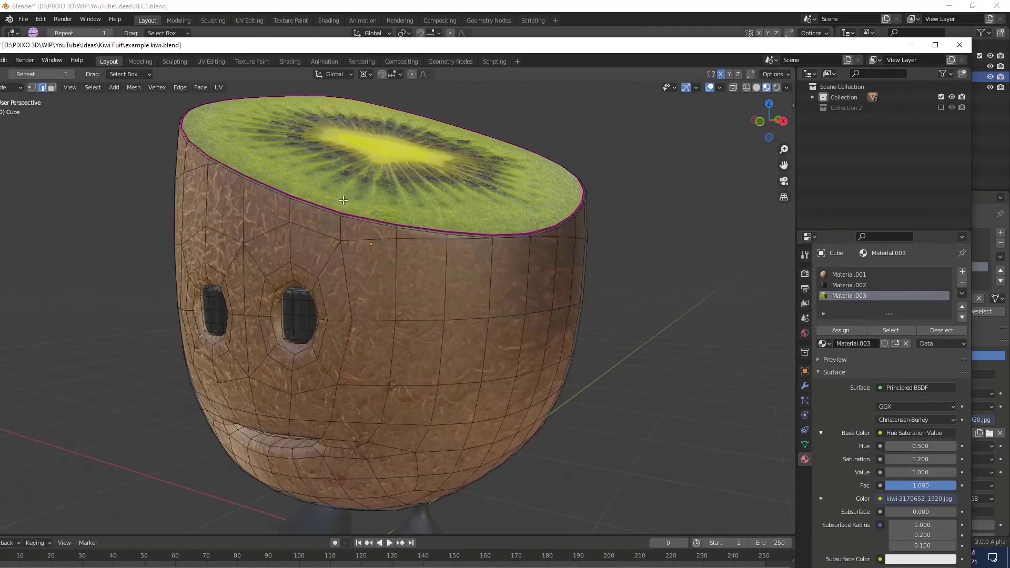
scroll(417, 162, "up", 7)
scroll(418, 176, "down", 4)
middle_click_drag(419, 184, 463, 105)
scroll(517, 191, "down", 4)
left_click_drag(456, 49, 0, 32)
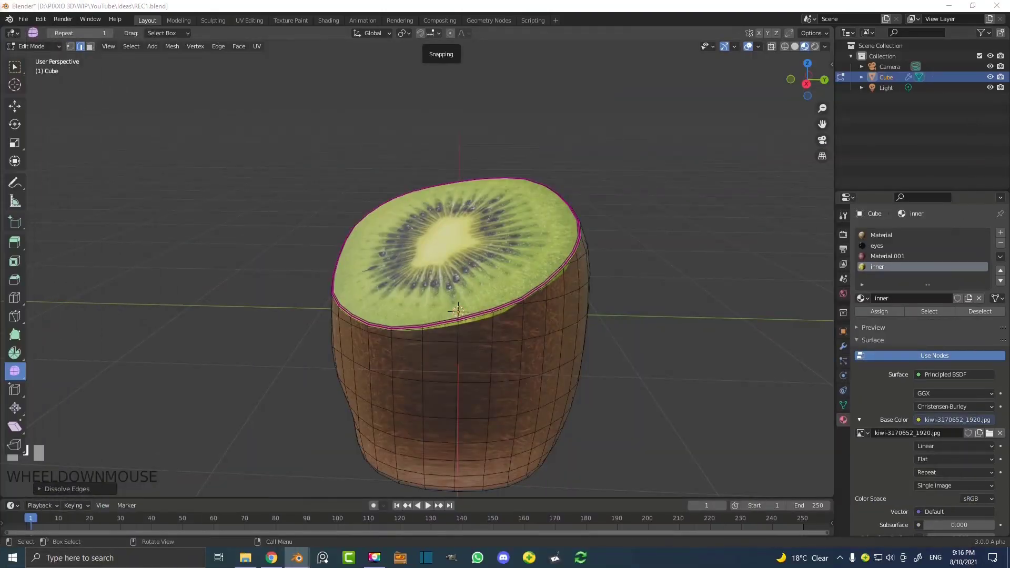
In Object Mode, raise the kiwi body along the Z axis until its base sits above the 3D cursor
middle_click_drag(423, 40, 566, 247)
scroll(566, 248, "down", 3)
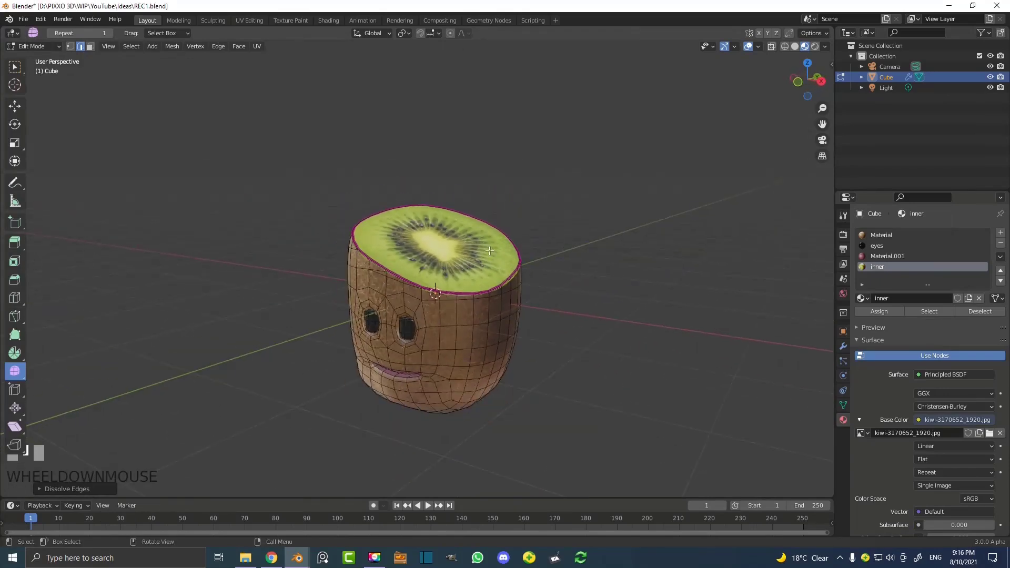
key("KP_1")
scroll(489, 251, "up", 3)
key("Tab")
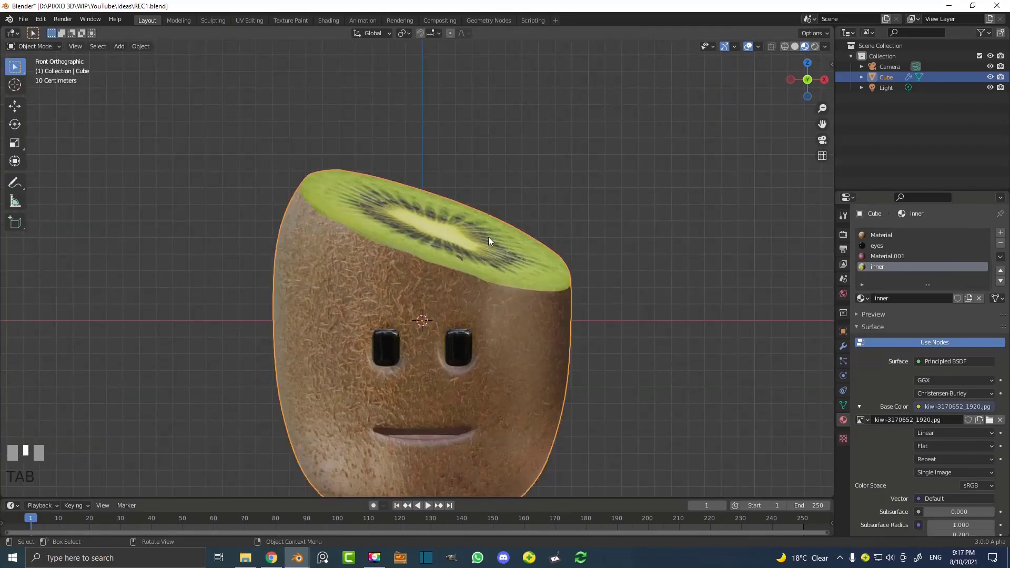
scroll(489, 241, "down", 3)
left_click(503, 271)
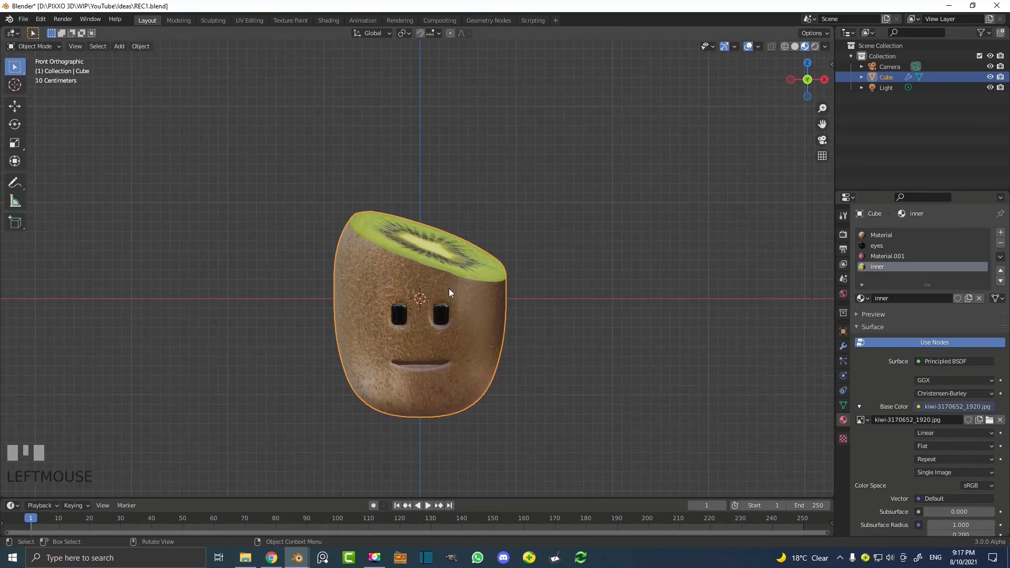
scroll(432, 289, "up", 1)
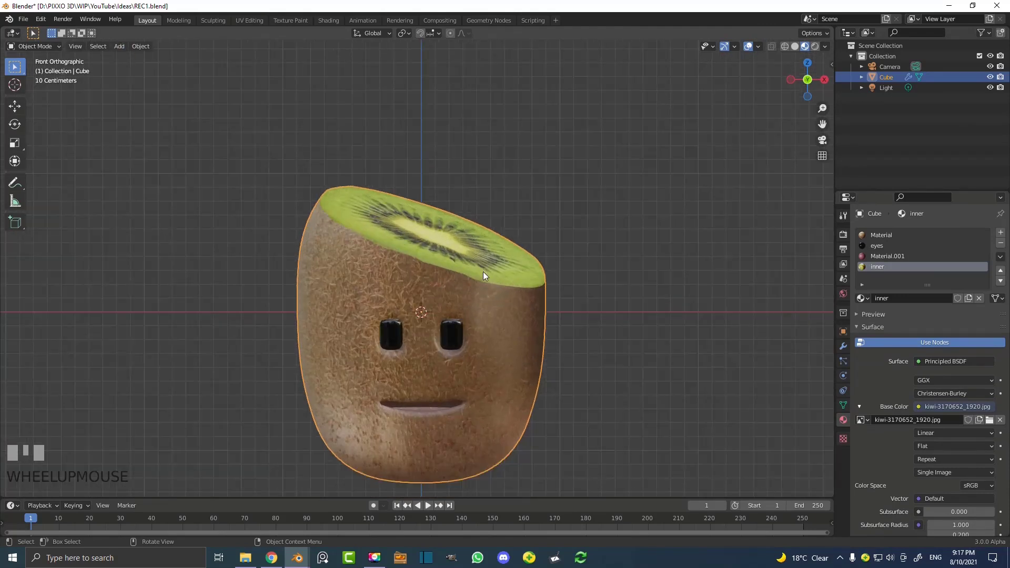
key("g")
key("z")
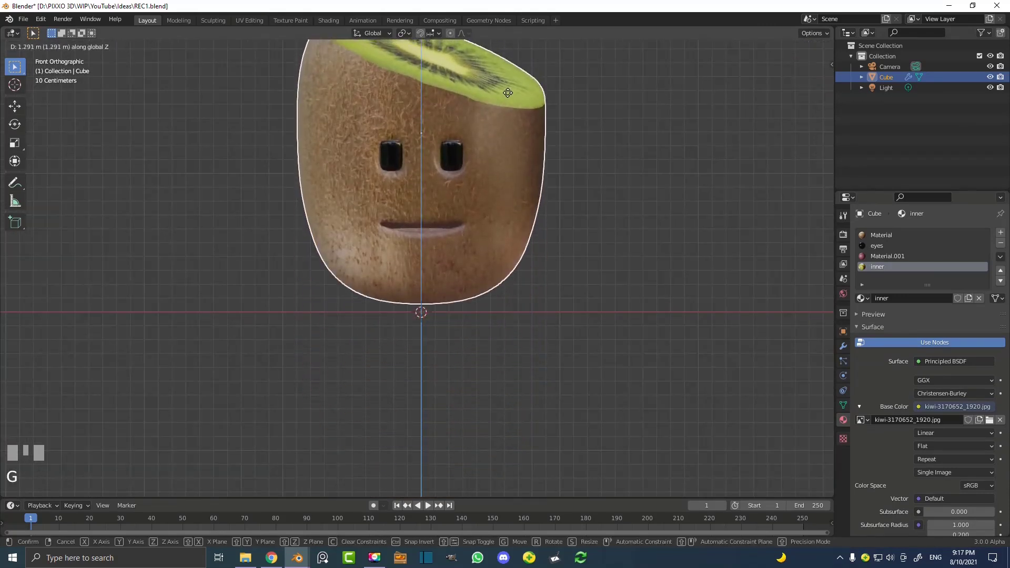
left_click(507, 75)
scroll(482, 189, "down", 5)
left_click(475, 191)
Add a cube mesh beneath the kiwi and scale it down to a small block for a foot
middle_click_drag(474, 191, 426, 224)
scroll(426, 225, "up", 2)
scroll(582, 216, "up", 3)
middle_click_drag(582, 216, 417, 167)
key("shift+a")
left_click(457, 176)
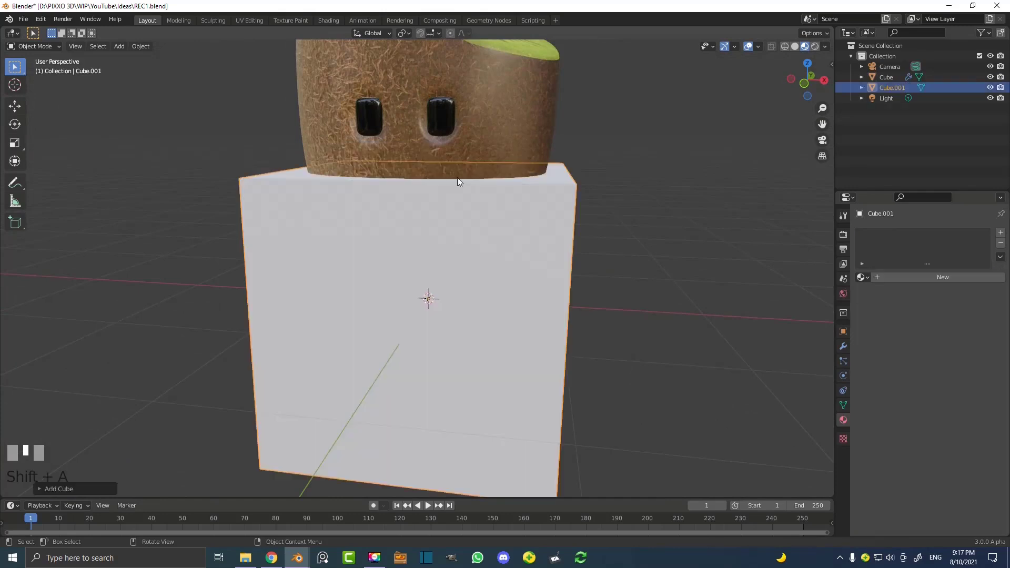
scroll(456, 241, "down", 4)
key("s")
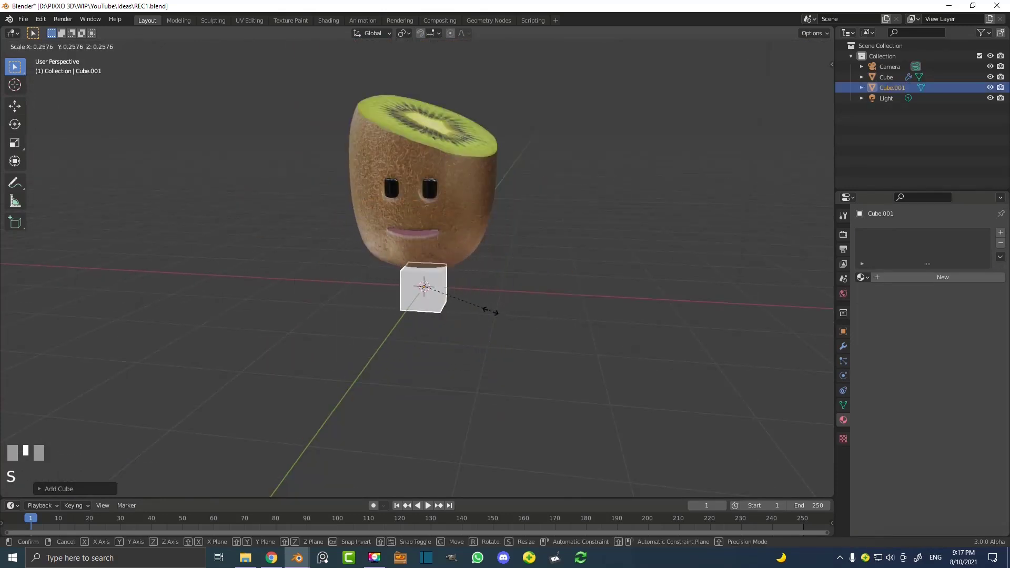
left_click(468, 300)
Flatten the small cube along Z to about half its height in Edit Mode
key("KP_1")
key("Tab")
scroll(468, 301, "up", 4)
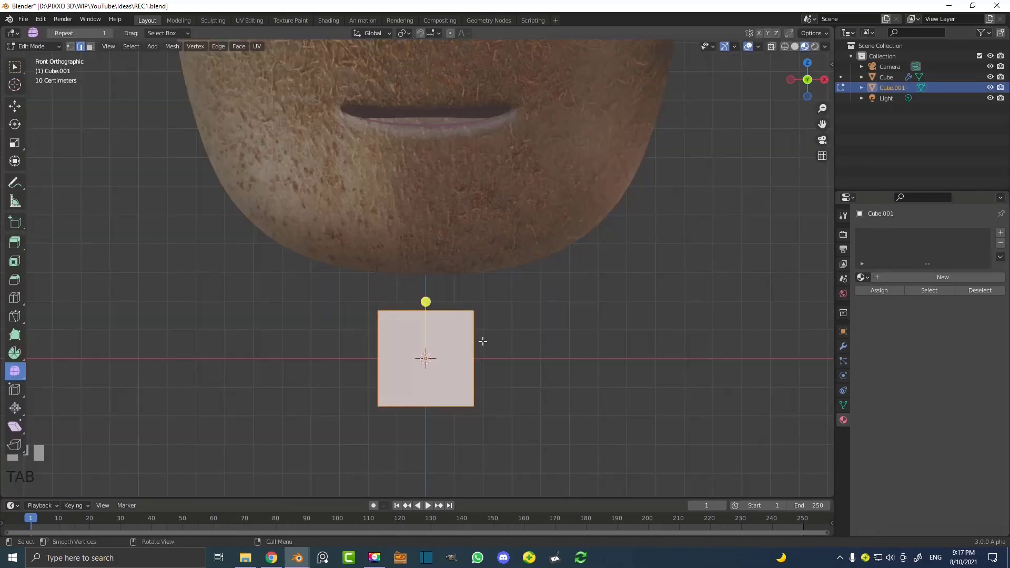
middle_click_drag(502, 300, 446, 334)
middle_click_drag(521, 348, 500, 293, "shift")
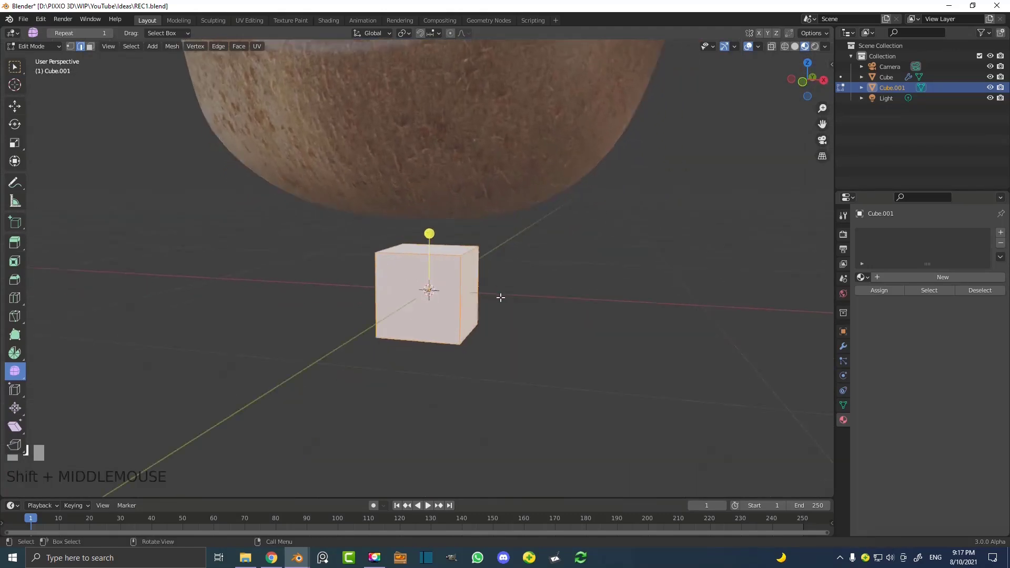
scroll(553, 305, "up", 2)
key("s")
key("z")
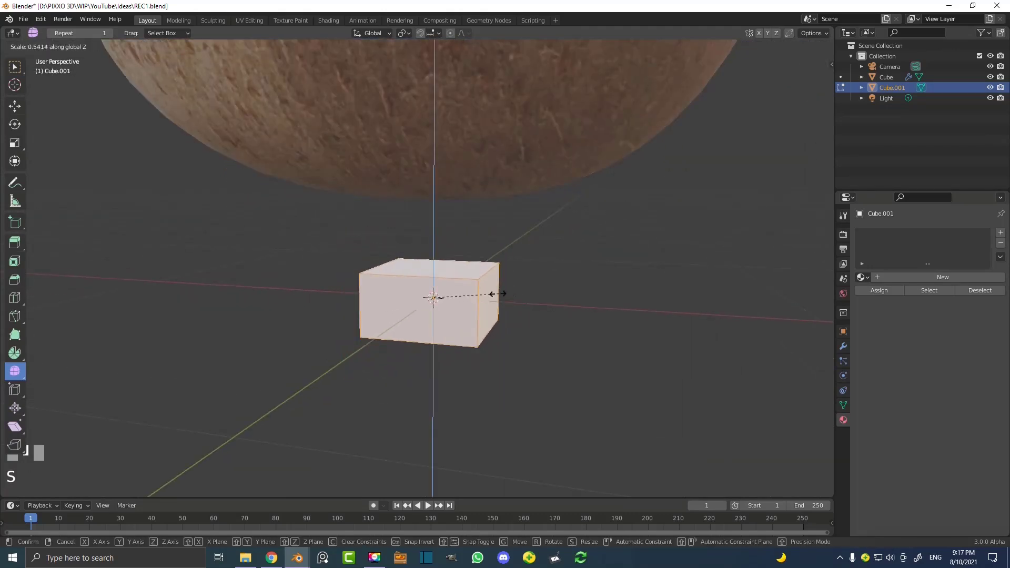
left_click(487, 293)
Extrude the block's top face into a tapered ankle and extrude the narrowed face up into the kiwi as a leg
left_click(91, 49)
middle_click_drag(434, 227, 403, 242)
left_click(475, 260)
middle_click_drag(570, 258, 527, 263)
key("e")
left_click(590, 316)
key("s")
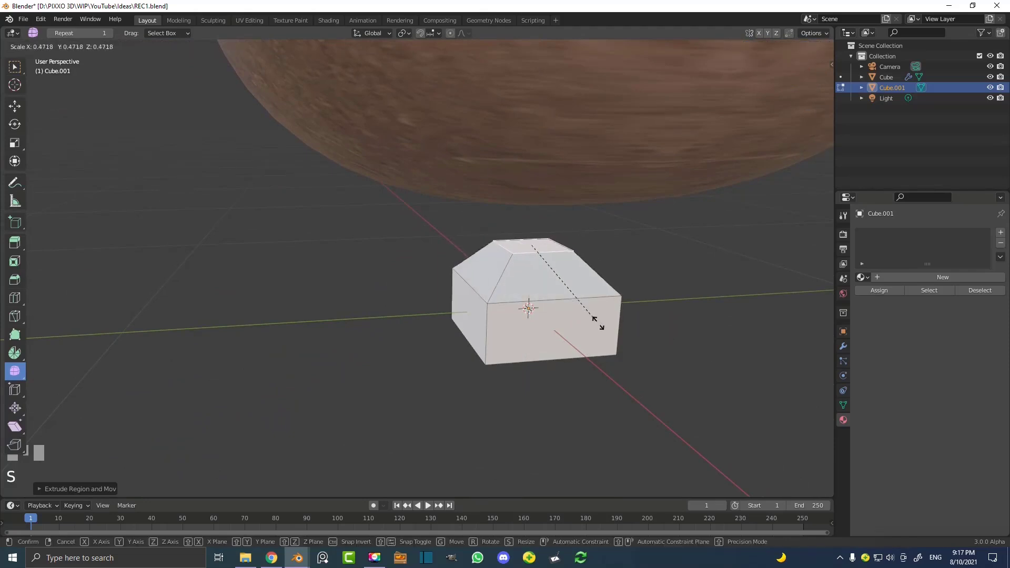
left_click(594, 318)
key("e")
left_click(604, 220)
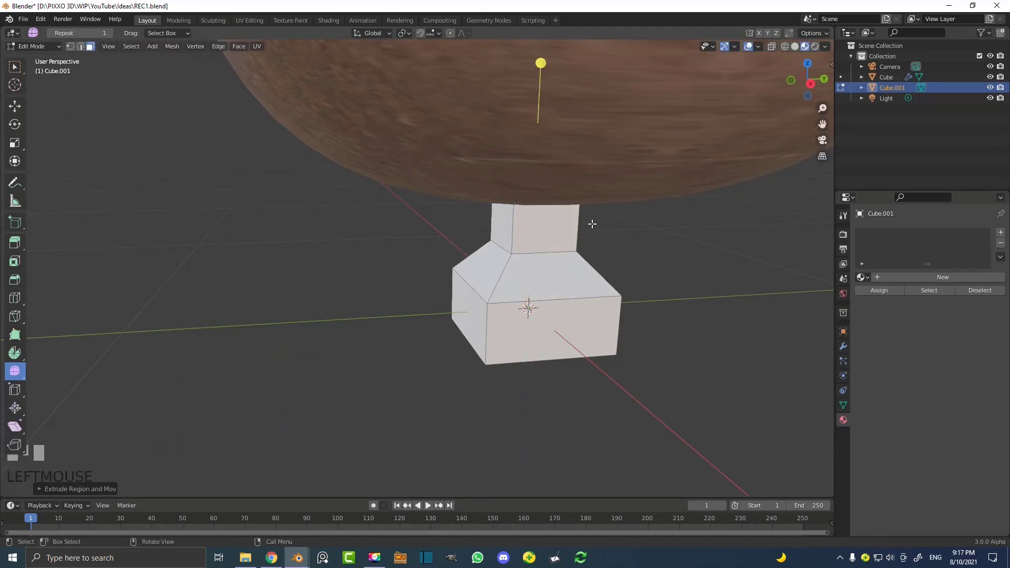
Extrude the front face of the foot block forward to form the toe section
left_click(473, 308)
middle_click_drag(435, 311, 479, 288)
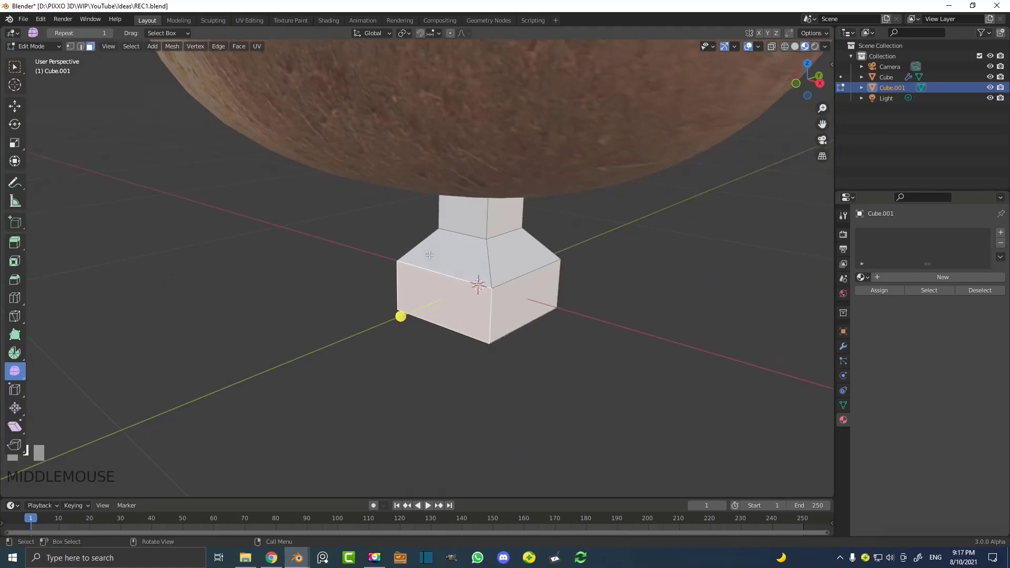
key("e")
left_click(351, 337)
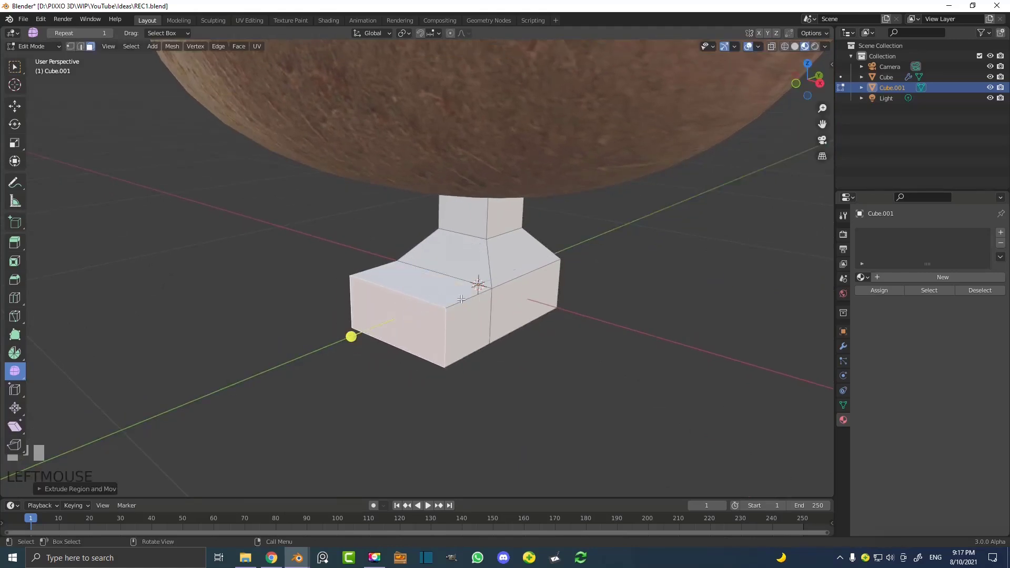
Add a Subdivision Surface modifier to the foot and leg mesh
left_click(843, 348)
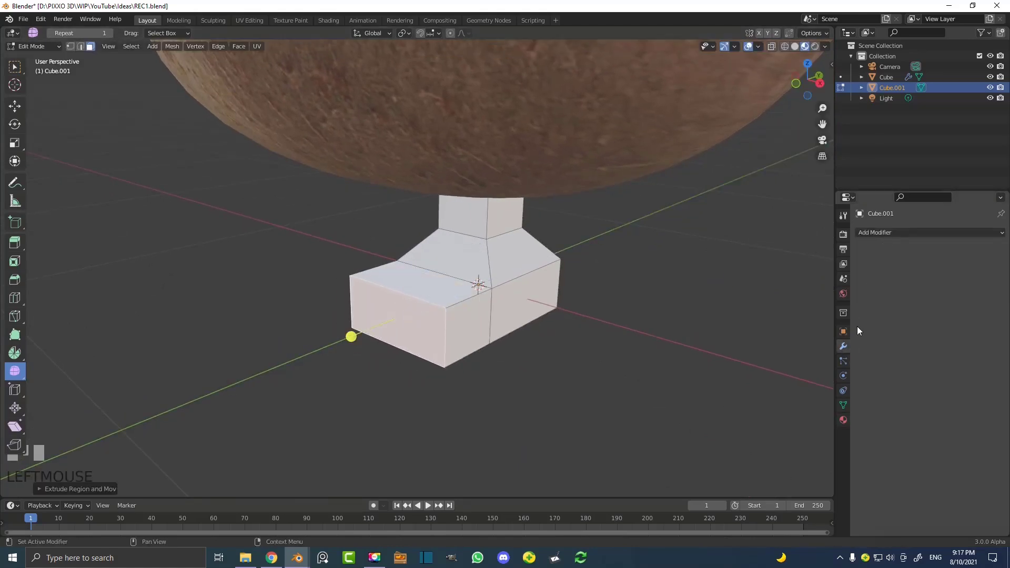
left_click(877, 235)
left_click(816, 424)
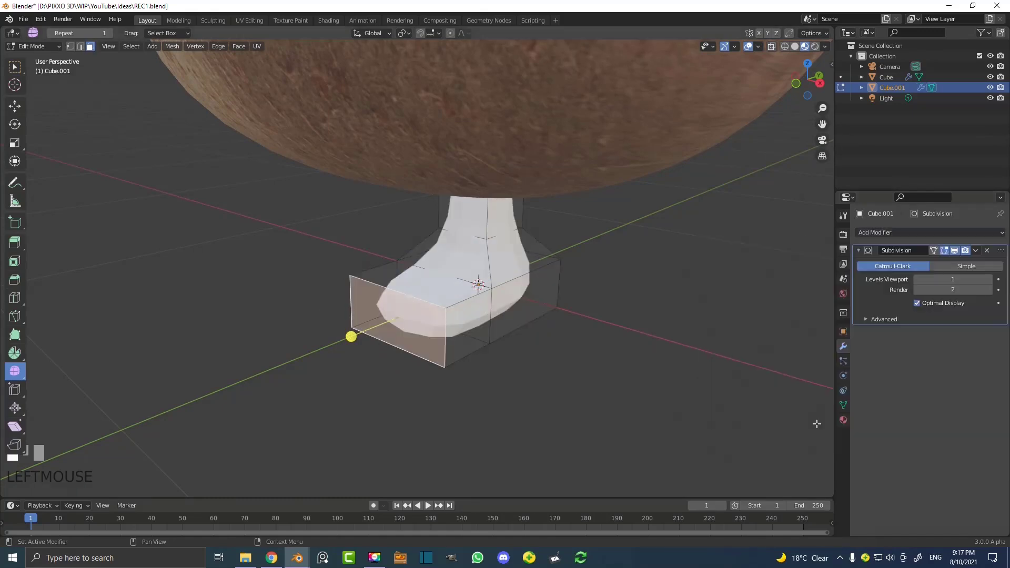
Insert a horizontal loop cut around the foot's sides, slide it down toward the sole, and return to Object Mode
middle_click_drag(457, 229, 546, 228)
scroll(483, 229, "up", 3)
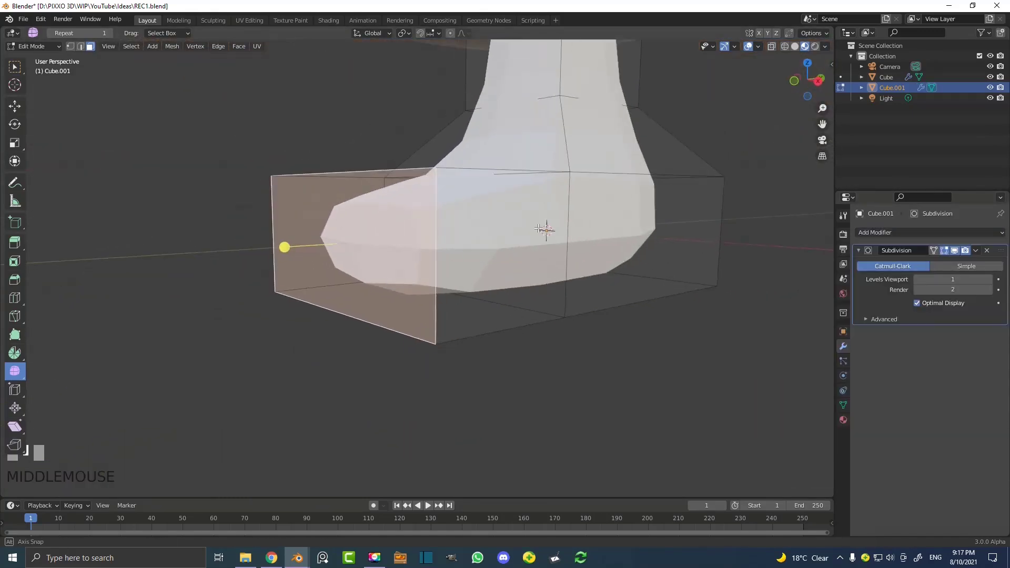
key("ctrl+r")
left_click(577, 214)
right_click(577, 214)
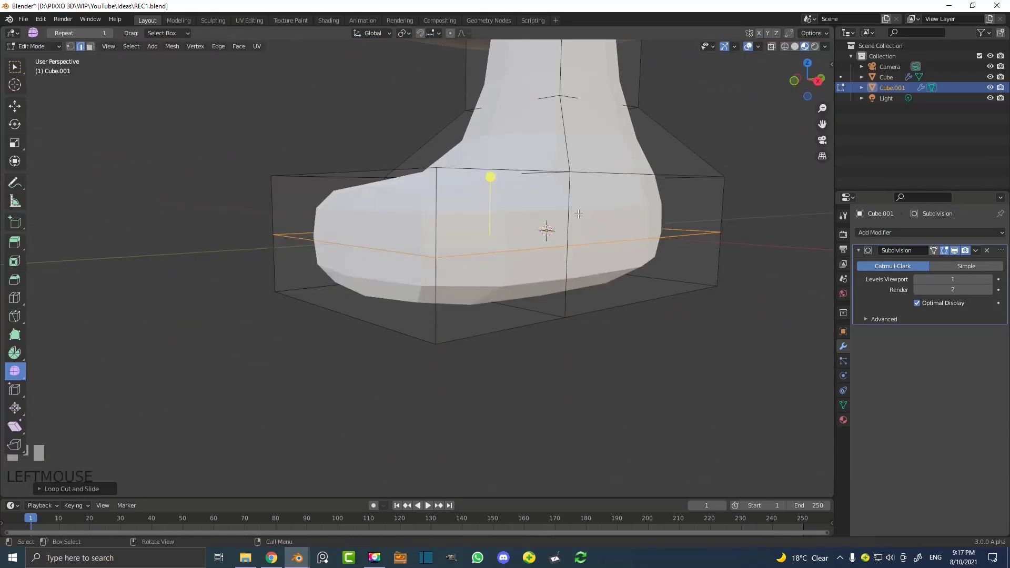
key("g")
key("g")
left_click(581, 268)
mouse_move(582, 268)
middle_mouse_down()
mouse_move(548, 302)
mouse_move(579, 287)
mouse_move(577, 278)
middle_mouse_up()
scroll(427, 168, "down", 3)
scroll(441, 167, "down", 2)
middle_click_drag(424, 182, 458, 185)
key("Tab")
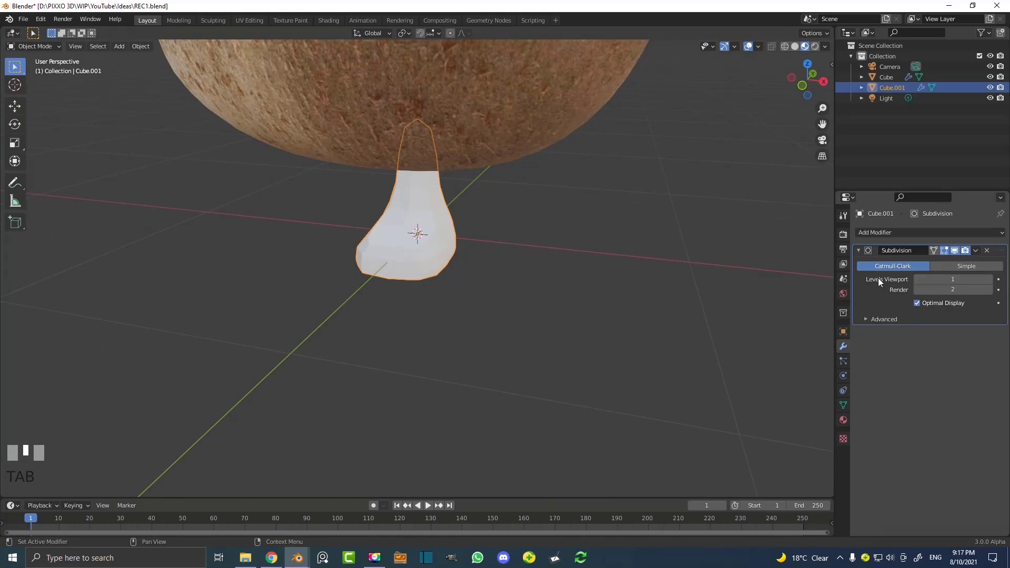
Set the foot's viewport subdivision level to 2 and shade the object smooth
left_click(989, 279)
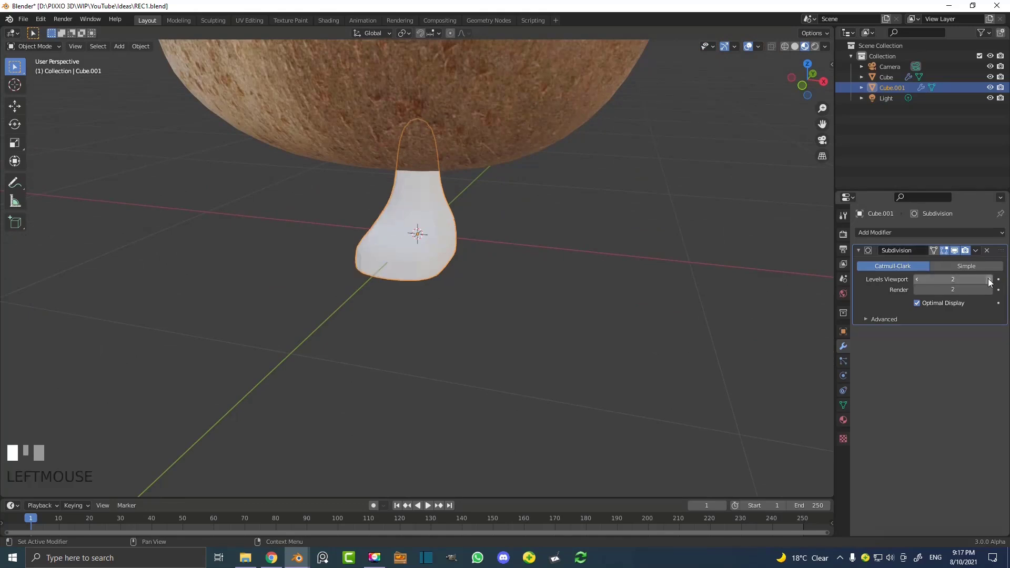
left_click(142, 47)
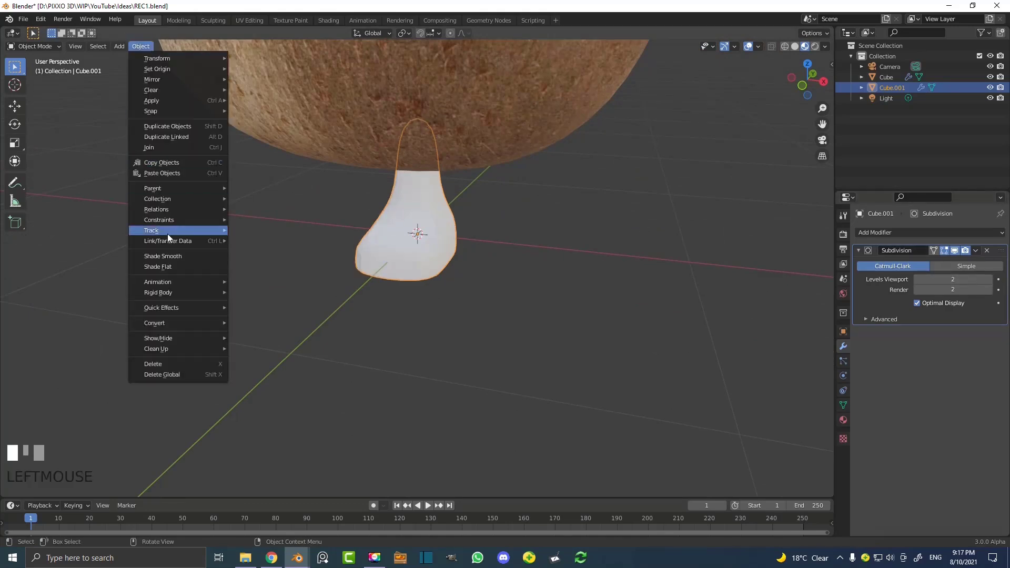
left_click(163, 257)
Move the leg sideways off the kiwi's centre in the front view so it sits beneath one side of the body
middle_click_drag(383, 187, 377, 178)
key("KP_1")
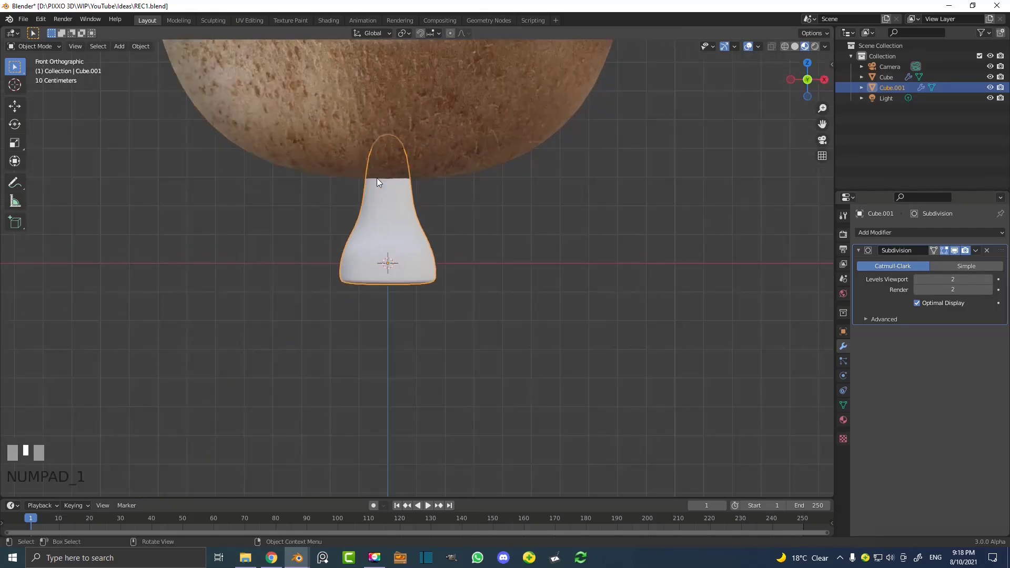
scroll(414, 197, "down", 3)
scroll(424, 232, "up", 2)
key("g")
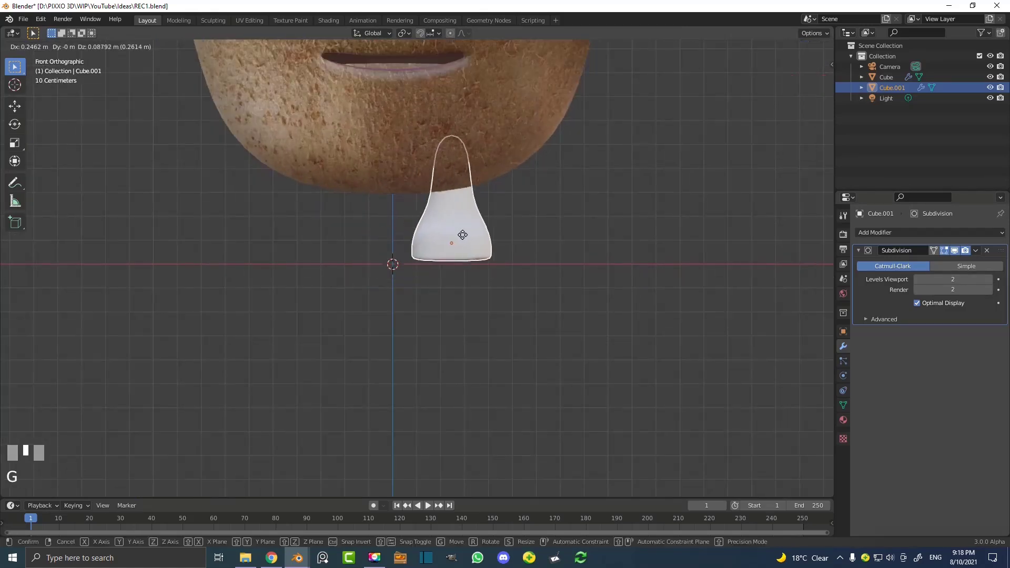
left_click(470, 239)
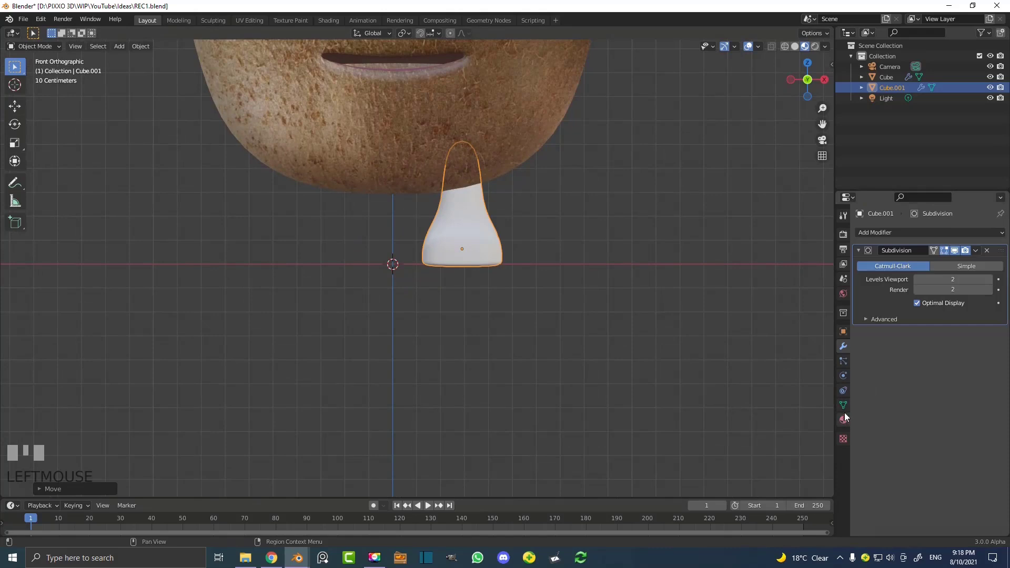
Add a Mirror modifier on the X axis to the leg, using the kiwi body Cube as the mirror object
left_click(882, 230)
left_click(801, 350)
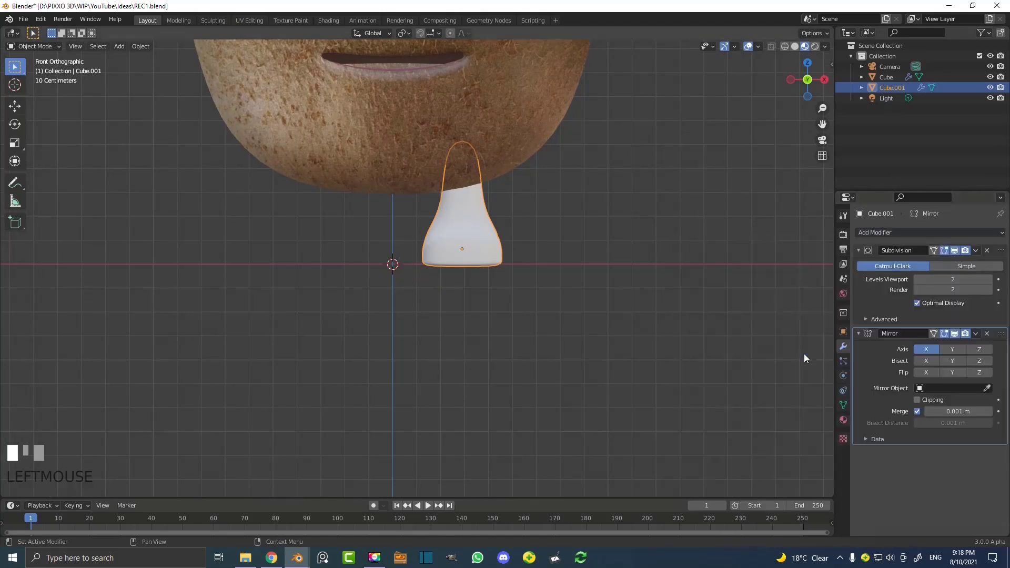
left_click(988, 388)
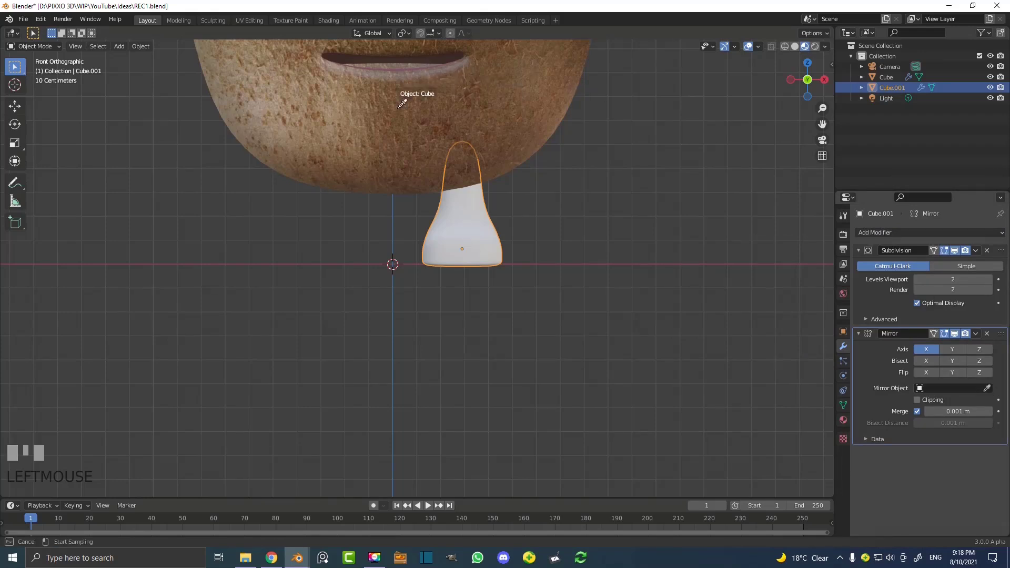
left_click(400, 117)
middle_click_drag(400, 117, 430, 188)
mouse_move(463, 245)
middle_mouse_down()
mouse_move(346, 229)
mouse_move(482, 244)
middle_mouse_up()
left_click(452, 236)
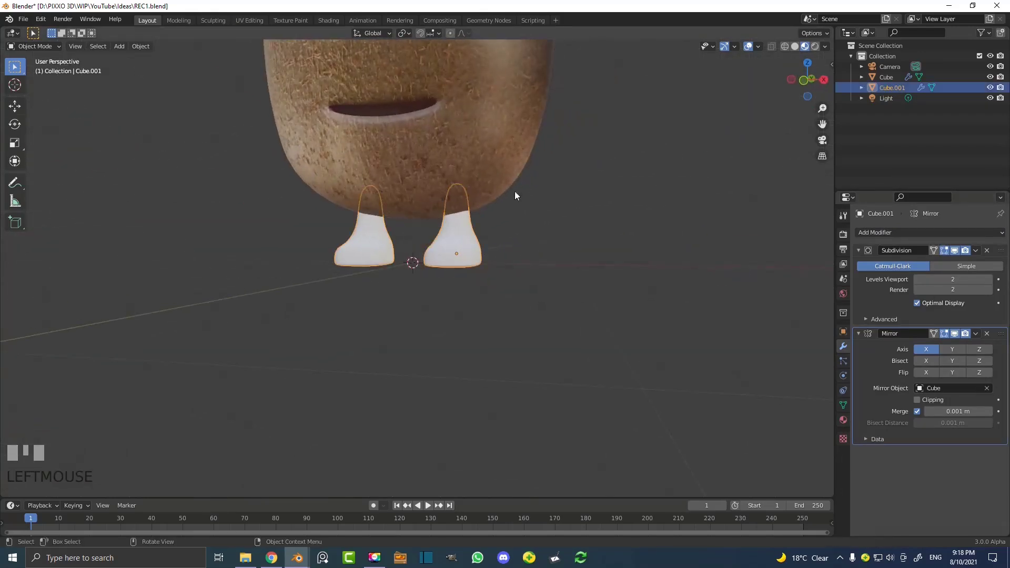
Create a material named feet for the legs, with a near-black base color (V 0.005) and roughness 0.287
left_click(844, 421)
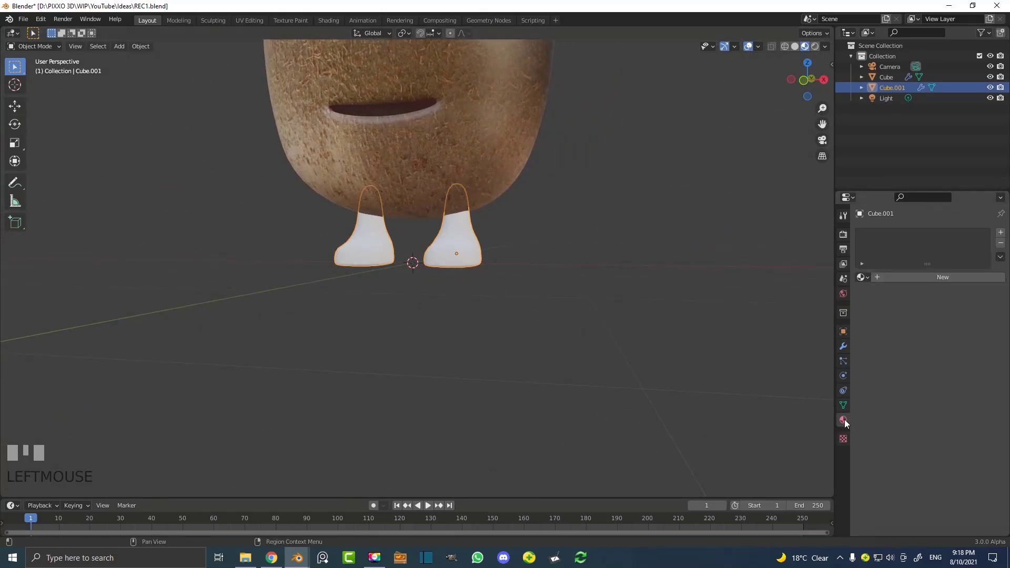
left_click(908, 276)
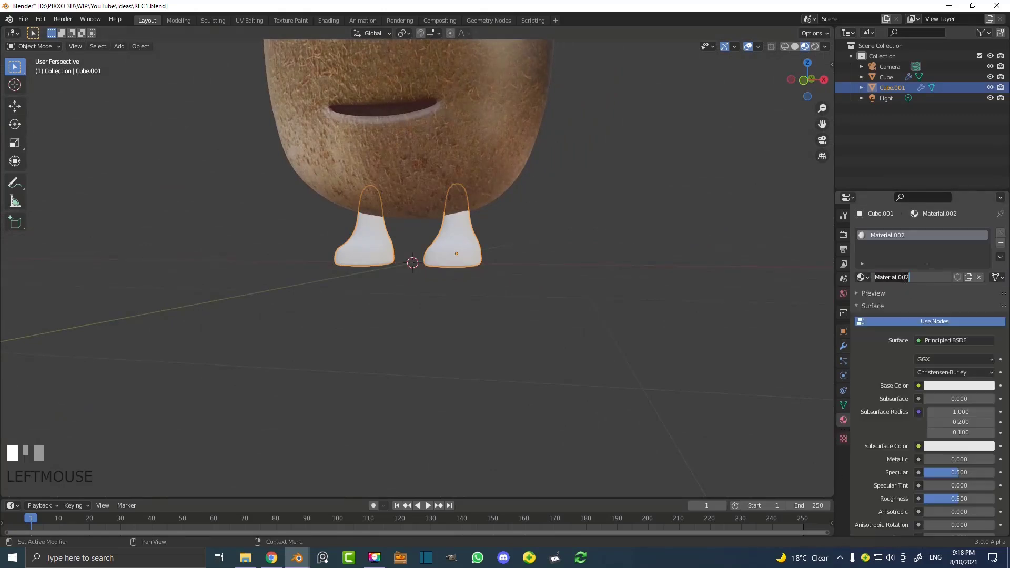
key("Return")
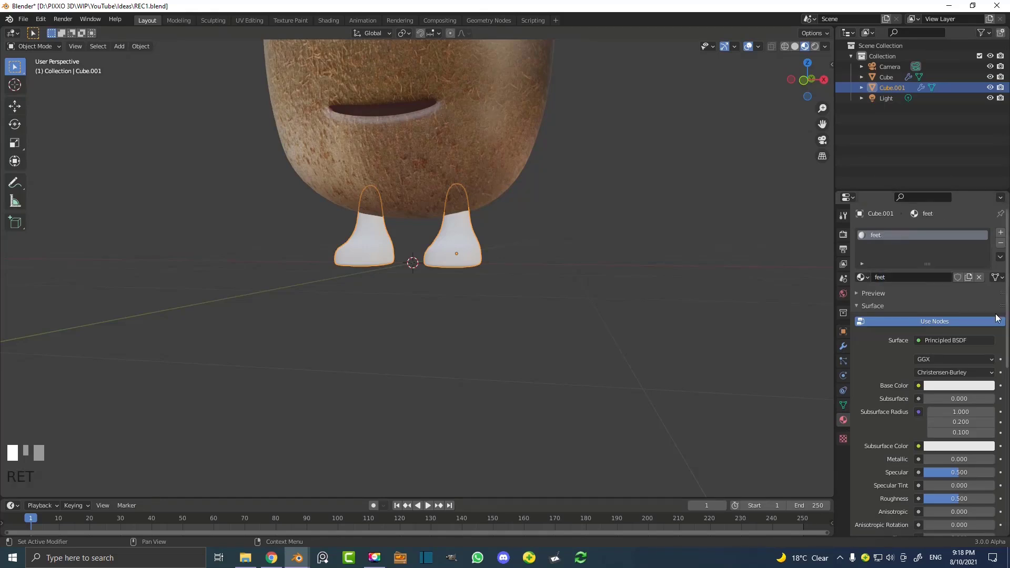
left_click(948, 388)
left_click(987, 310)
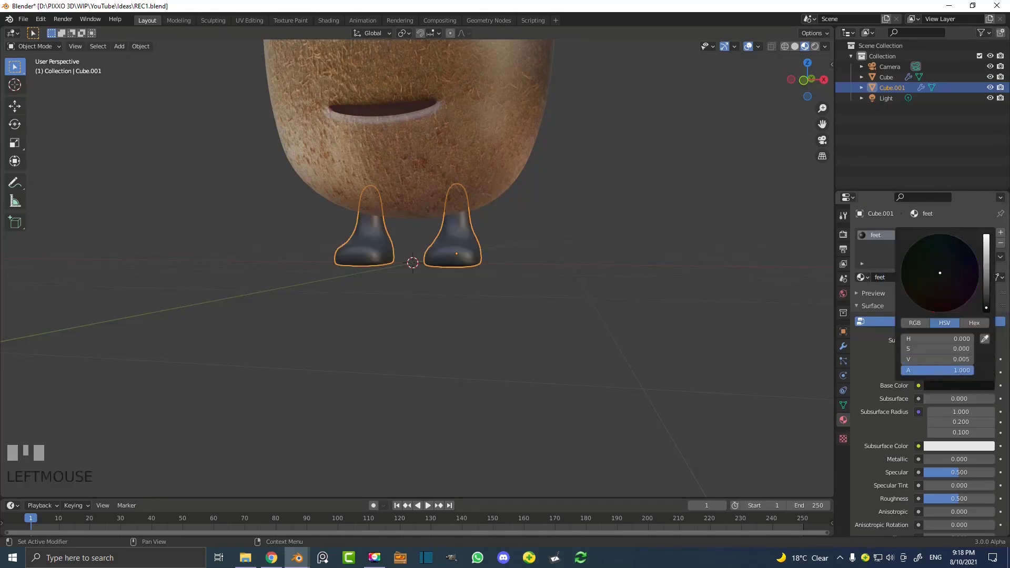
left_click_drag(964, 500, 953, 500)
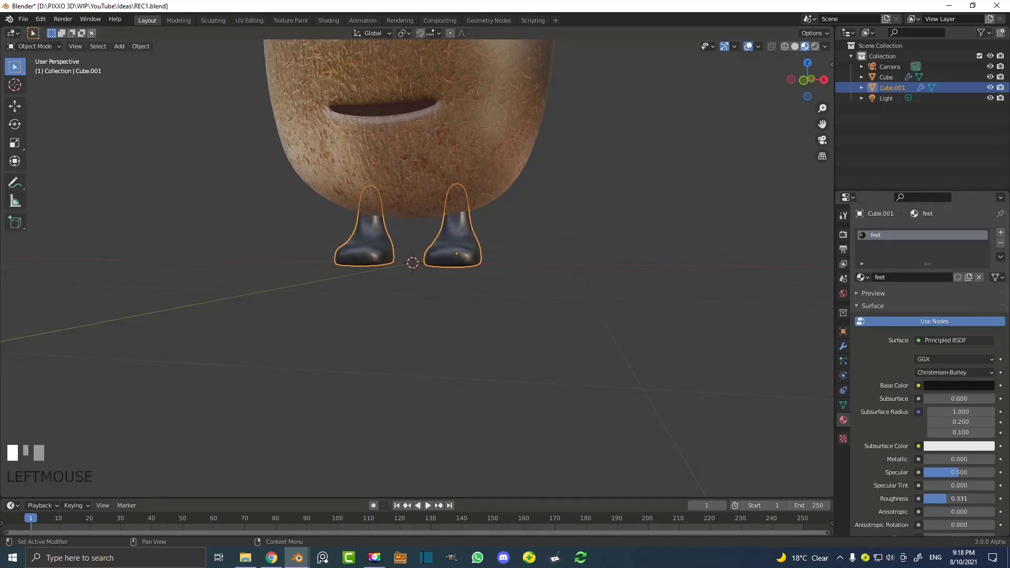
Examine the whole kiwi character and its black feet from several angles and distances
middle_click_drag(459, 228, 478, 252)
left_click(468, 276)
scroll(457, 257, "down", 4)
mouse_move(461, 186)
middle_mouse_down()
mouse_move(430, 174)
mouse_move(376, 181)
mouse_move(455, 178)
middle_mouse_up()
scroll(455, 177, "up", 2)
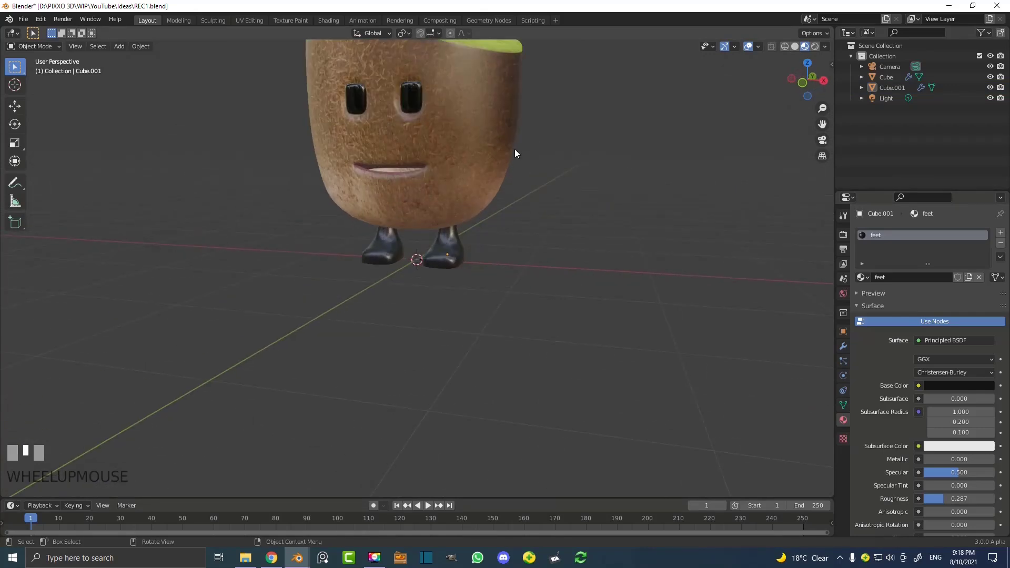
scroll(476, 134, "down", 1)
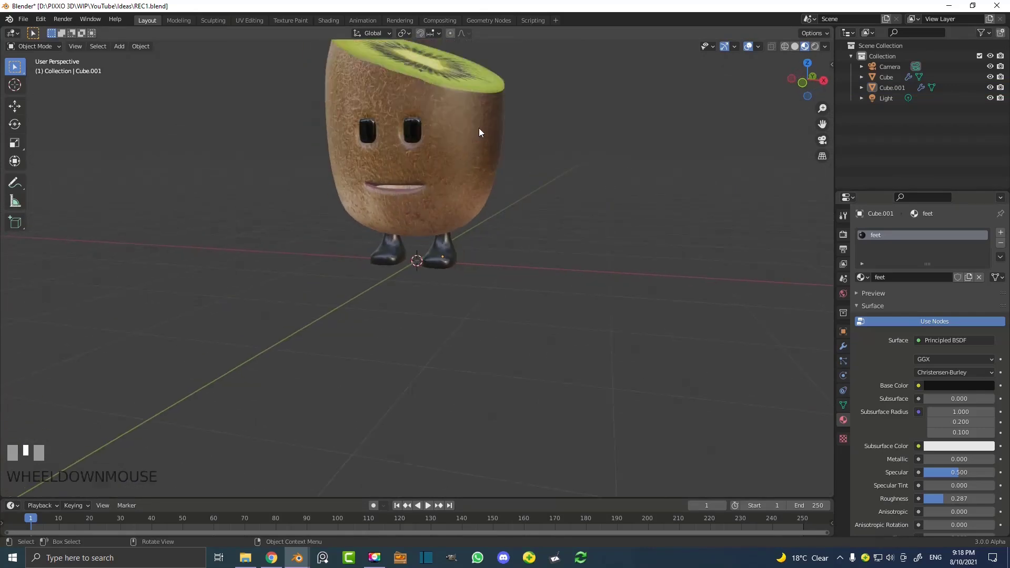
middle_click_drag(471, 126, 436, 244, "shift")
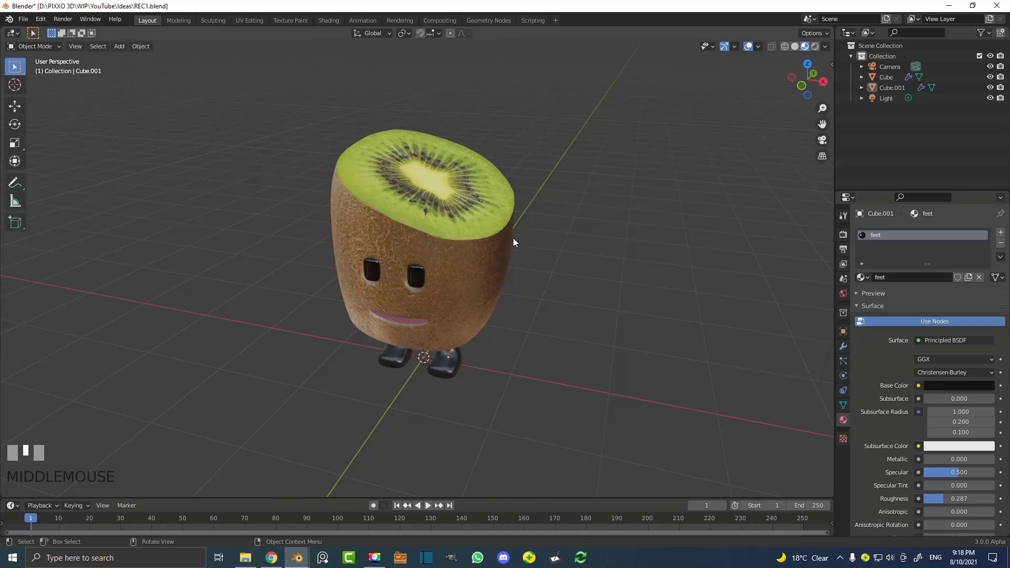
middle_click_drag(513, 238, 432, 231)
scroll(431, 231, "down", 2)
scroll(431, 231, "up", 1)
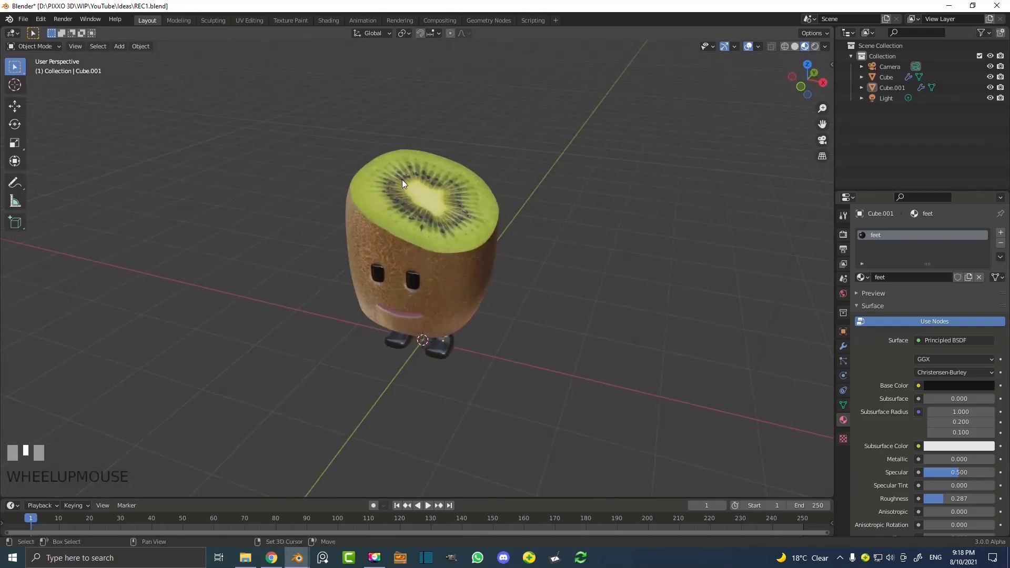
Add a plane mesh under the kiwi and scale it up about 6.8 times as the floor
key("shift+a")
mouse_move(402, 179)
left_click(463, 180)
scroll(459, 281, "down", 2)
scroll(461, 287, "down", 3)
key("s")
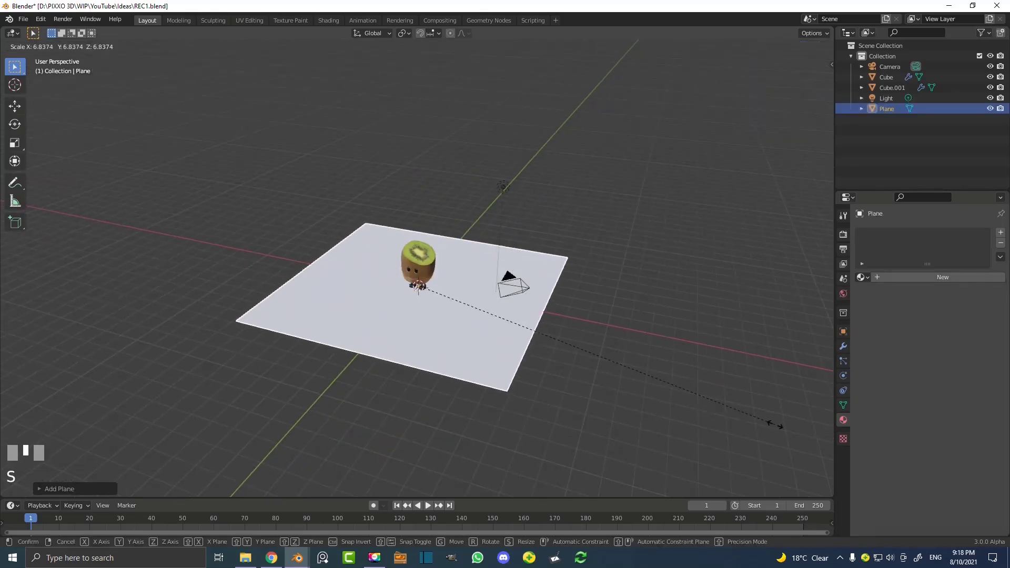
left_click(779, 421)
Extrude the floor plane's back edge outward and slightly upward in the right side view
middle_click_drag(628, 346, 570, 325)
scroll(547, 257, "up", 3)
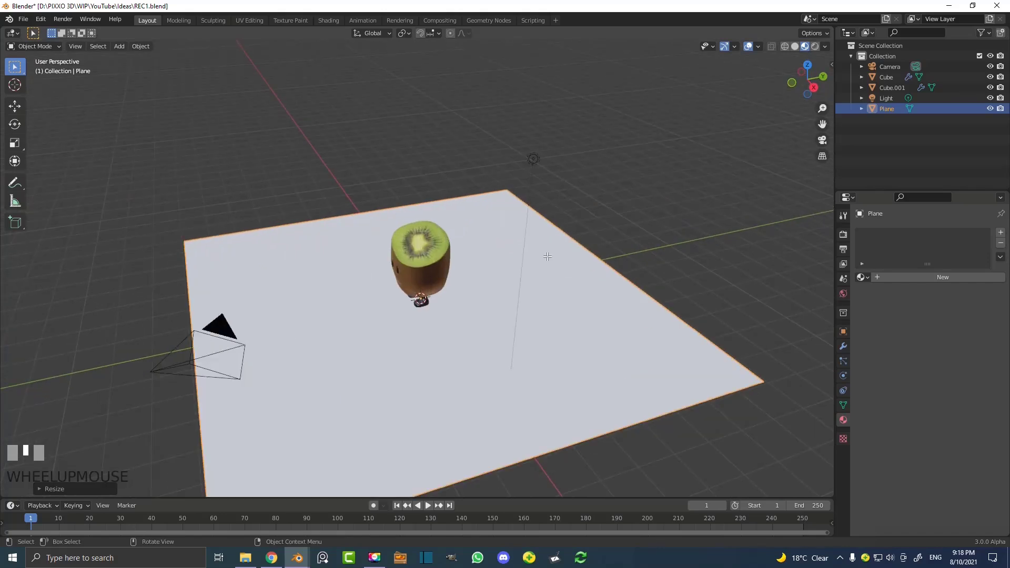
key("Tab")
left_click(514, 265)
middle_click_drag(514, 266, 422, 223, "shift")
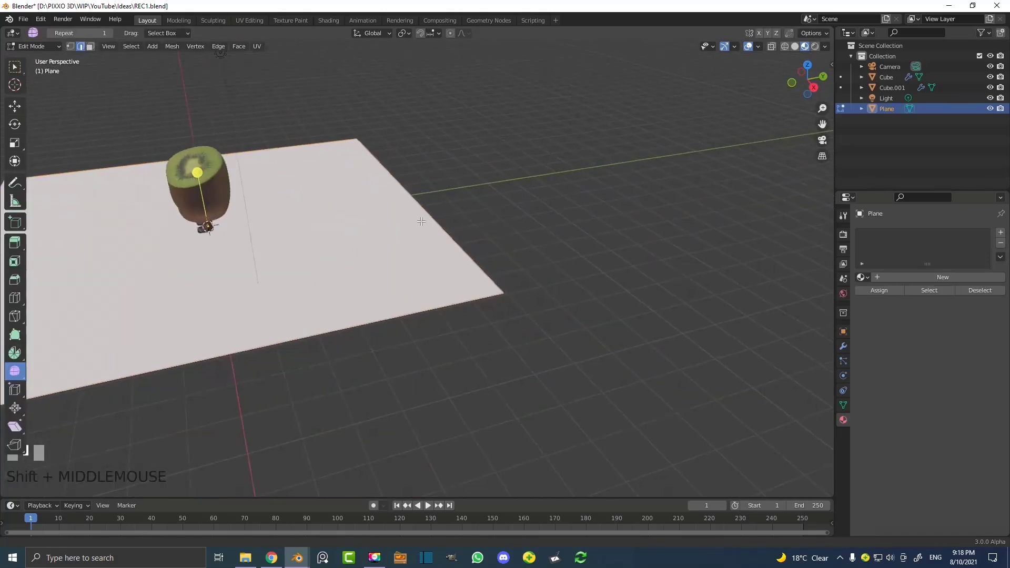
scroll(426, 210, "up", 2)
left_click(432, 193)
scroll(443, 194, "down", 2)
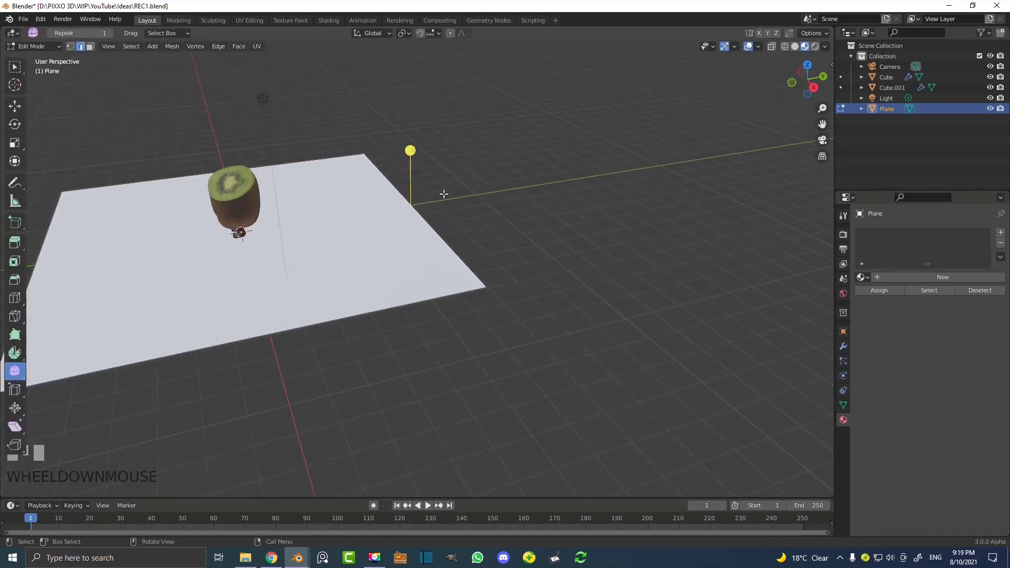
key("KP_3")
scroll(453, 216, "down", 3)
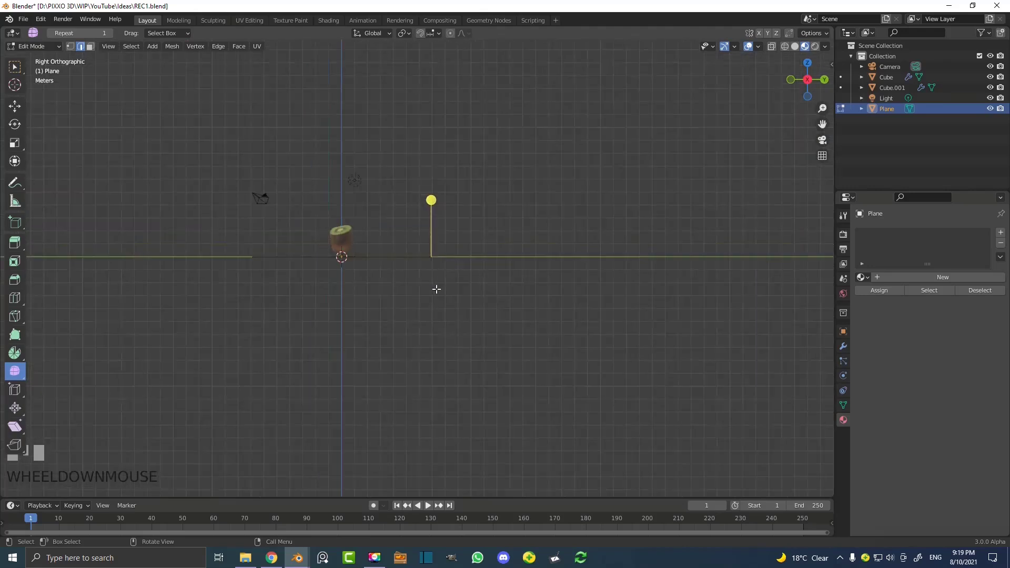
key("e")
left_click(545, 263)
Extrude the backdrop's end edge upward twice more, steepening each segment into a curved studio backdrop
key("e")
left_click(632, 198)
key("e")
left_click(671, 142)
middle_click_drag(561, 193, 654, 221)
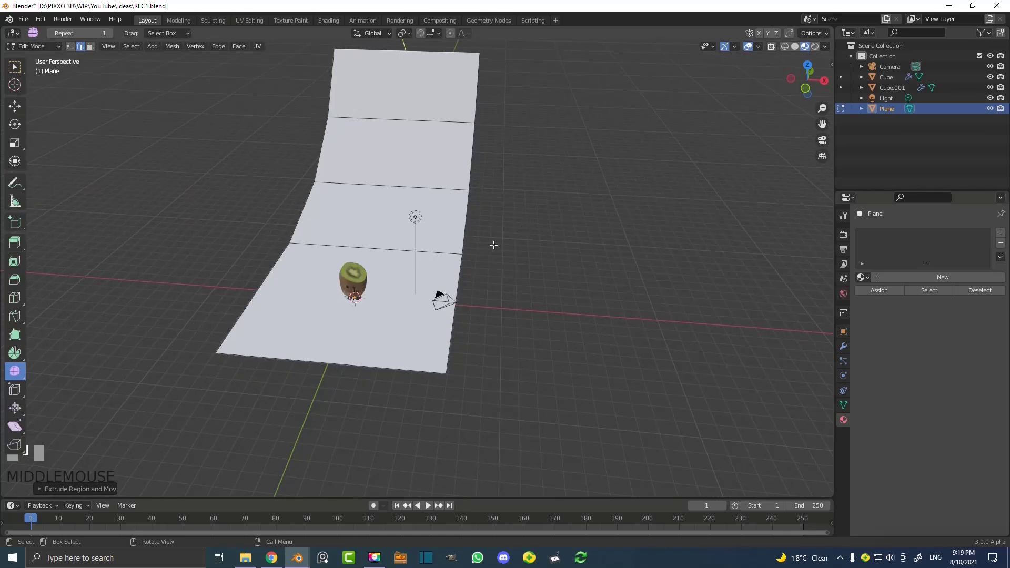
Widen the whole backdrop mesh by about 1.8 times along X and return to Object Mode
key("a")
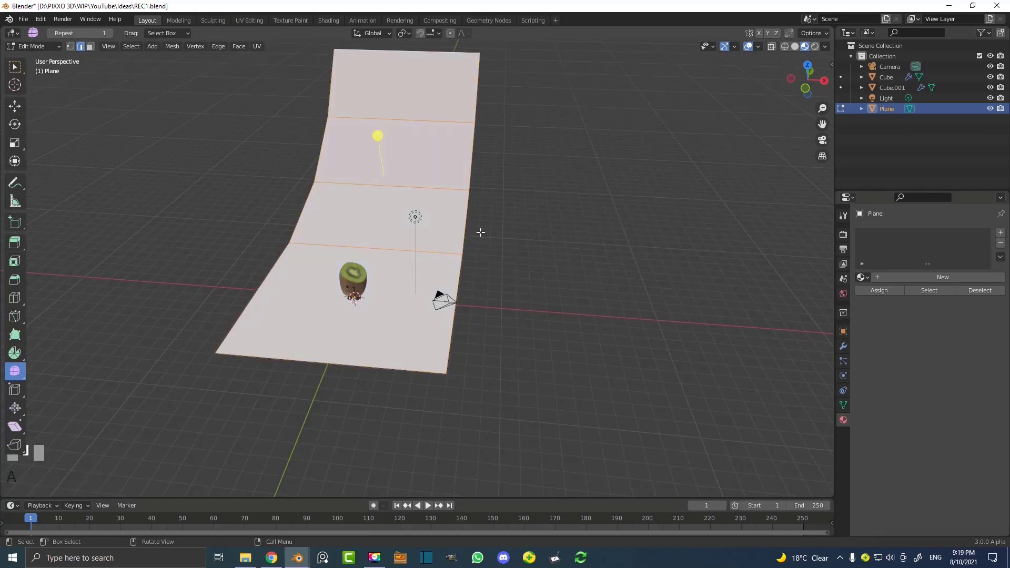
key("s")
key("x")
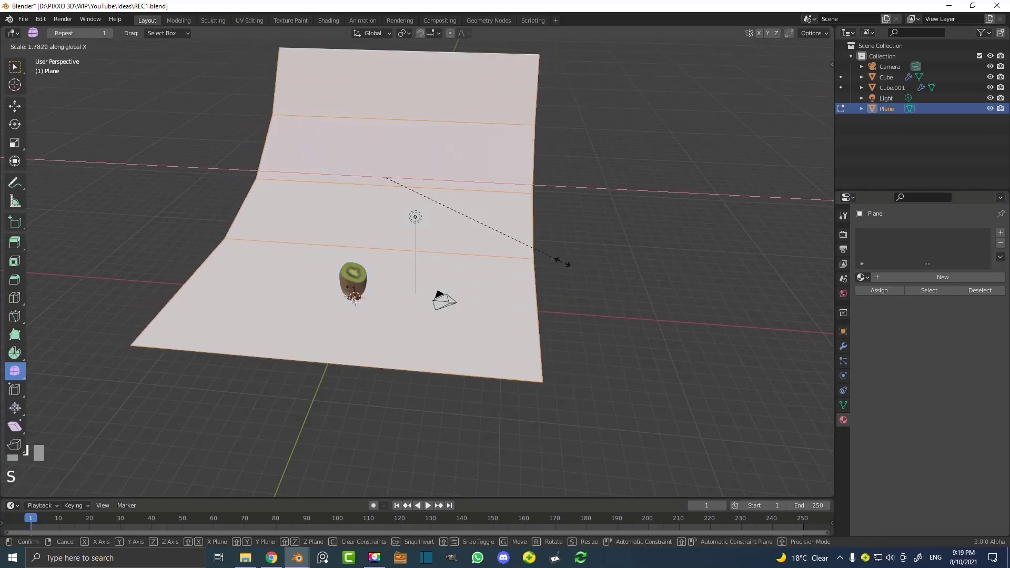
left_click(552, 257)
key("Tab")
Select the scene camera beside the kiwi and look through it
middle_click_drag(506, 263, 443, 263)
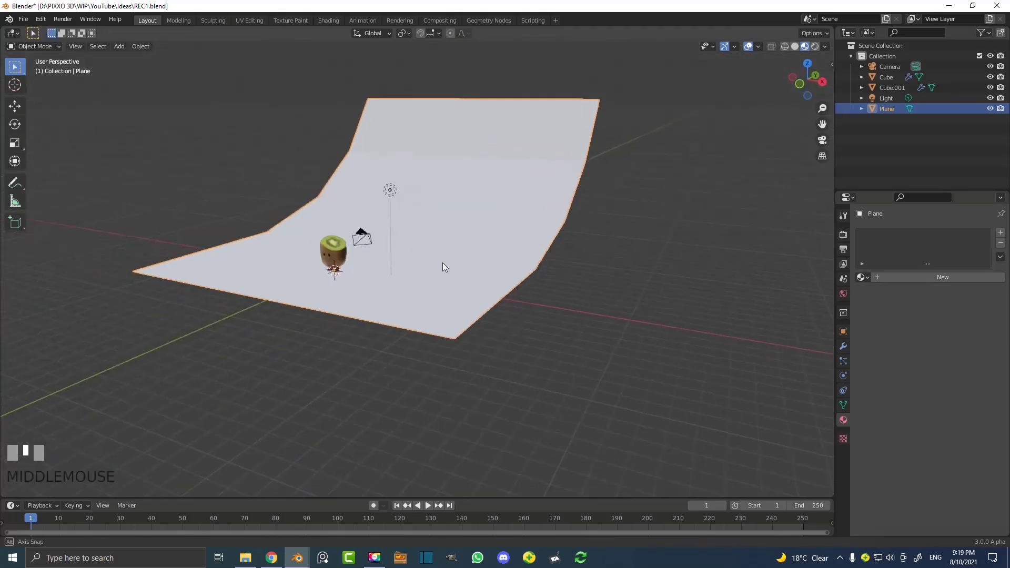
scroll(359, 210, "up", 3)
left_click(357, 205)
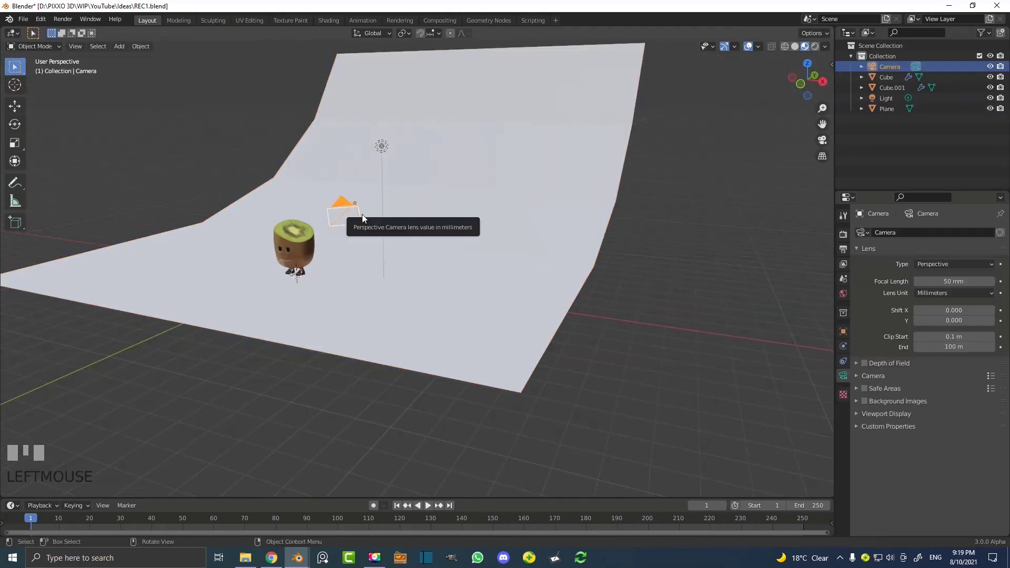
key("KP_0")
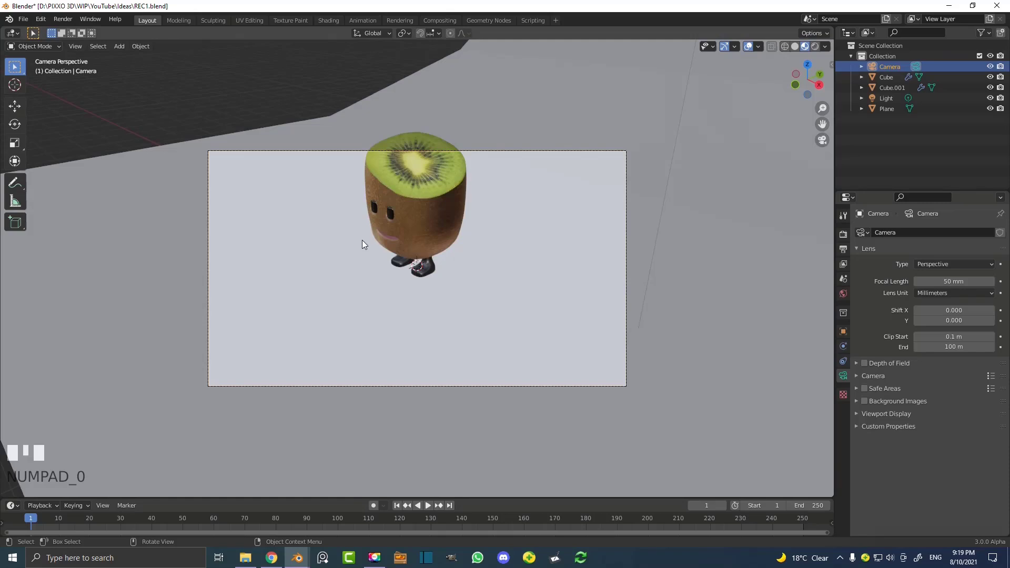
scroll(415, 241, "up", 1)
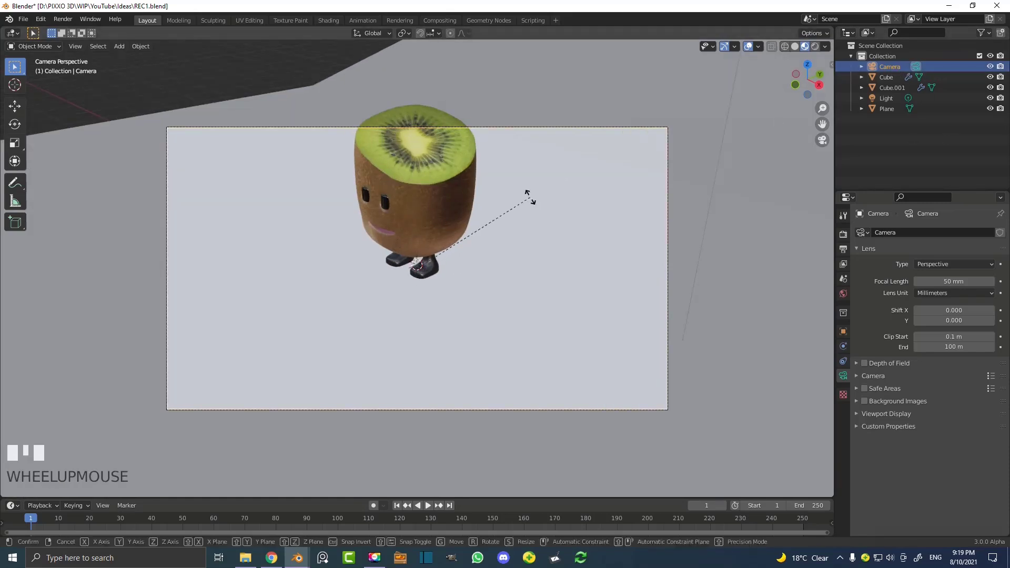
Rotate the camera freely, shift it to centre the kiwi in the frame, and straighten its tilt
key("r")
key("r")
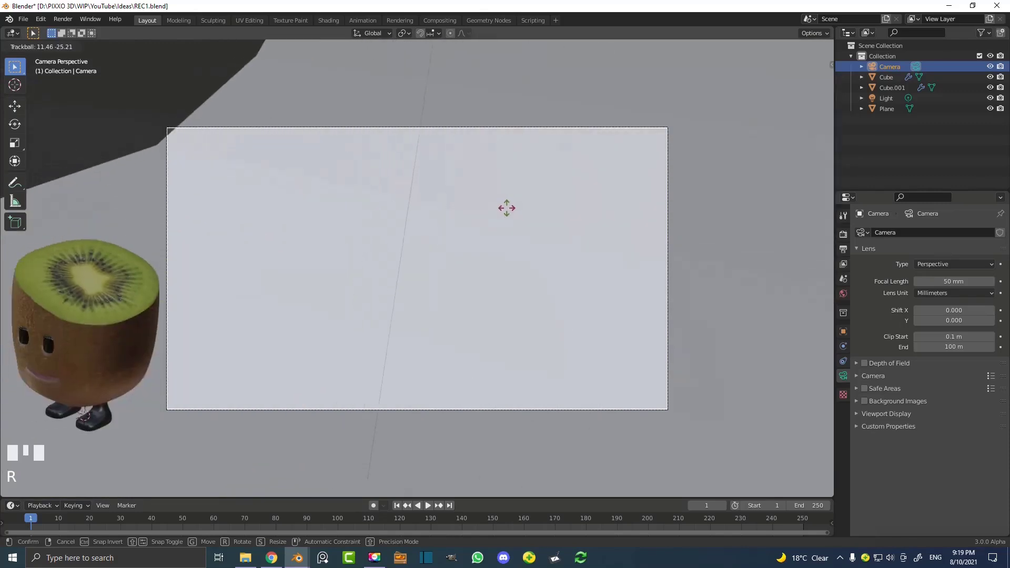
left_click(503, 205)
key("g")
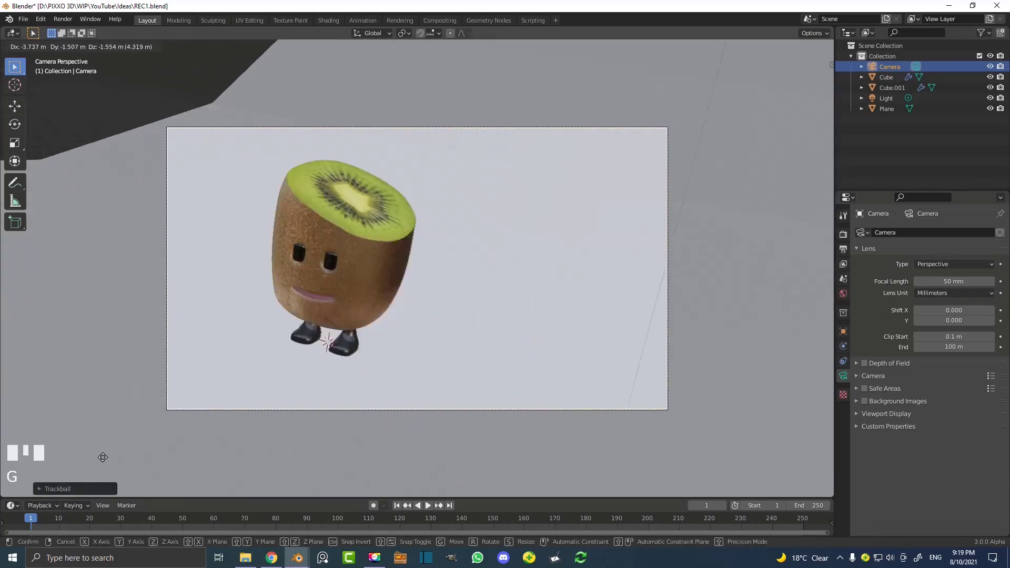
left_click(799, 45)
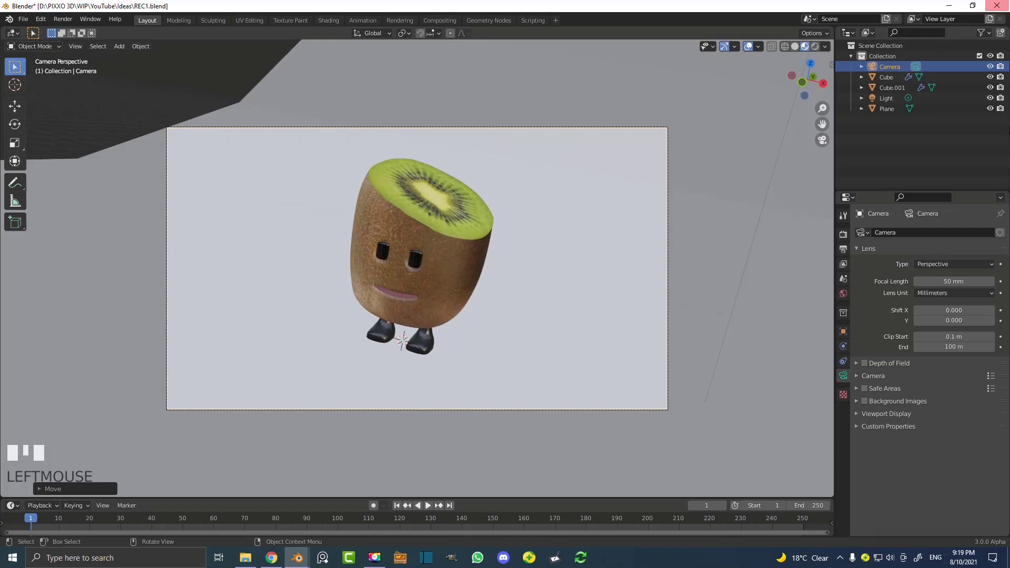
key("r")
left_click(553, 304)
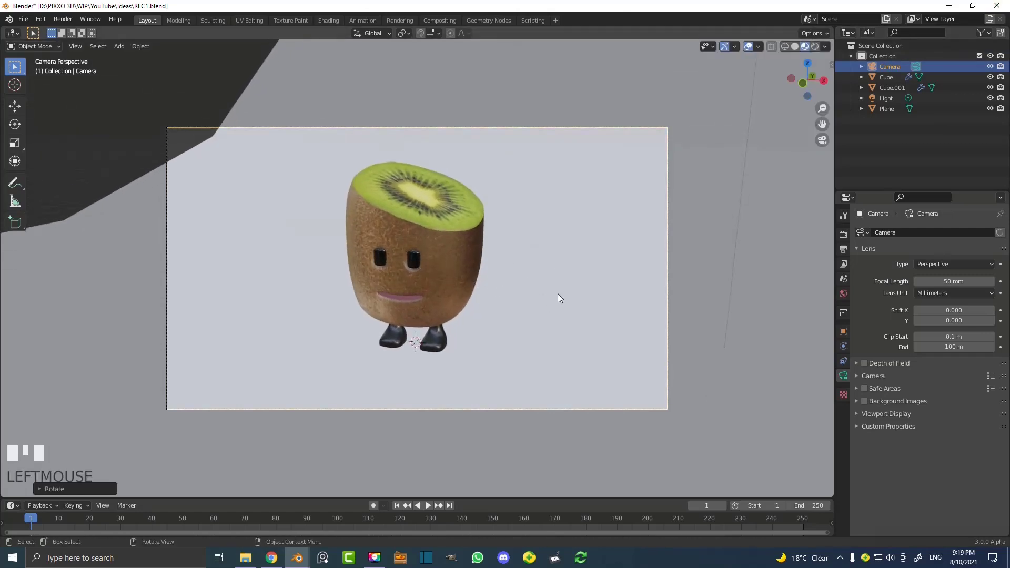
Move the camera about 1.57 m closer to the kiwi along its local Z axis and set its focal length to 125 mm
key("g")
key("z")
key("z")
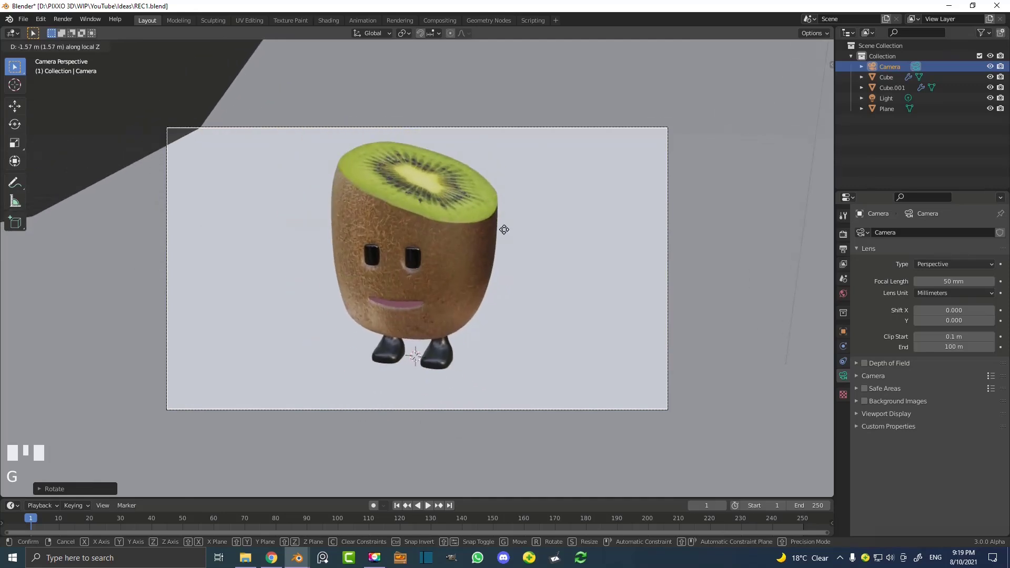
left_click(461, 289)
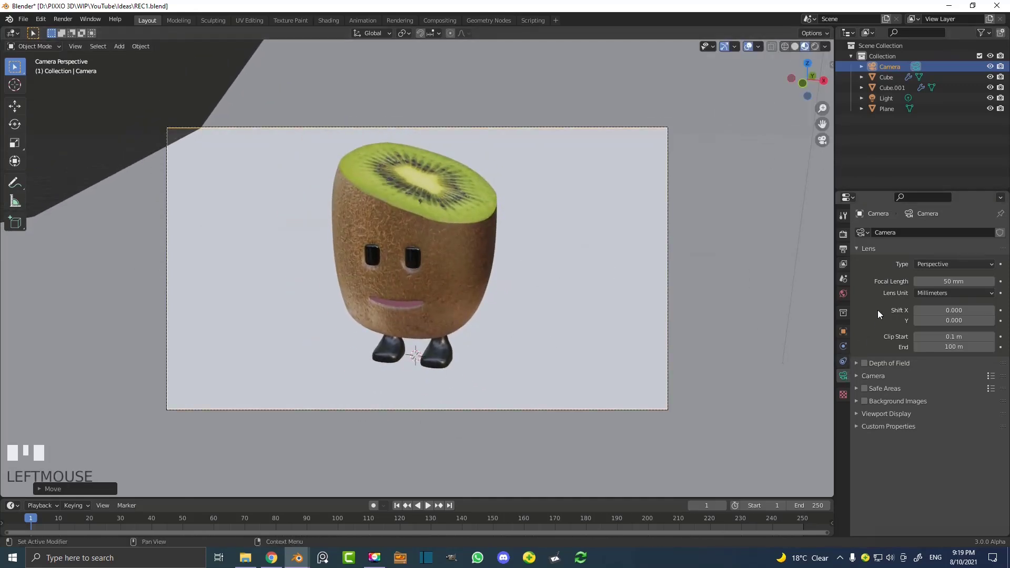
left_click(937, 282)
key("Return")
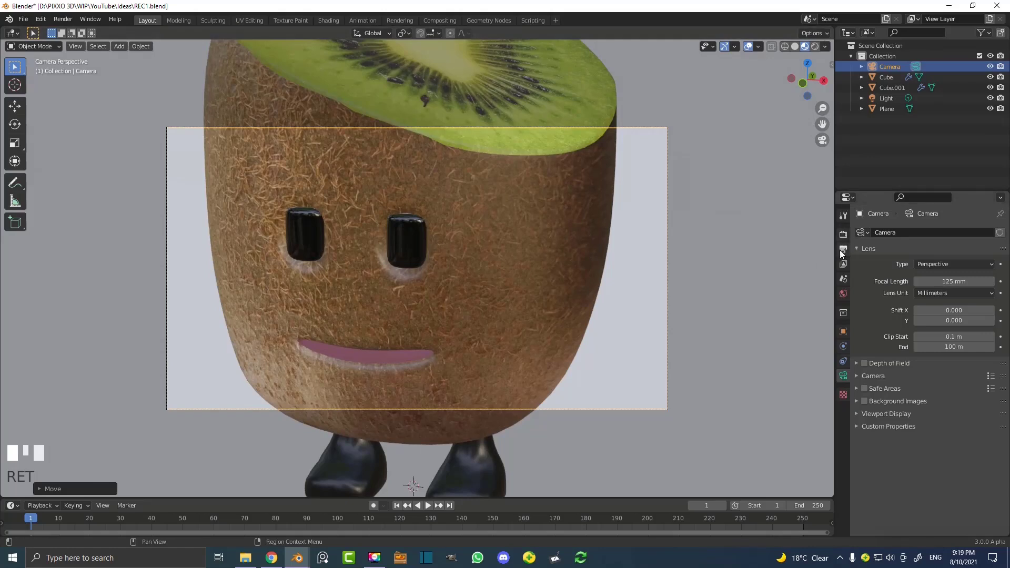
Set the render output resolution to 1080 px in X and 900 px in Y
left_click(843, 252)
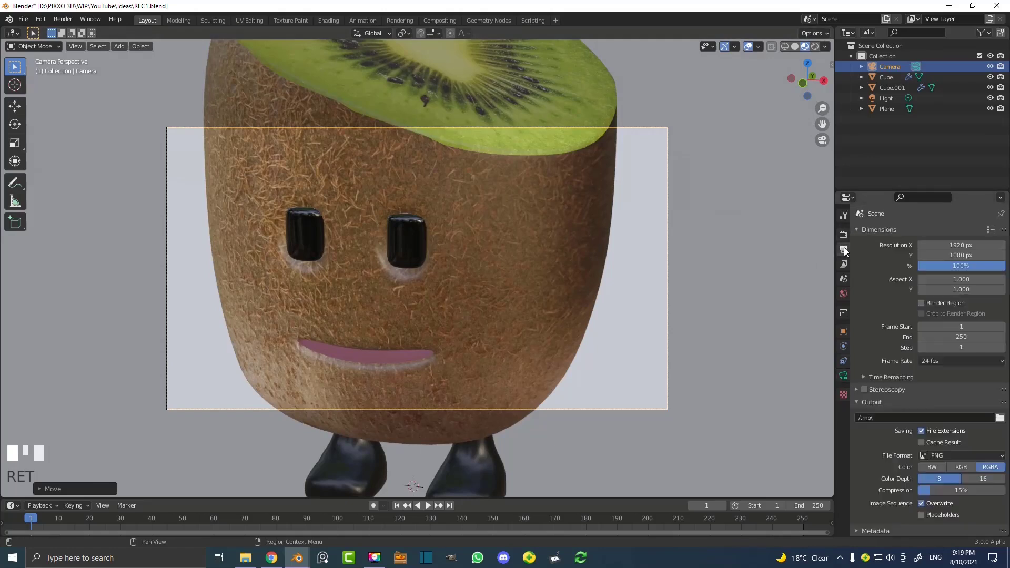
left_click(961, 245)
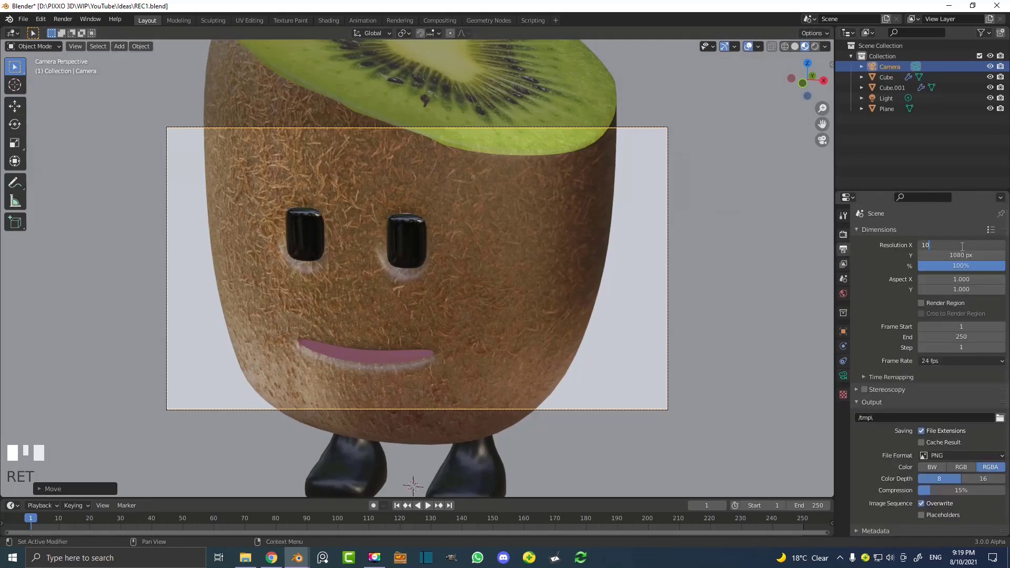
type("1080")
key("Return")
scroll(580, 280, "down", 4)
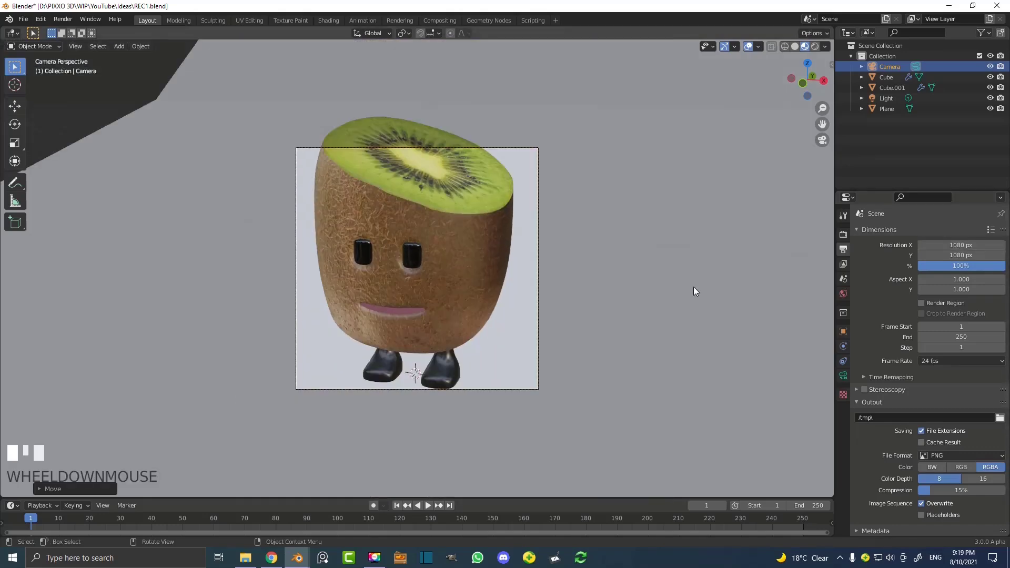
left_click(947, 254)
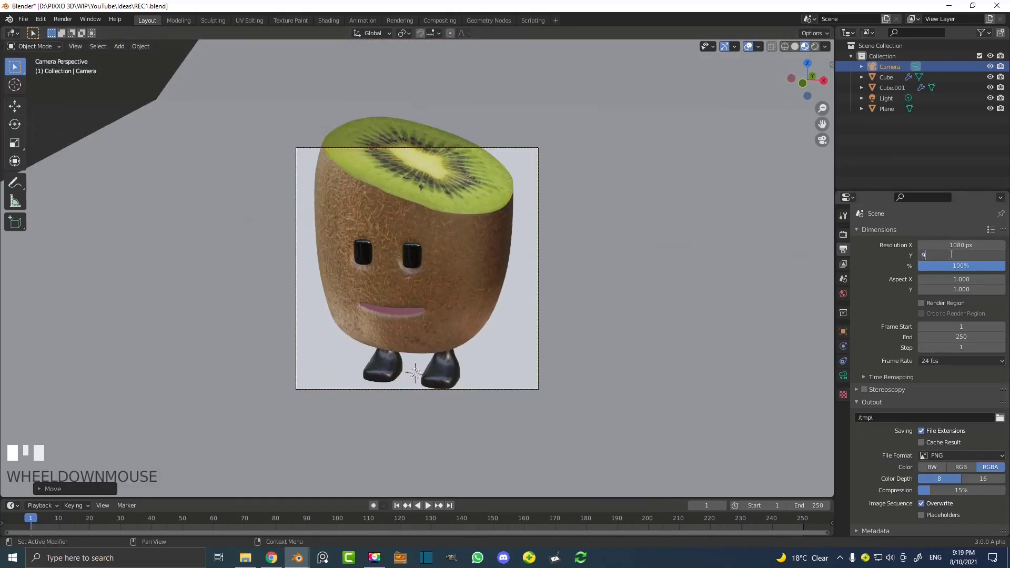
key("Return")
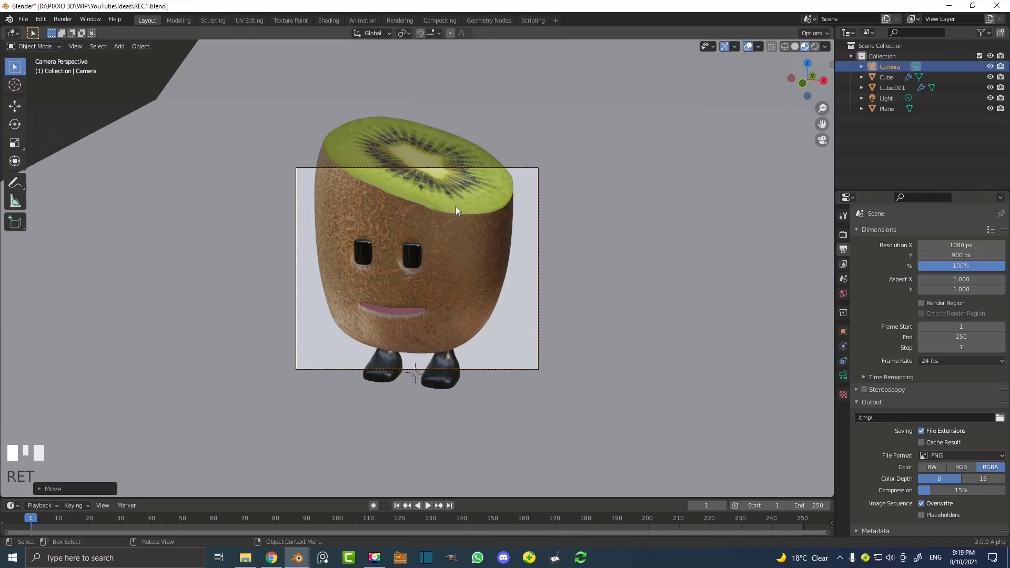
Pull the camera back along its local Z axis and shift it about 0.16 m so the whole kiwi fits centred in the frame
scroll(499, 241, "up", 2)
key("g")
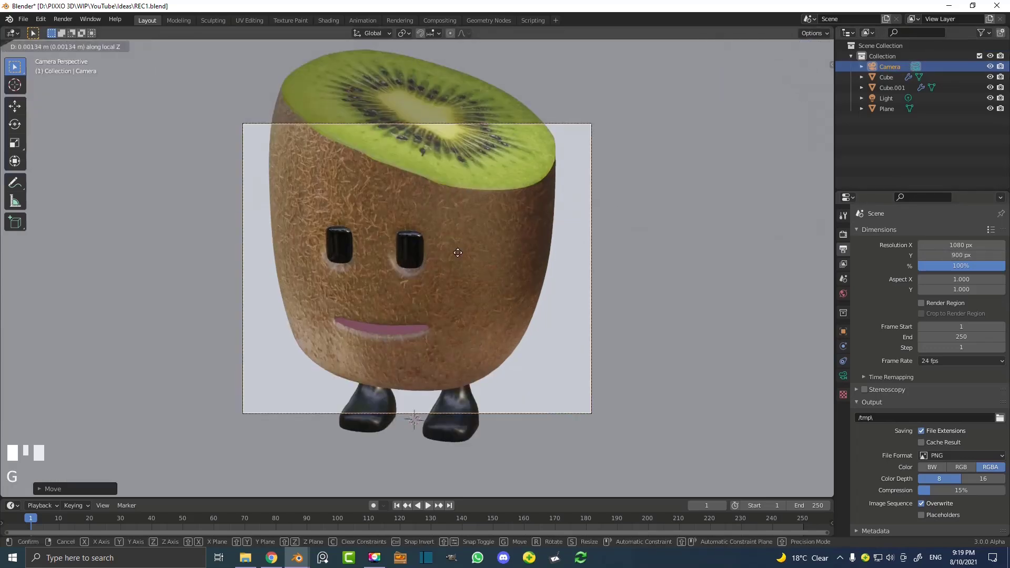
left_click(435, 434)
key("g")
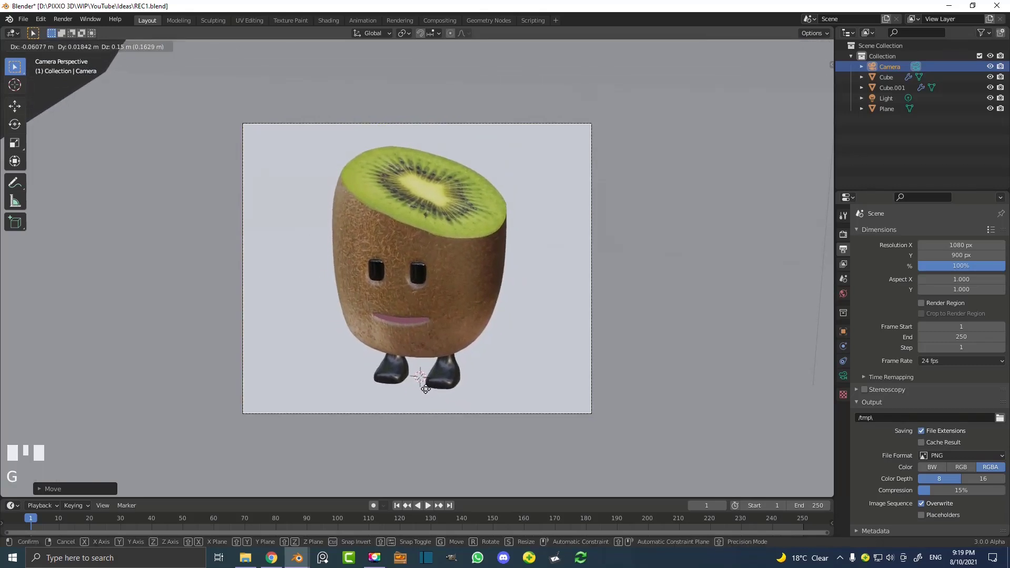
left_click(426, 384)
scroll(493, 228, "down", 1)
scroll(492, 228, "up", 2)
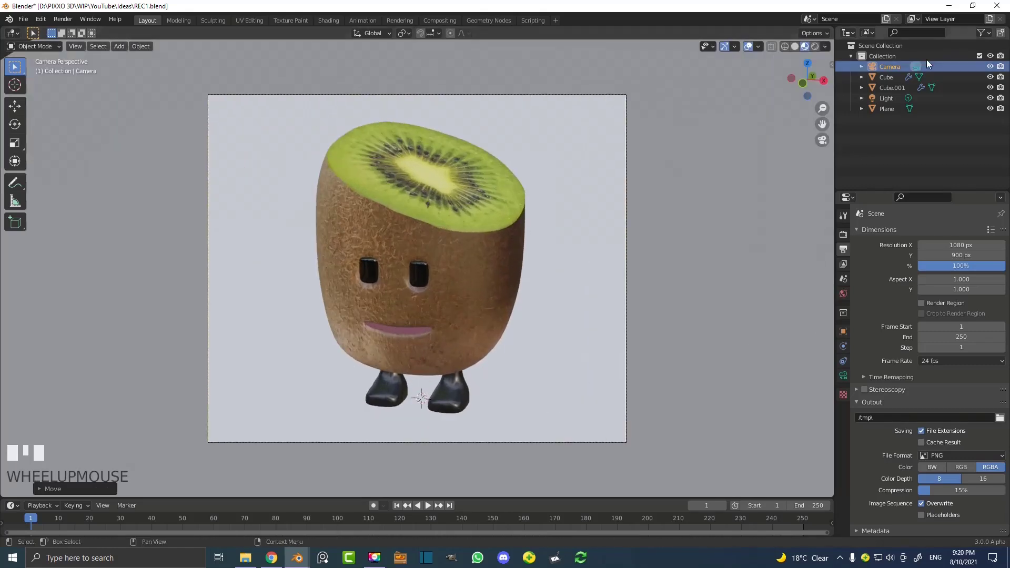
Change the render engine to Cycles and set its device to GPU Compute
left_click(843, 234)
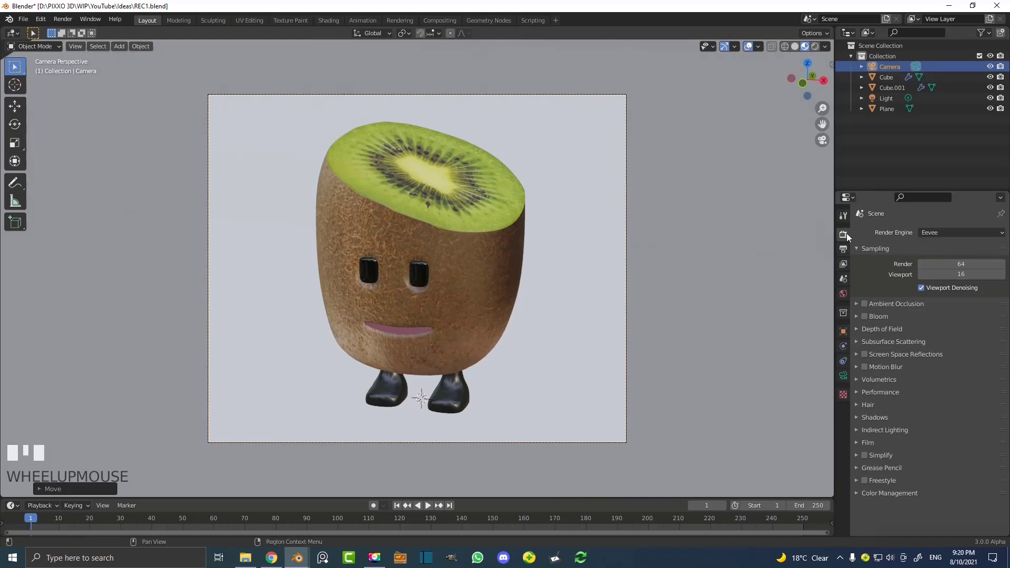
left_click(943, 235)
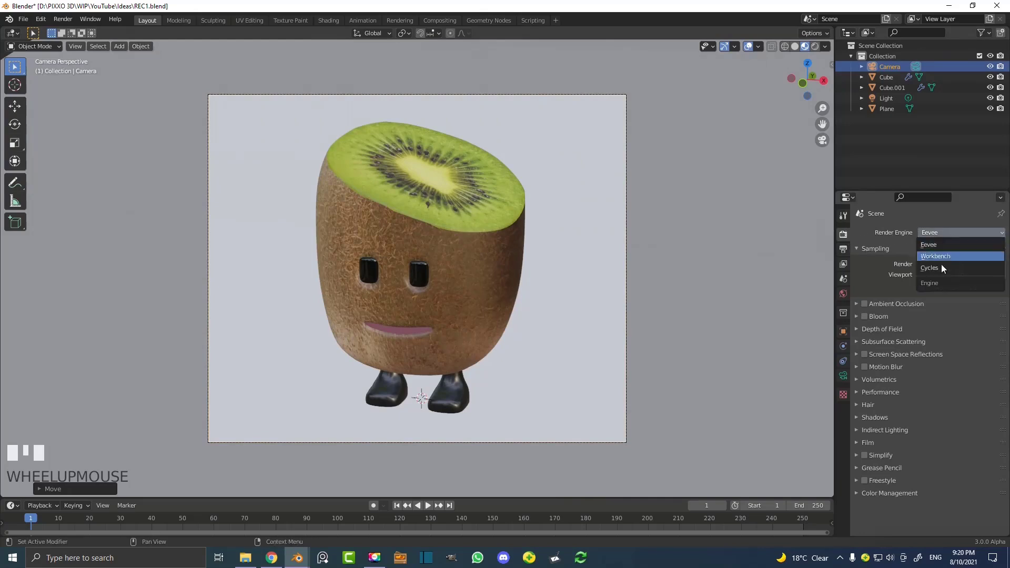
left_click(939, 269)
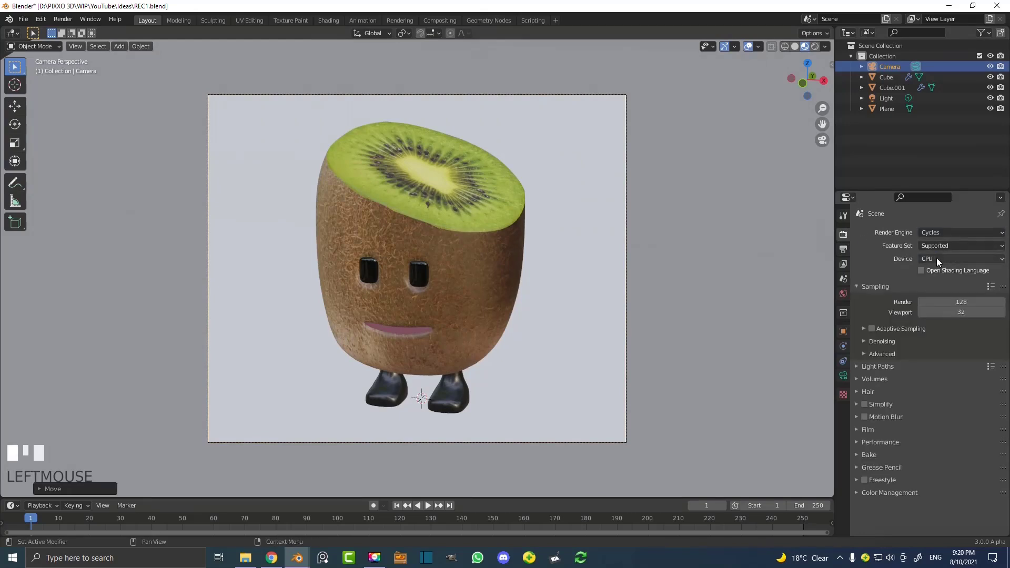
left_click(936, 258)
left_click(937, 279)
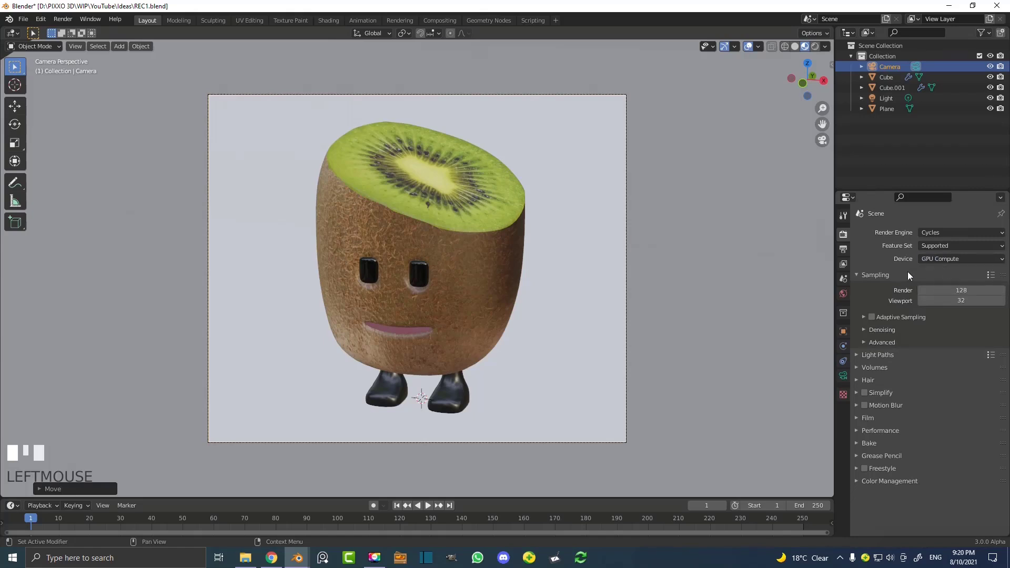
Enable render denoising and choose OptiX as the denoiser
left_click(862, 330)
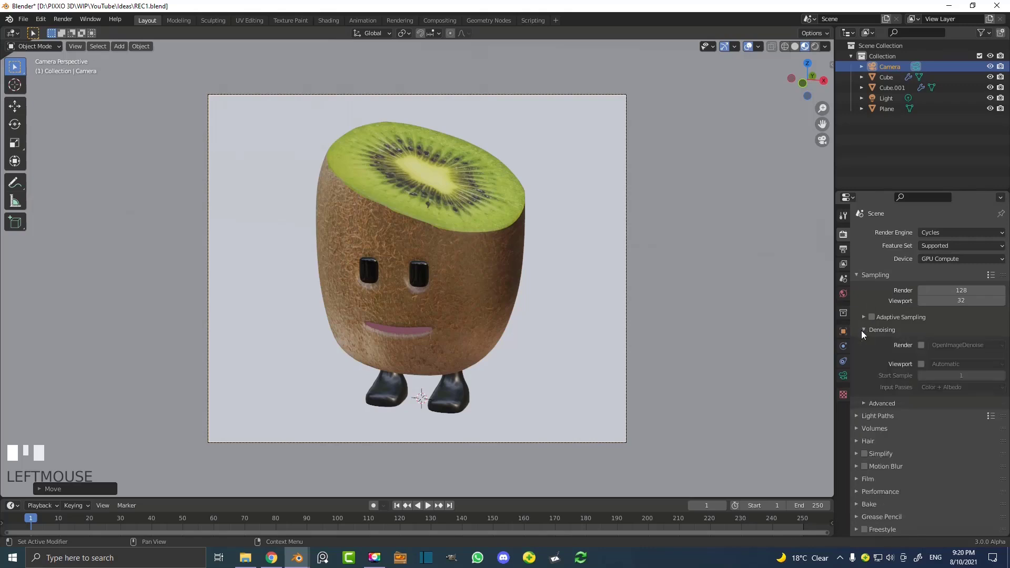
left_click(922, 345)
left_click(945, 345)
left_click(957, 355)
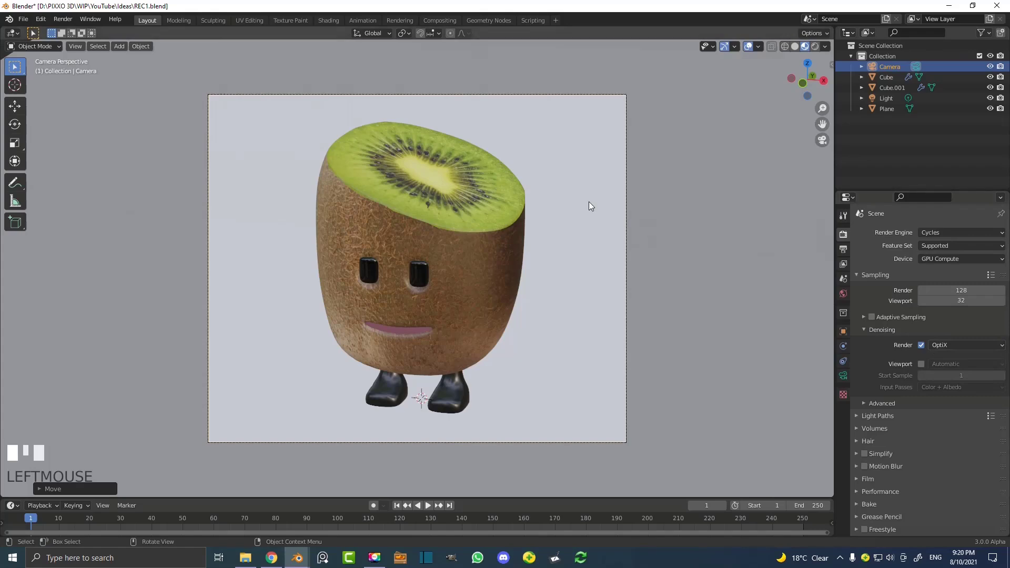
Switch the viewport to rendered shading in the camera view and limit the render region to the camera frame
scroll(581, 232, "down", 2)
scroll(552, 213, "up", 1)
middle_click_drag(551, 213, 549, 220)
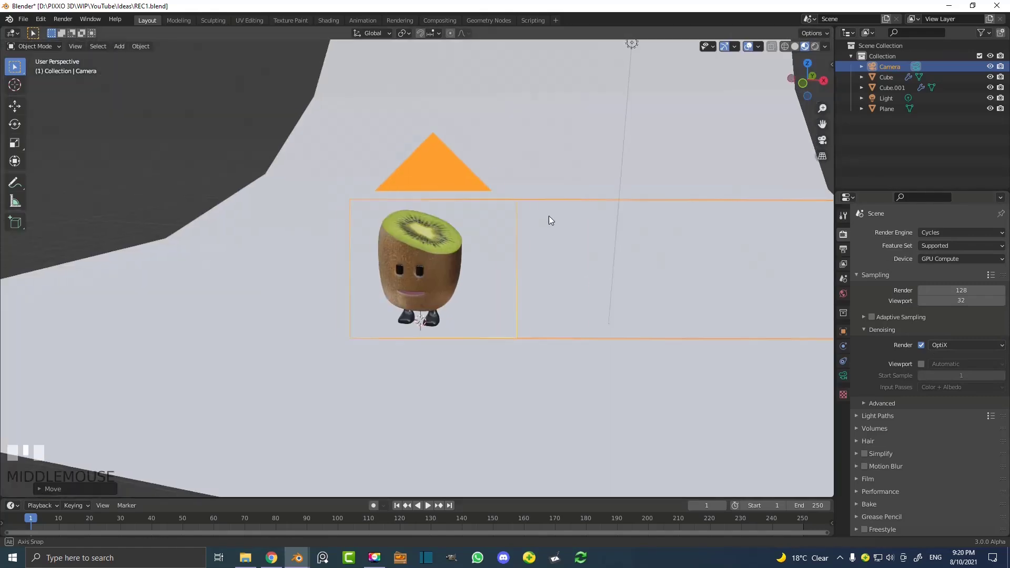
key("z")
left_click(503, 156)
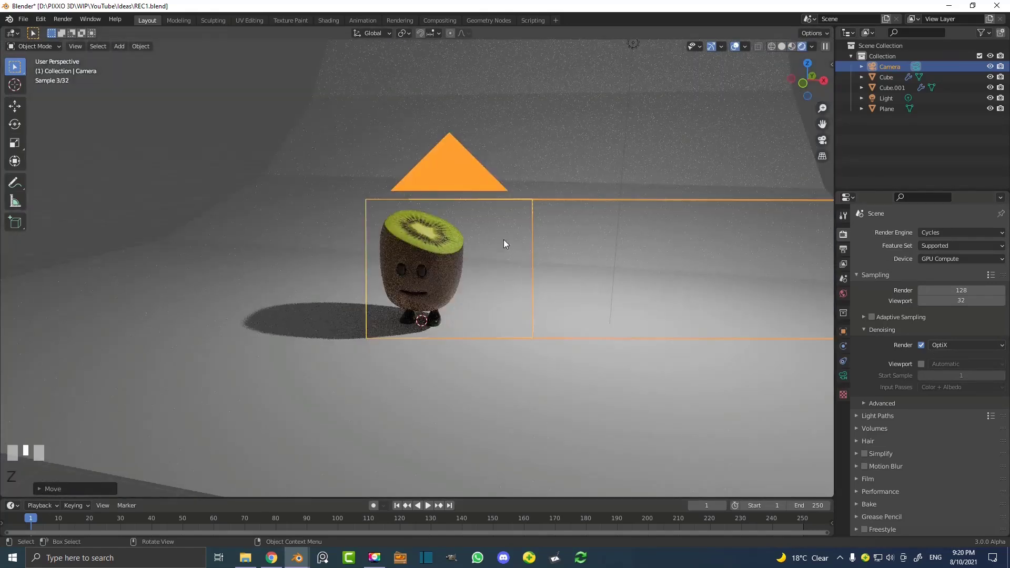
key("KP_0")
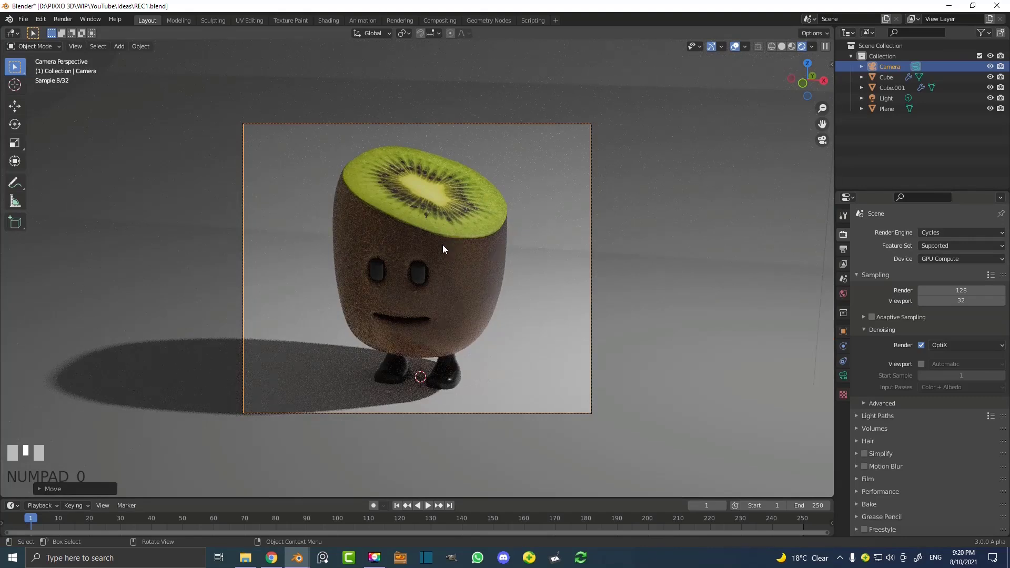
key("ctrl+b")
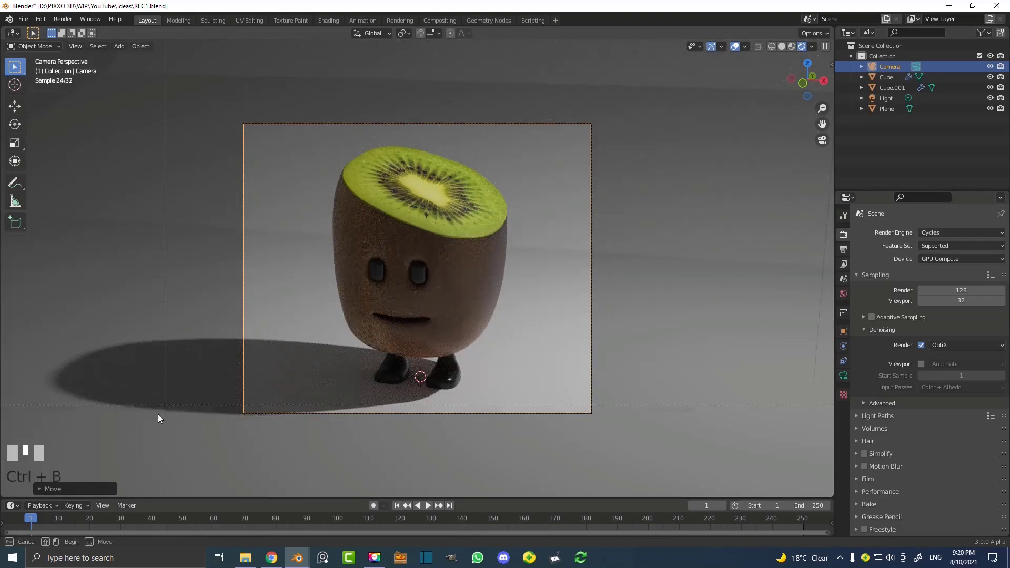
left_click_drag(168, 446, 640, 91)
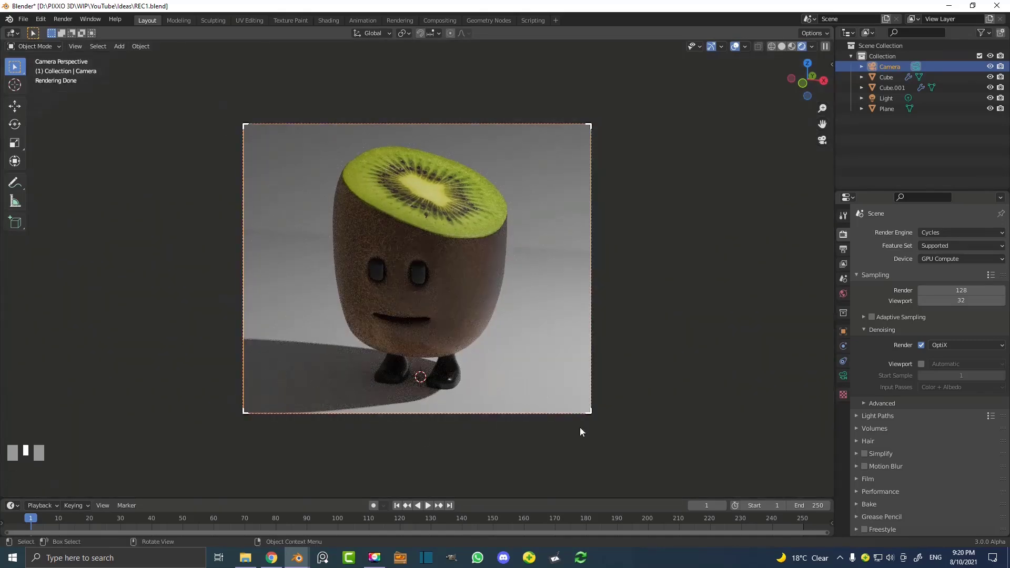
scroll(449, 322, "up", 1)
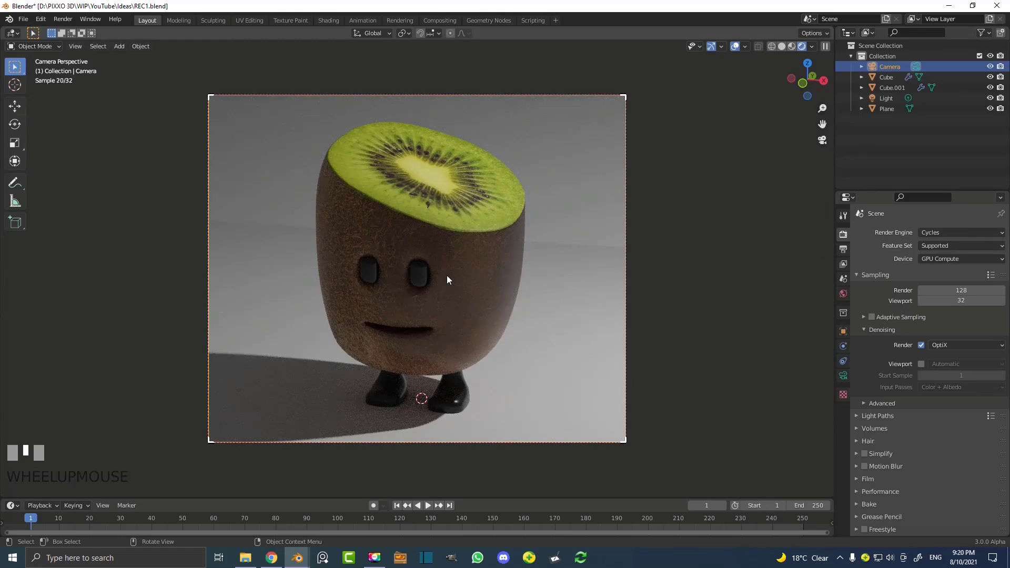
Delete the default light above the backdrop
middle_click_drag(496, 239, 539, 246)
scroll(616, 143, "down", 1)
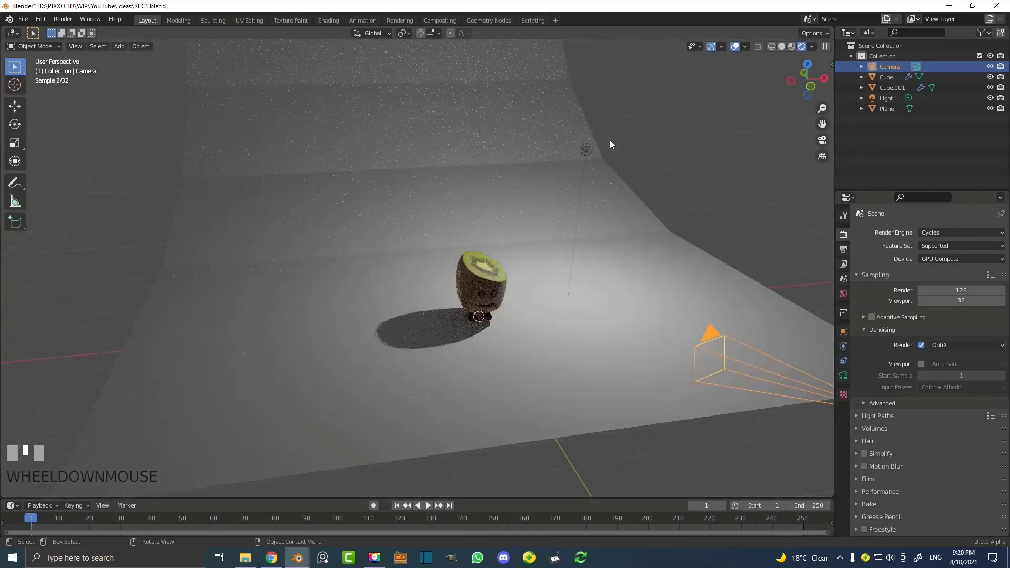
left_click(586, 150)
key("x")
left_click(586, 158)
Add an area light at the kiwi and raise it along Z to hang above the character
middle_click_drag(586, 157, 452, 222)
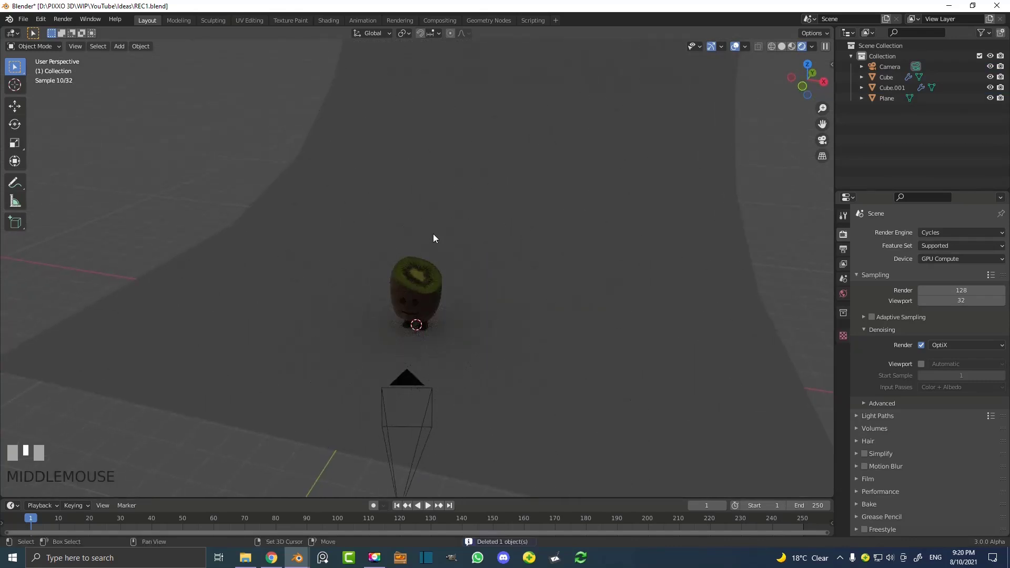
key("shift+a")
mouse_move(422, 370)
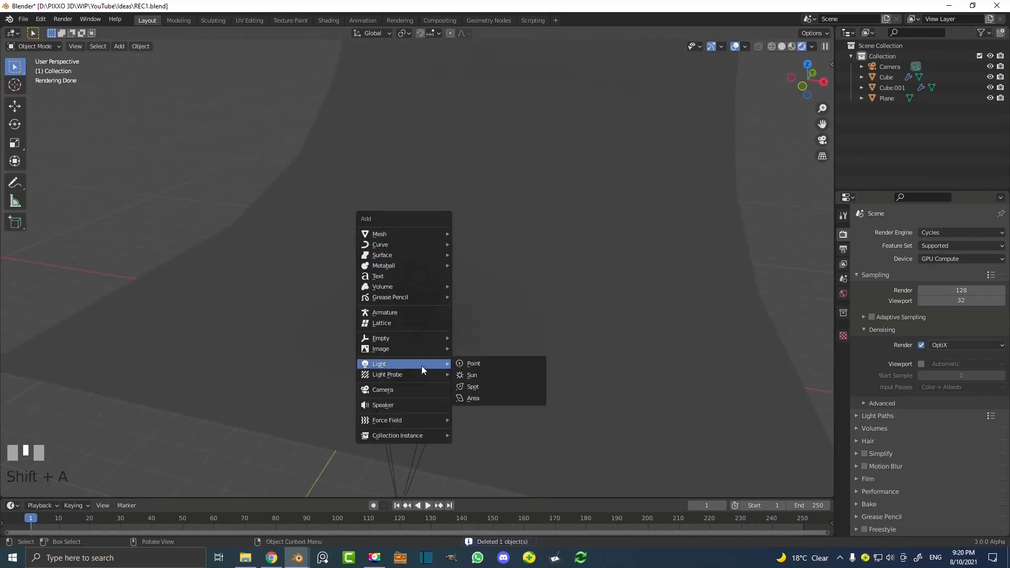
left_click(485, 399)
key("g")
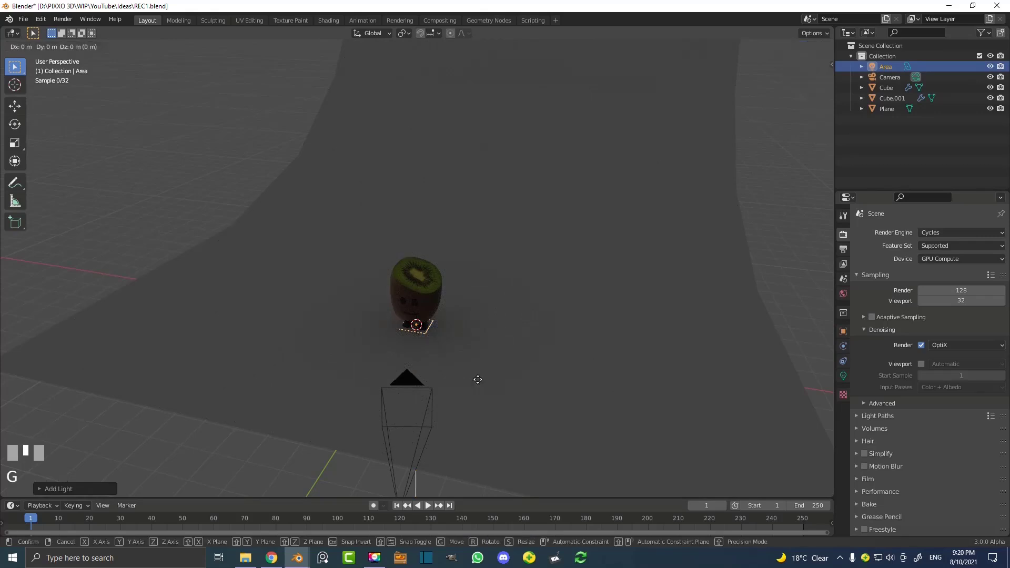
key("z")
left_click(480, 264)
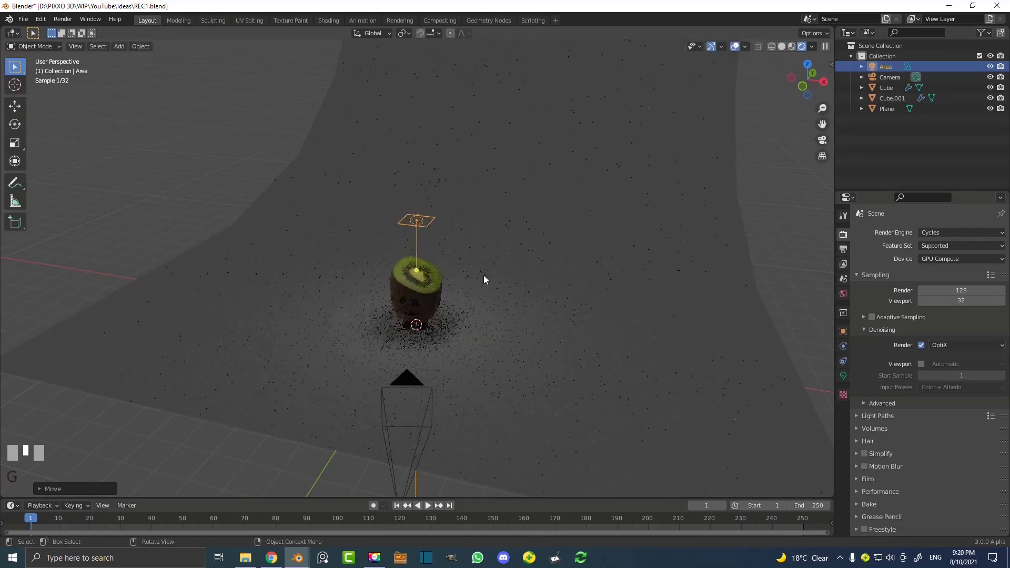
Set the area light's power to 150 W and its size to about 3.05 m
left_click(844, 376)
left_click(952, 302)
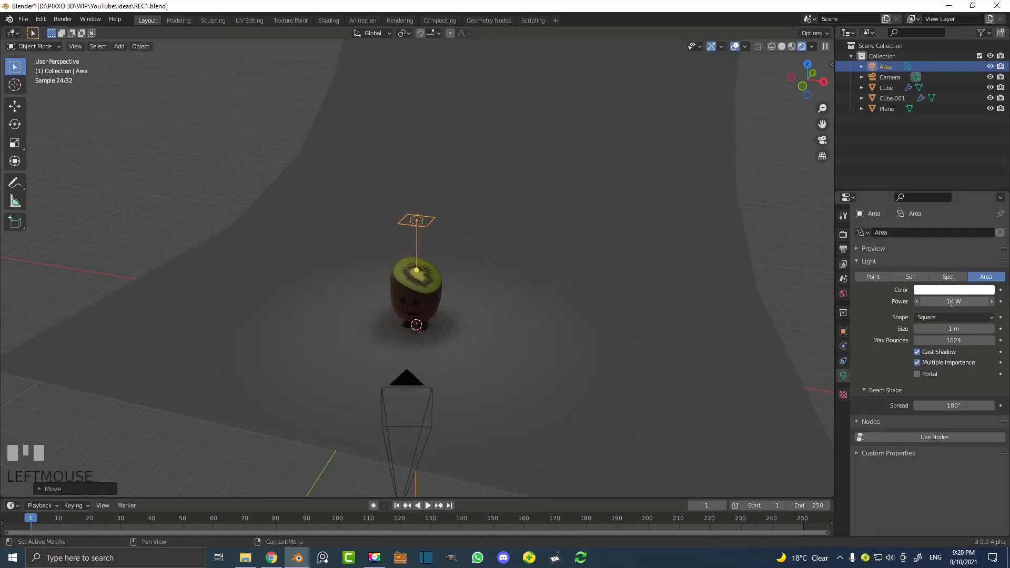
type("150")
key("Return")
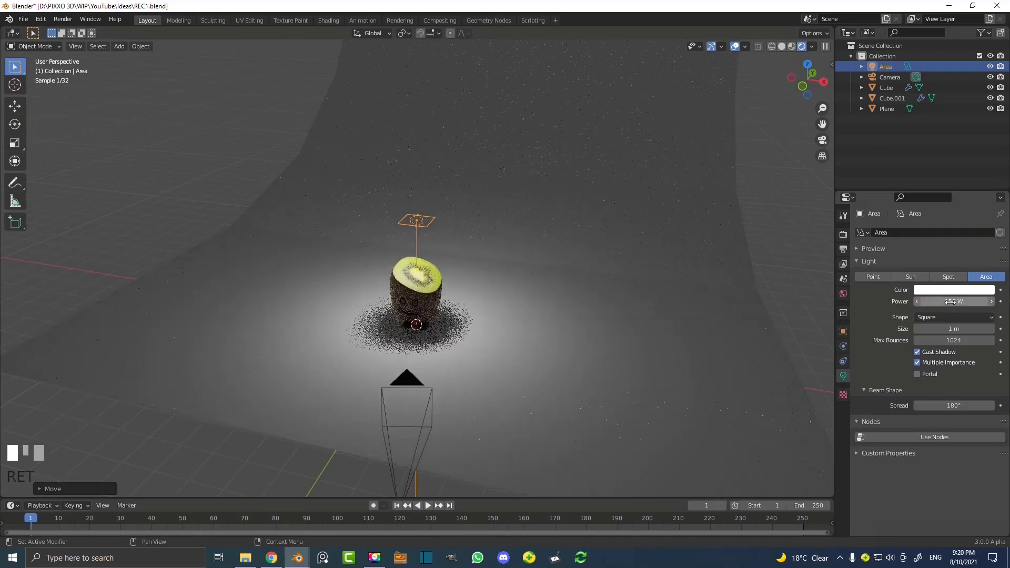
left_click_drag(934, 332, 984, 332)
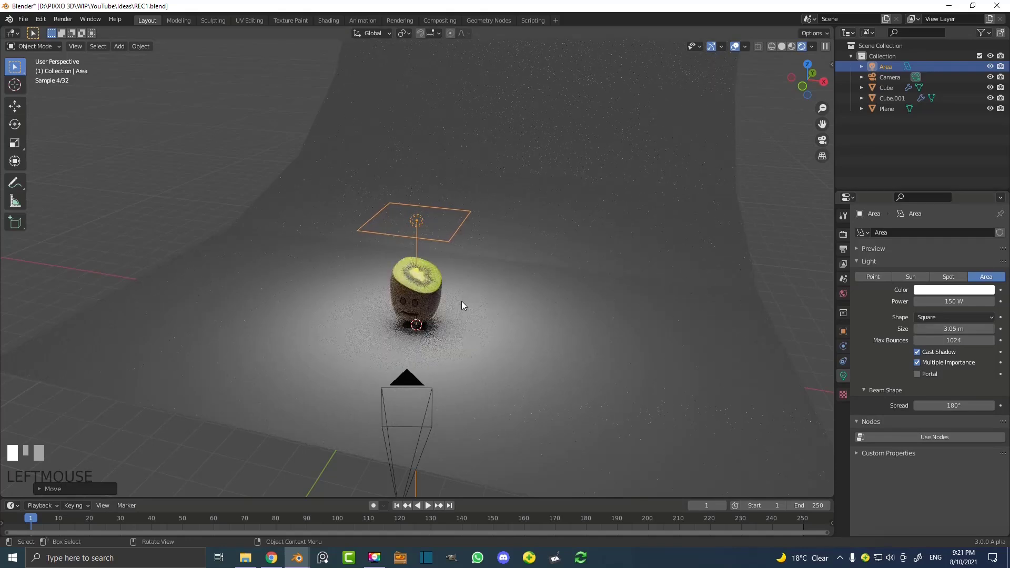
Raise the area light about 1.4 m further along the Z axis
key("g")
key("z")
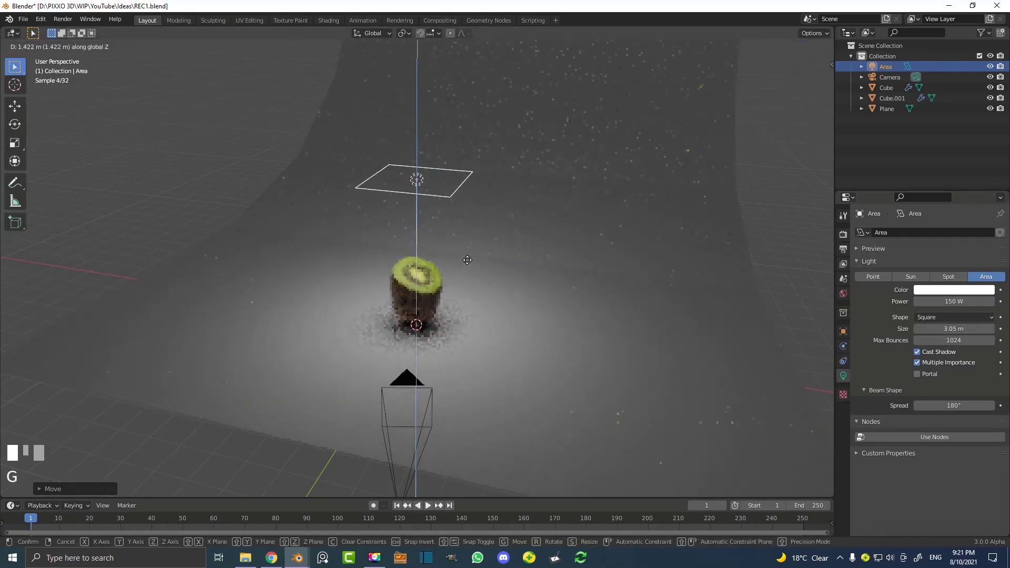
left_click(466, 260)
Duplicate the area light to the front side of the kiwi and rotate the copy to face the character
middle_click_drag(462, 258, 438, 248)
key("shift+d")
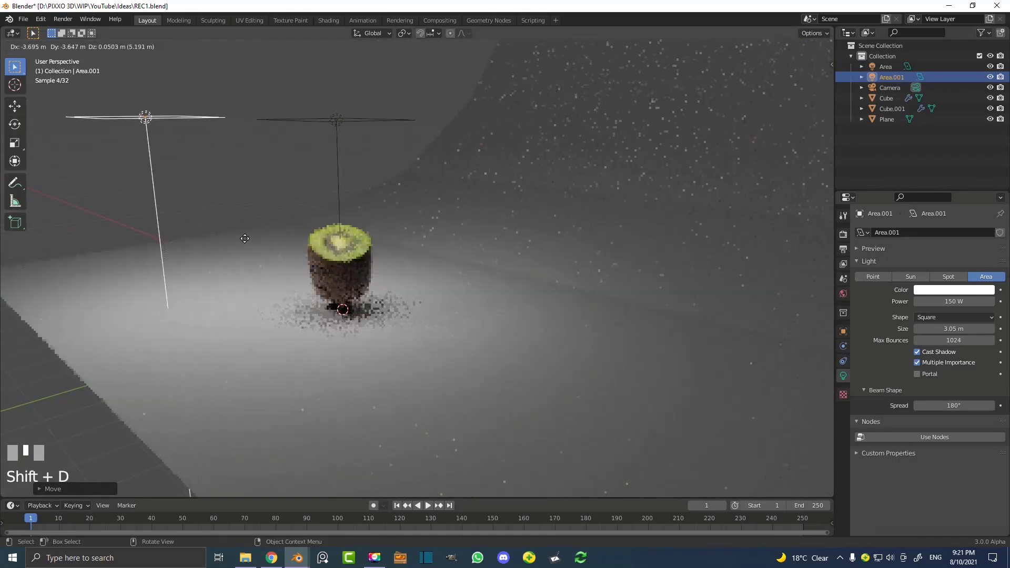
left_click(237, 232)
key("r")
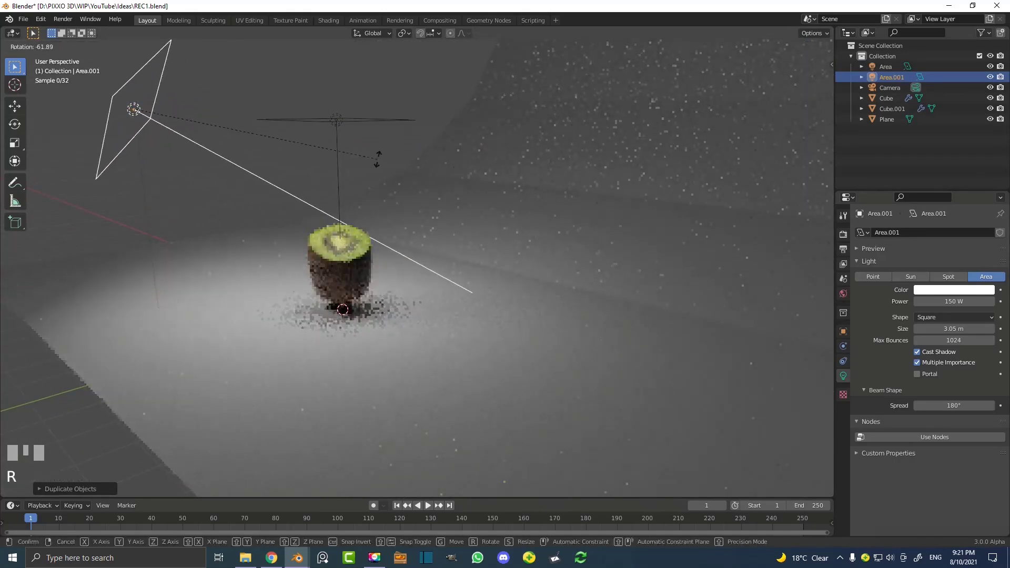
left_click(387, 105)
Duplicate the angled side light to the kiwi's opposite side and rotate it in top view to aim at the character
key("KP_7")
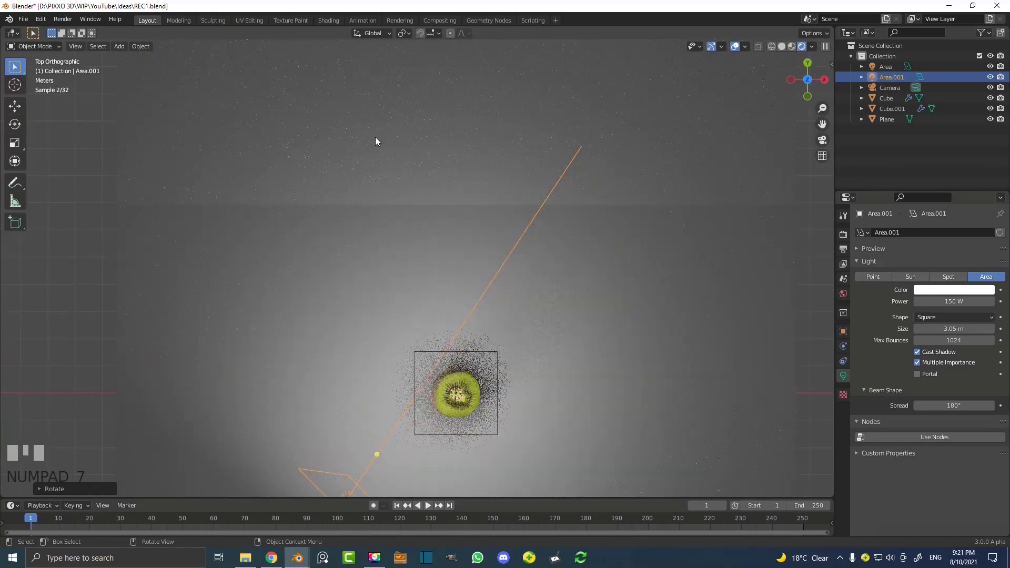
key("shift+d")
left_click(546, 246)
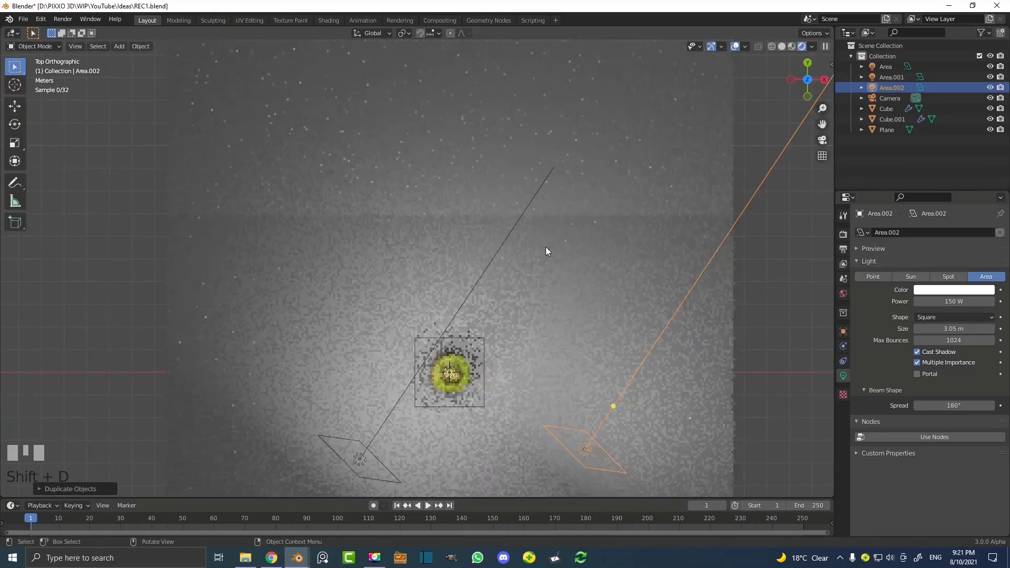
key("r")
left_click(306, 258)
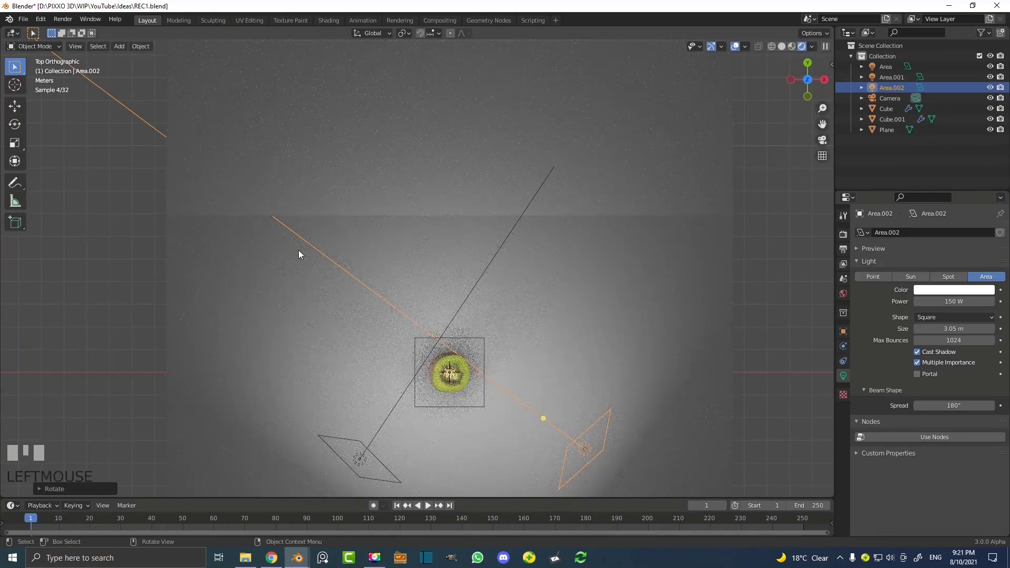
Return to the camera view and apply smooth shading to the backdrop plane
key("KP_0")
scroll(459, 239, "up", 2)
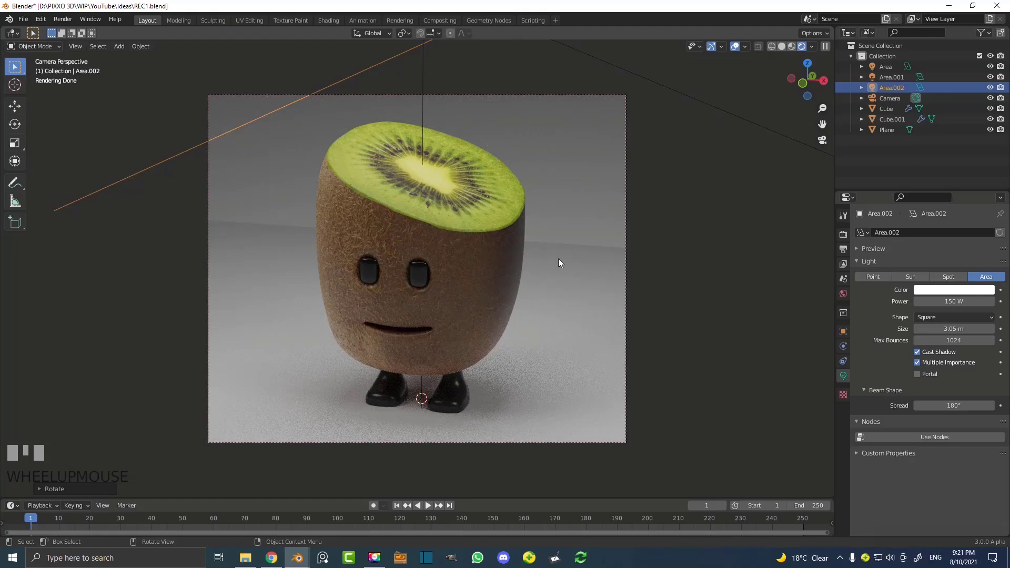
left_click(570, 132)
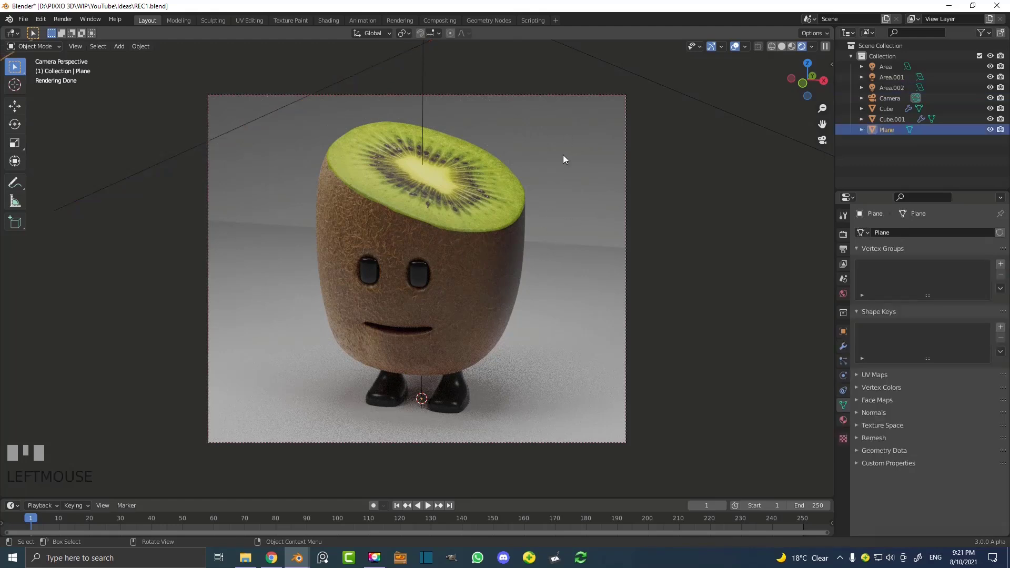
scroll(522, 207, "down", 2)
key("g")
right_click(552, 191)
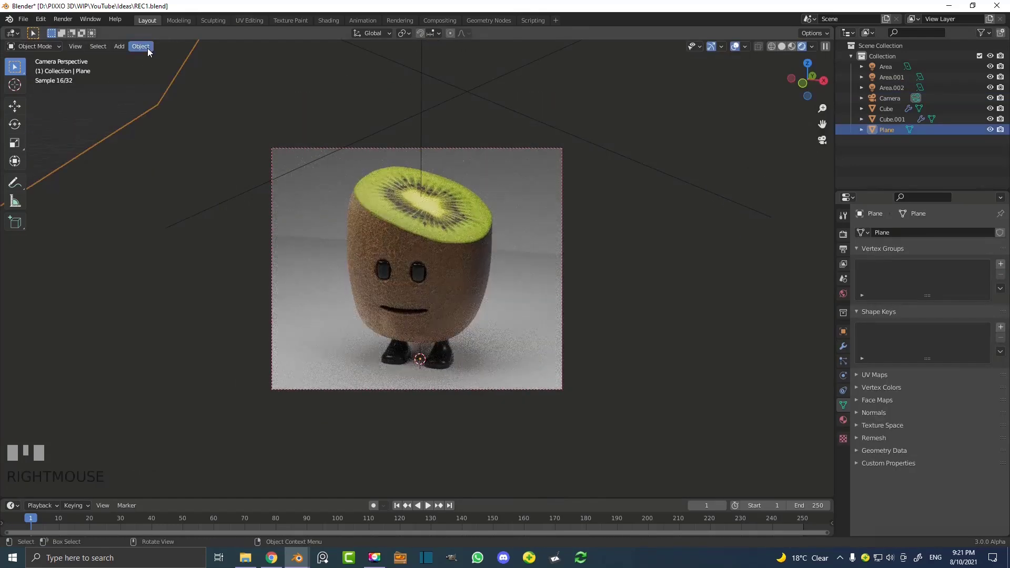
left_click(142, 47)
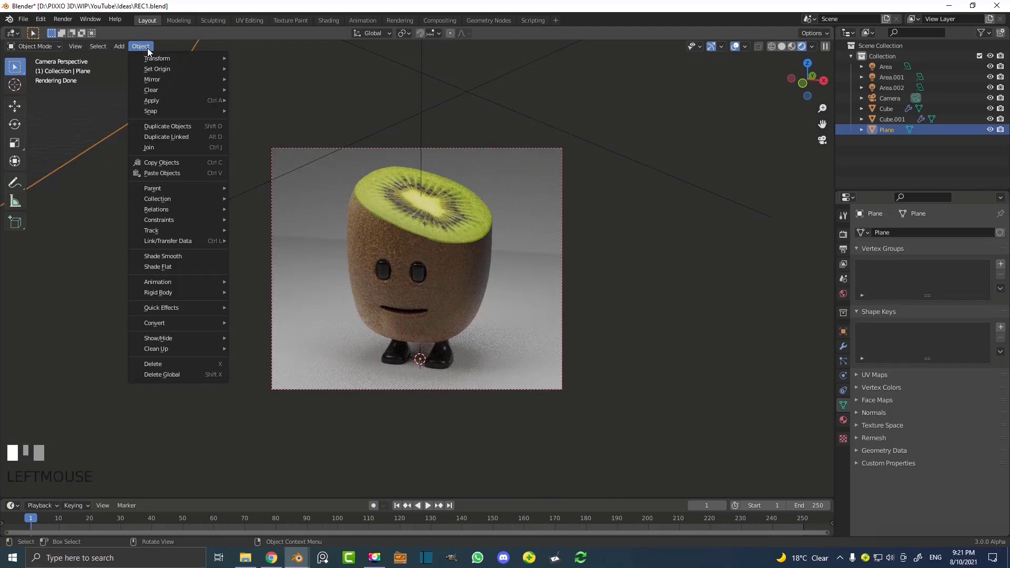
left_click(179, 258)
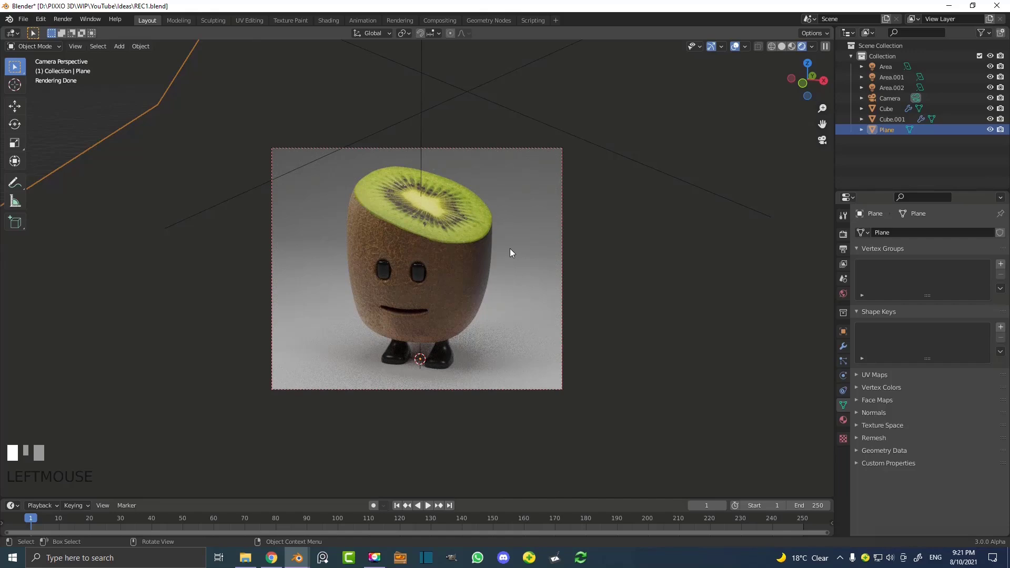
scroll(459, 246, "up", 1)
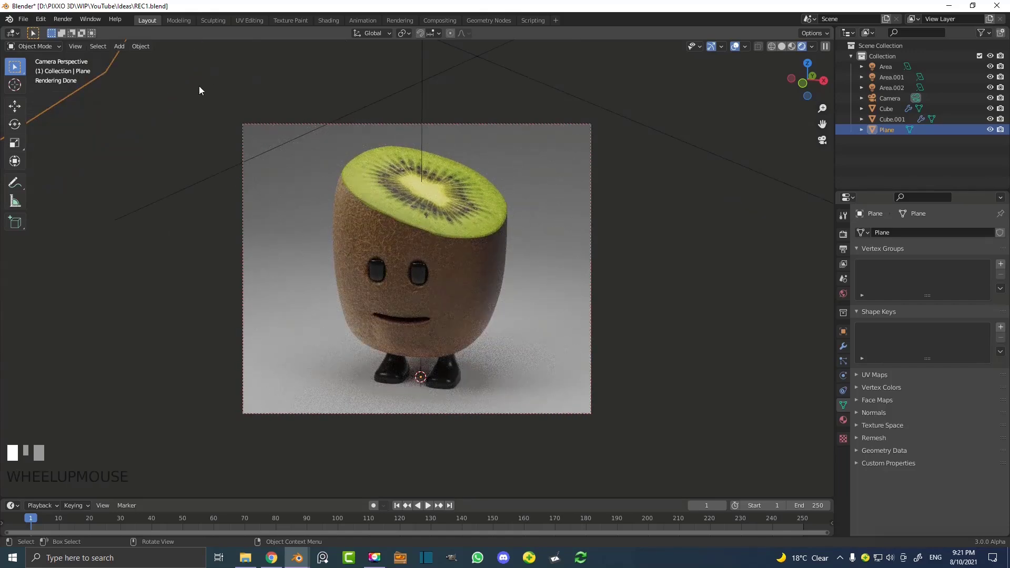
Save the project under its existing file name REC1.blend
left_click(25, 20)
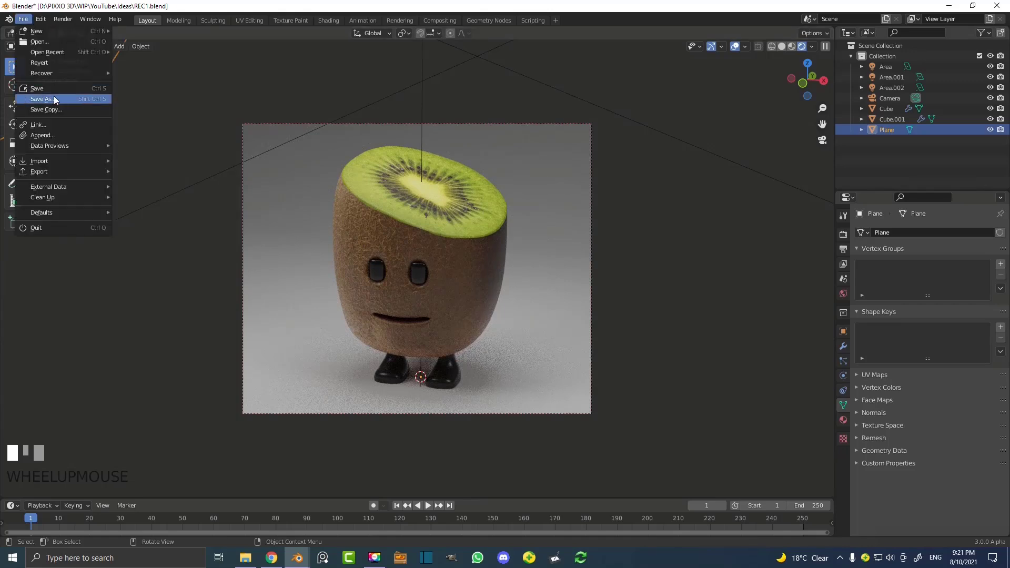
left_click(54, 96)
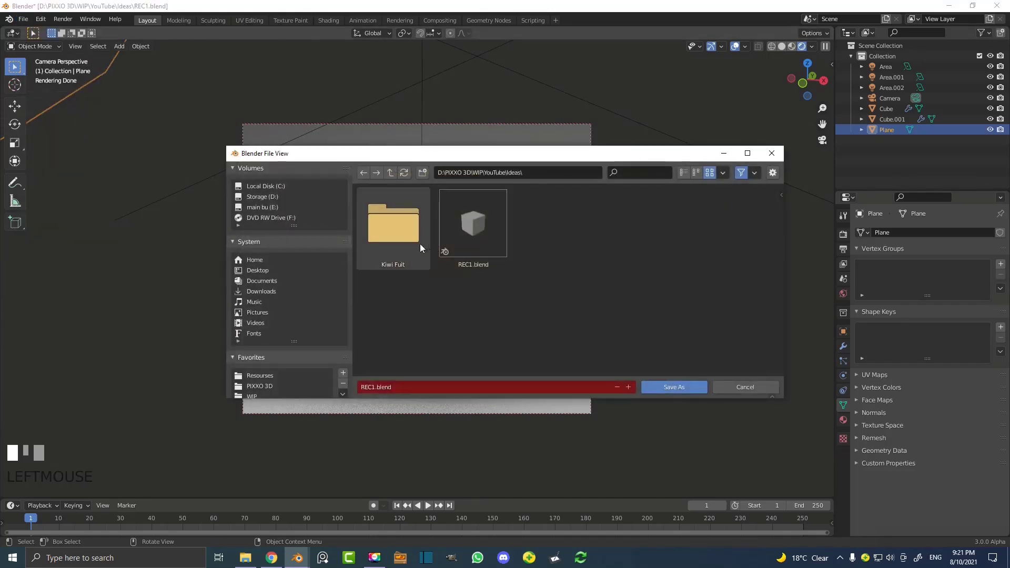
left_click(771, 153)
key("ctrl+s")
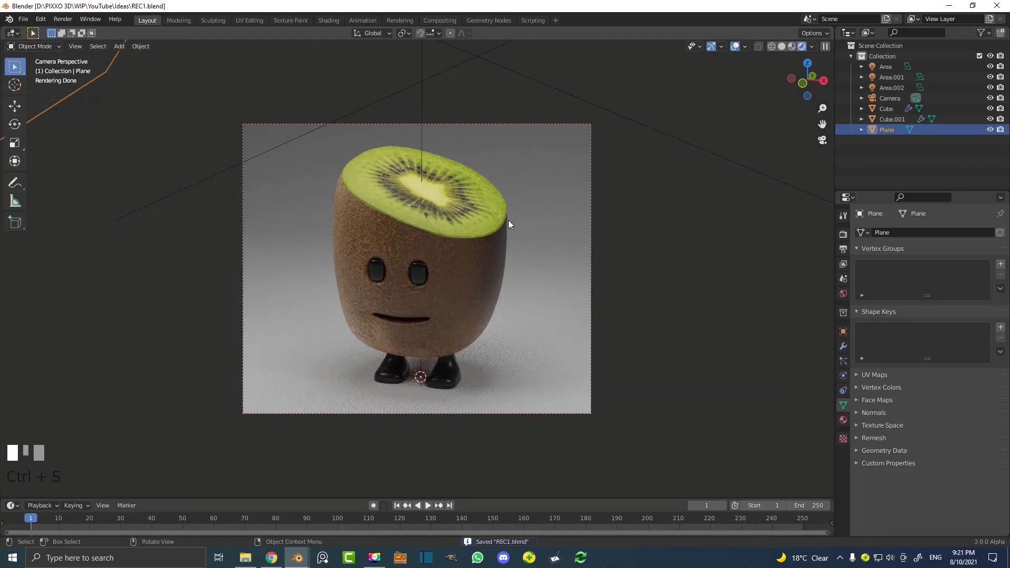
Add a particle system to the kiwi body and set its type to Hair
left_click(476, 232)
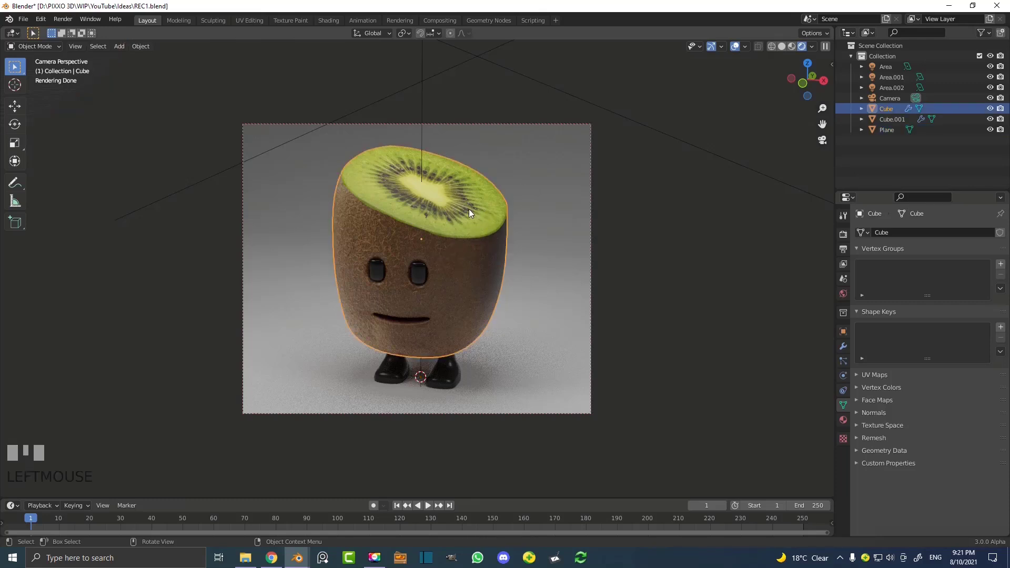
left_click(843, 361)
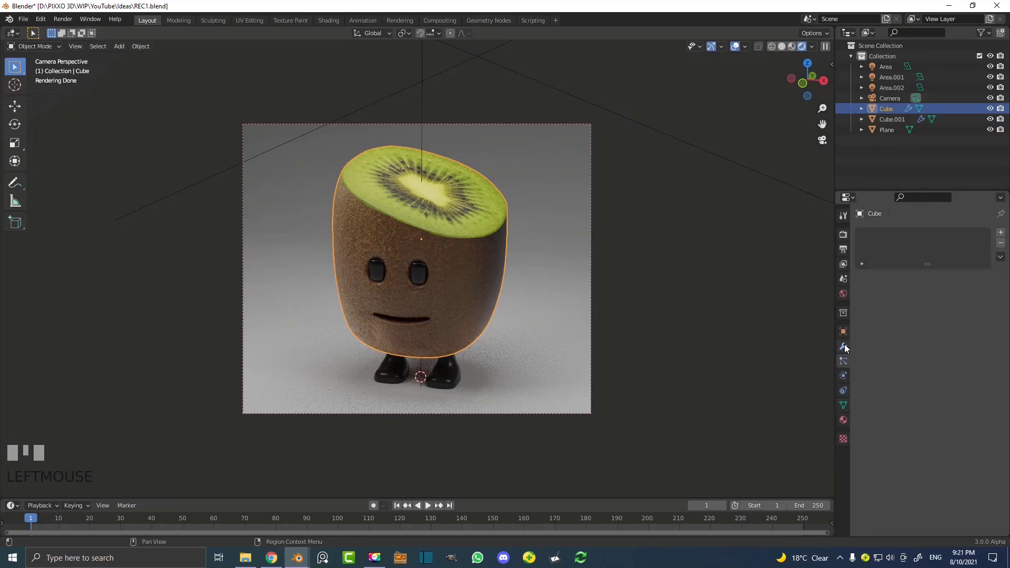
left_click(1001, 232)
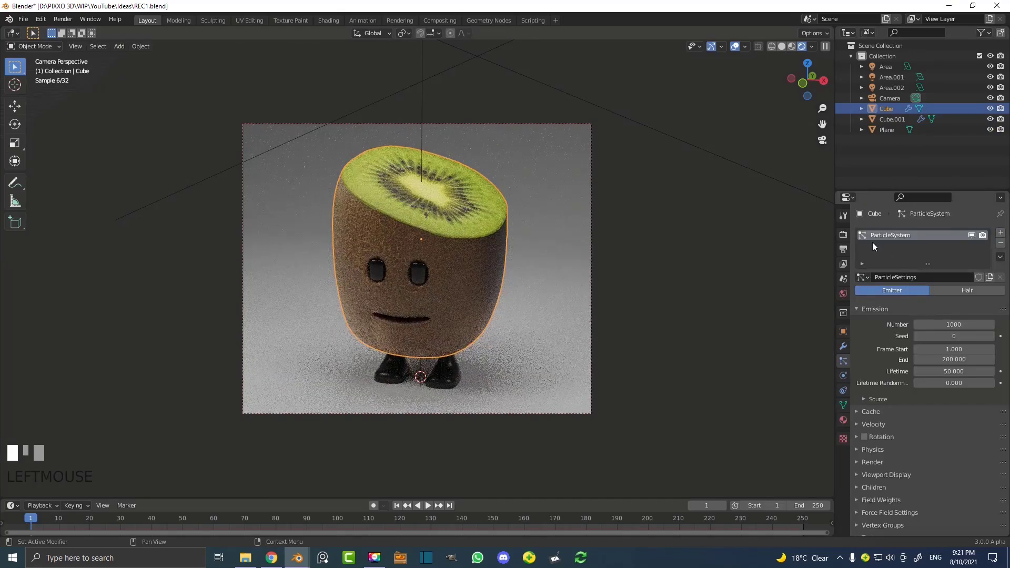
left_click(961, 289)
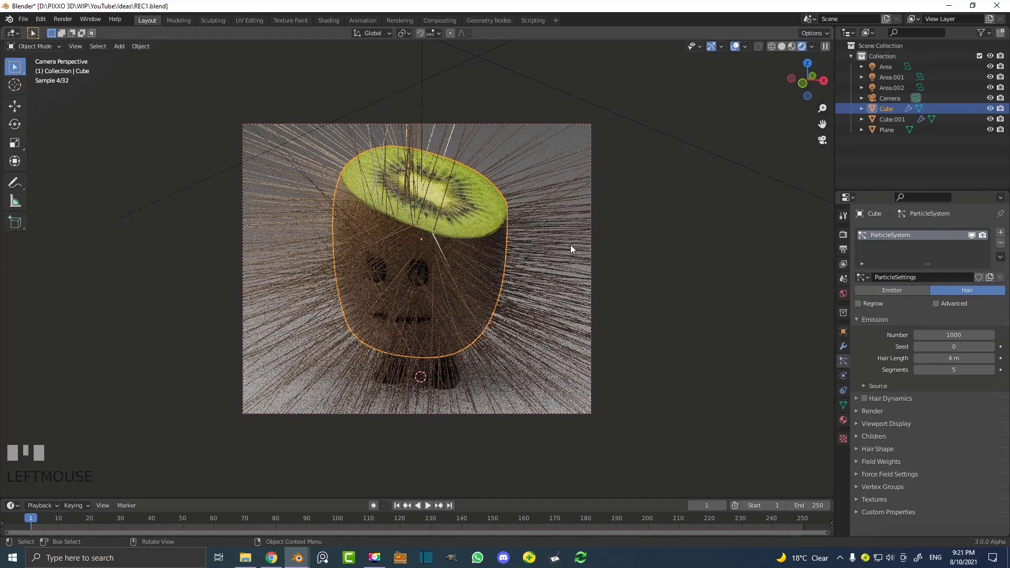
Switch the viewport to solid shading and set the particle hair length to 0.04 m
key("z")
left_click(654, 249)
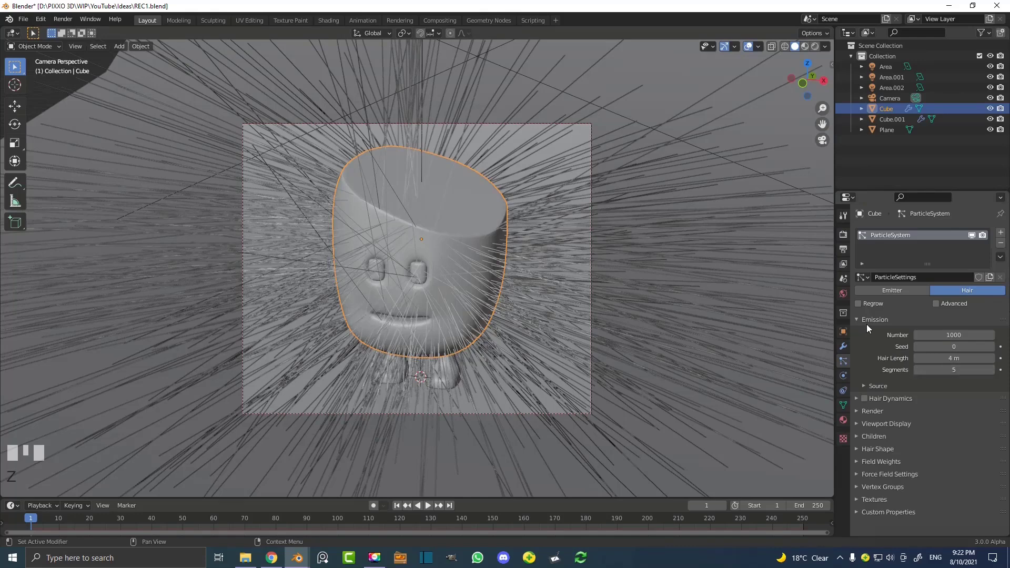
left_click(965, 357)
key("BackSpace")
type(".04")
key("Return")
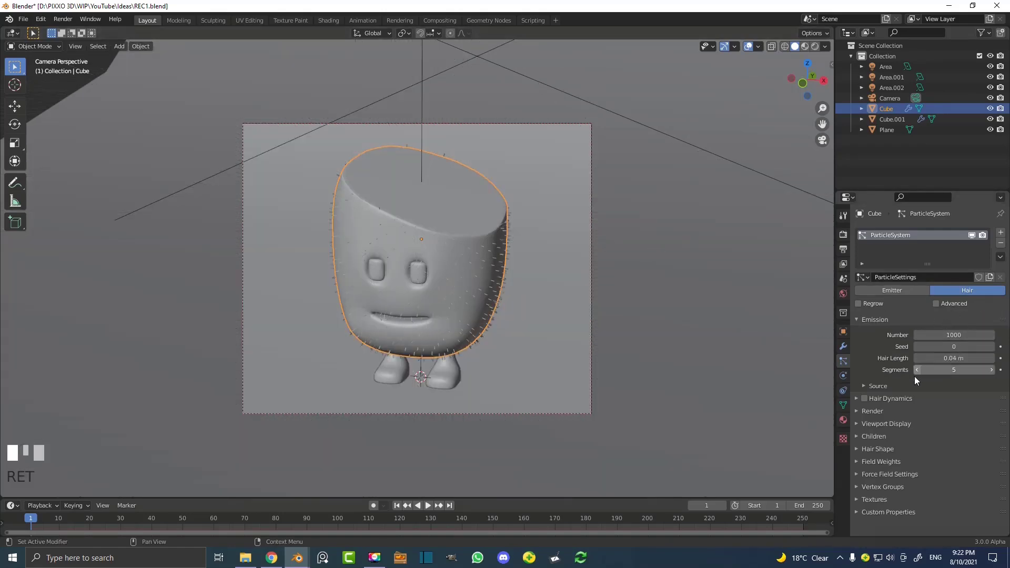
Give the hair Interpolated children and set their render amount to 40
left_click(869, 436)
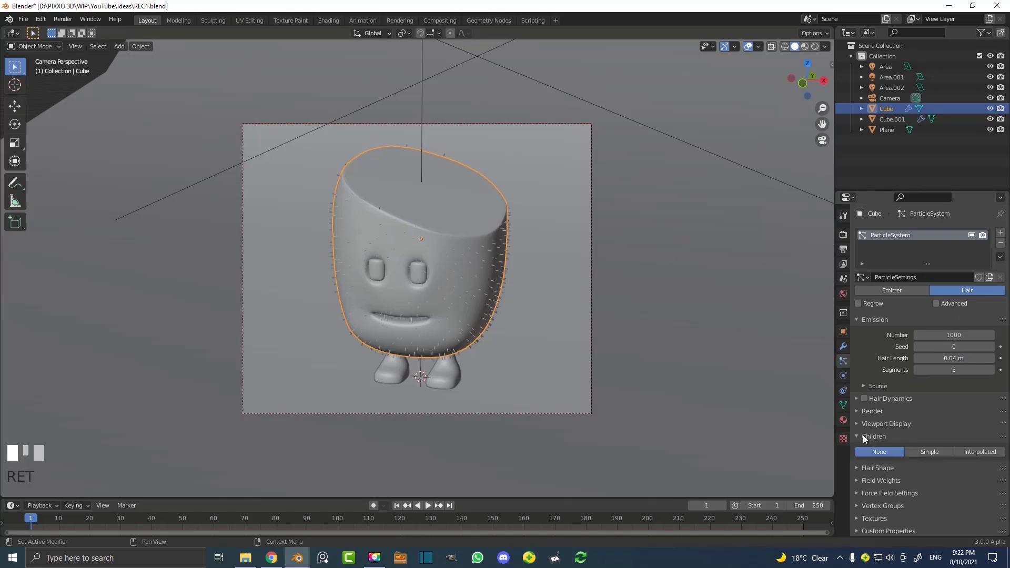
left_click(978, 452)
scroll(421, 249, "down", 2)
scroll(443, 275, "up", 2)
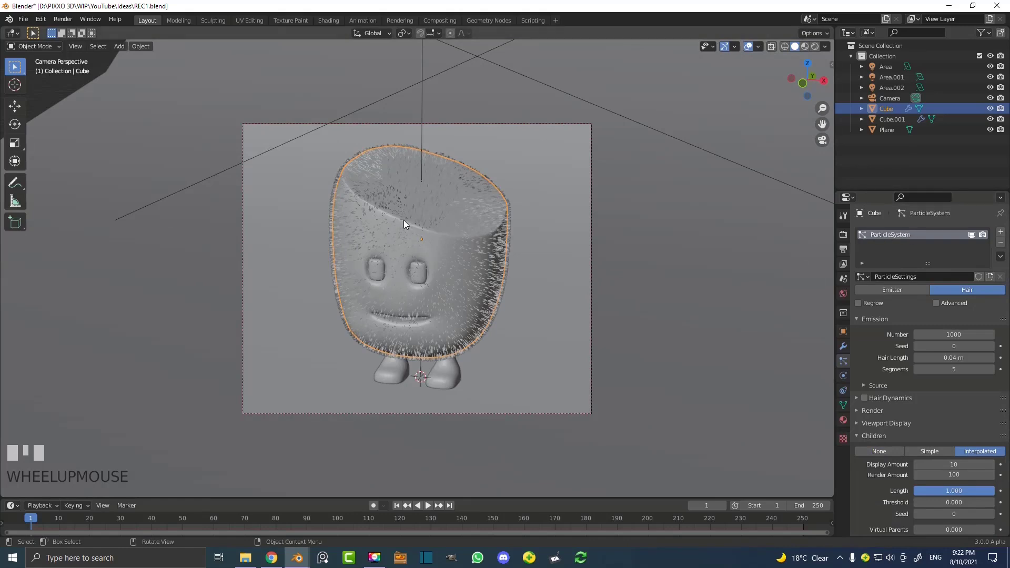
scroll(396, 231, "up", 2)
scroll(914, 463, "down", 2)
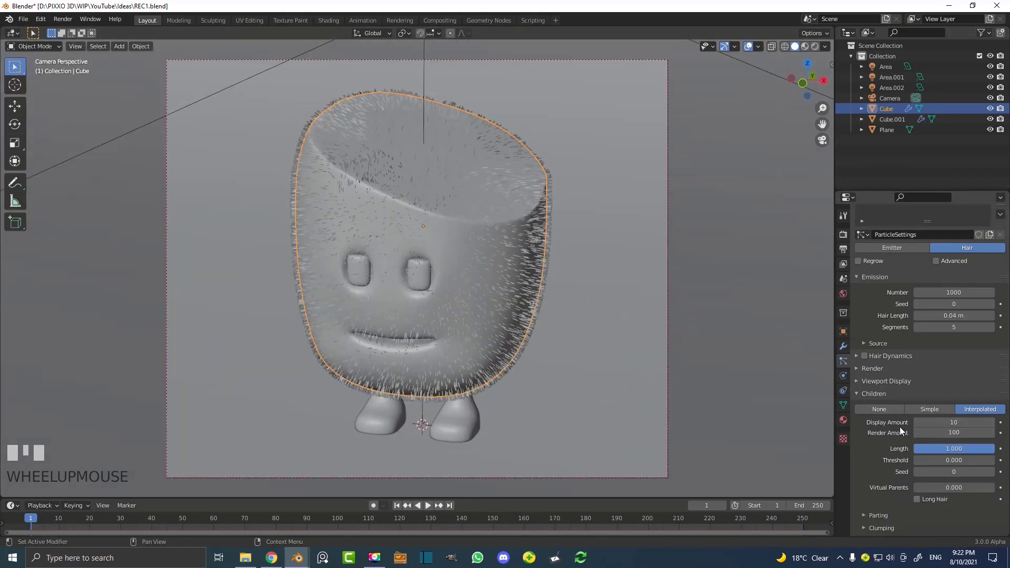
left_click(960, 432)
type("40")
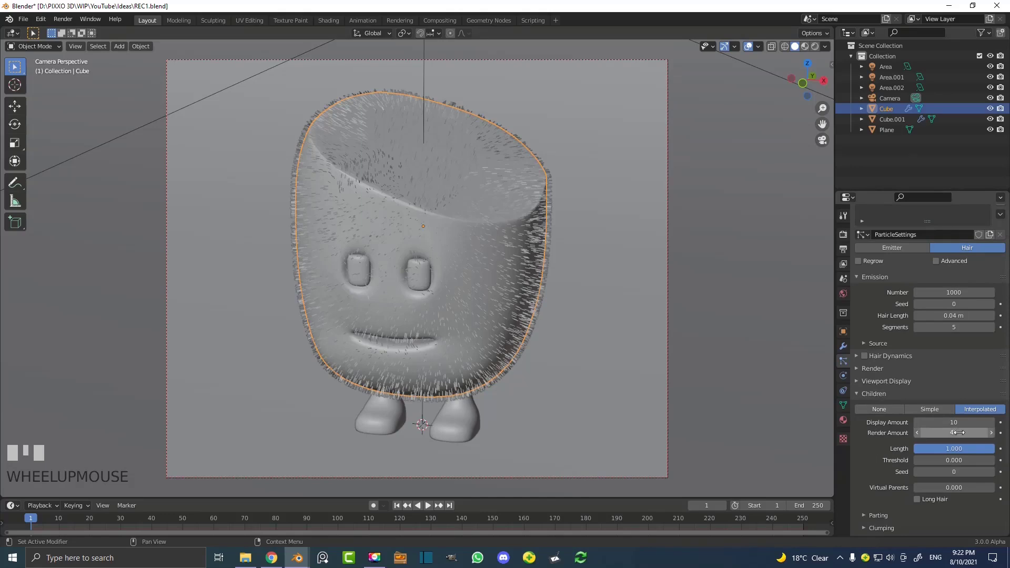
key("Return")
Examine the hair coverage on the kiwi's cut top up close and return to the camera view
scroll(501, 226, "up", 2)
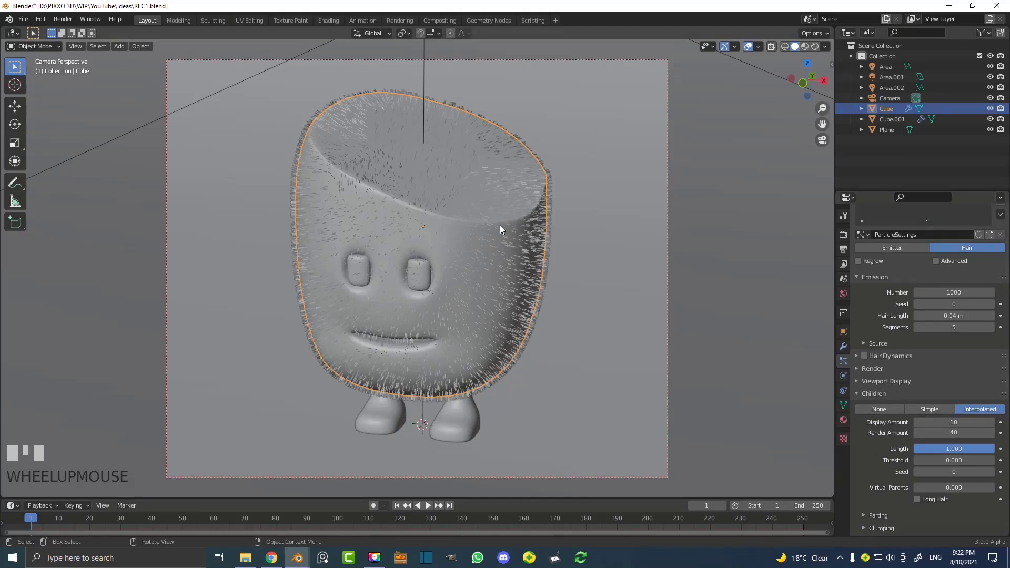
middle_click_drag(501, 227, 513, 216)
scroll(261, 247, "up", 3)
middle_click_drag(260, 247, 358, 242, "shift")
scroll(363, 221, "up", 5)
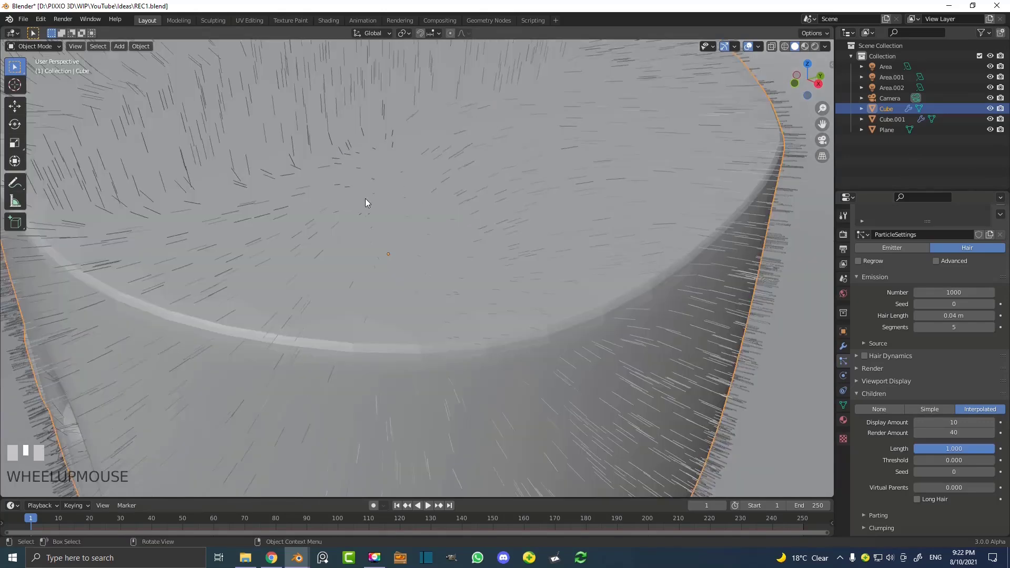
scroll(363, 202, "down", 5)
key("KP_0")
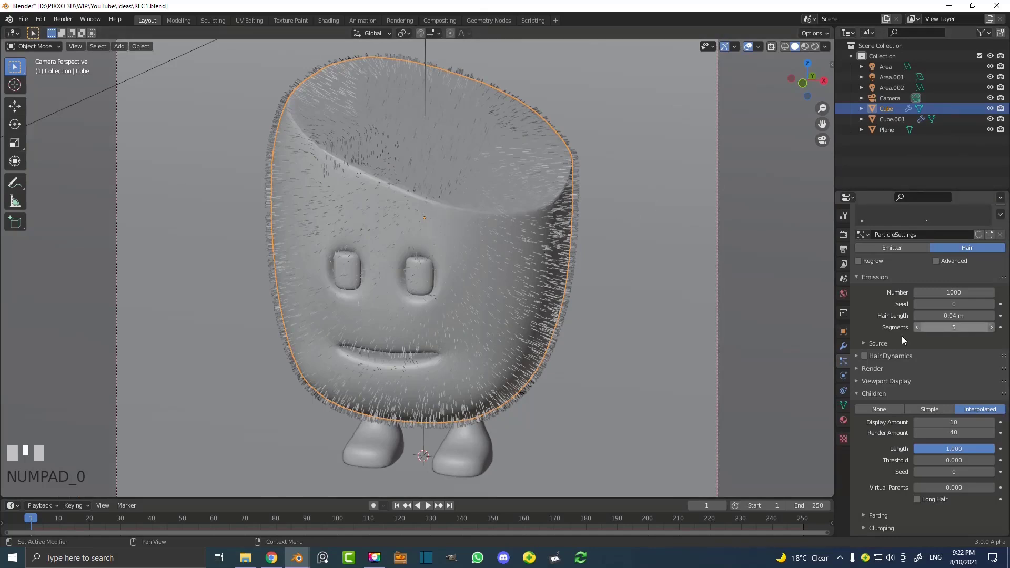
Create a vertex group on the kiwi body and assign every face except the flat cut top to it
left_click(844, 406)
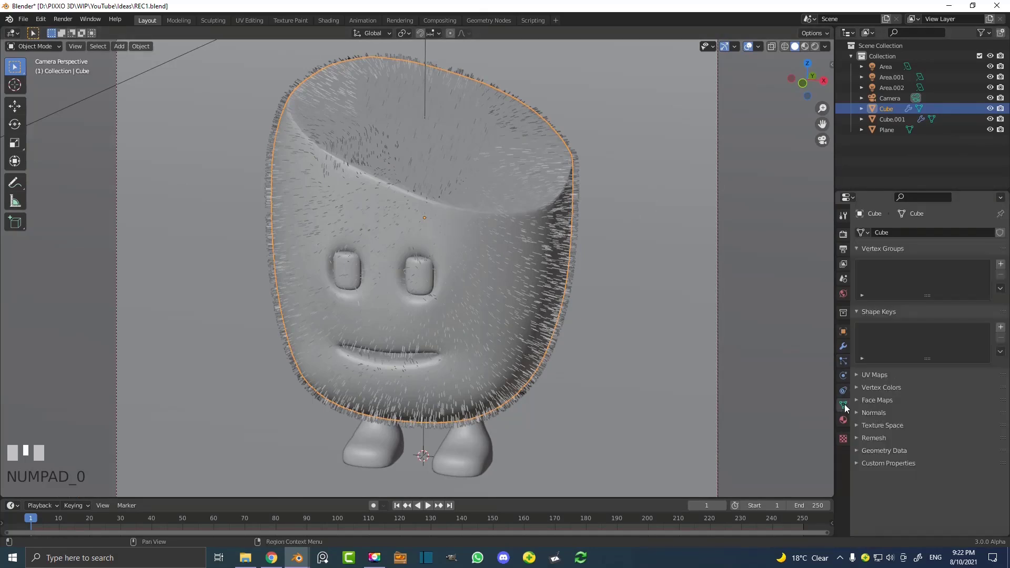
left_click(1000, 264)
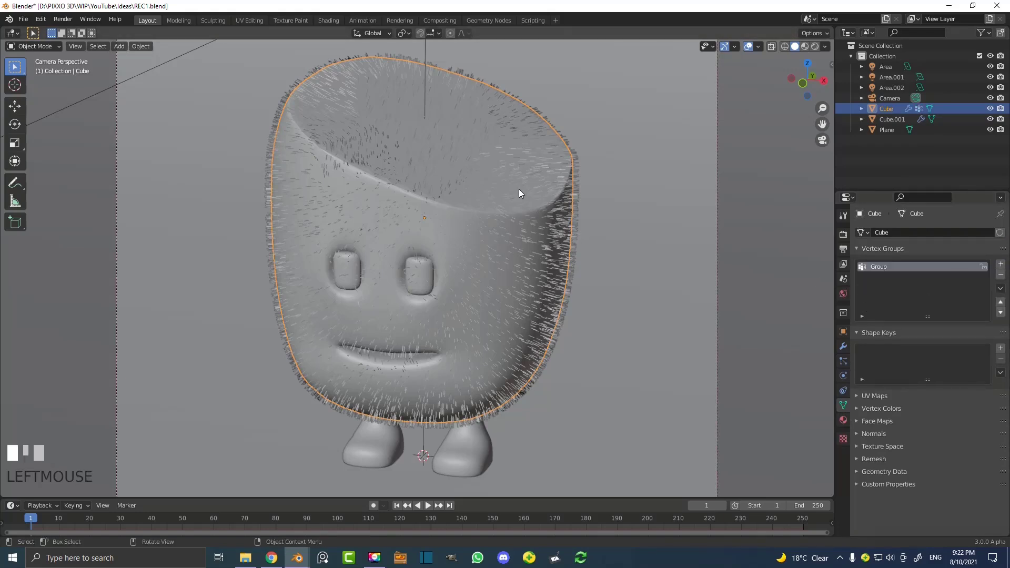
key("Tab")
left_click(92, 46)
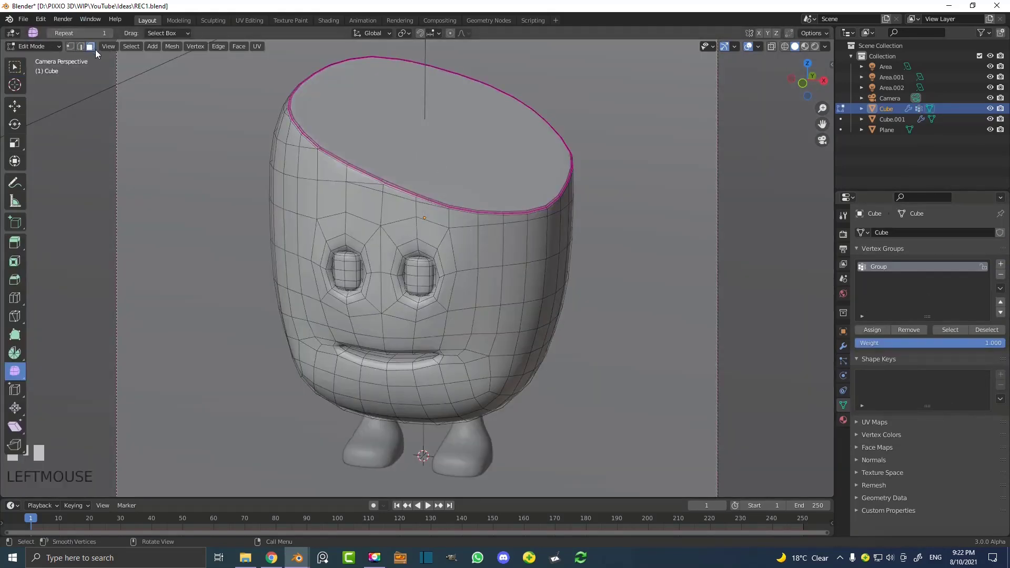
left_click(417, 132)
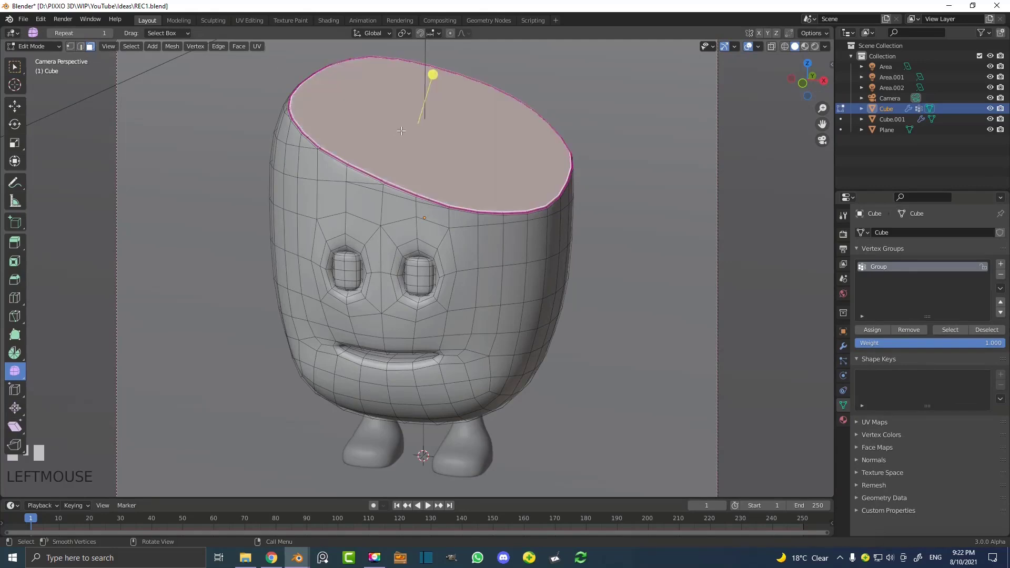
key("ctrl")
key("ctrl+i")
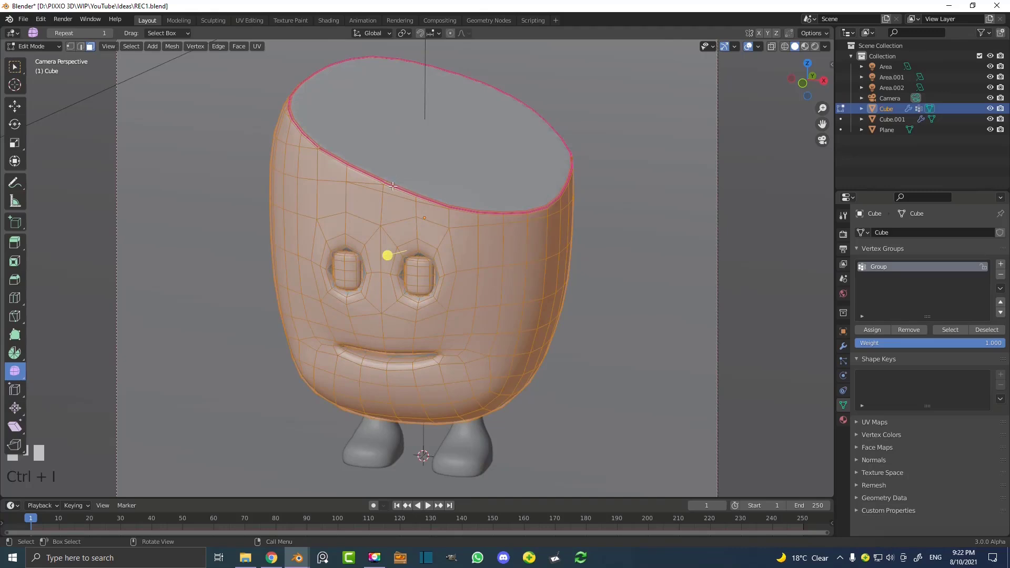
left_click(881, 330)
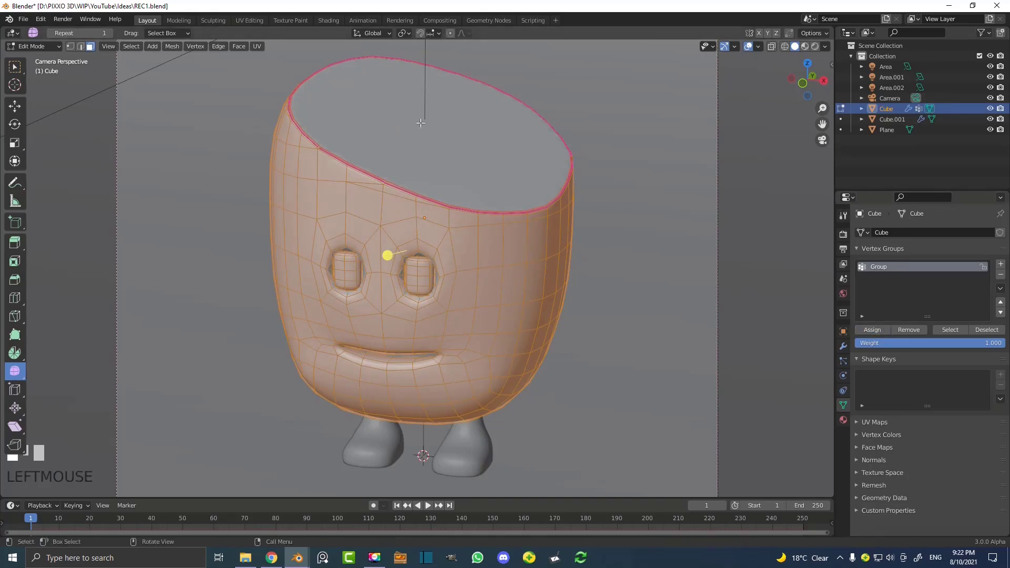
key("Tab")
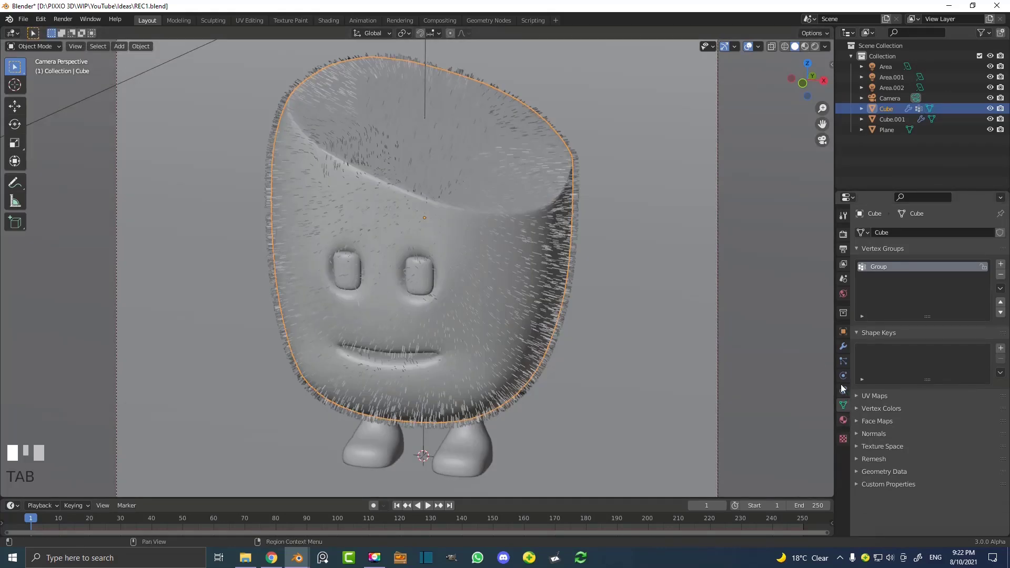
Set the hair particle system's density vertex group to Group
left_click(843, 363)
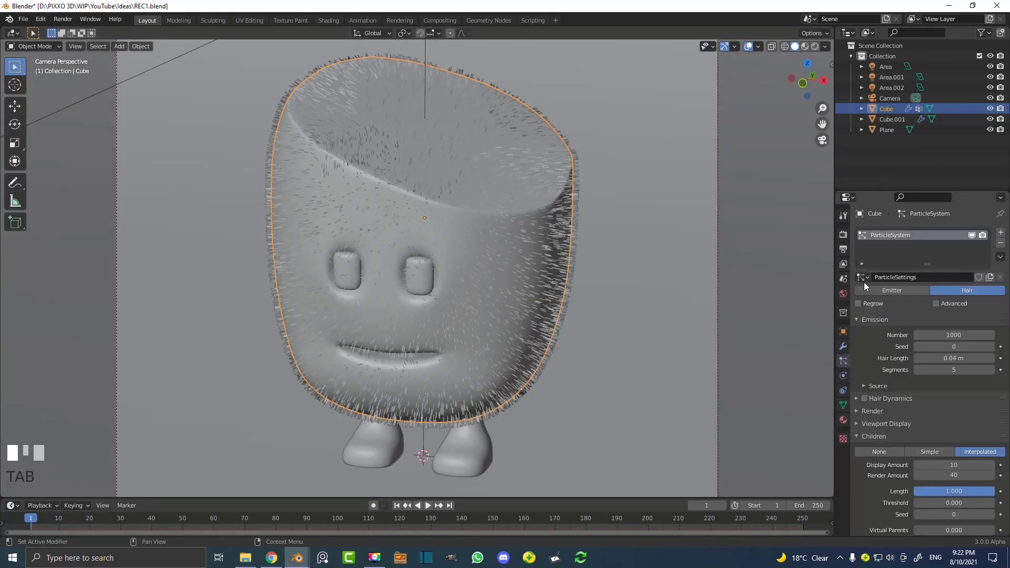
scroll(884, 352, "down", 5)
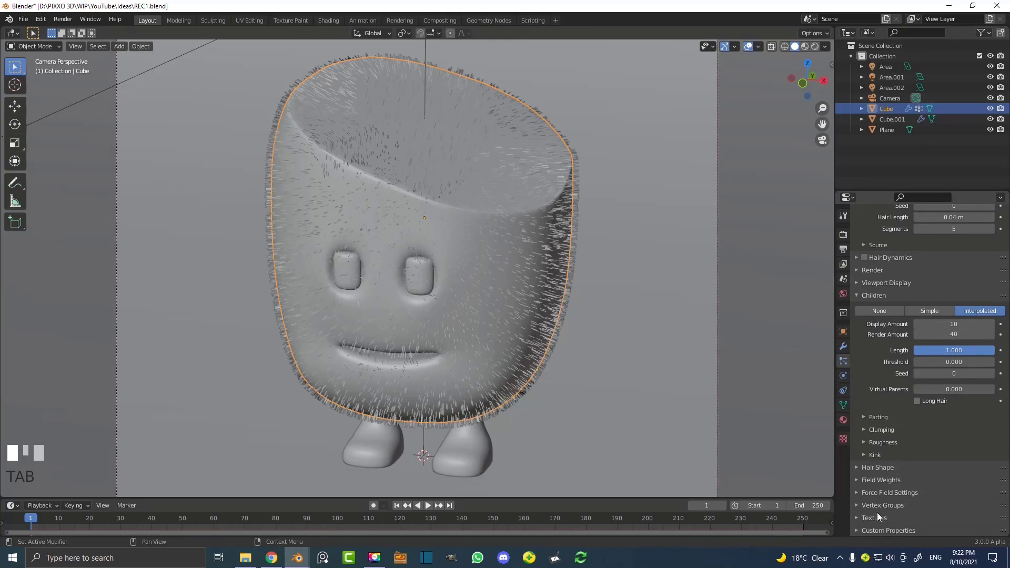
left_click(874, 506)
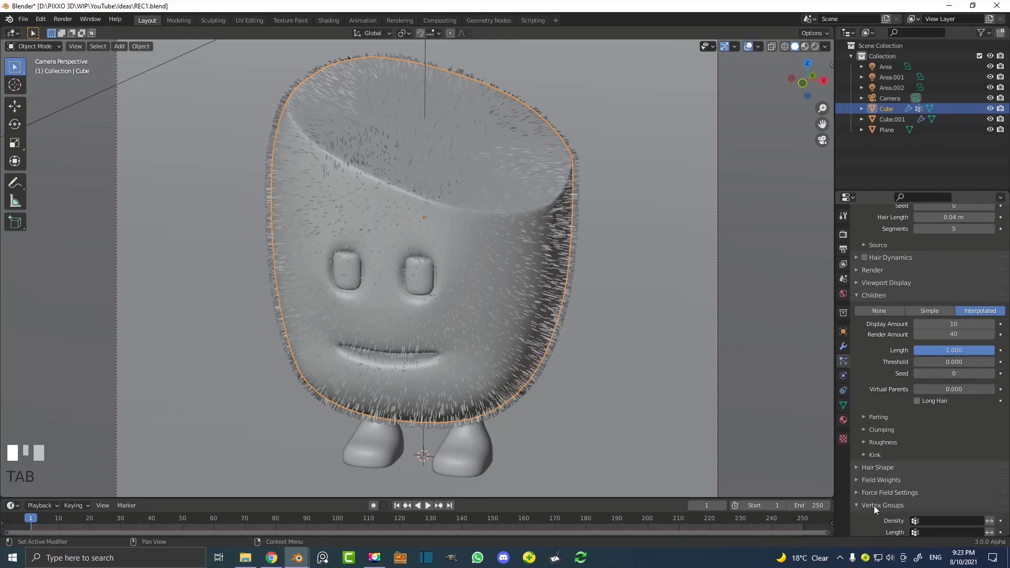
scroll(874, 489, "down", 4)
left_click(929, 421)
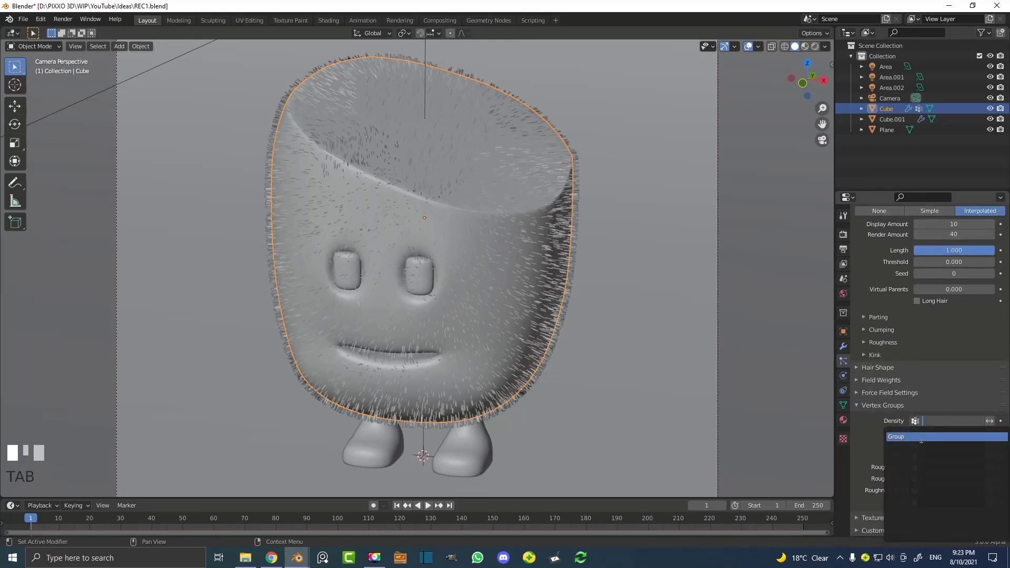
left_click(926, 437)
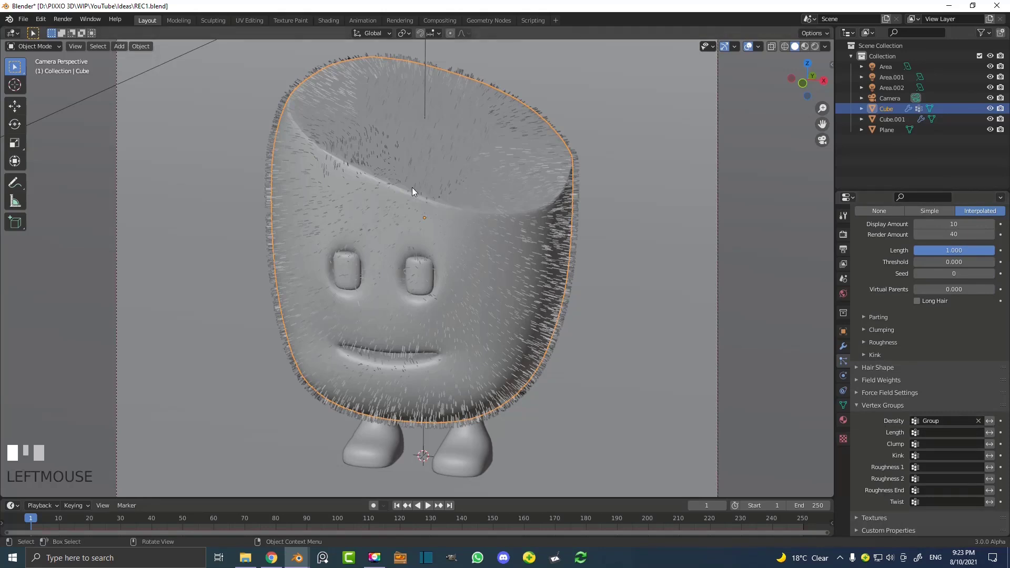
scroll(423, 189, "up", 2)
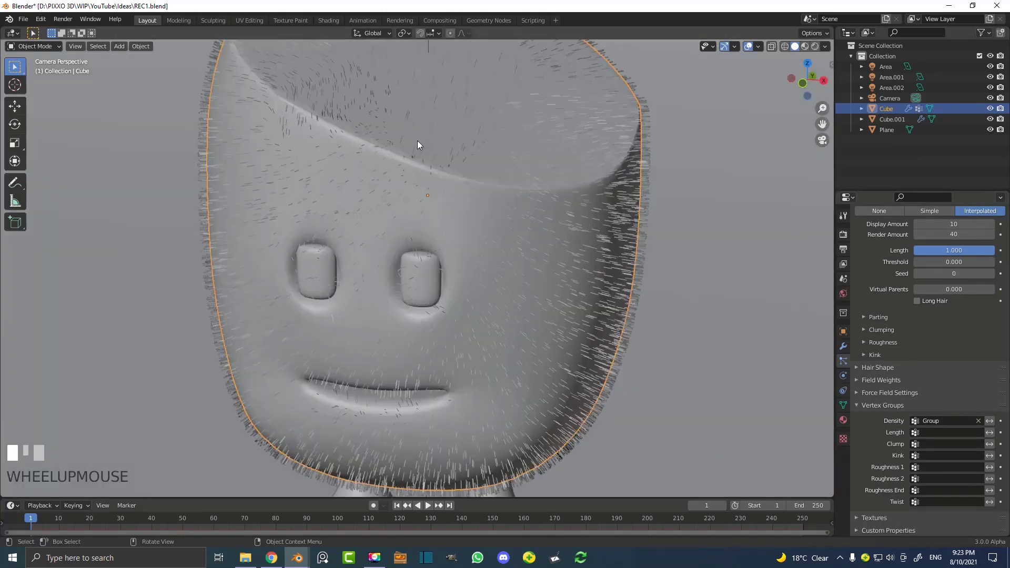
Remove the kiwi's flat top face and the ring of faces around its rim from the vertex group
left_click(843, 405)
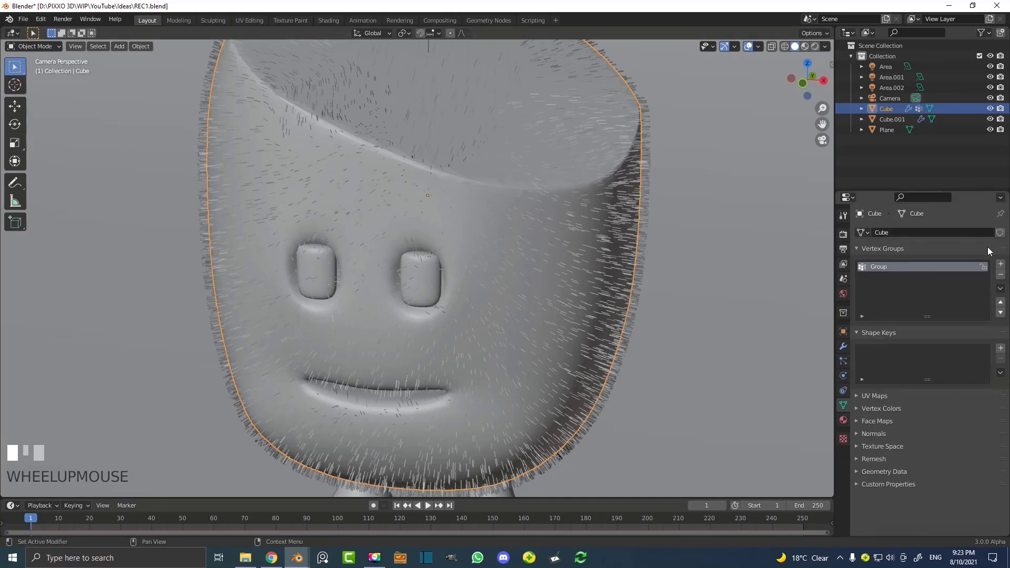
key("Tab")
scroll(405, 134, "up", 2)
middle_click_drag(405, 134, 394, 192)
scroll(344, 233, "up", 3)
scroll(344, 233, "up", 2)
middle_click_drag(345, 233, 440, 266, "shift")
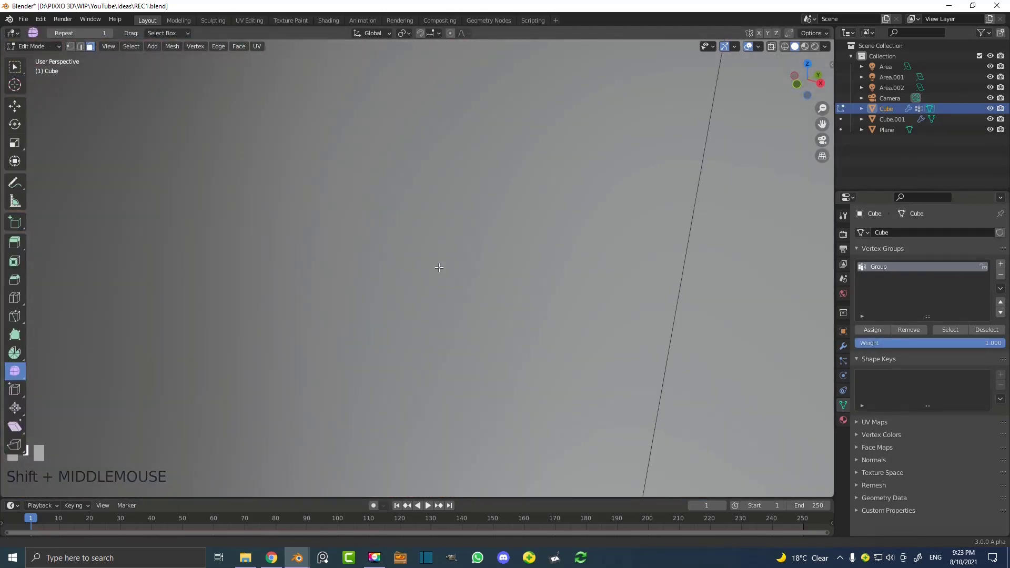
scroll(415, 251, "down", 3)
left_click(427, 269)
scroll(435, 240, "up", 3)
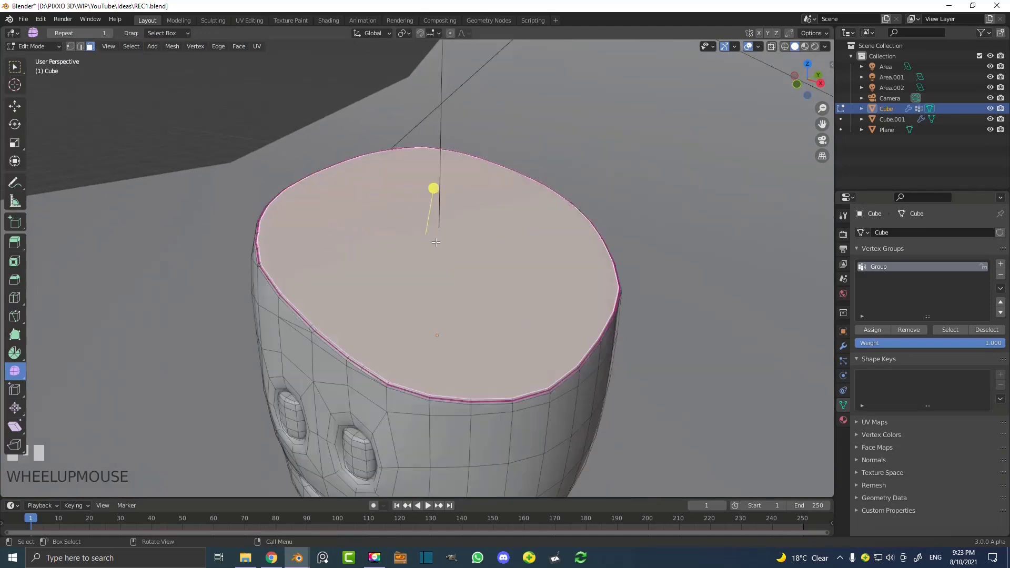
key("ctrl+KP_Add")
scroll(436, 243, "down", 2)
middle_click_drag(389, 329, 377, 320, "shift")
scroll(493, 282, "up", 5)
middle_click_drag(493, 282, 525, 258, "shift")
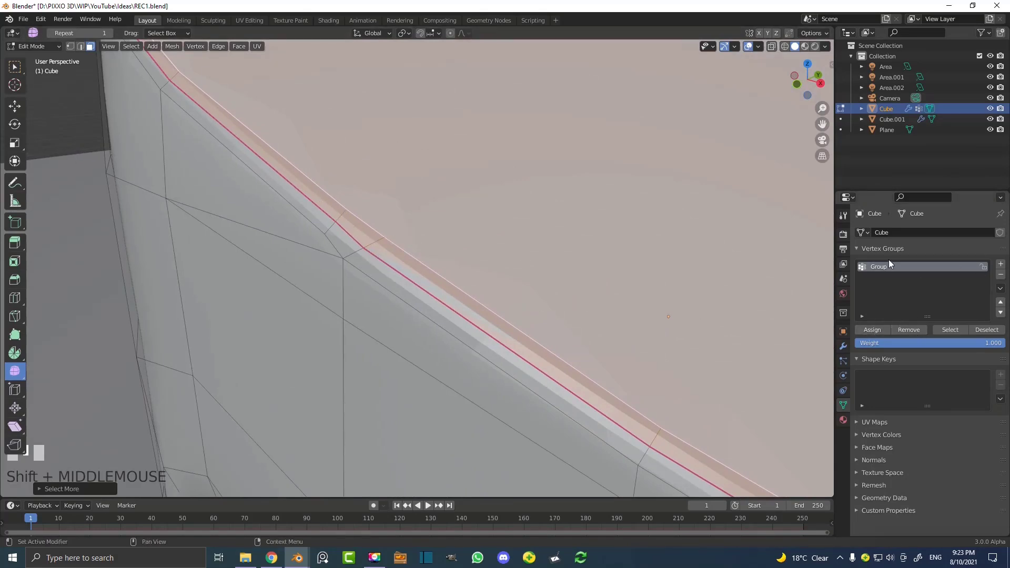
left_click(909, 330)
scroll(525, 247, "down", 8)
key("Tab")
scroll(411, 240, "up", 8)
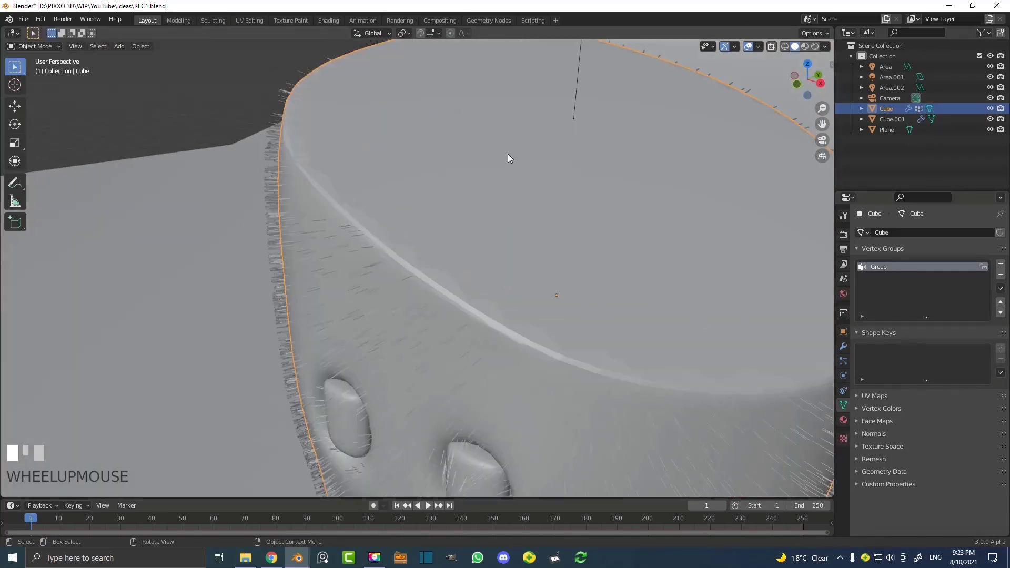
Inspect the hair around the body in Material Preview, then return to solid shading in the camera view
scroll(511, 148, "down", 5)
middle_click_drag(460, 185, 518, 214)
scroll(520, 218, "up", 4)
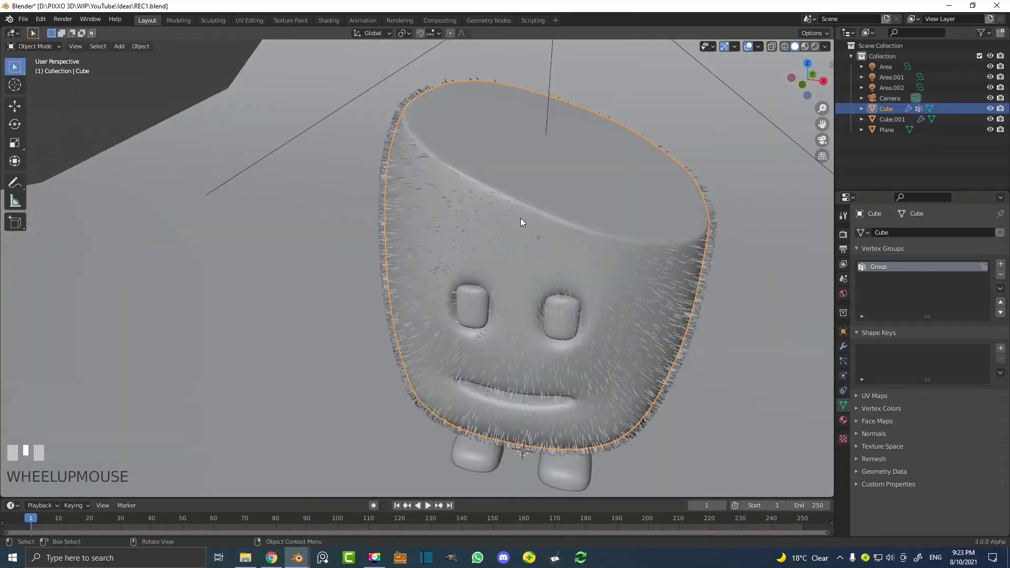
key("z")
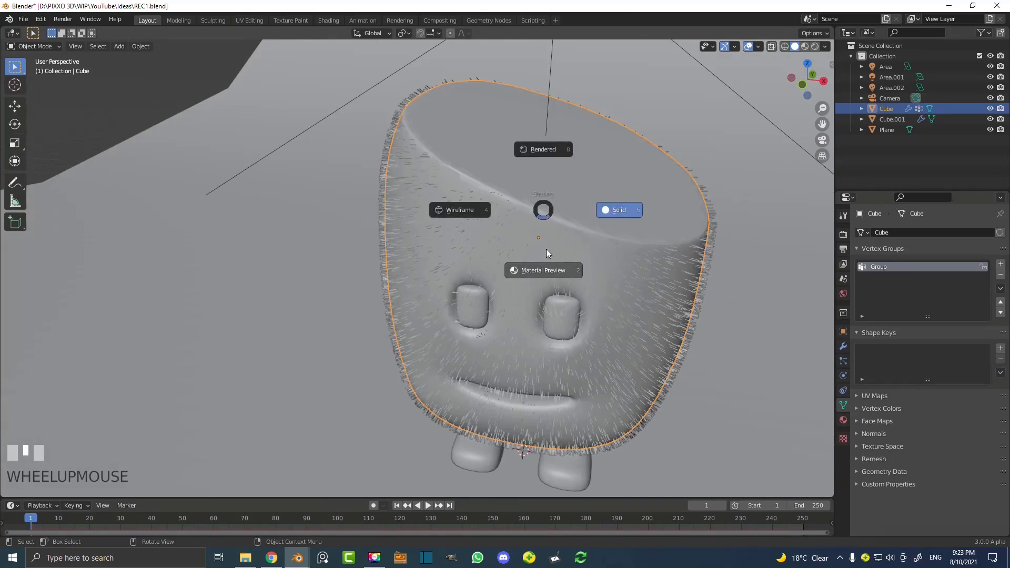
left_click(560, 269)
middle_click_drag(558, 271, 538, 258)
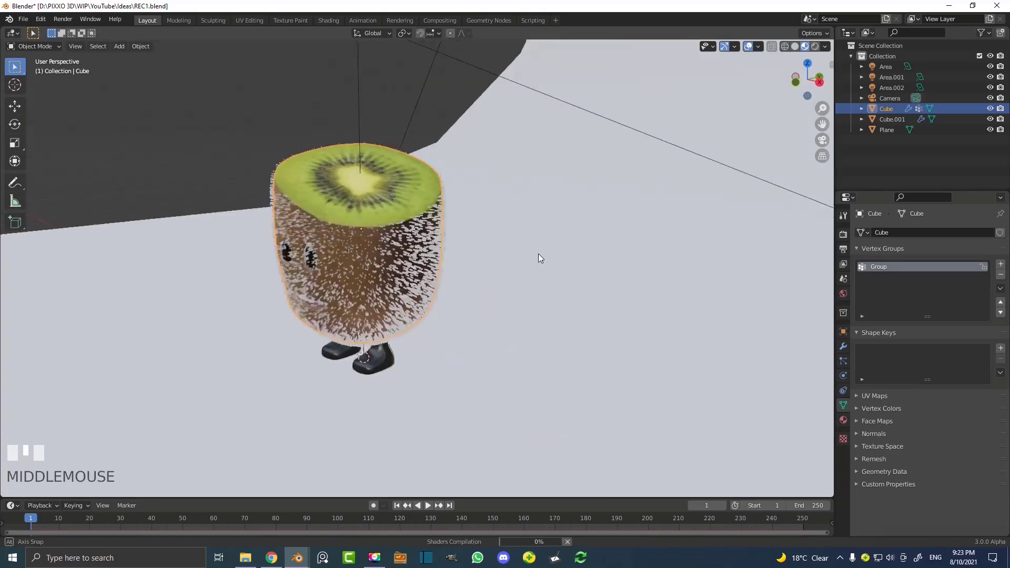
scroll(538, 254, "up", 3)
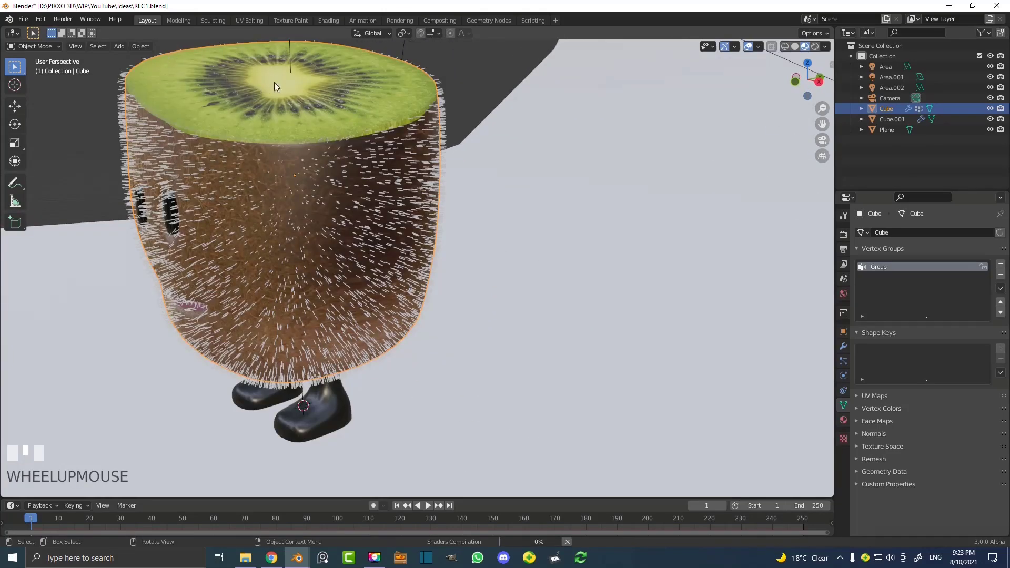
scroll(252, 100, "up", 2)
key("KP_0")
scroll(391, 156, "down", 4)
middle_click_drag(391, 156, 396, 189, "shift")
key("z")
left_click(473, 188)
middle_click_drag(440, 229, 450, 210, "shift")
scroll(438, 181, "up", 2)
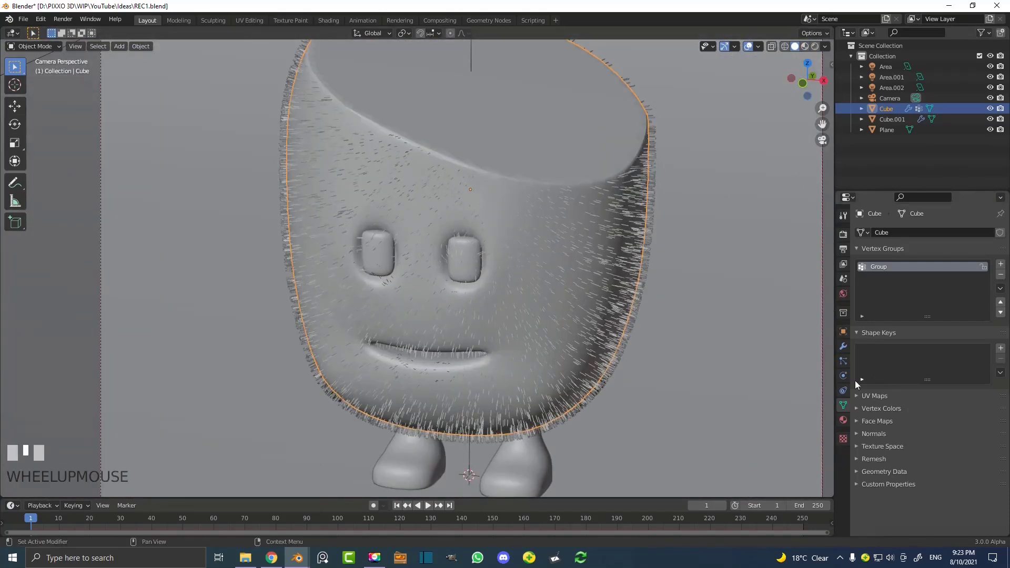
Set the child hairs' uniform roughness to 0.024 with a size of 1.018
left_click(847, 360)
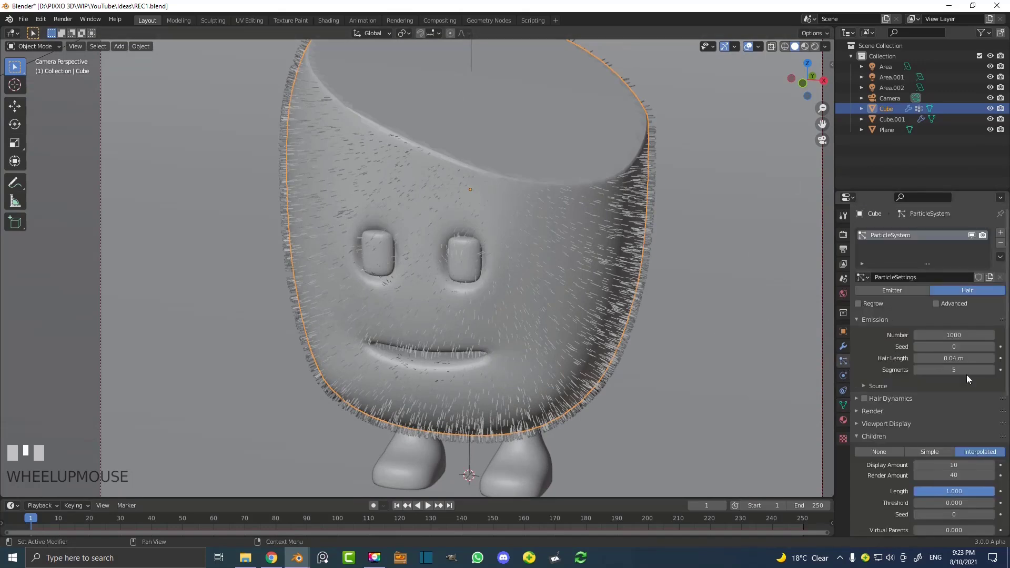
scroll(936, 382, "down", 10)
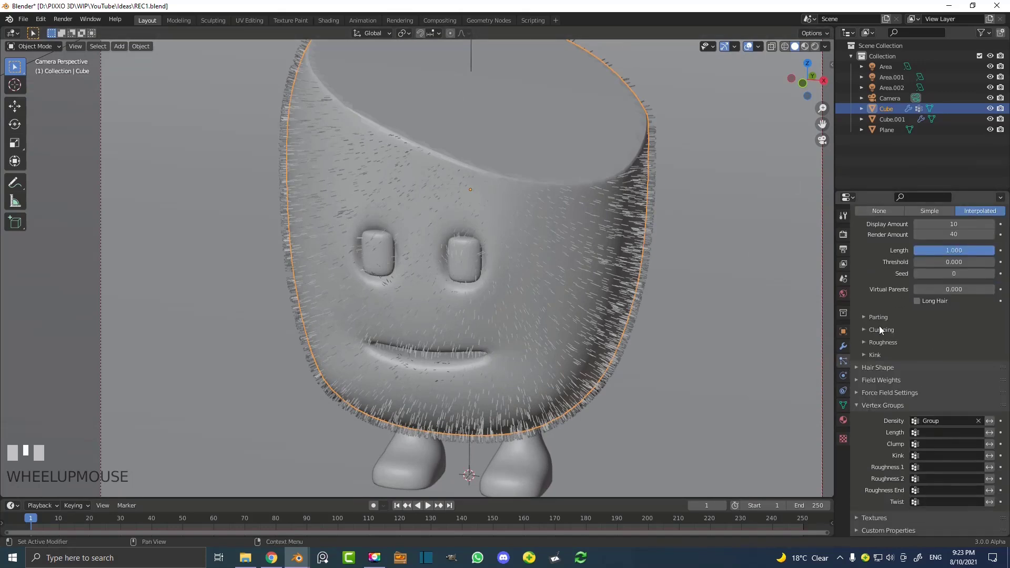
scroll(880, 329, "up", 2)
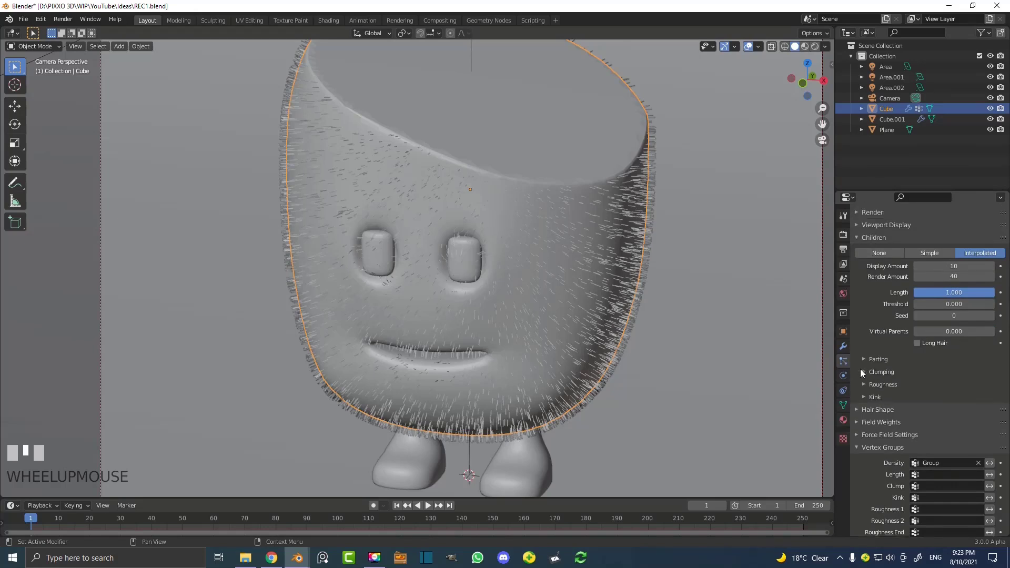
left_click(866, 372)
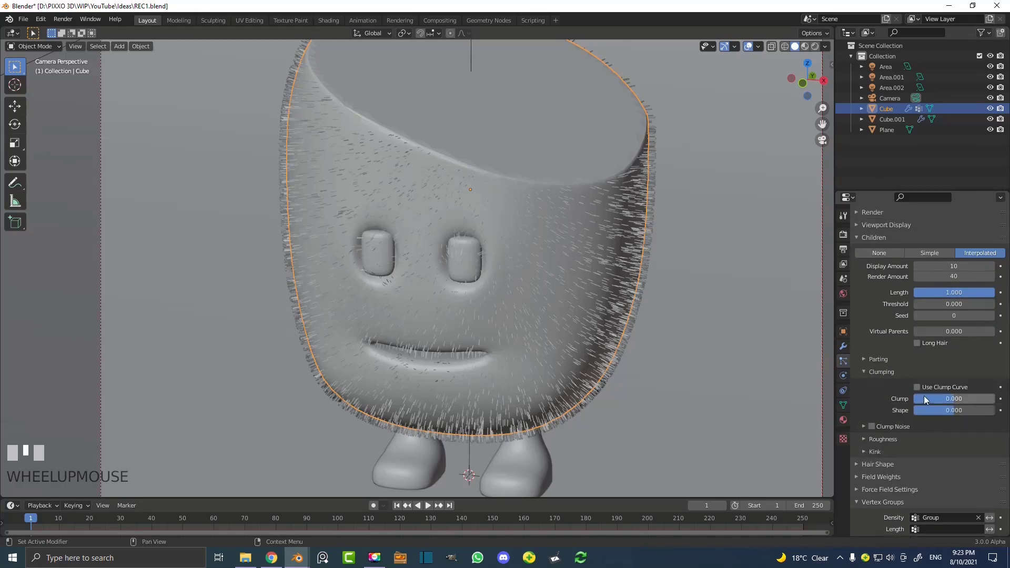
left_click(870, 371)
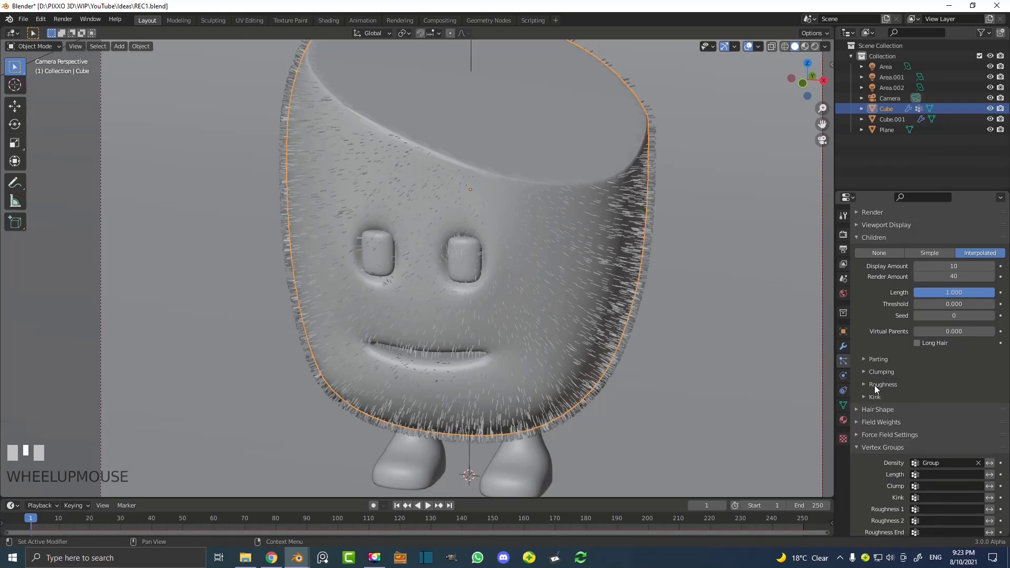
left_click(876, 385)
left_click_drag(918, 395, 927, 394)
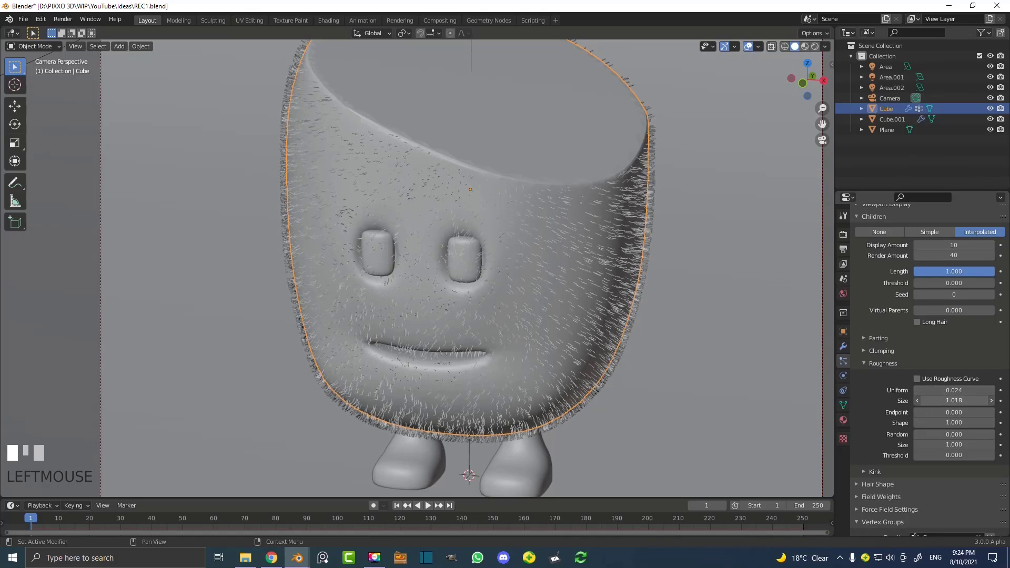
Set the child hairs' endpoint roughness to 0.010 with shape 1.500, and random roughness to 0.009 with size 1.012
left_click_drag(918, 413, 968, 423)
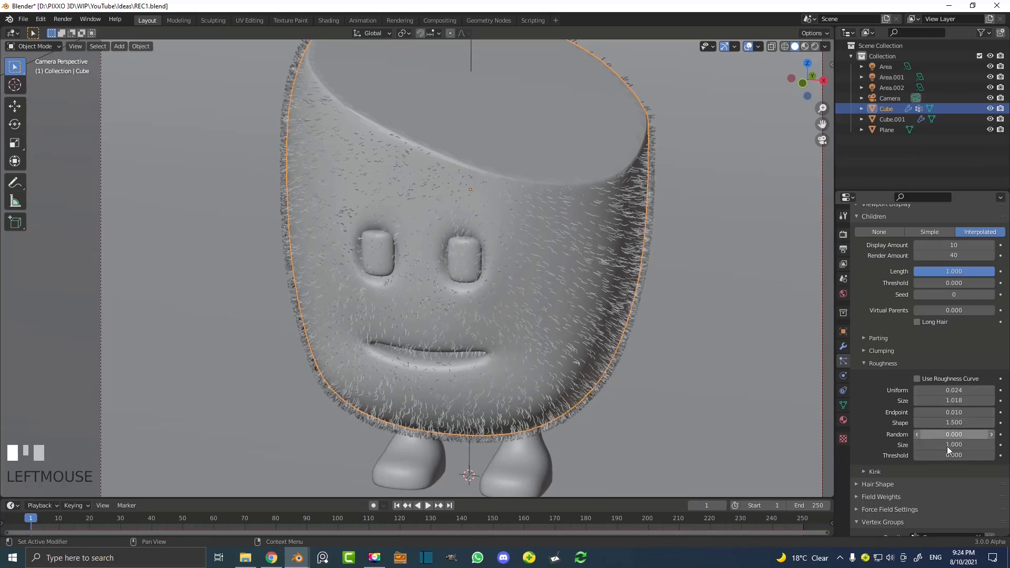
left_click_drag(918, 435, 928, 435)
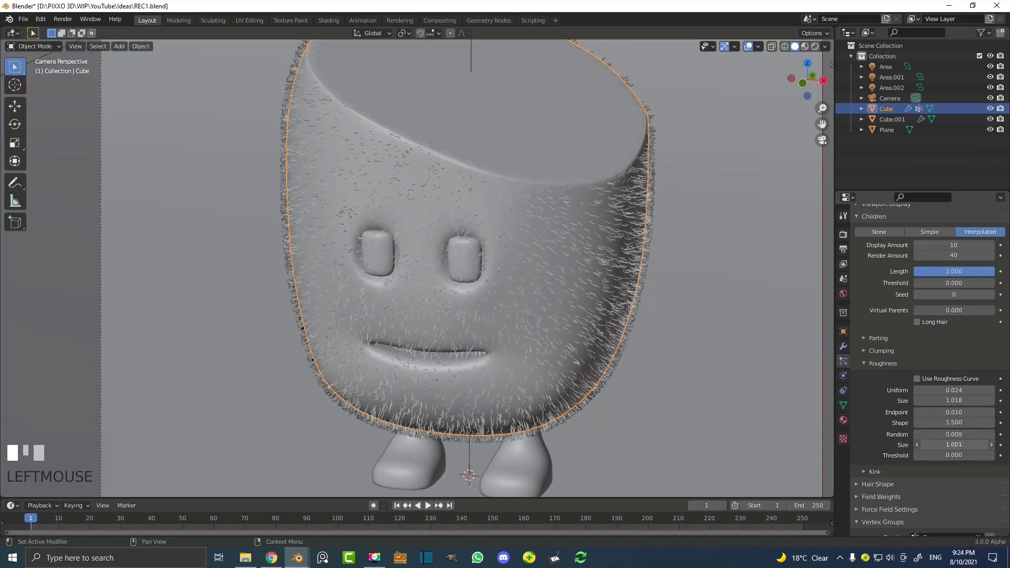
scroll(485, 242, "down", 4)
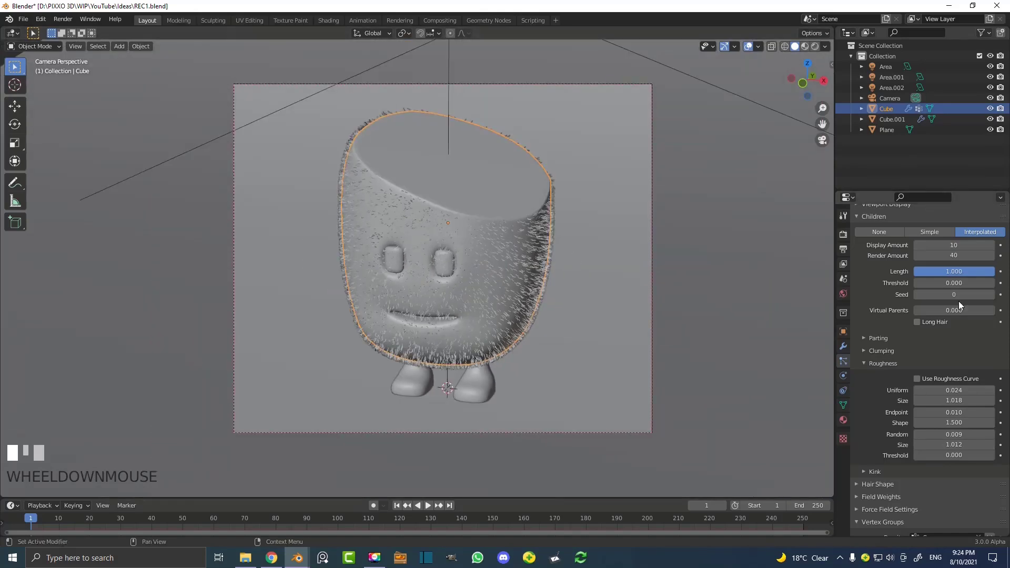
scroll(943, 333, "up", 10)
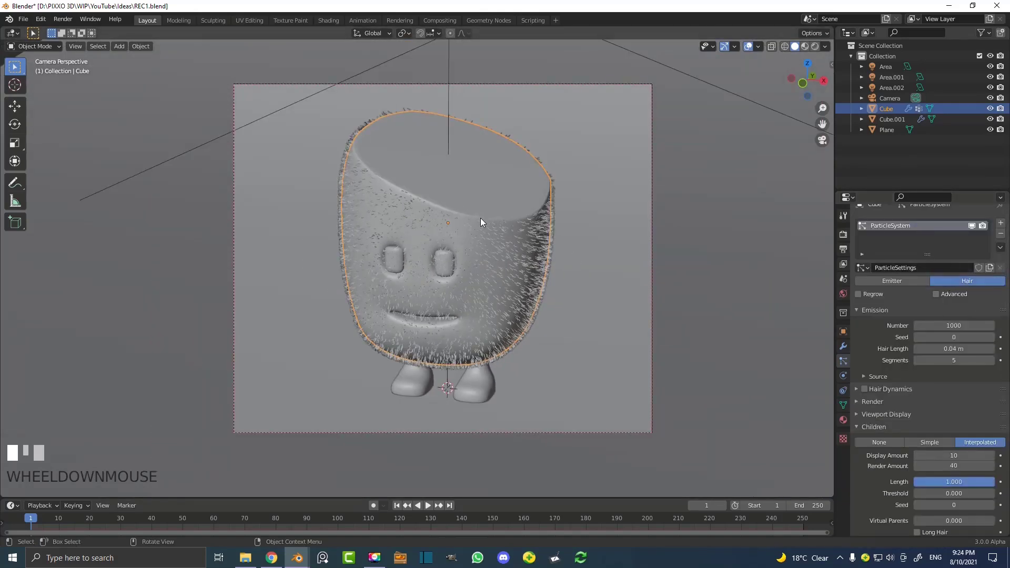
scroll(483, 223, "up", 2)
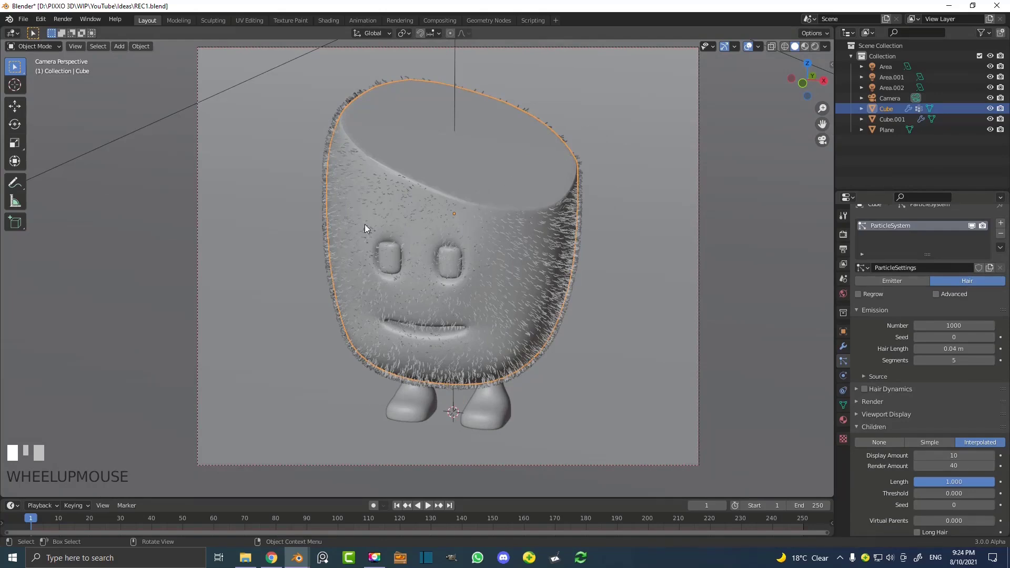
scroll(415, 243, "up", 5)
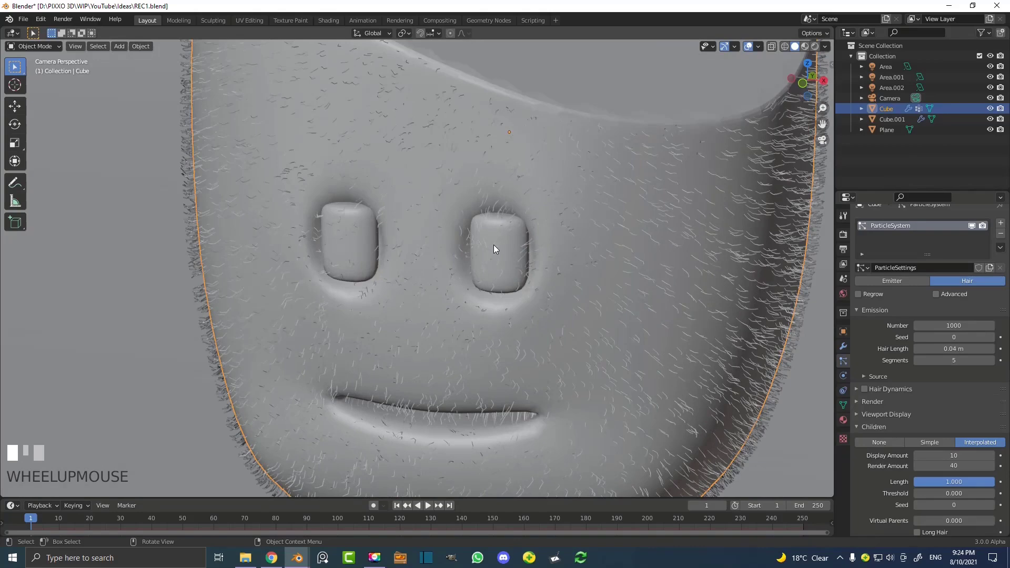
Remove all faces of both eye pieces from the kiwi body's hair vertex group, then return to Object Mode
scroll(530, 251, "down", 2)
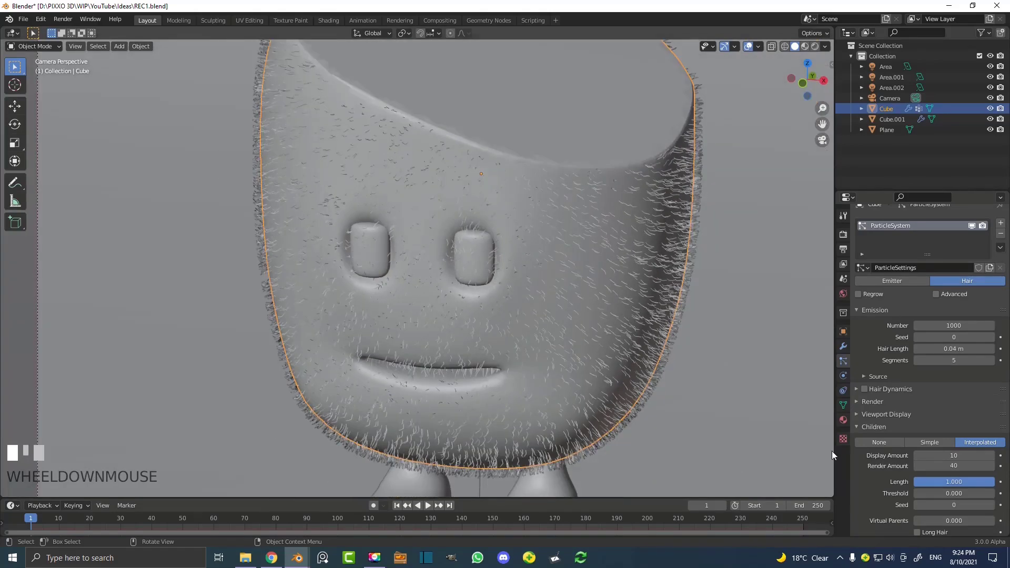
left_click(843, 405)
key("Tab")
scroll(506, 257, "up", 2)
scroll(506, 258, "up", 1)
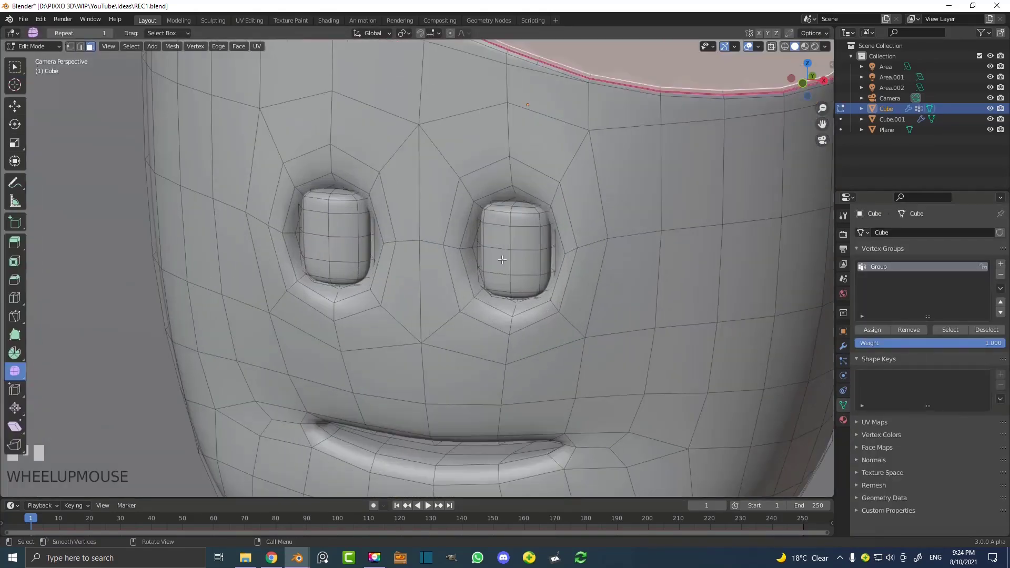
left_click(523, 240)
left_click(344, 221, "shift")
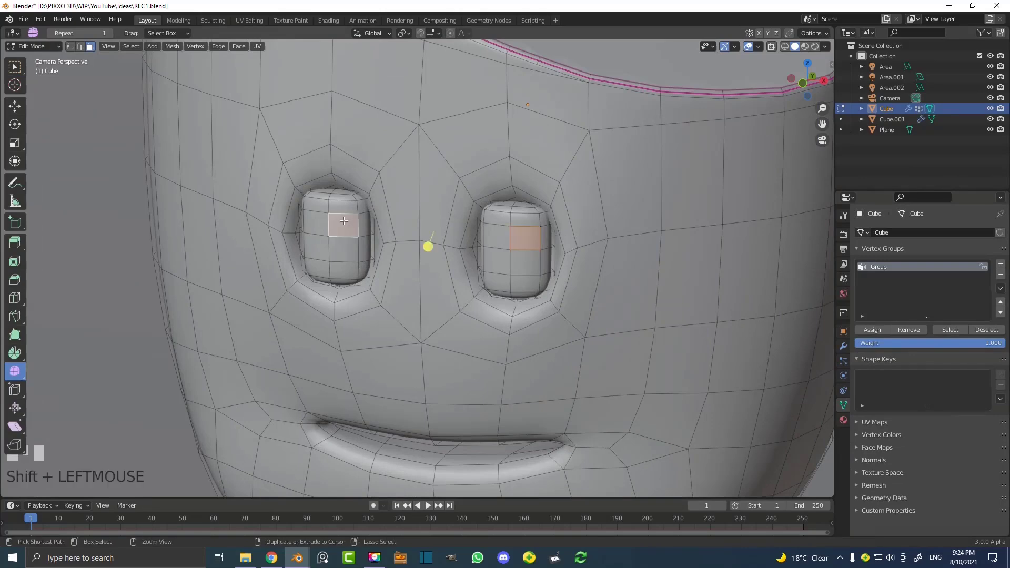
key("ctrl+l")
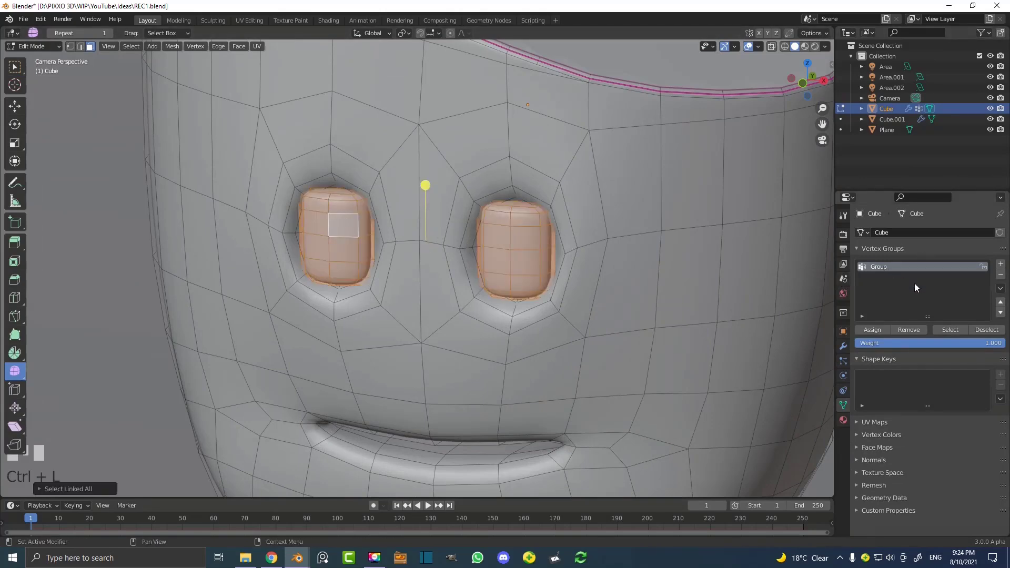
left_click(910, 329)
scroll(482, 260, "down", 3)
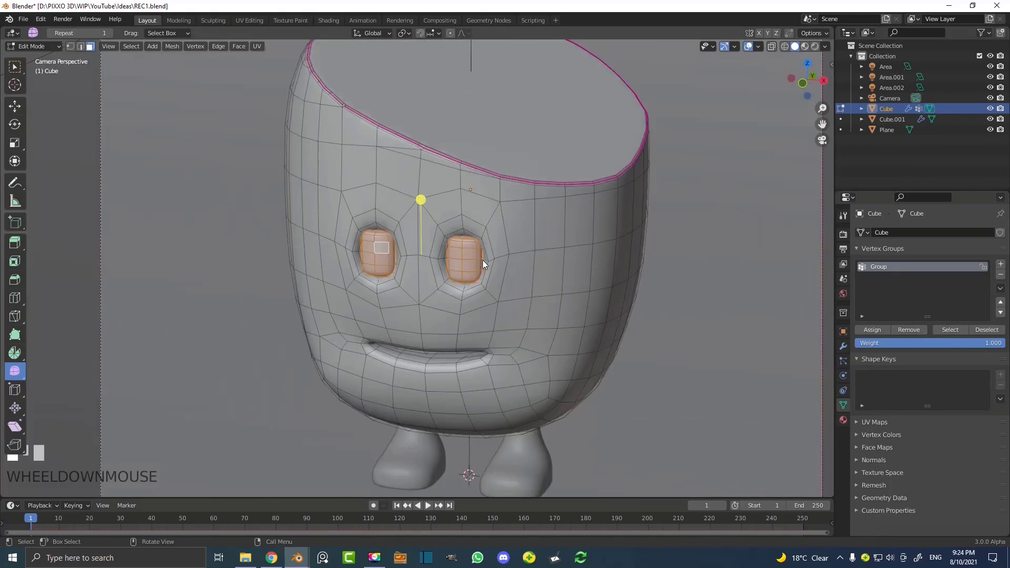
key("Tab")
scroll(510, 243, "up", 3)
scroll(473, 255, "down", 4)
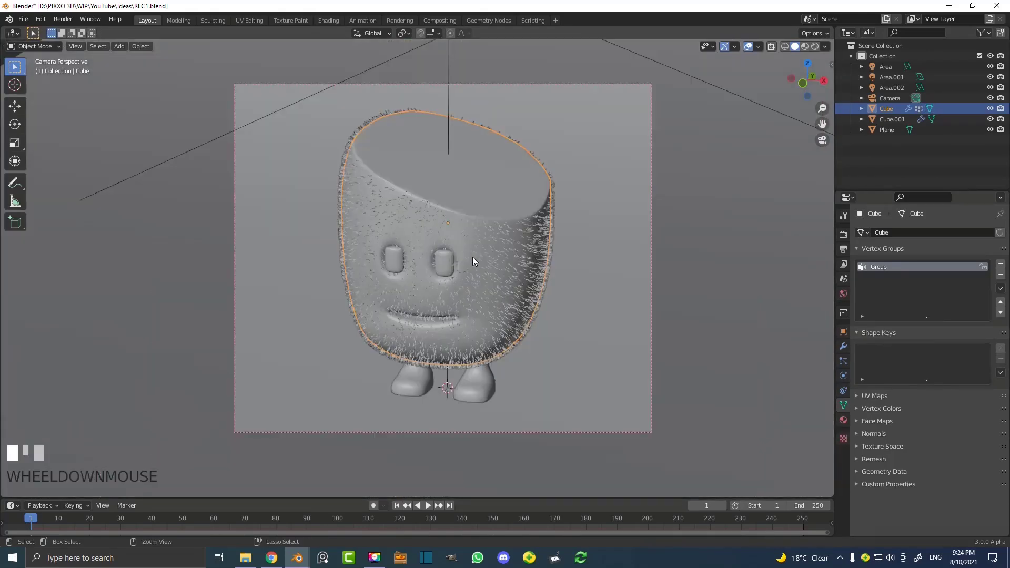
Save the file and preview the hairy kiwi through the camera in rendered shading
key("ctrl+s")
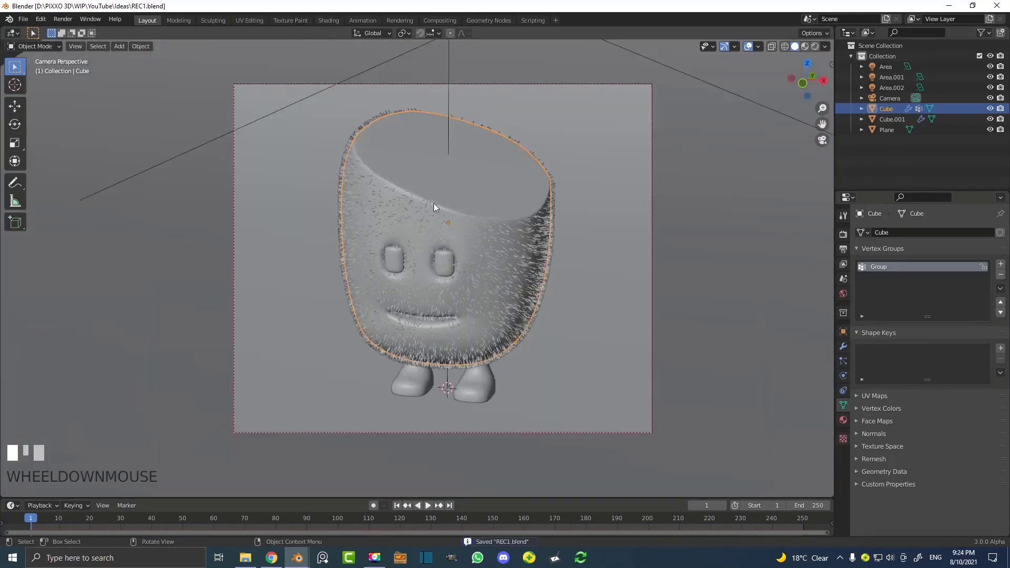
key("z")
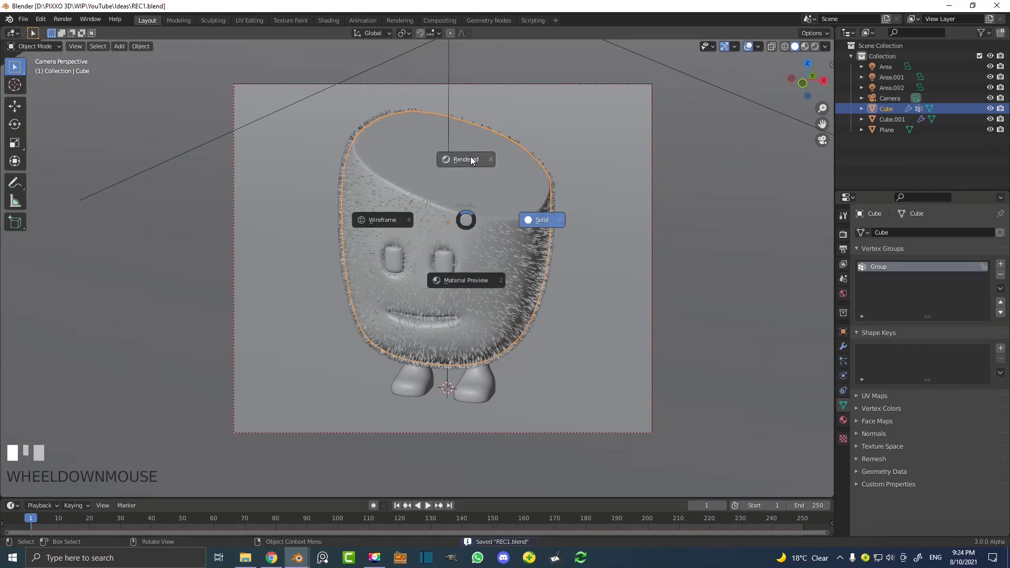
left_click(466, 159)
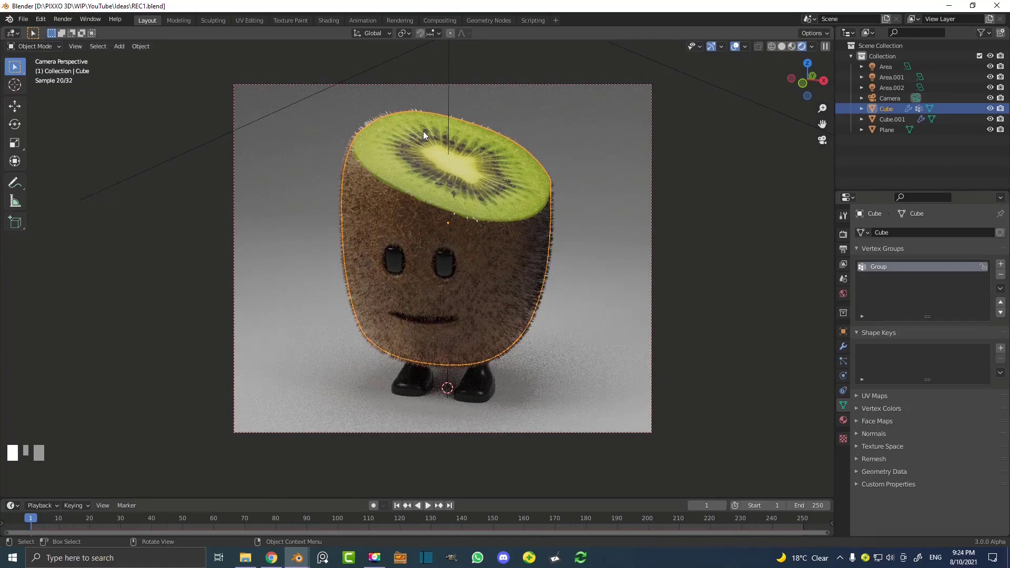
scroll(423, 131, "up", 2)
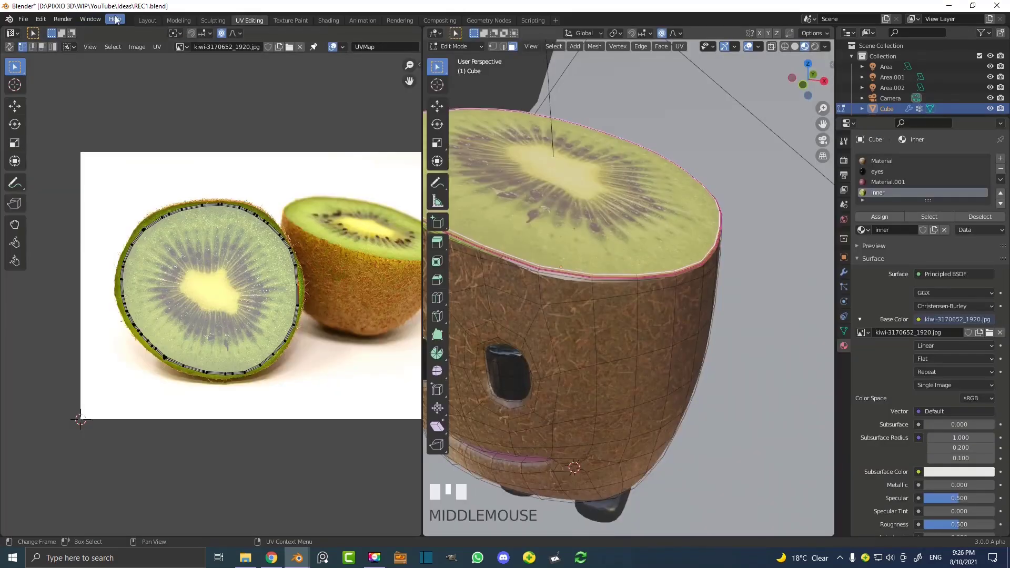
Return to the Layout workspace, select the backdrop plane and frame the whole character in the camera view
left_click(150, 21)
key("z")
middle_click_drag(538, 262, 500, 249)
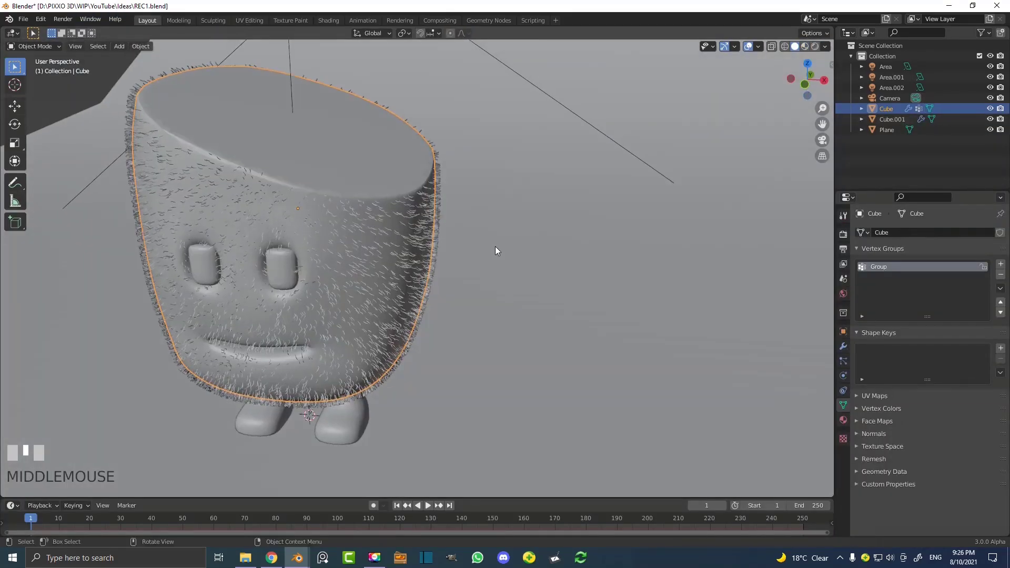
key("KP_0")
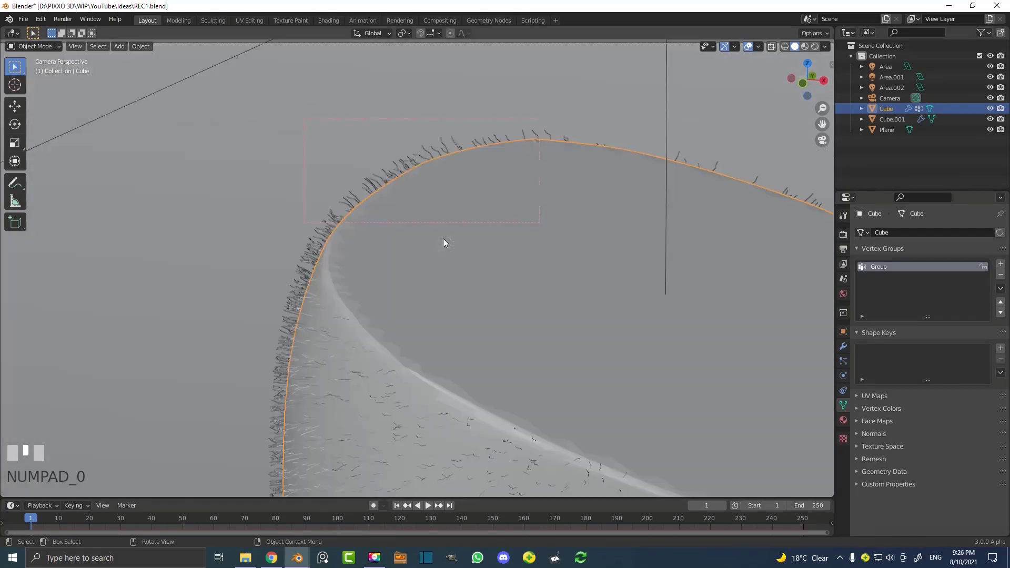
left_click(526, 271)
scroll(586, 296, "down", 2)
middle_click_drag(586, 296, 542, 211, "shift")
key("z")
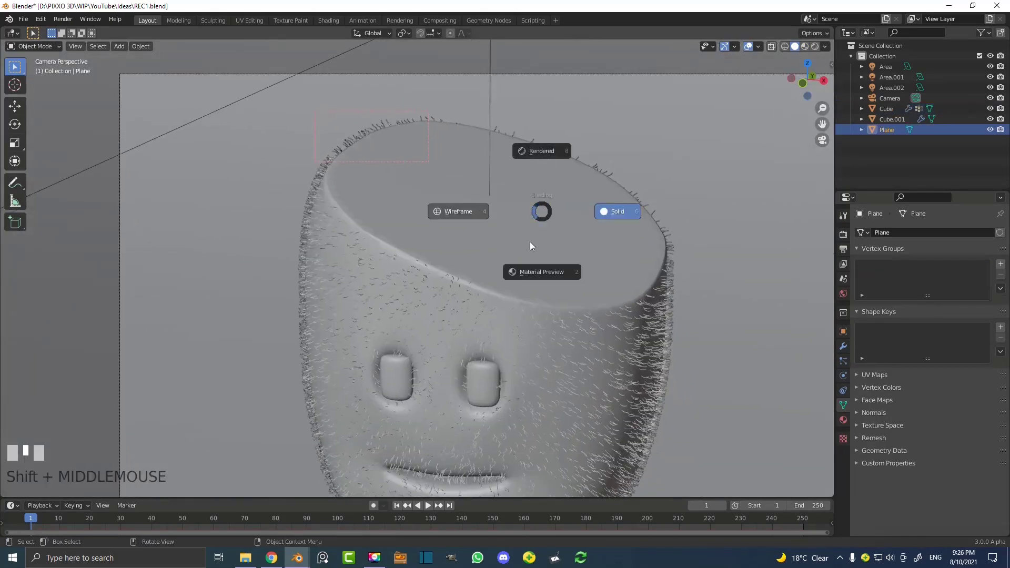
scroll(465, 233, "down", 6)
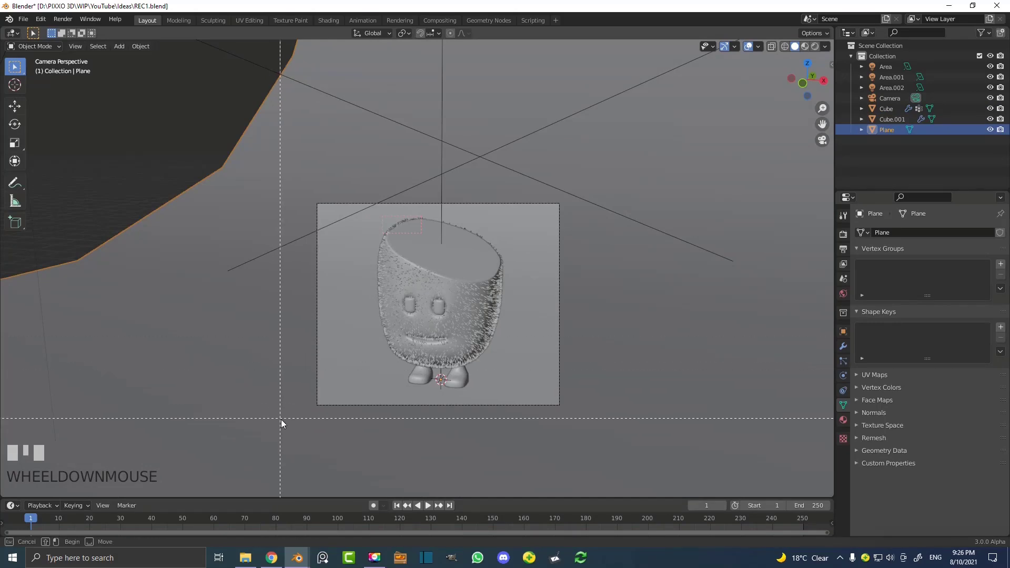
scroll(492, 255, "up", 3)
middle_click_drag(493, 256, 483, 201, "shift")
Check the camera view in rendered shading, then return to solid shading
key("z")
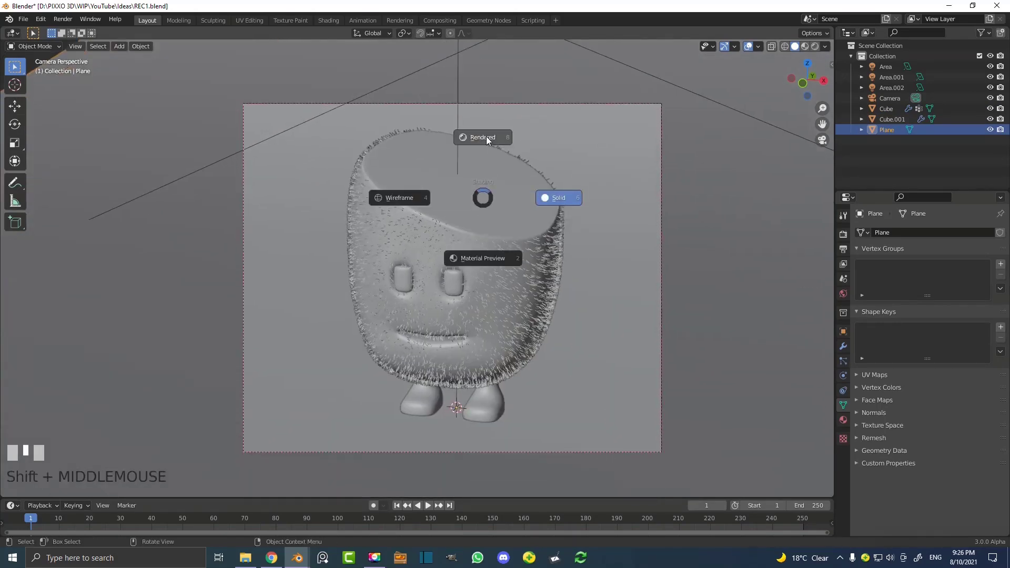
left_click(499, 197)
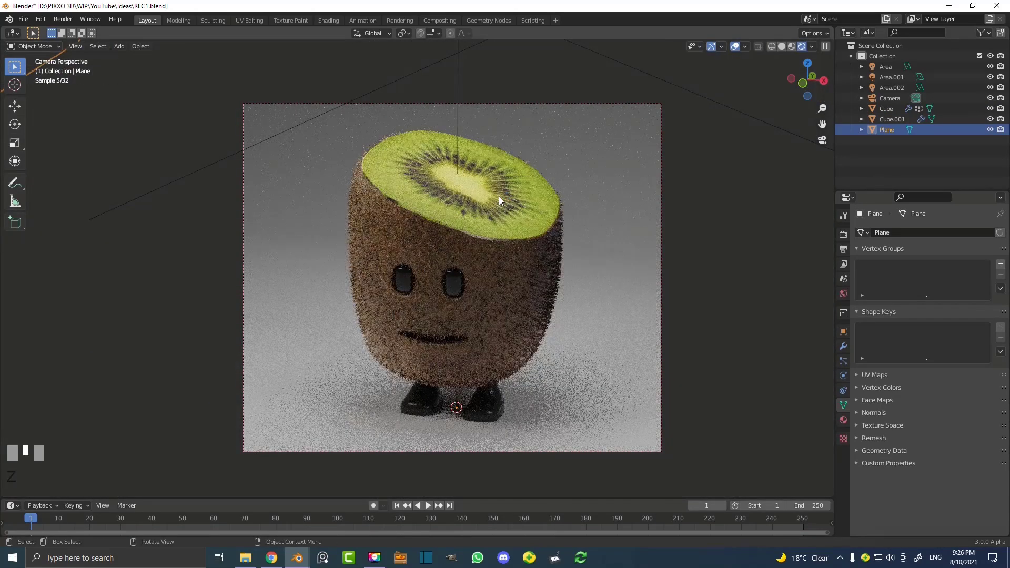
key("z")
left_click(585, 202)
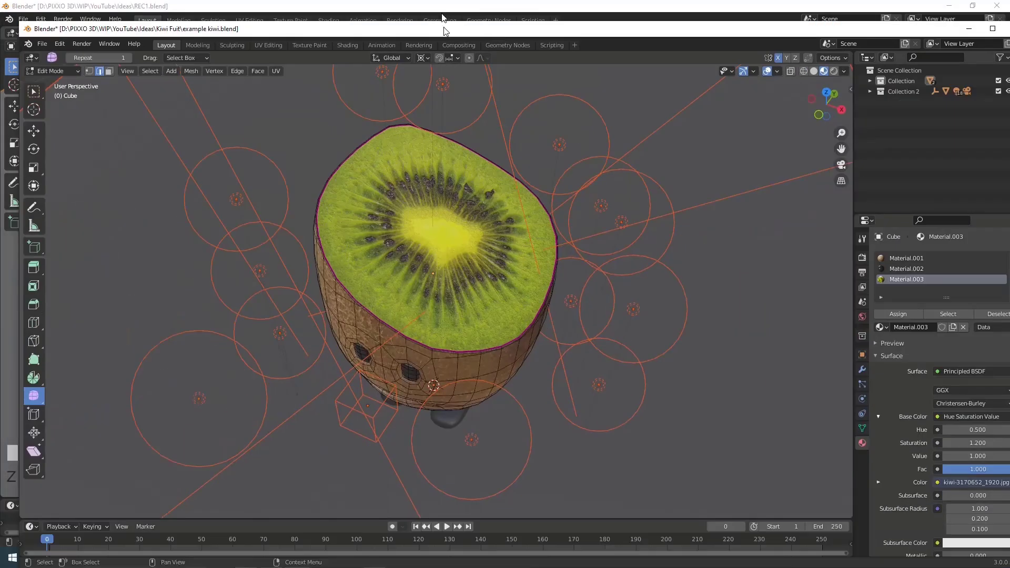
Inspect the skin texture in the example kiwi.blend window, then return to REC1.blend
left_click_drag(446, 31, 444, 1)
middle_click_drag(392, 176, 433, 136)
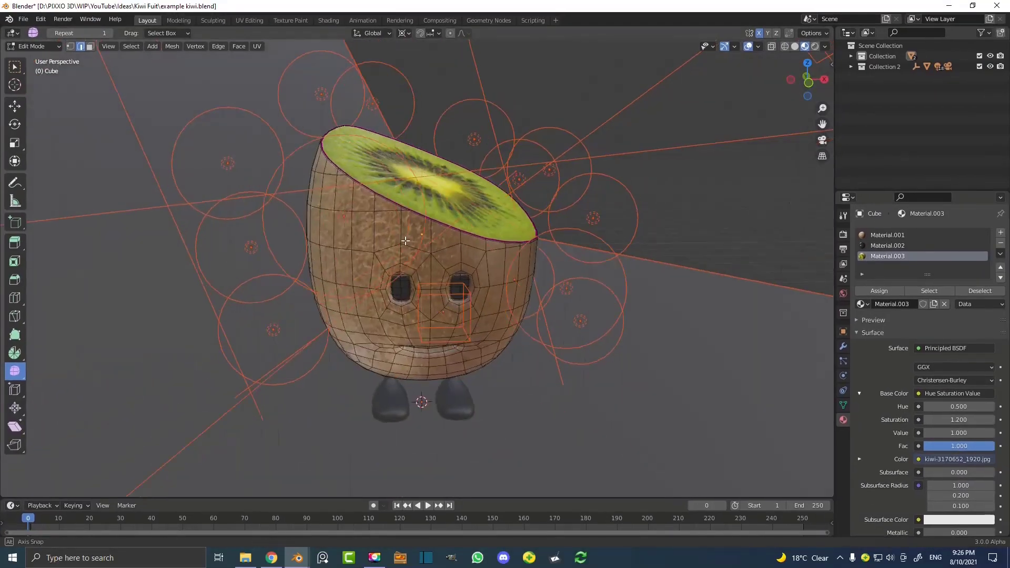
scroll(433, 136, "up", 5)
scroll(406, 91, "up", 5)
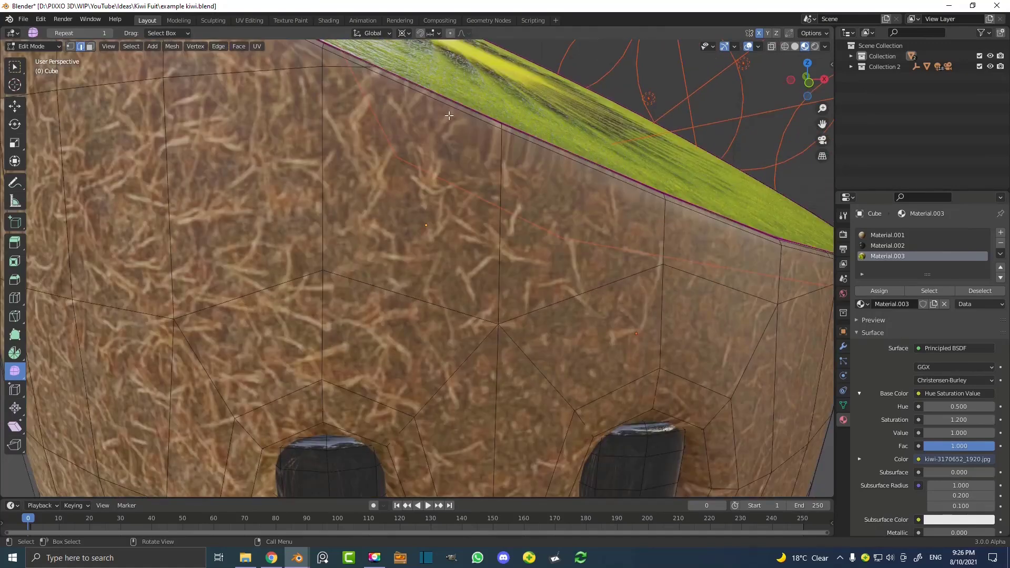
left_click(951, 8)
left_click(524, 185)
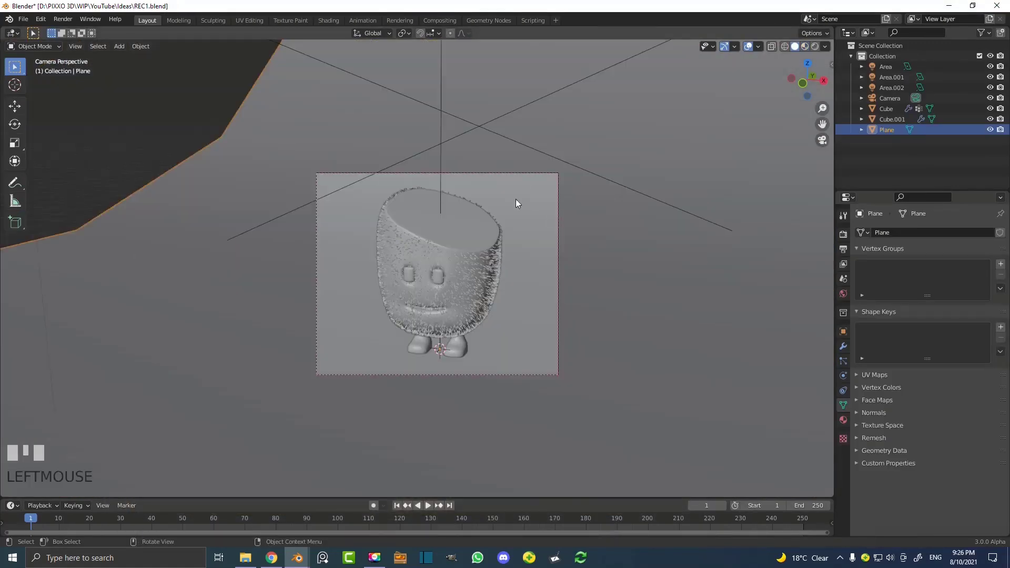
Add a new material to the backdrop plane, darken its base color to grey and preview it in rendered shading
scroll(355, 212, "down", 3)
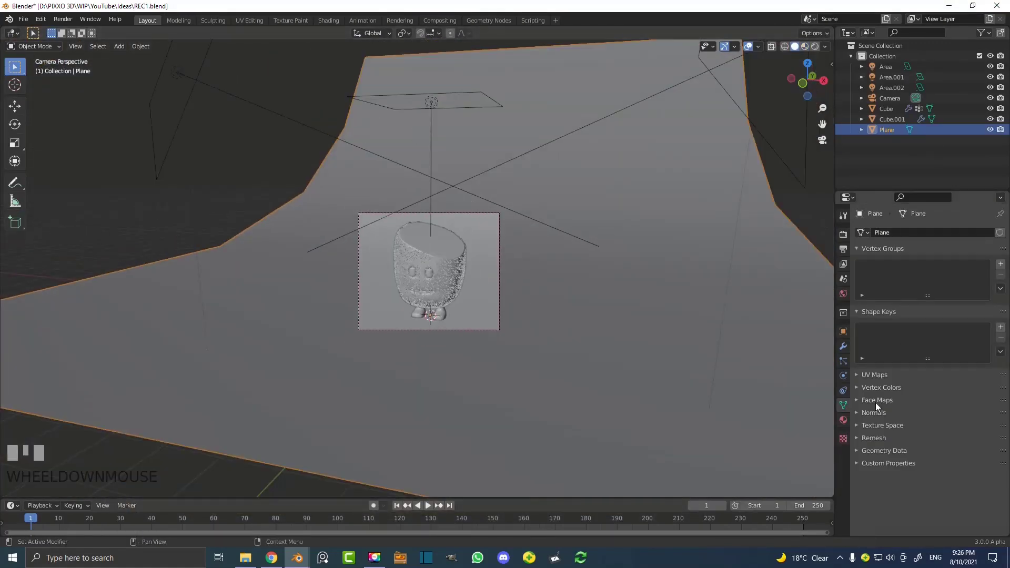
left_click(843, 420)
scroll(529, 232, "up", 5)
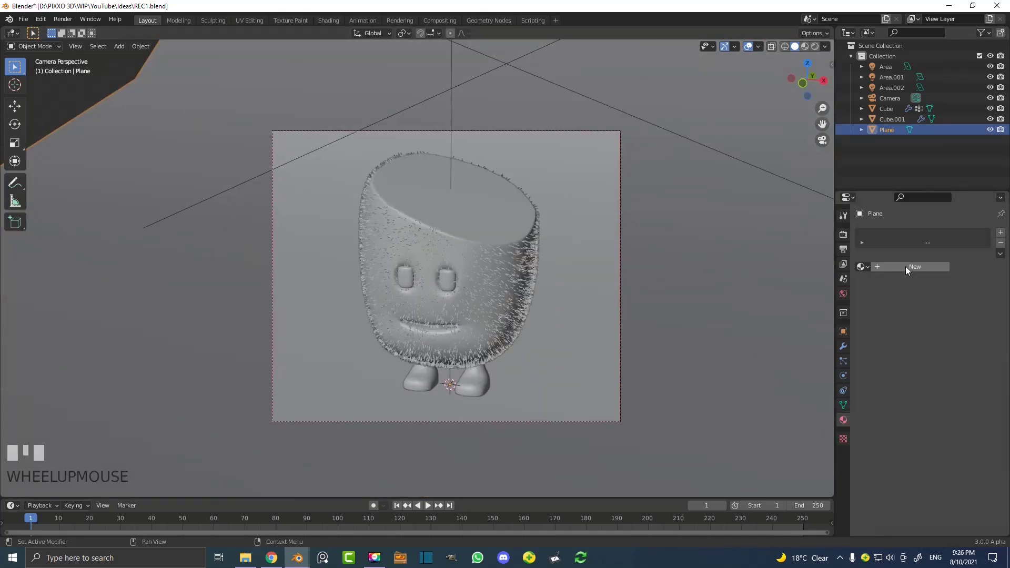
left_click(905, 266)
scroll(757, 258, "up", 2)
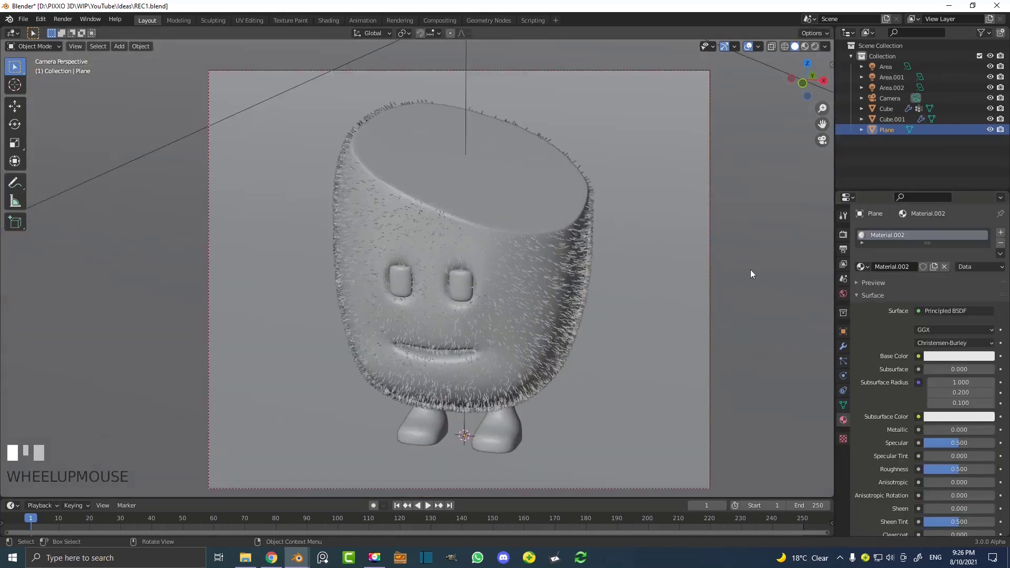
left_click(941, 356)
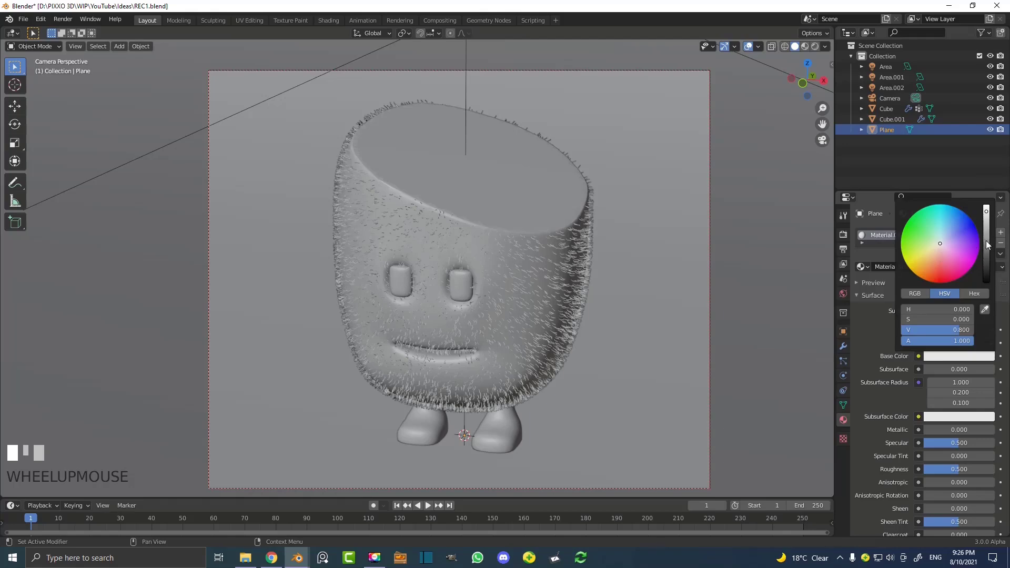
left_click_drag(988, 245, 988, 255)
scroll(508, 234, "down", 3)
key("z")
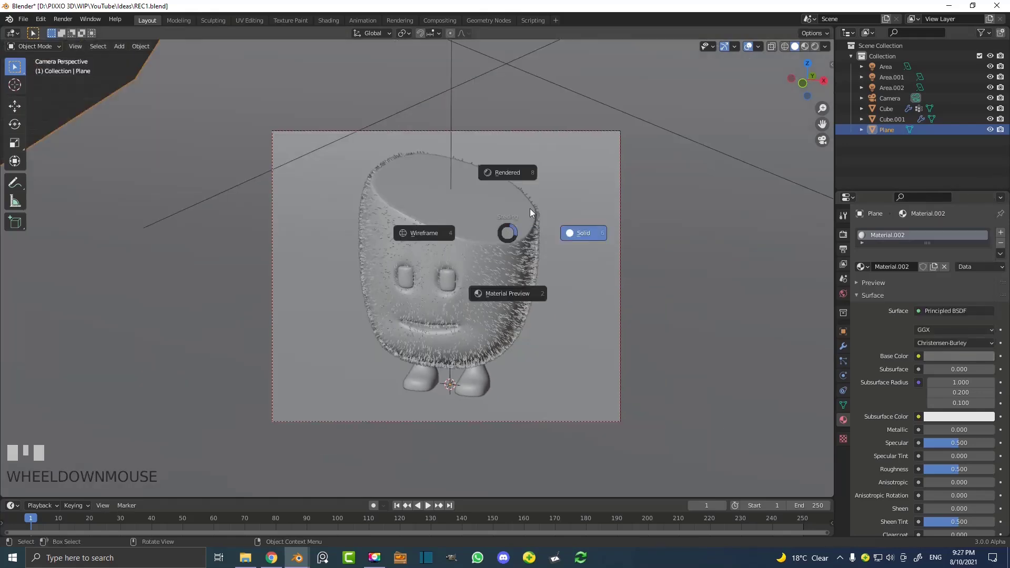
left_click(512, 173)
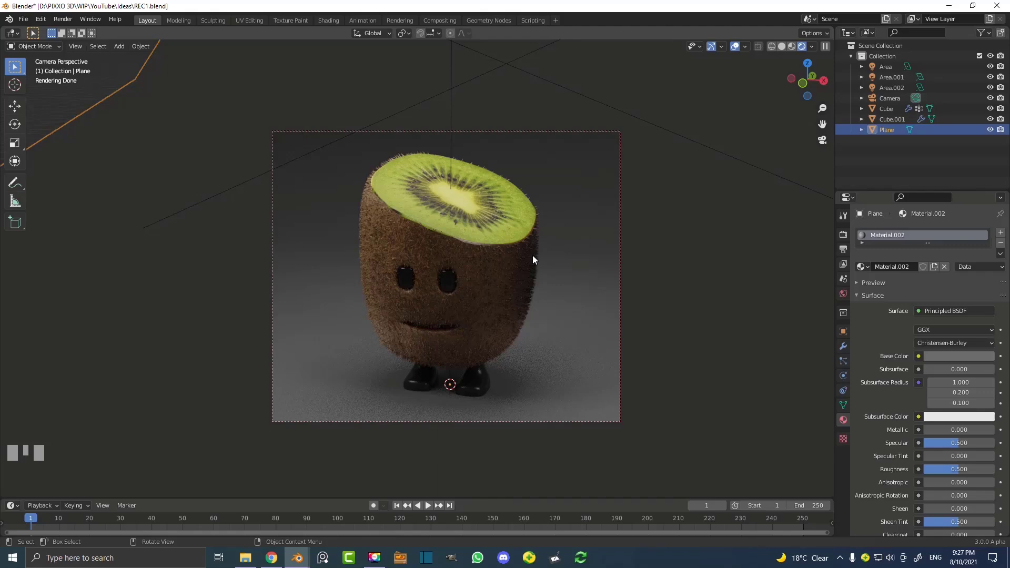
Add a point light and position it beside the upper left rim of the kiwi as seen through the camera
left_click(516, 207)
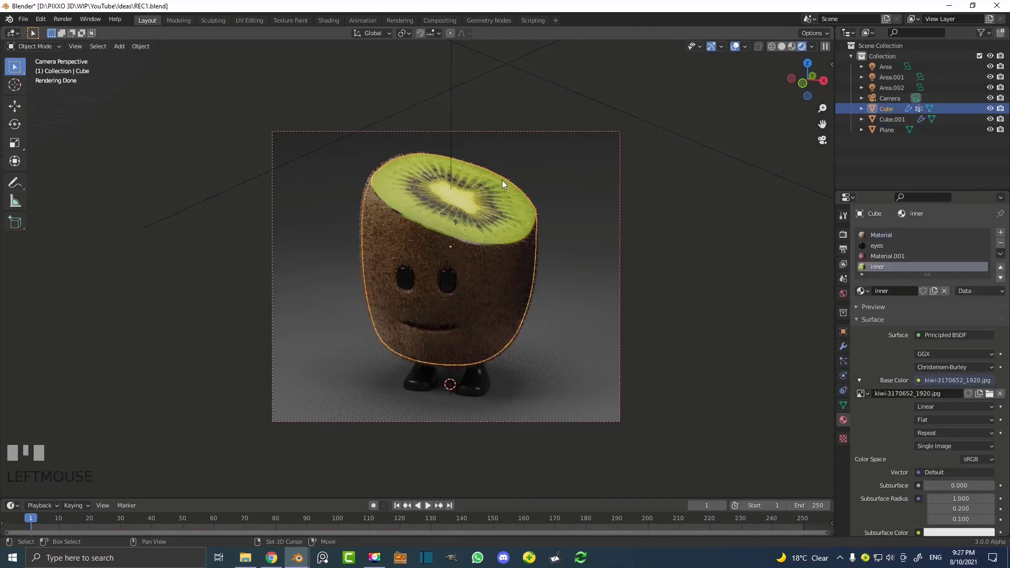
key("shift+a")
mouse_move(502, 180)
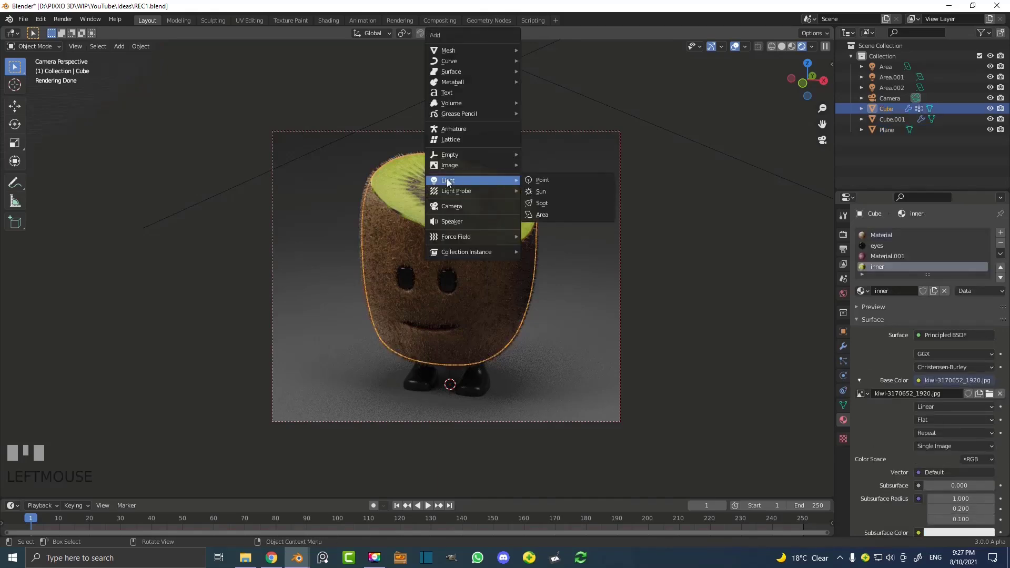
left_click(547, 181)
key("g")
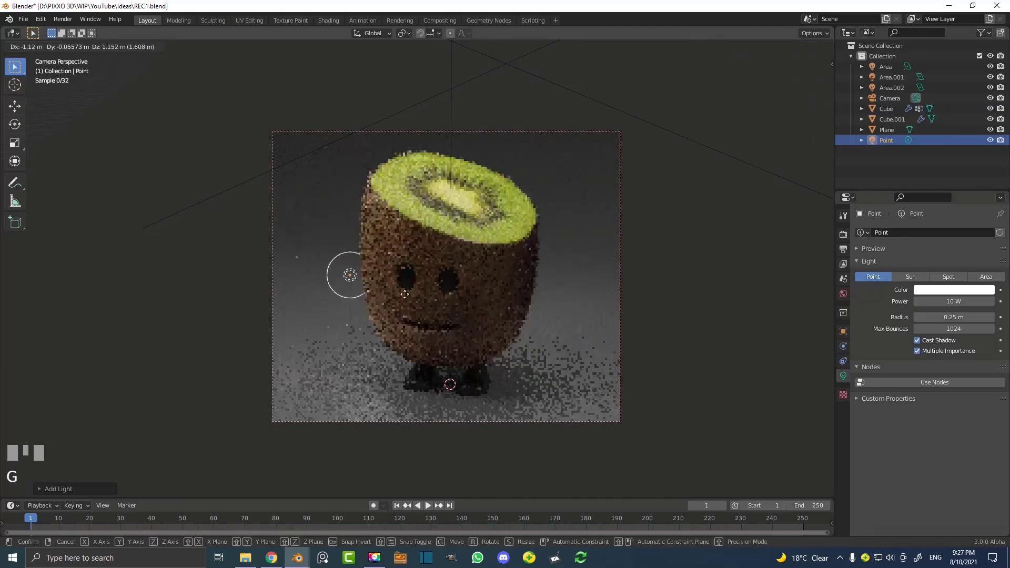
left_click(422, 213)
middle_click_drag(422, 213, 415, 320)
key("g")
left_click(419, 283)
key("KP_0")
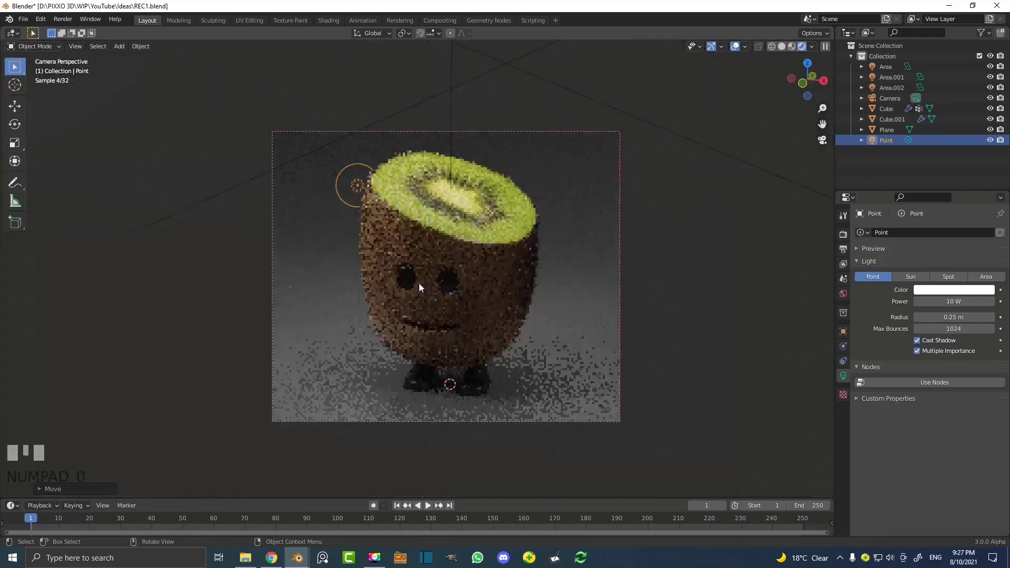
Set the point light's radius to 0.62 m and power to 22.4 W, and move it higher and farther from the kiwi
left_click_drag(953, 316, 968, 301)
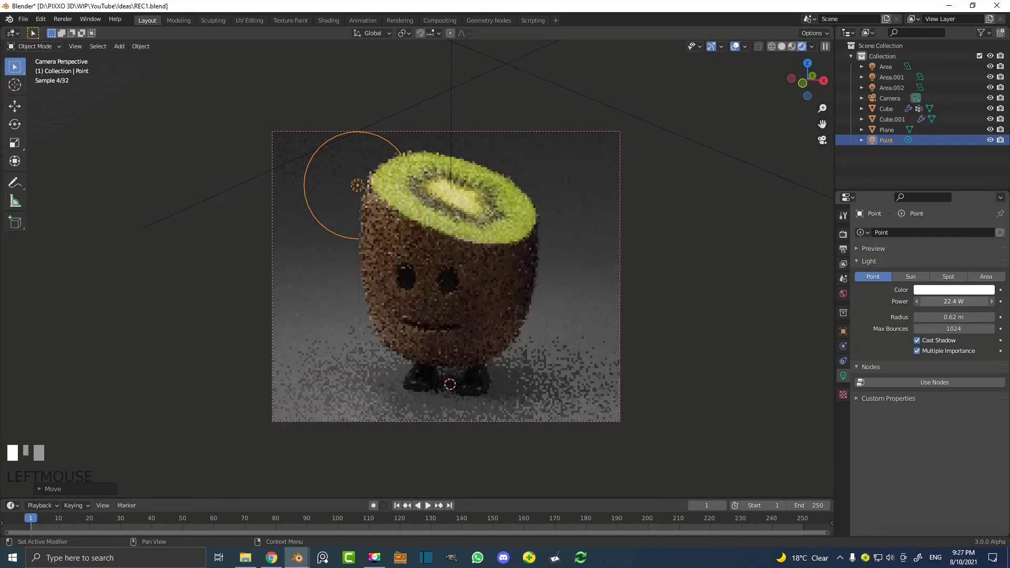
key("g")
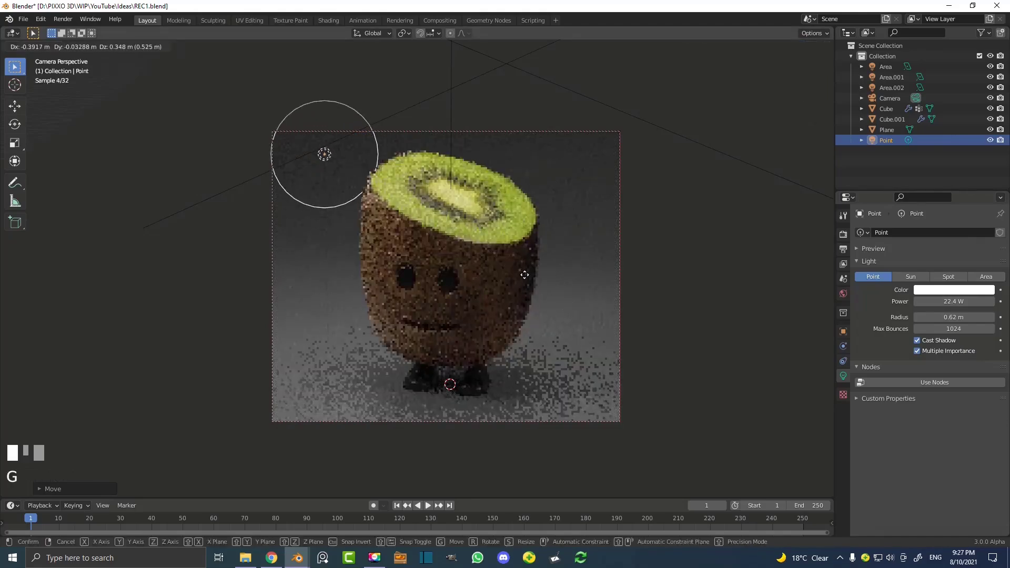
left_click(525, 275)
Duplicate the point light and place the copy about 1.3 m below the original
key("shift+d")
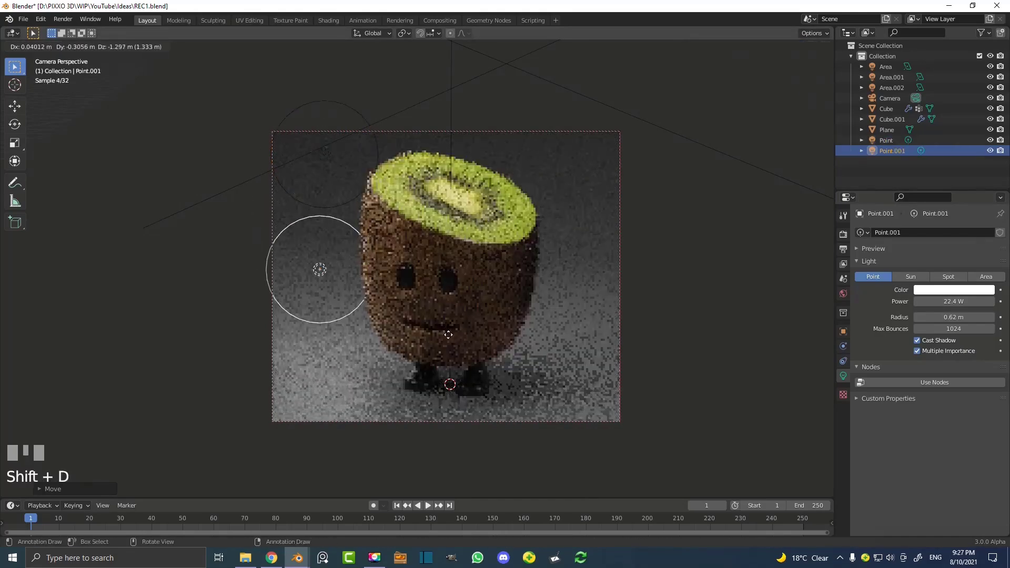
left_click(448, 334)
Select both point lights and move them together farther out from the kiwi's side and slightly toward the camera
key("z")
left_click(420, 228)
middle_click_drag(422, 216, 388, 251)
left_click(368, 247, "shift")
key("g")
left_click(368, 258)
key("KP_0")
Move both point lights together about 0.48 m along the global Y axis toward the back of the scene
key("z")
left_click(367, 186)
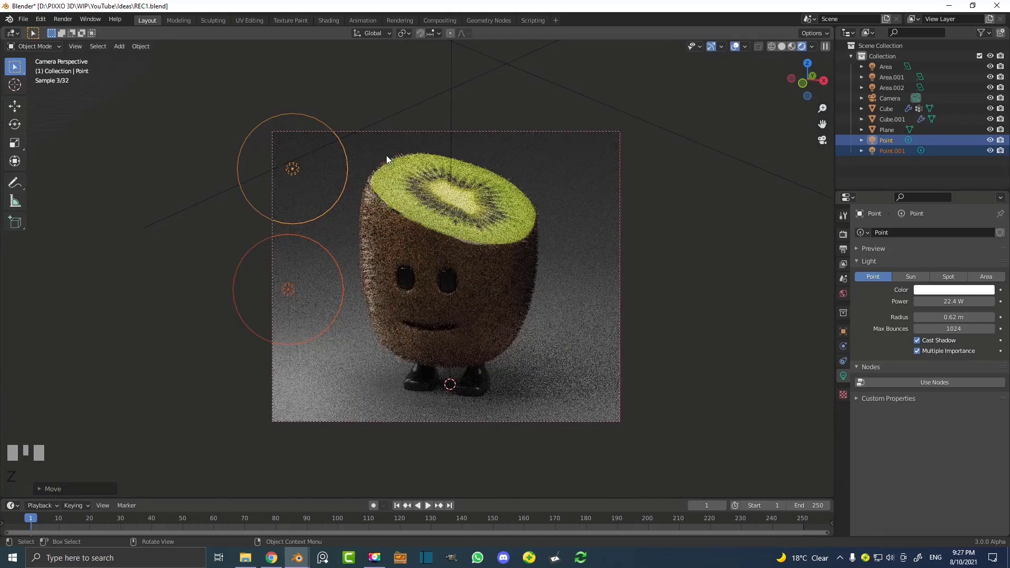
key("g")
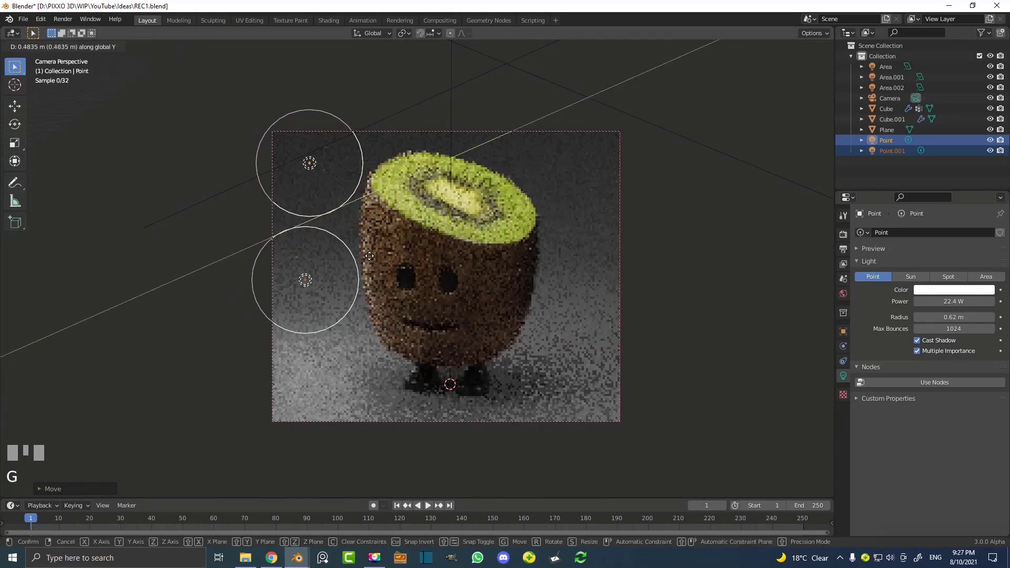
left_click(365, 257)
Duplicate both point lights to the kiwi's opposite side and place two copies of the upper one above and behind the kiwi's top
key("shift+d")
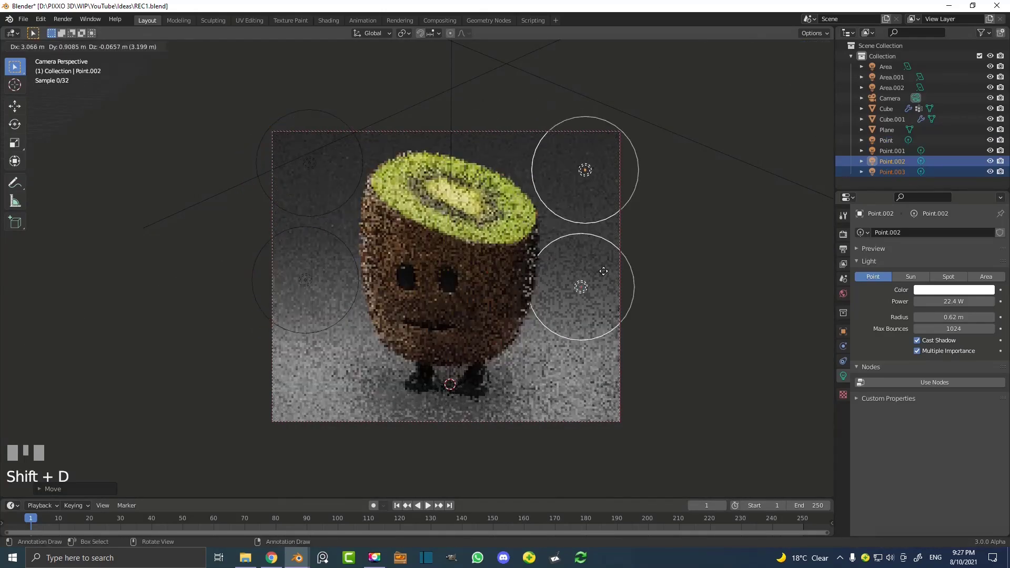
left_click(603, 261)
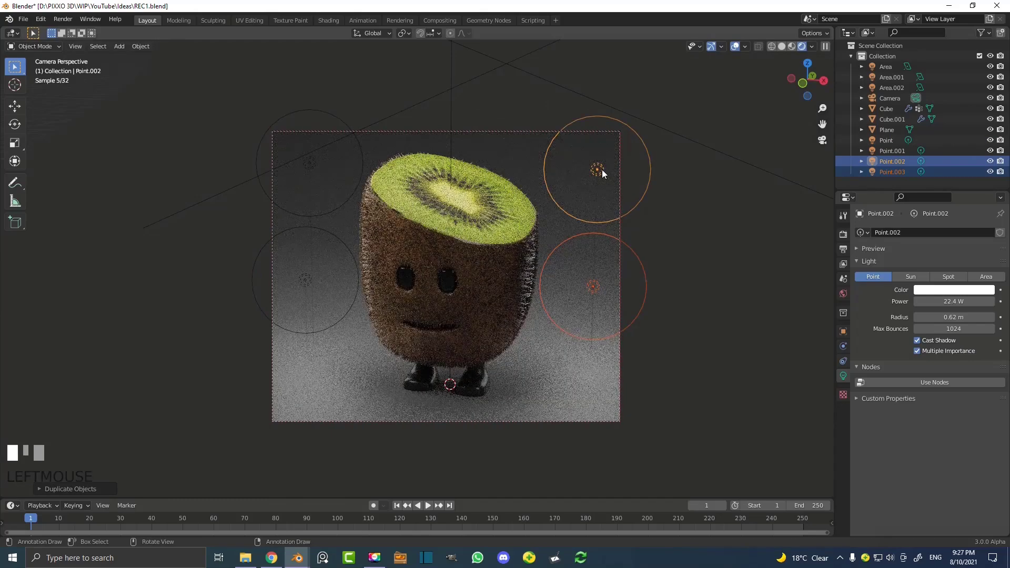
left_click(583, 223)
left_click(595, 169)
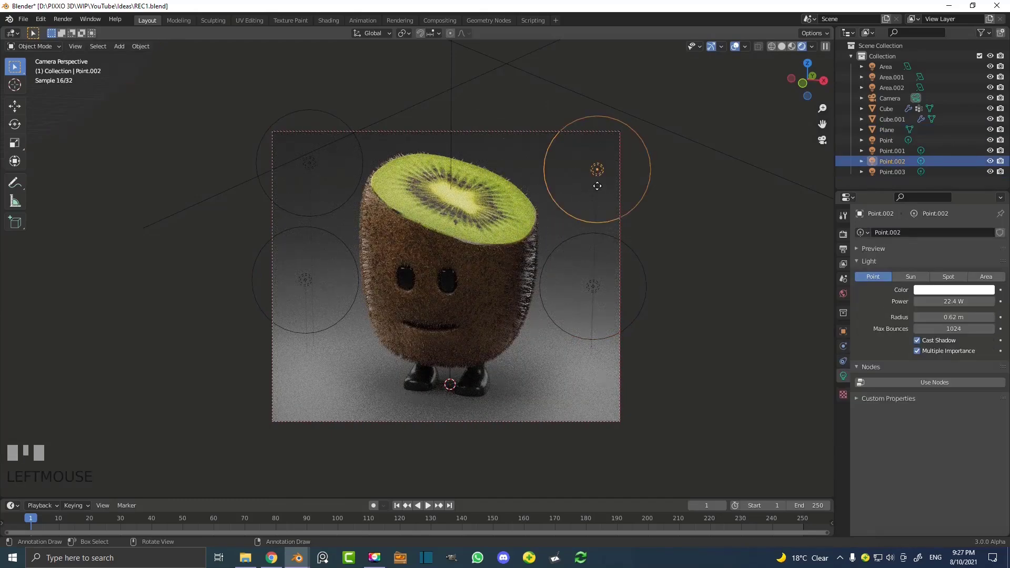
key("shift+d")
left_click(409, 154)
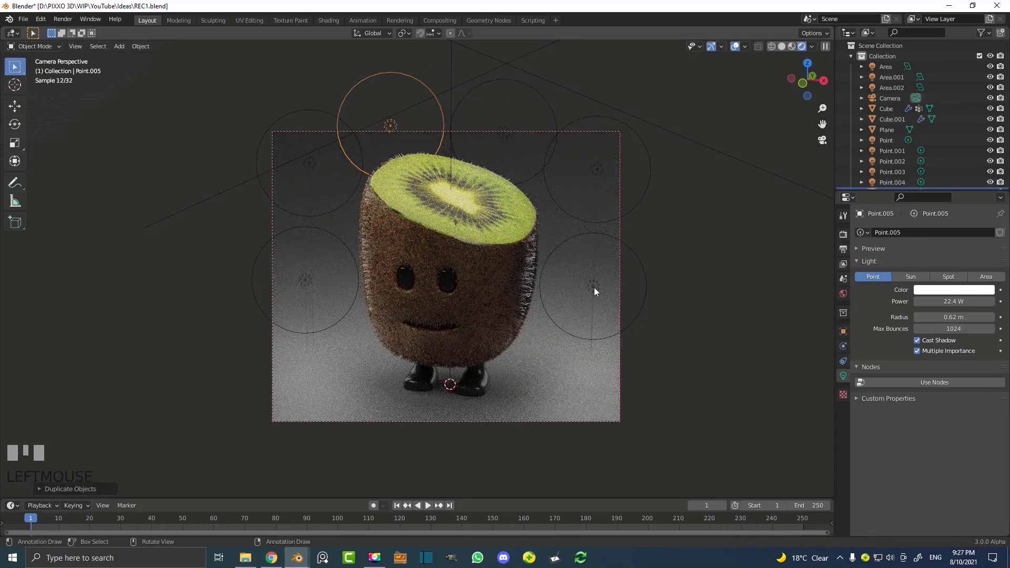
Reposition the lower point light beside the kiwi's darker side, raising it to just below the upper light there
left_click(600, 286)
middle_click_drag(600, 285, 488, 377)
key("KP_0")
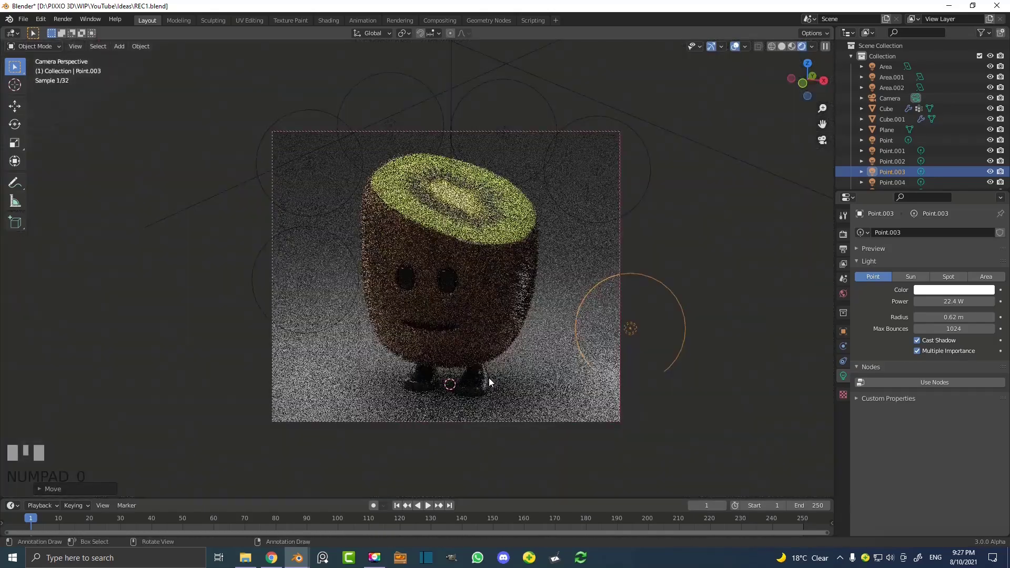
key("g")
left_click(679, 301)
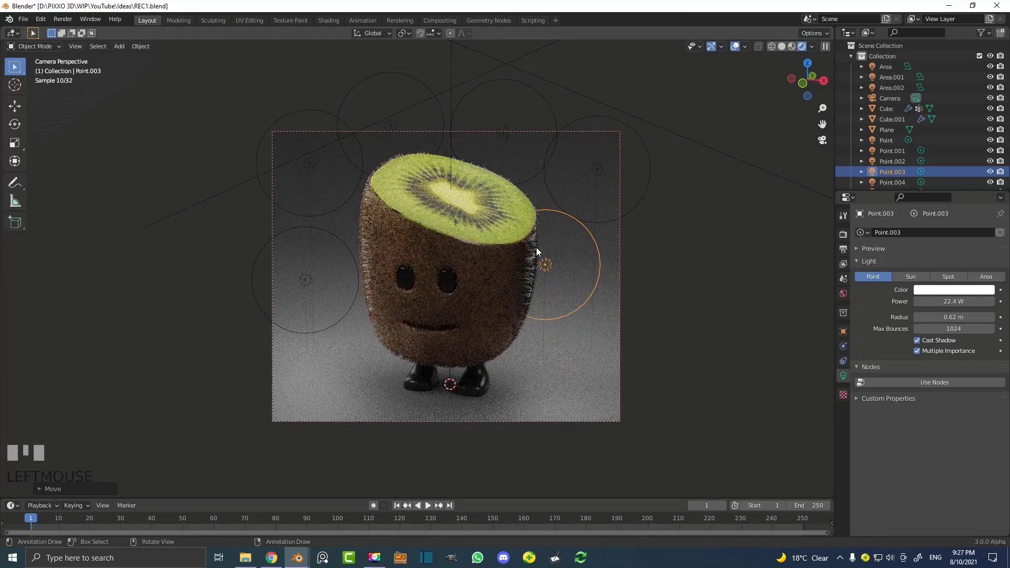
key("g")
left_click(561, 246)
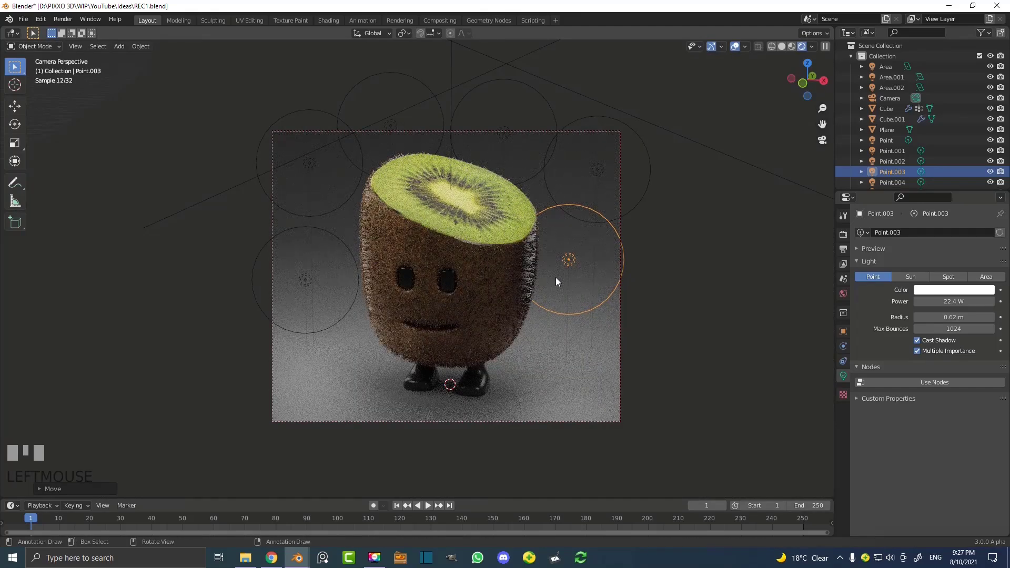
key("g")
left_click(564, 245)
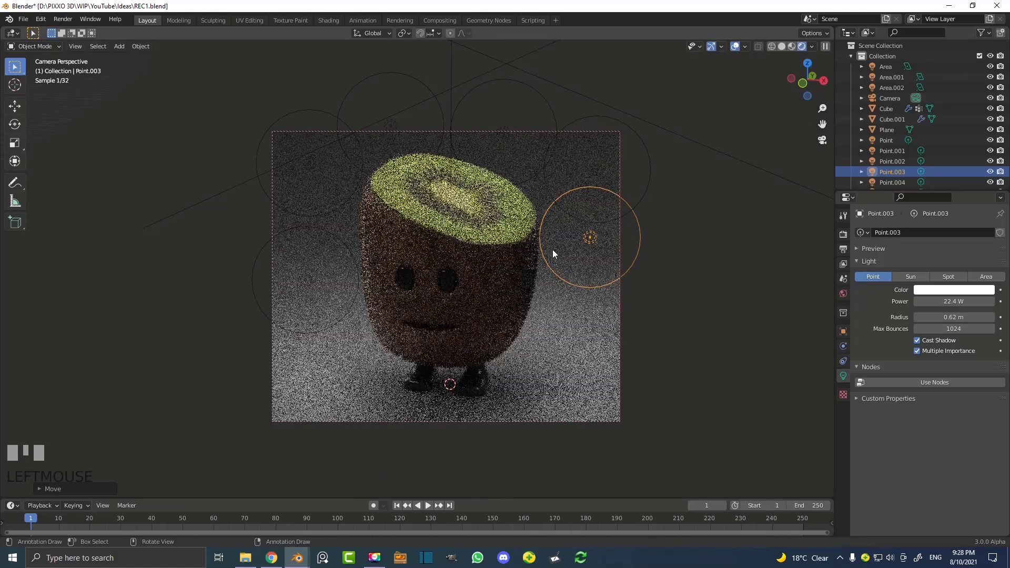
Change the World background color to a lighter gray
left_click(842, 291)
left_click(942, 295)
left_click_drag(988, 193, 986, 183)
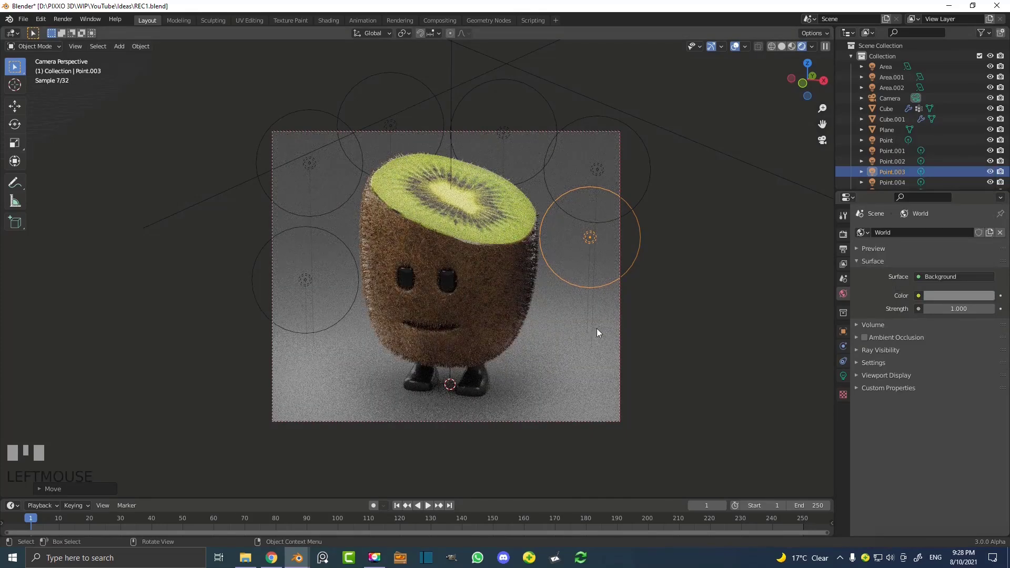
Set the backdrop plane's material base color to a dark reddish brown
left_click(558, 329)
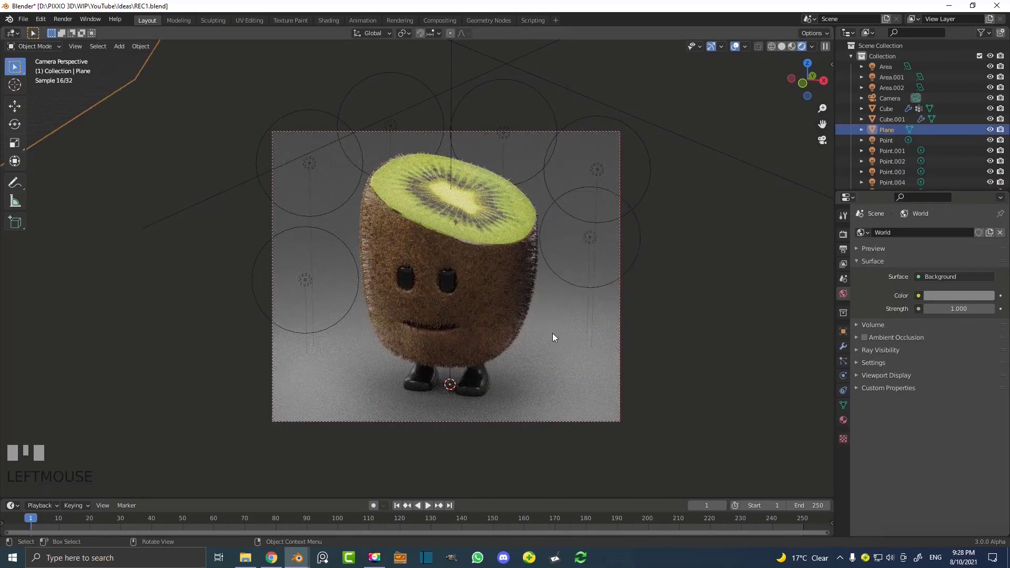
left_click(843, 419)
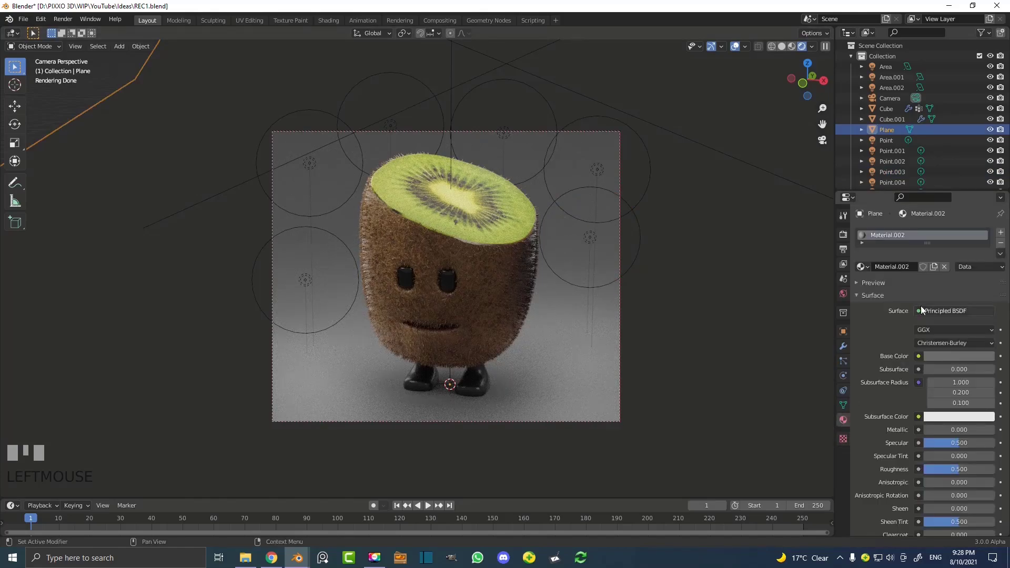
left_click(955, 355)
left_click_drag(984, 260, 937, 250)
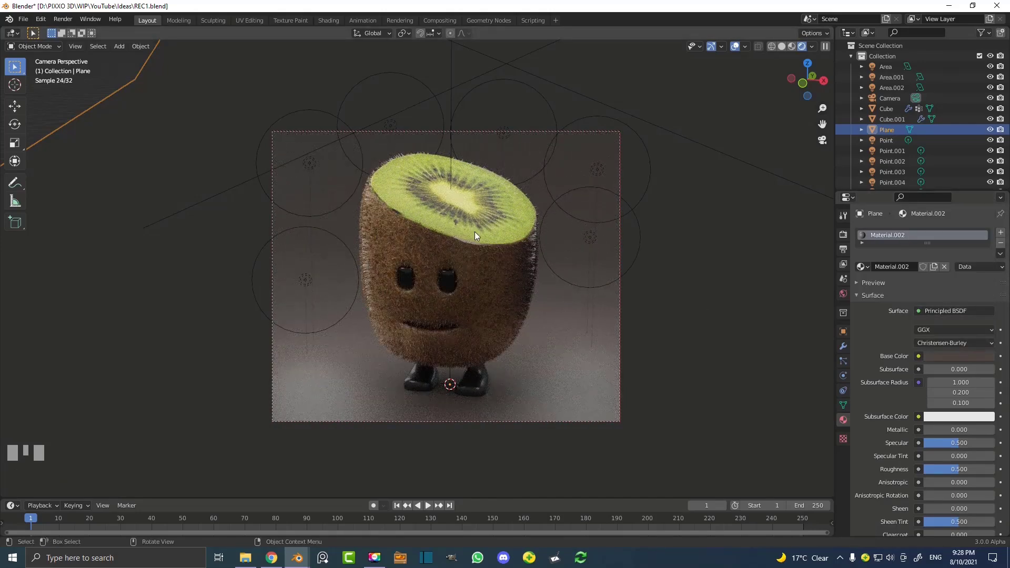
Display the scene in solid shading, select the kiwi body and save the file
key("z")
left_click(536, 235)
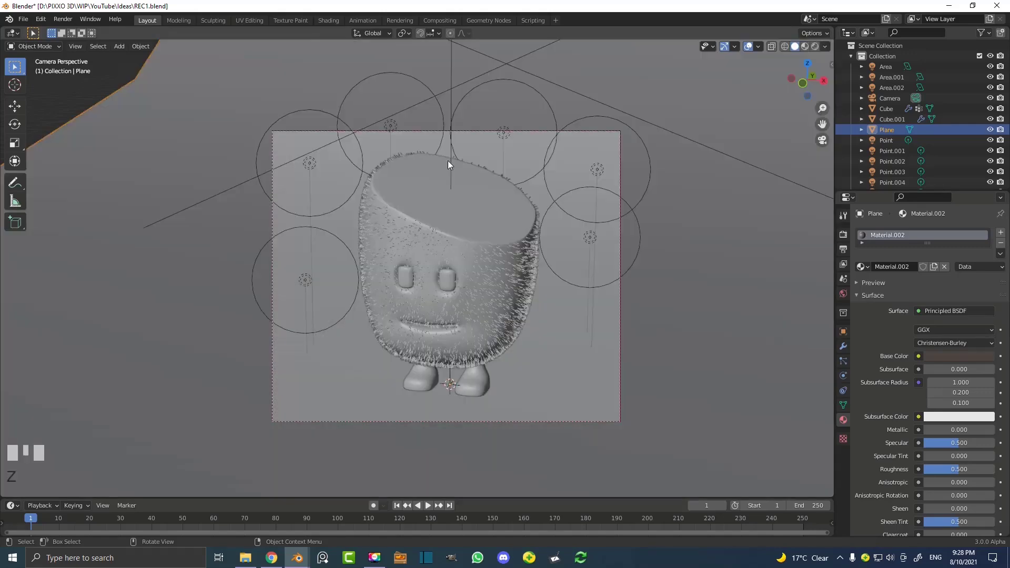
left_click(448, 200)
key("ctrl+s")
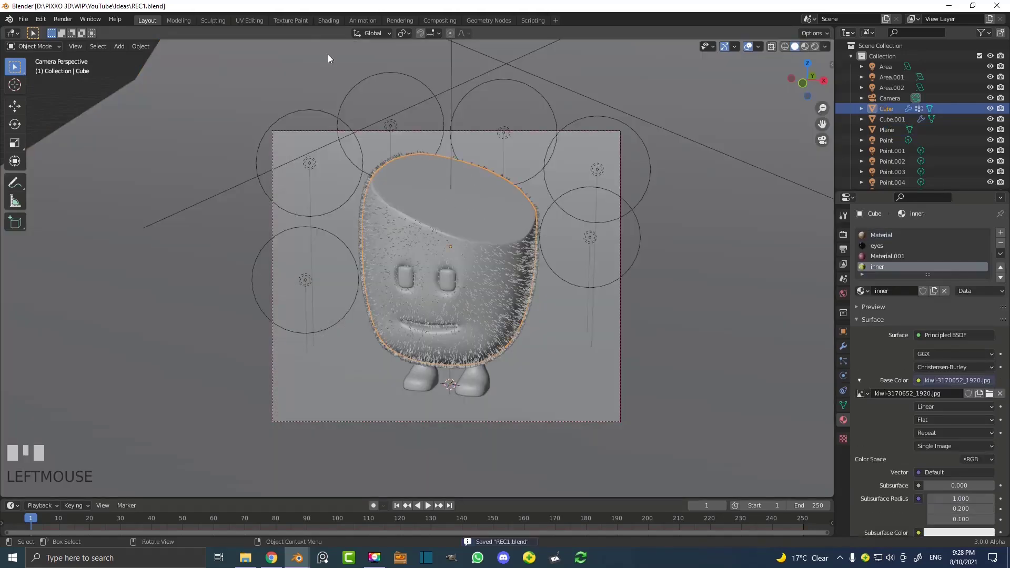
Switch to the Shading workspace with a rendered camera view and display the kiwi's material slots
left_click(339, 19)
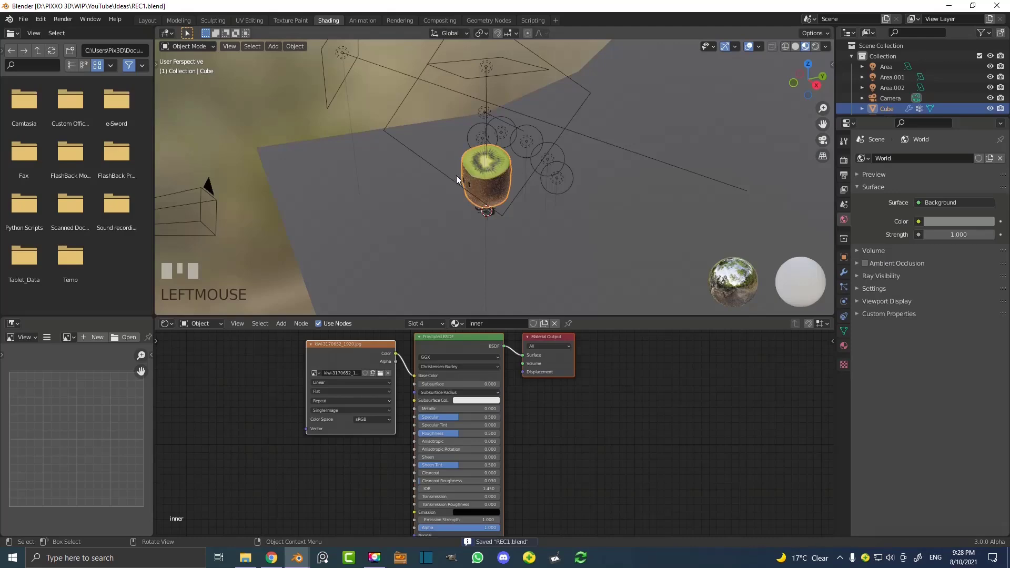
middle_click_drag(473, 181, 463, 172)
key("KP_0")
scroll(463, 171, "down", 2)
key("z")
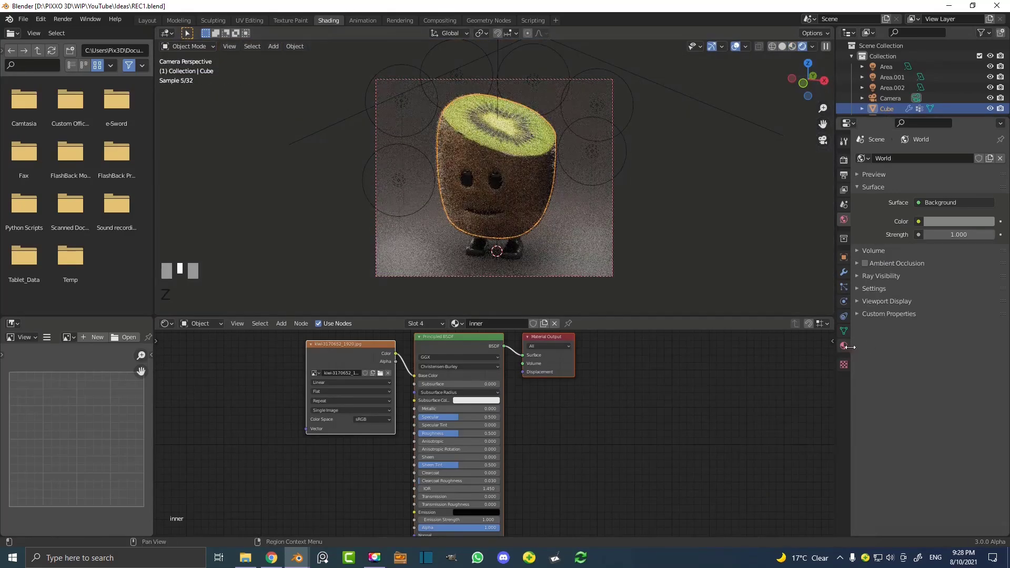
left_click(845, 346)
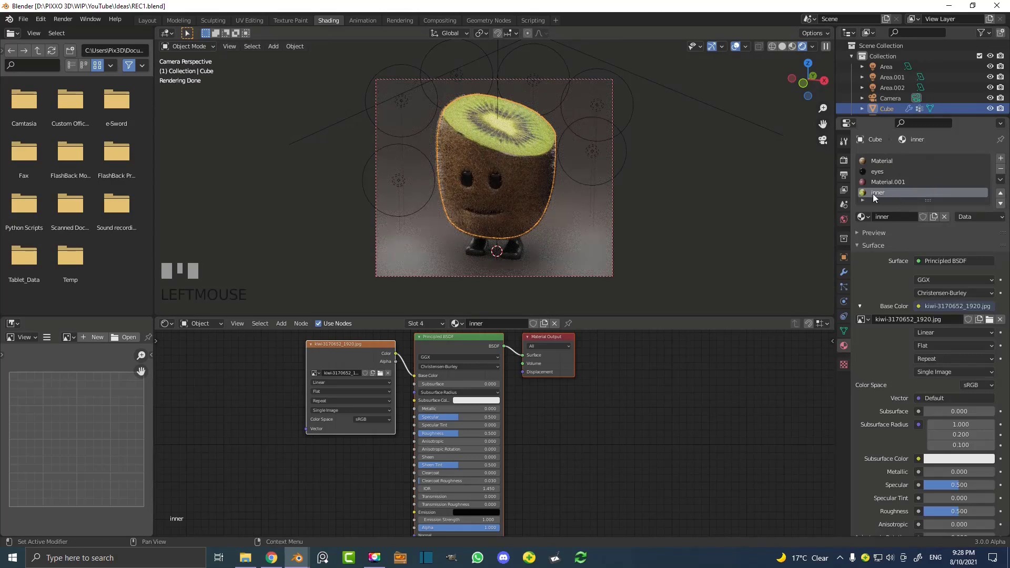
Move the kiwi image texture node away from the Principled BSDF and set the inner material's roughness to 0.218
key("Home")
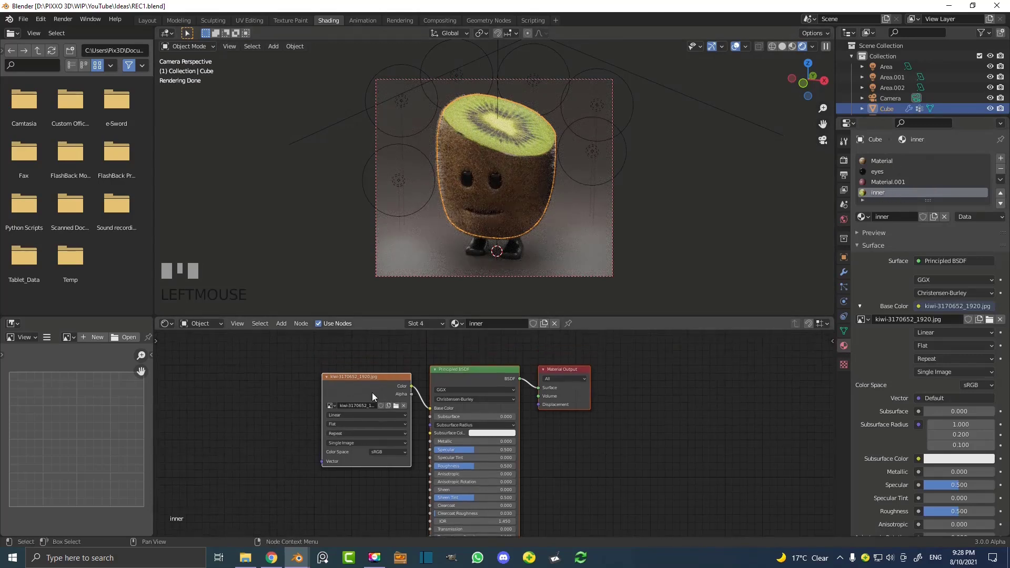
left_click_drag(355, 387, 203, 377)
scroll(347, 384, "up", 3)
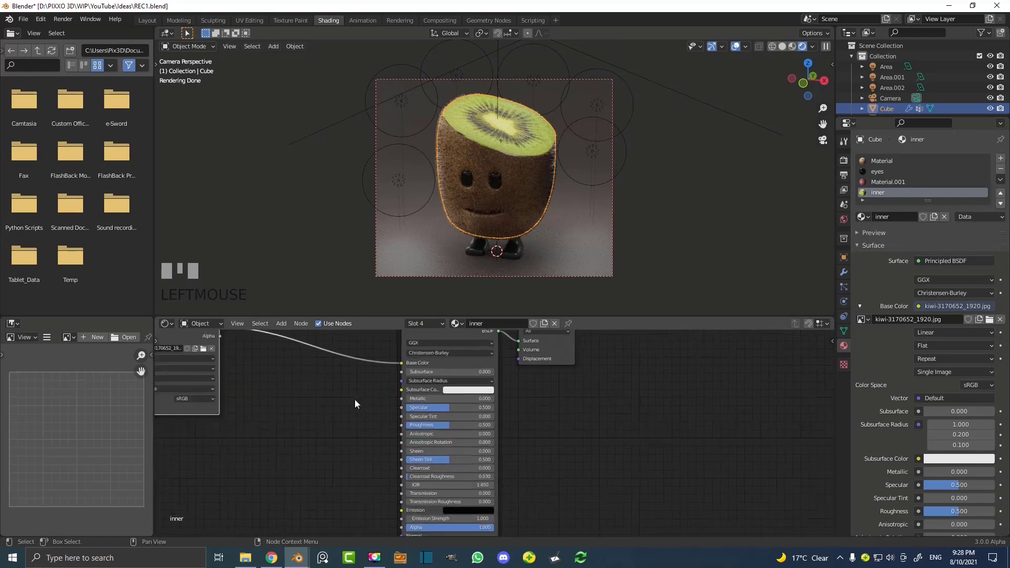
left_click_drag(444, 424, 408, 425)
scroll(512, 109, "up", 2)
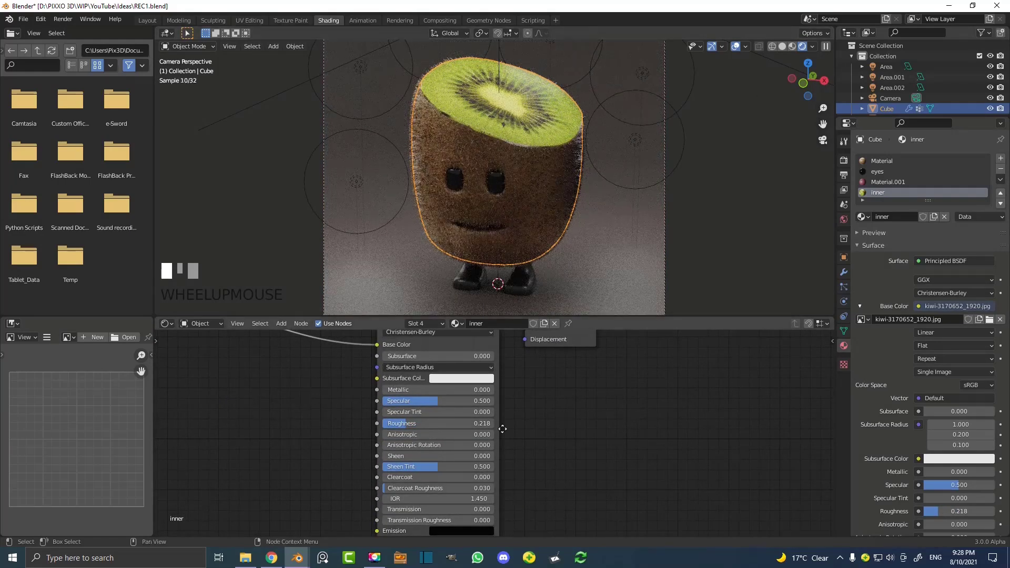
Add a ColorRamp node to the inner material and connect the image texture's Color output to its Fac input
middle_click_drag(501, 428, 391, 397)
middle_click_drag(393, 432, 422, 377)
key("shift+a")
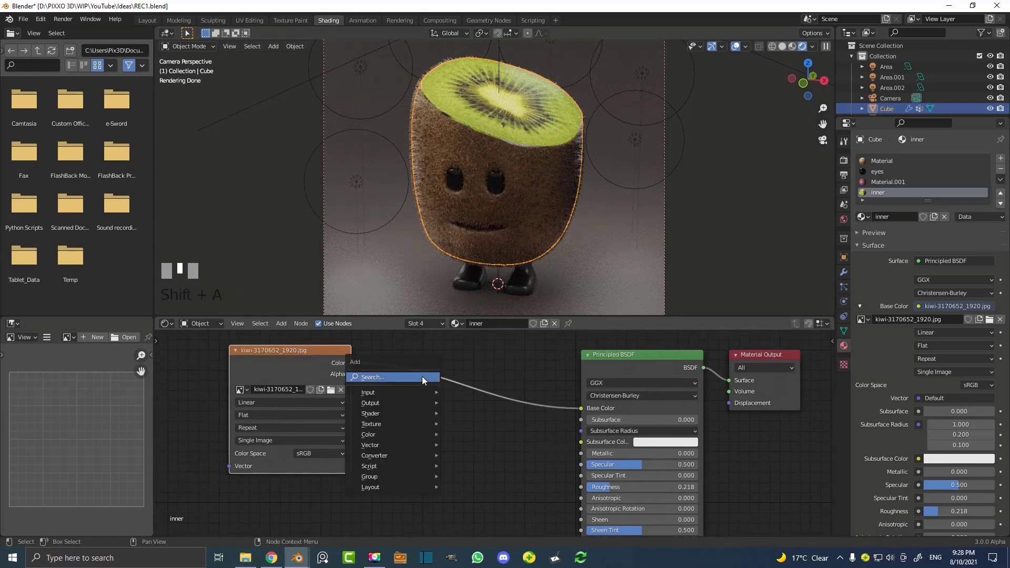
type("colo")
left_click(438, 395)
left_click(438, 396)
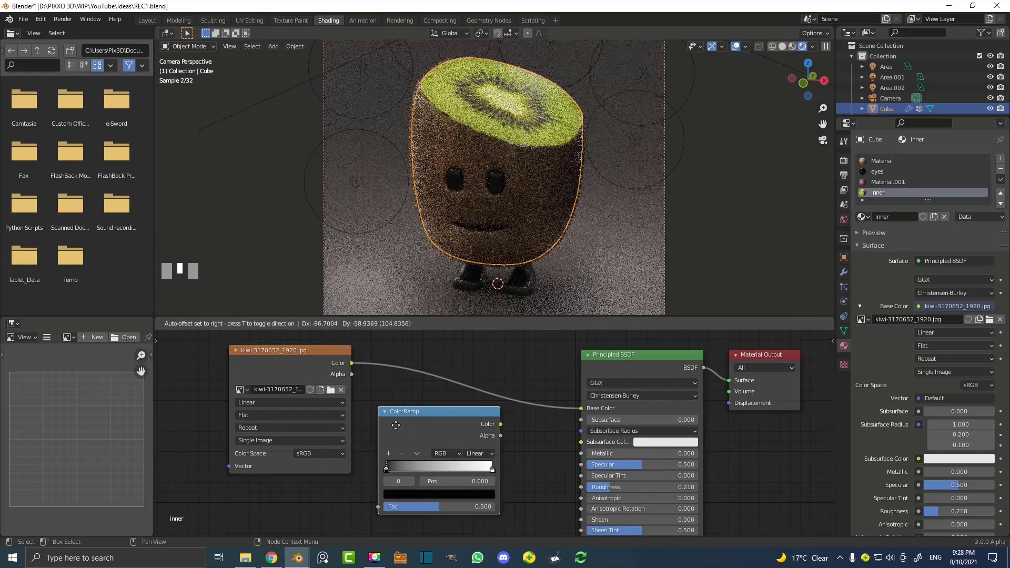
left_click_drag(380, 360, 375, 454)
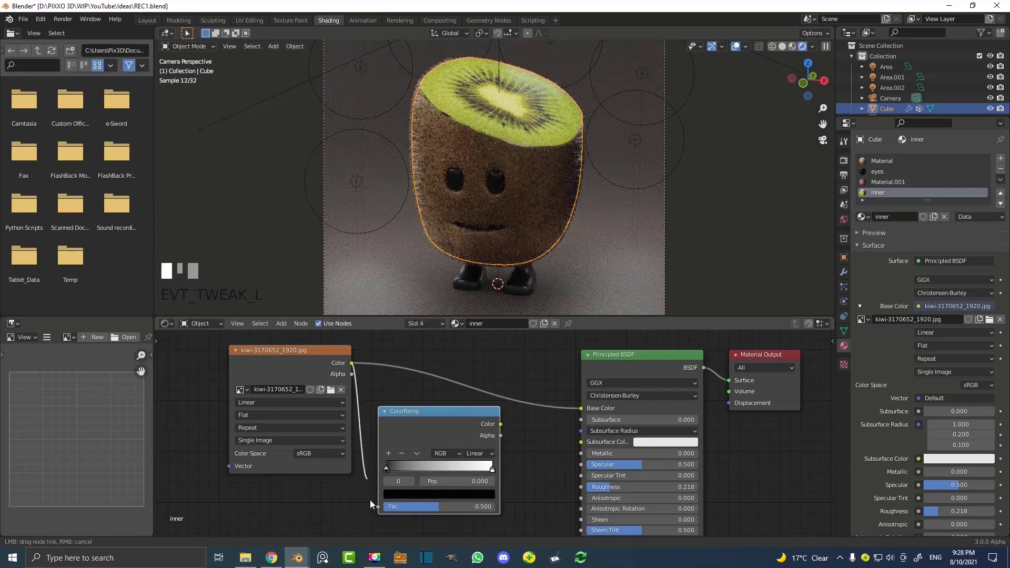
left_click_drag(378, 507, 378, 507)
Rearrange the image texture and ColorRamp nodes to leave free space in front of the Principled BSDF
left_click_drag(280, 350, 206, 336)
left_click_drag(402, 422, 494, 432)
middle_click_drag(522, 472, 495, 422)
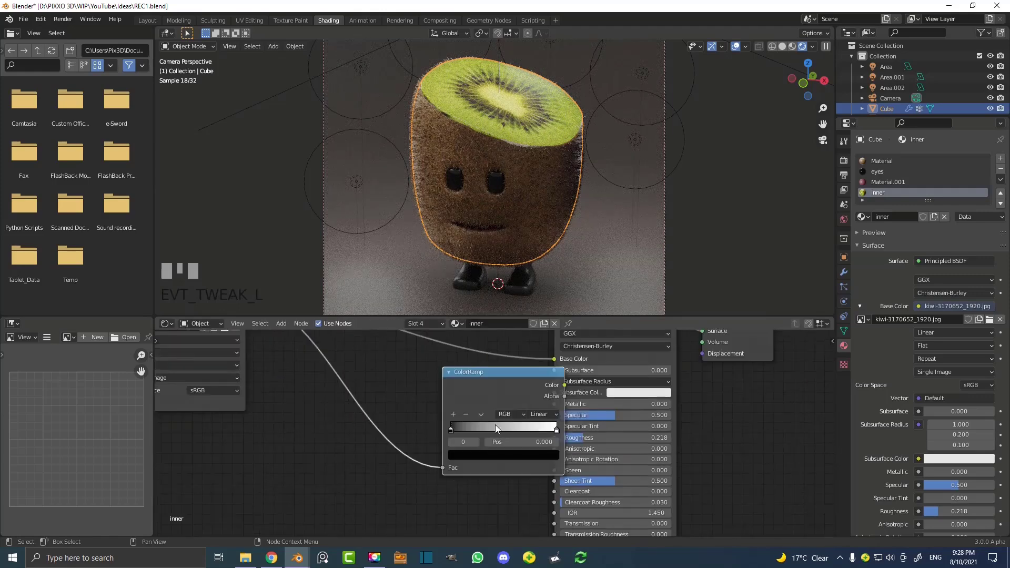
left_click_drag(451, 382, 333, 392)
Add a Bump node after the ColorRamp and connect the ramp's Color output to the Bump's Height input
key("shift+a")
left_click(474, 374)
type("bump")
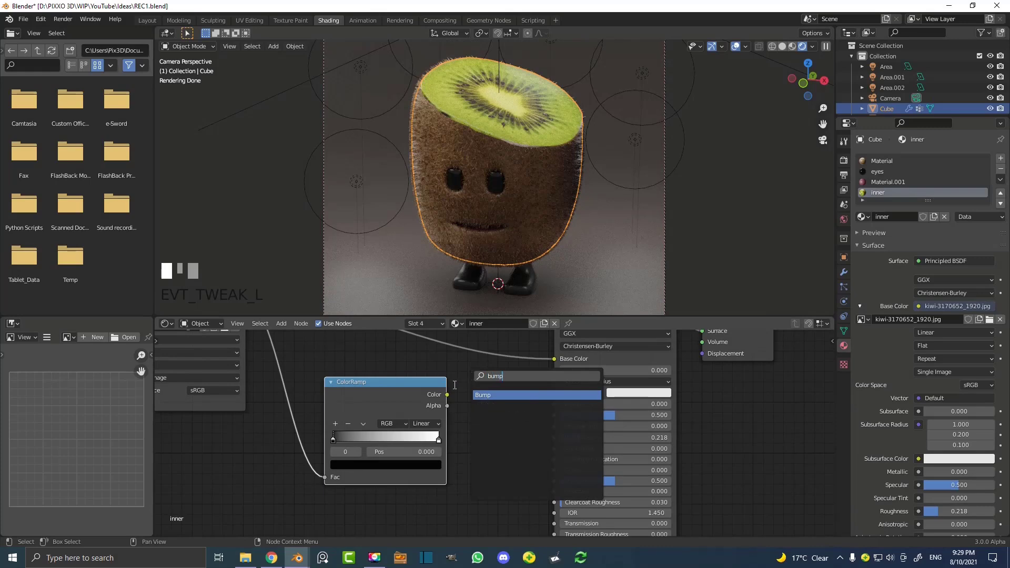
left_click(483, 395)
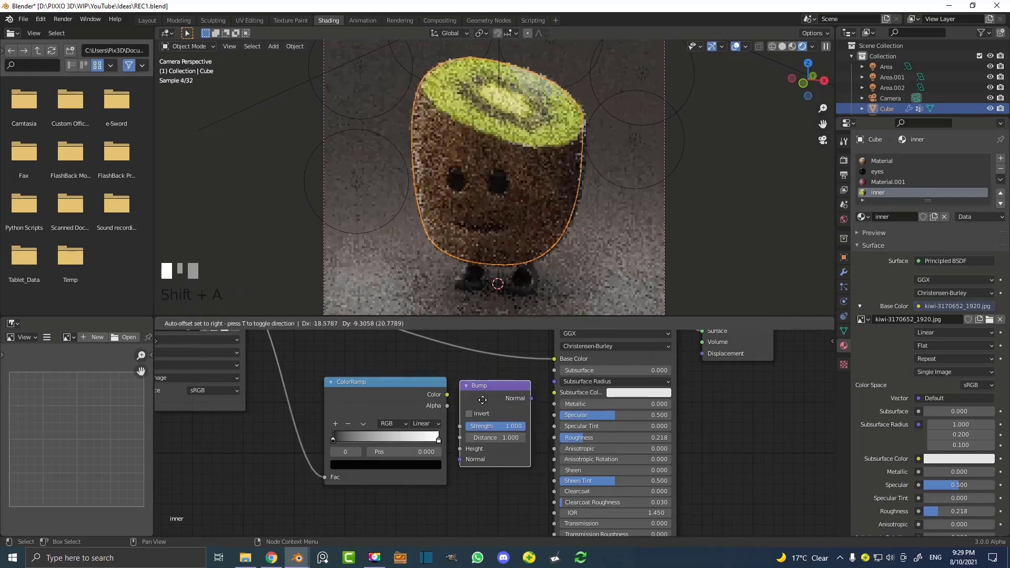
left_click_drag(460, 444, 495, 450)
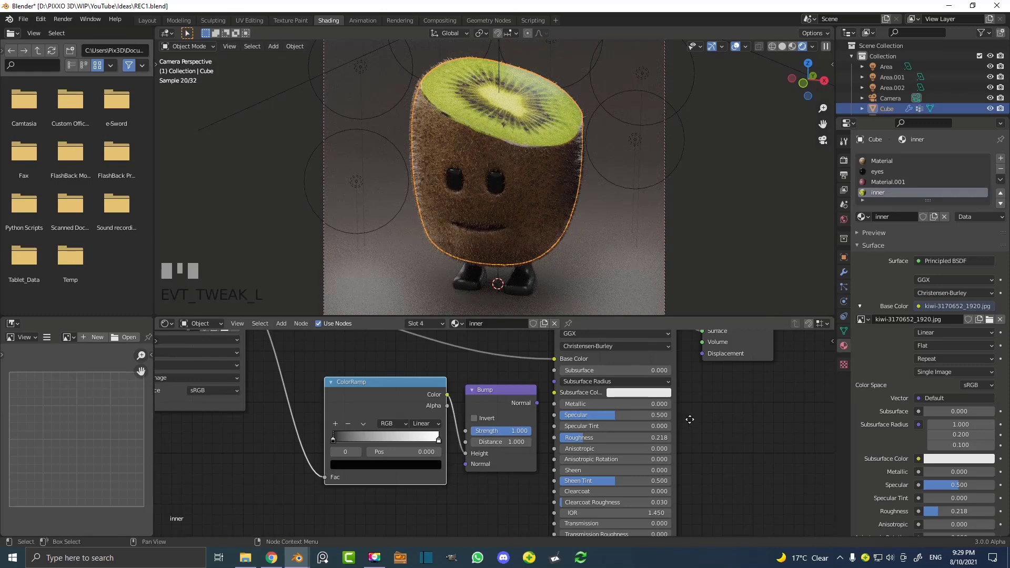
Place the Bump node below the ColorRamp and connect its Normal output to the Principled BSDF's Normal input
middle_click_drag(690, 420, 680, 416)
scroll(463, 443, "down", 2)
middle_click_drag(460, 465, 450, 428)
left_click_drag(431, 337, 395, 435)
middle_click_drag(429, 417, 407, 386)
scroll(400, 411, "up", 2)
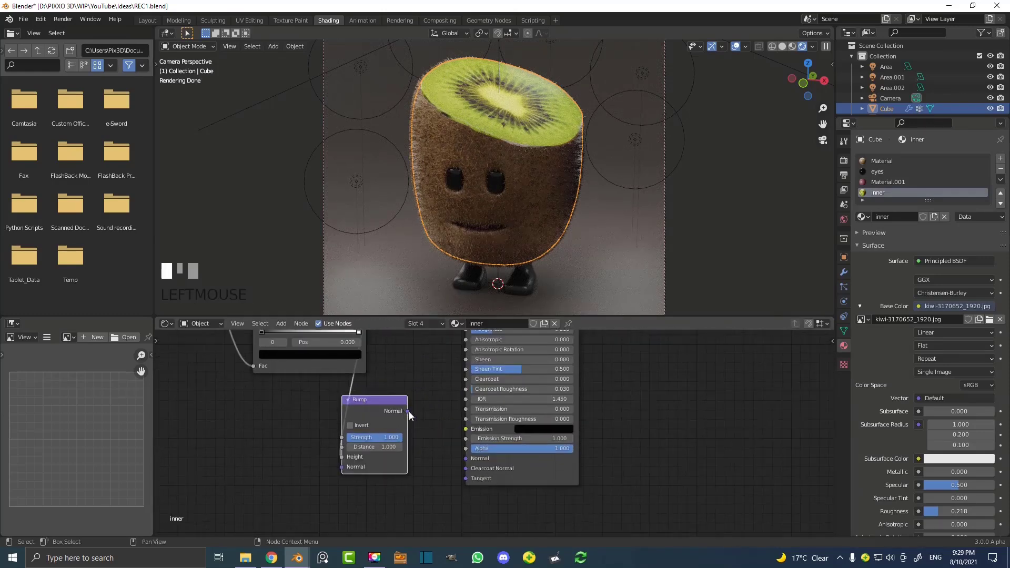
left_click_drag(456, 450, 466, 458)
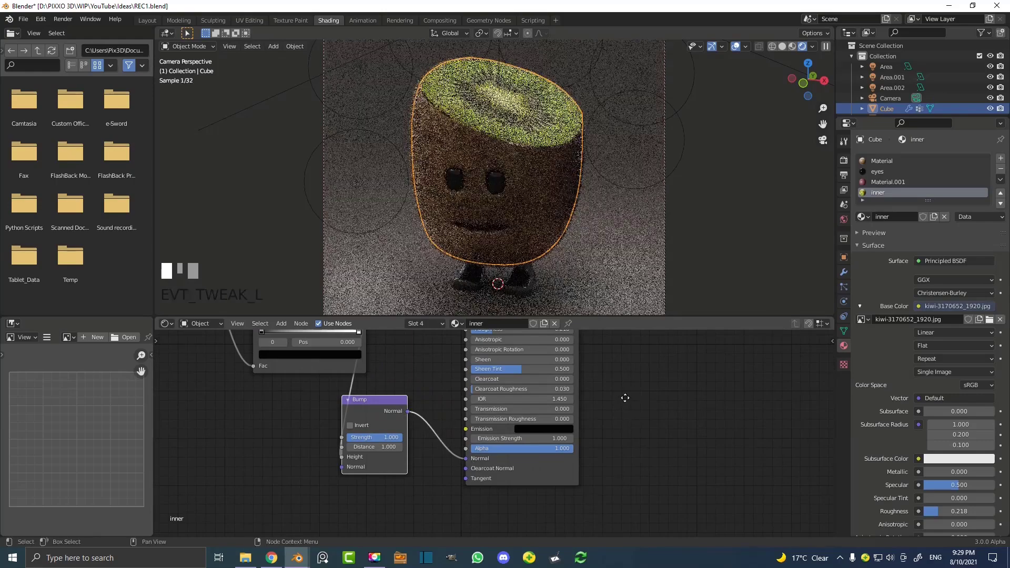
Set the Bump node's strength to 0.5
middle_click_drag(630, 381, 627, 513)
scroll(500, 112, "up", 1)
mouse_move(500, 112)
middle_mouse_down("shift")
mouse_move(526, 125)
mouse_move(509, 126)
middle_mouse_up("shift")
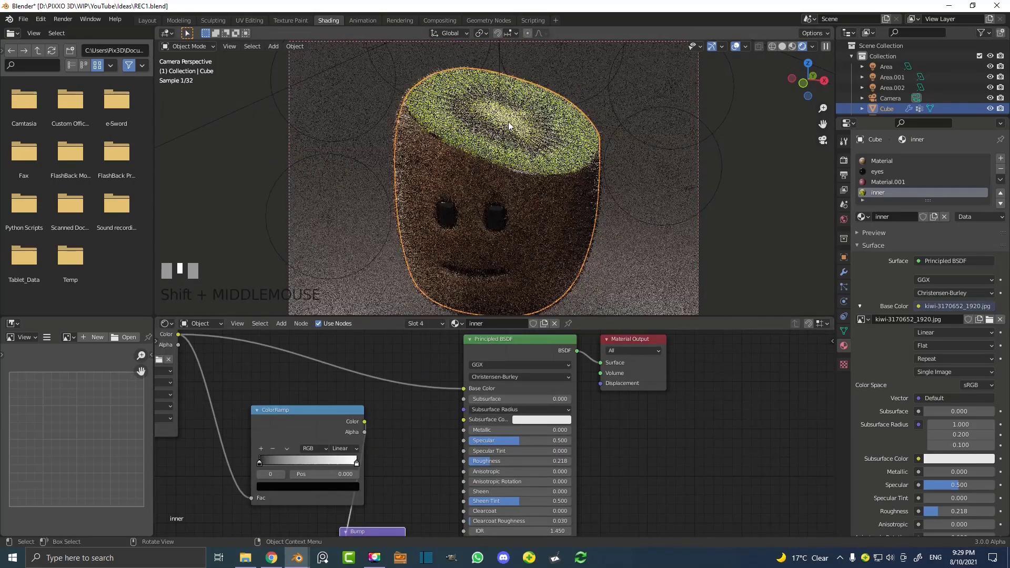
middle_click_drag(468, 390, 522, 283)
left_click(439, 463)
type(".5")
key("Return")
Tighten the ColorRamp by placing the black stop at 0.214 and the white stop at 0.723
middle_click_drag(328, 451, 374, 517)
left_click_drag(460, 421, 437, 421)
left_click_drag(359, 422, 382, 422)
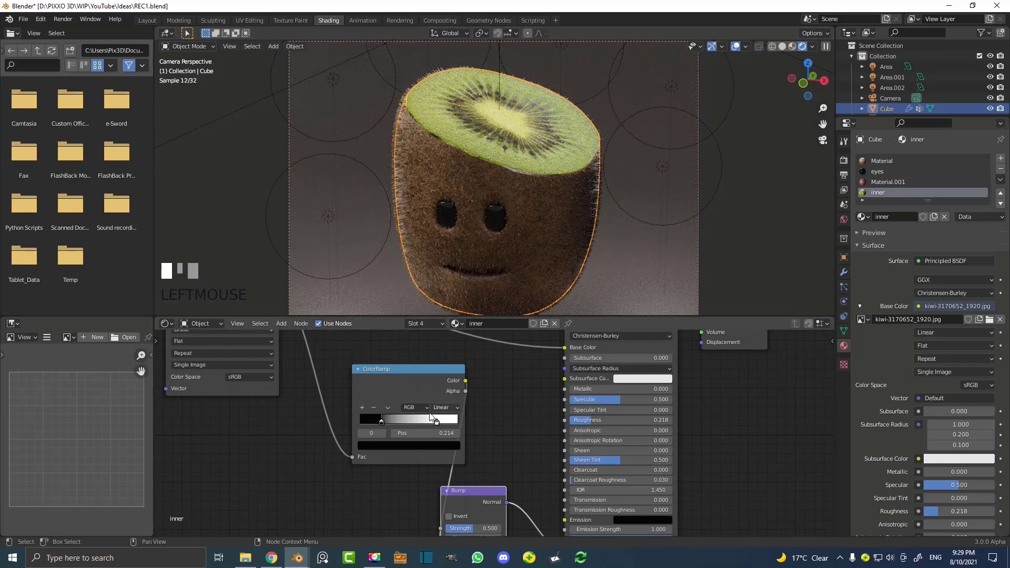
left_click_drag(437, 422, 431, 422)
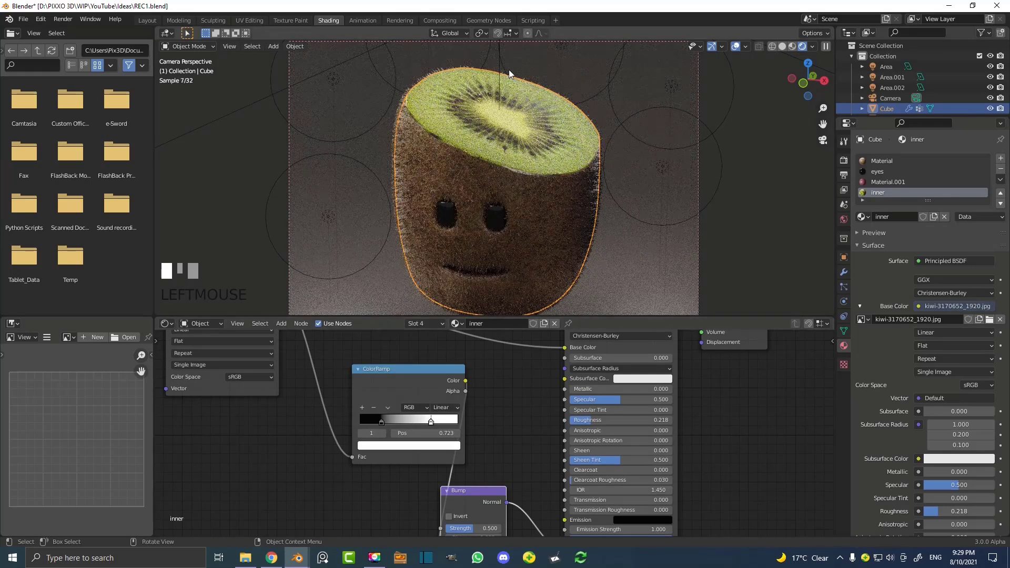
middle_click_drag(626, 405, 563, 472)
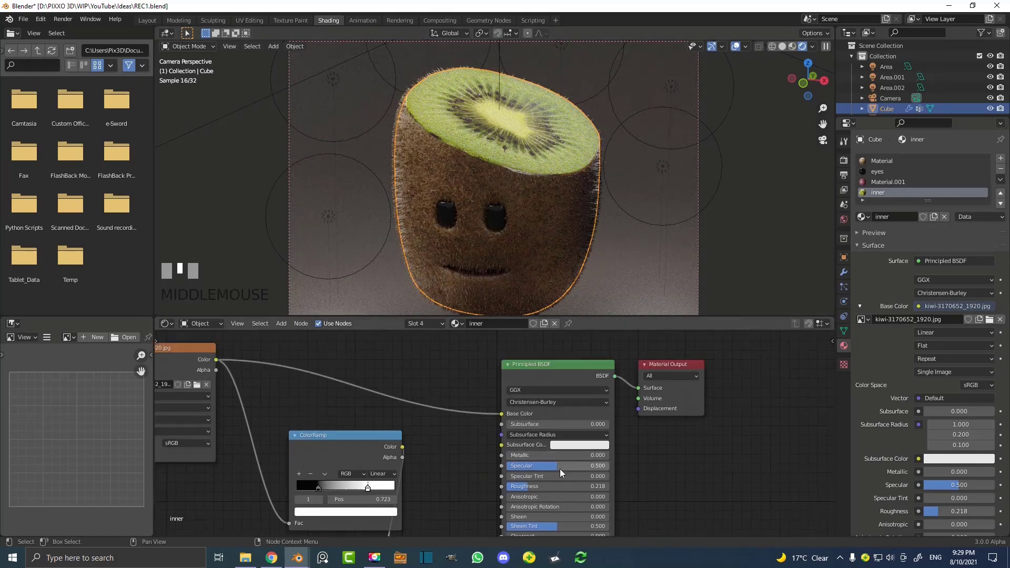
Lower the inner material's roughness to 0.105 and move the ColorRamp's black stop to 0.095
left_click_drag(546, 489, 534, 490)
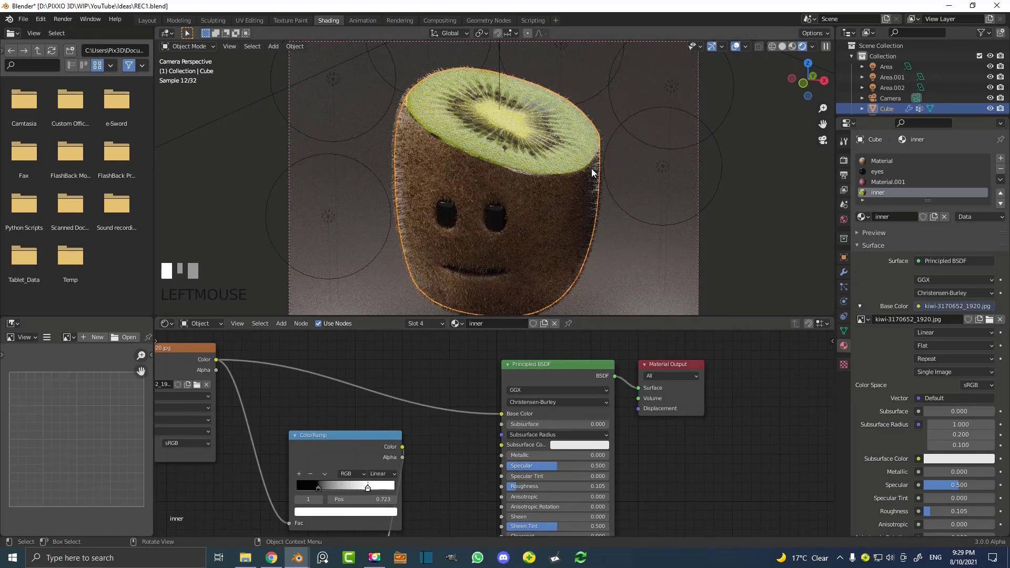
left_click_drag(318, 487, 303, 487)
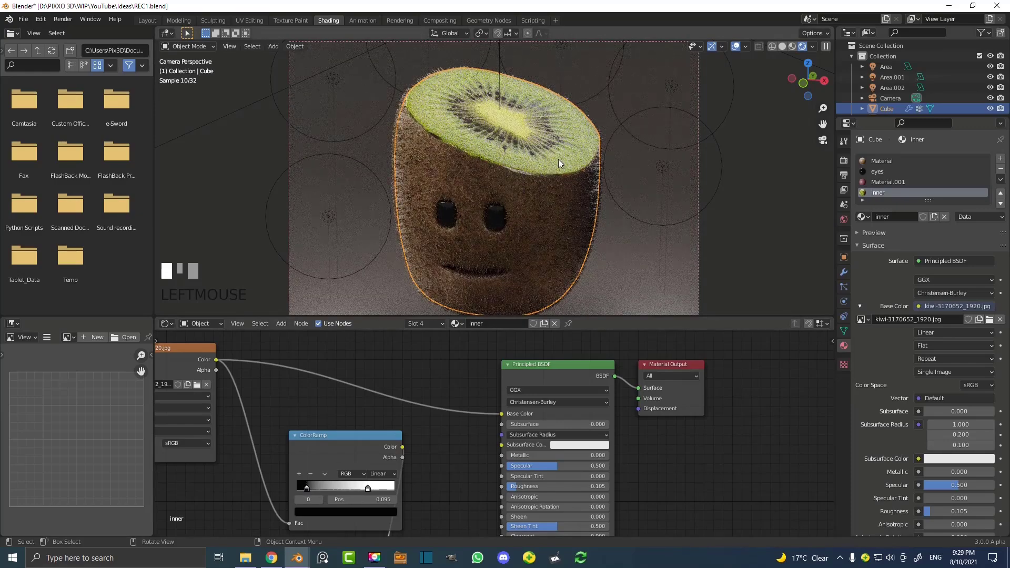
Switch to the Layout workspace in solid display and start editing the kiwi body's mesh
scroll(552, 153, "down", 1)
key("z")
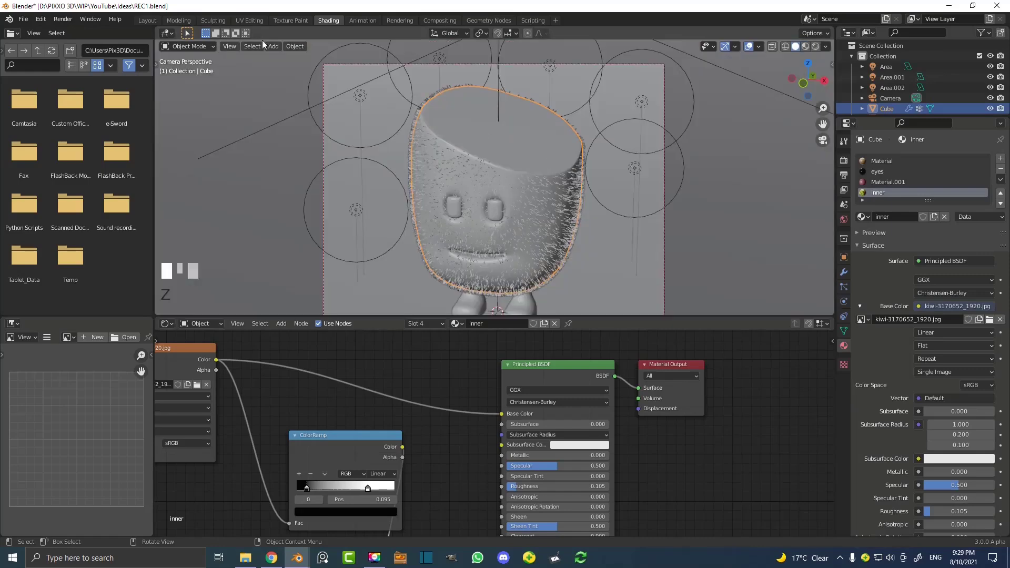
left_click(149, 20)
middle_click_drag(556, 210, 516, 219)
scroll(399, 256, "up", 3)
middle_click_drag(622, 231, 329, 242)
scroll(430, 213, "up", 3)
scroll(300, 97, "up", 3)
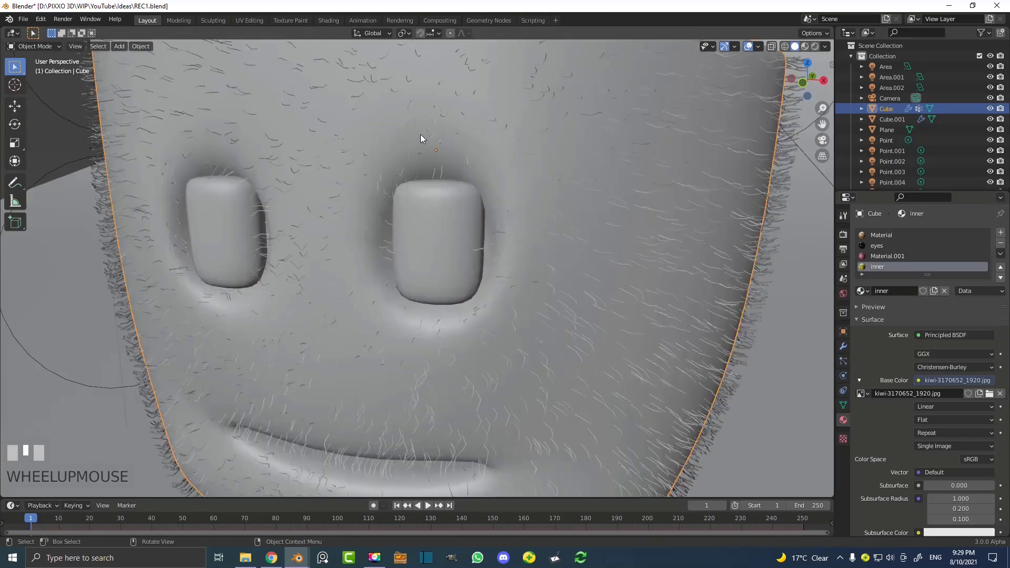
key("Tab")
scroll(420, 136, "down", 4)
scroll(424, 108, "up", 5)
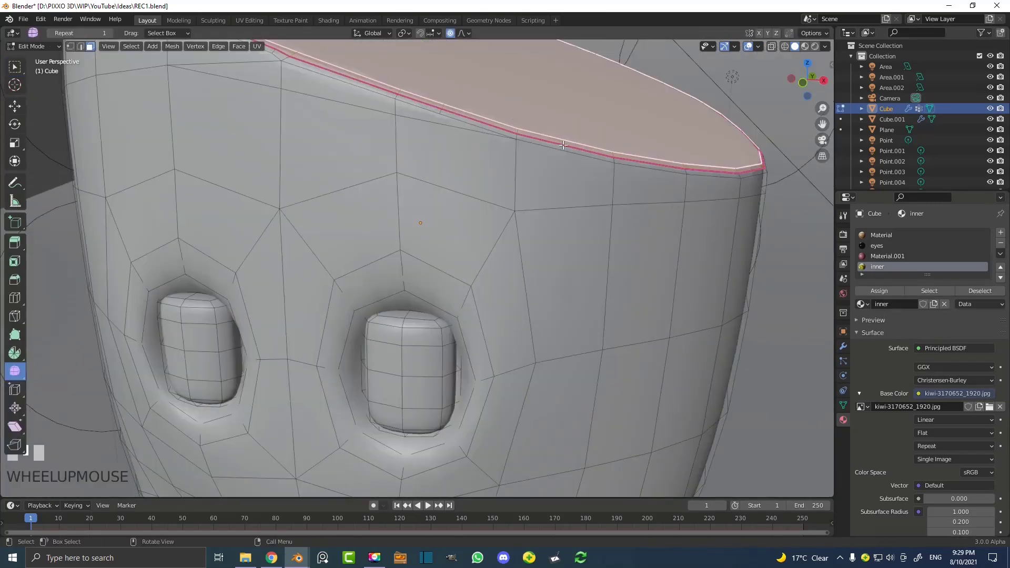
mouse_move(442, 87)
middle_mouse_down()
mouse_move(404, 186)
mouse_move(413, 231)
mouse_move(448, 236)
middle_mouse_up()
Dissolve the stray edges along the front rim of the cut face
key("z")
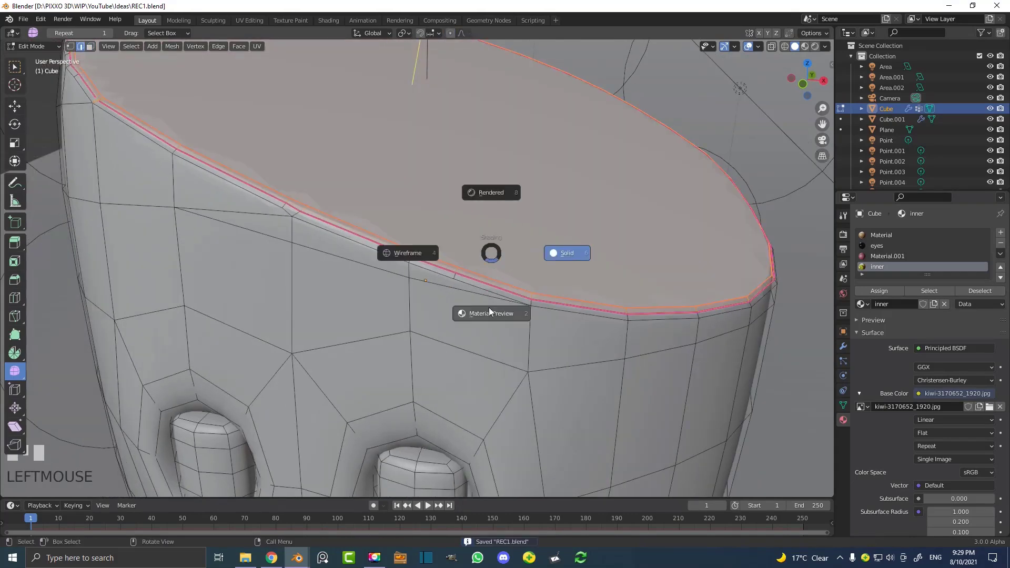
left_click(493, 278)
key("x")
left_click(472, 277)
middle_click_drag(500, 316, 480, 311, "shift")
key("z")
left_click(494, 316)
middle_click_drag(506, 258, 535, 253)
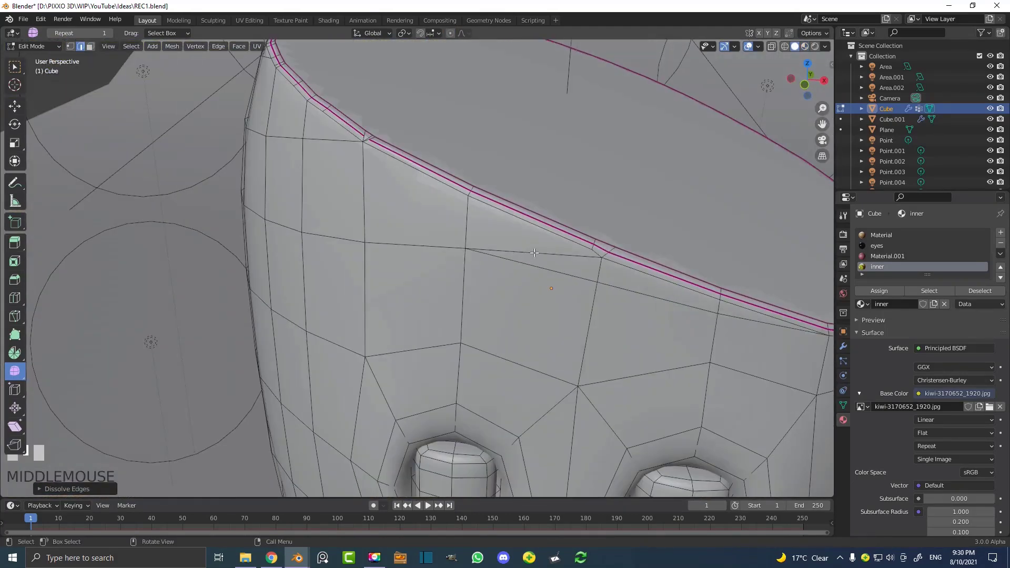
left_click(535, 253)
key("x")
left_click(535, 253)
left_click(605, 243)
key("x")
left_click(605, 243)
Merge the short edge and the adjacent pair of vertices on the front rim, each at its center
scroll(368, 147, "up", 5)
left_click(395, 261)
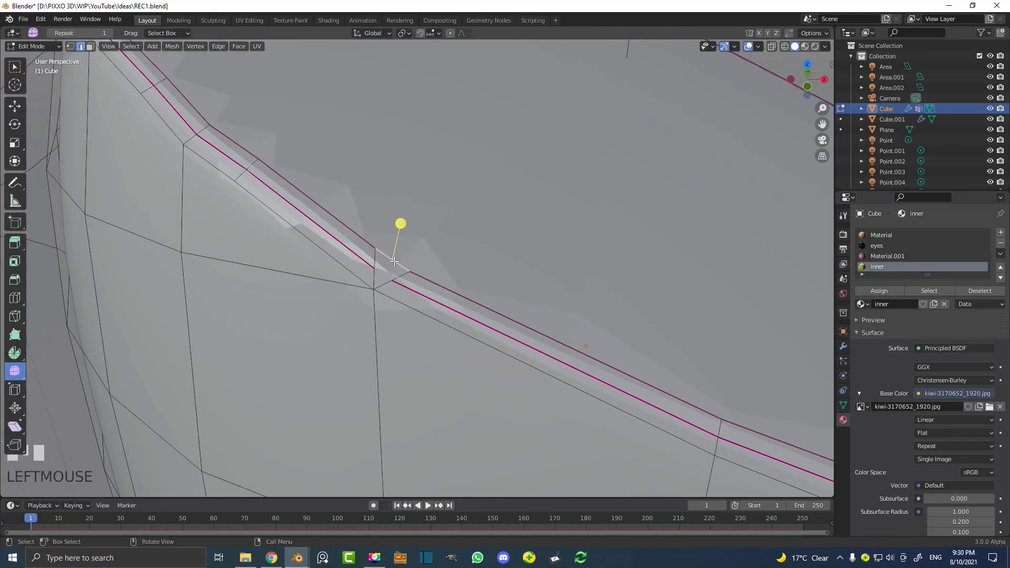
key("F3")
key("Return")
key("1")
left_click(392, 281)
left_click(374, 269, "shift")
key("F3")
key("Return")
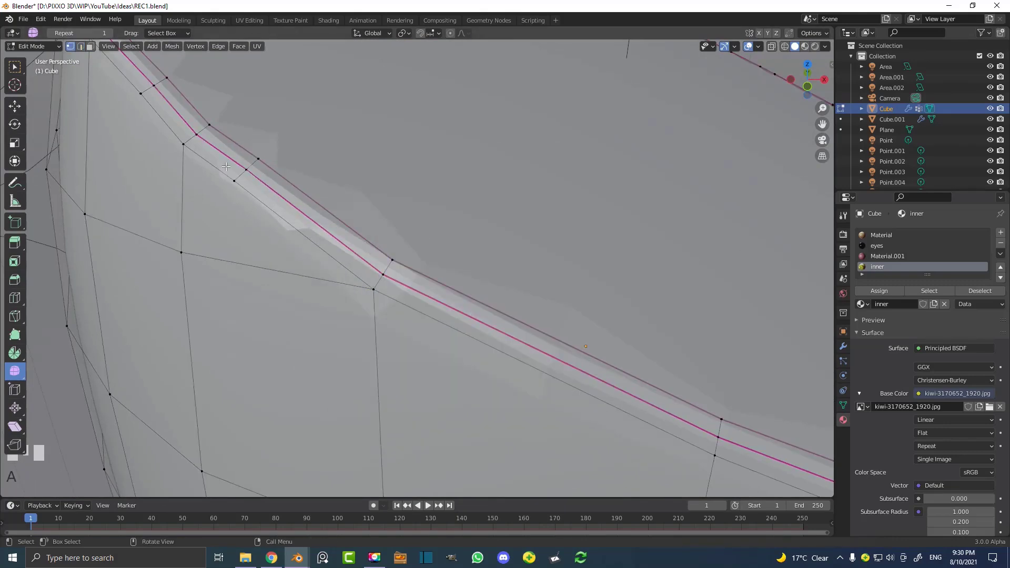
Switch to material preview and dissolve the surplus edges beneath the cut rim at the front and side
key("z")
left_click(400, 311)
left_click(398, 284, "alt+shift")
key("z")
key("x")
left_click(279, 197)
middle_click_drag(372, 293, 403, 302)
scroll(402, 303, "up", 3)
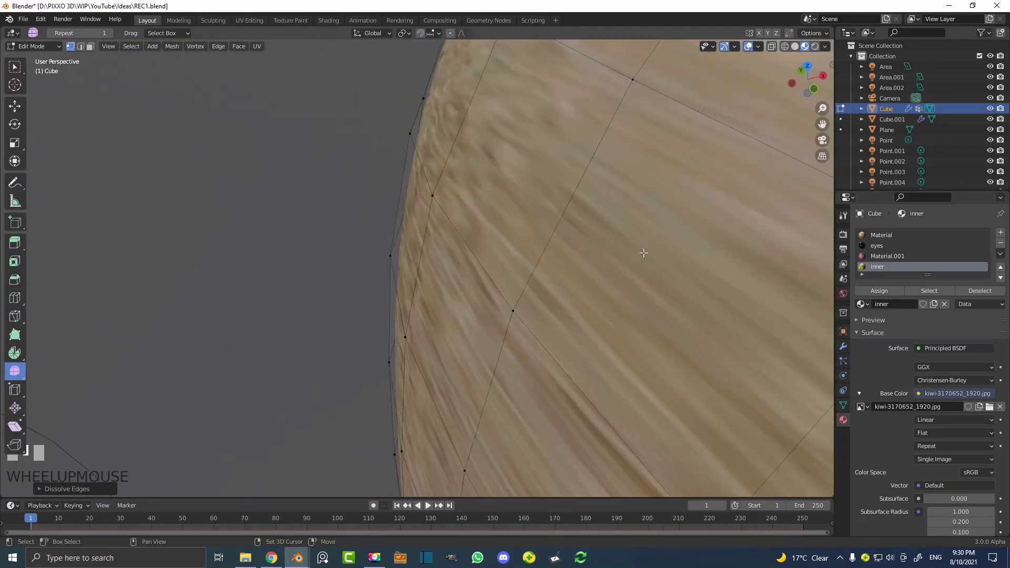
middle_click_drag(647, 252, 568, 316, "shift")
left_click(673, 357, "alt")
key("x")
left_click(670, 355)
scroll(654, 287, "down", 5)
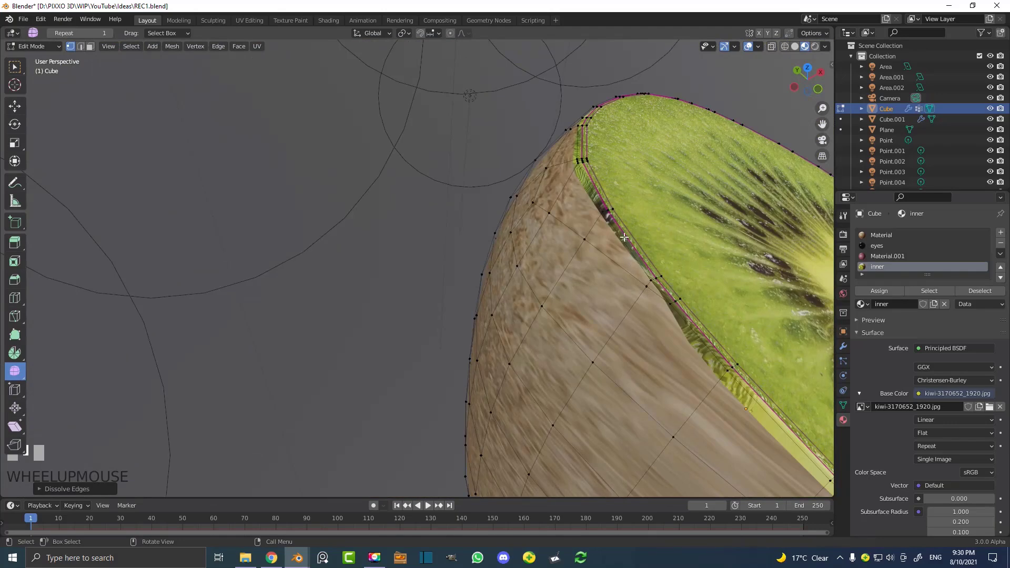
Crease the edge loop along the boundary between the kiwi's skin and its cut face
left_click(634, 239, "alt")
key("shift+e")
left_click(797, 427)
key("alt+a")
Merge the clusters of closely spaced vertices along the side of the cut rim
scroll(605, 184, "up", 4)
middle_click_drag(702, 340, 716, 362)
key("m")
left_click(690, 327)
left_click_drag(714, 362, 708, 340)
scroll(715, 356, "up", 4)
middle_click_drag(715, 355, 639, 281)
key("m")
left_click(638, 283)
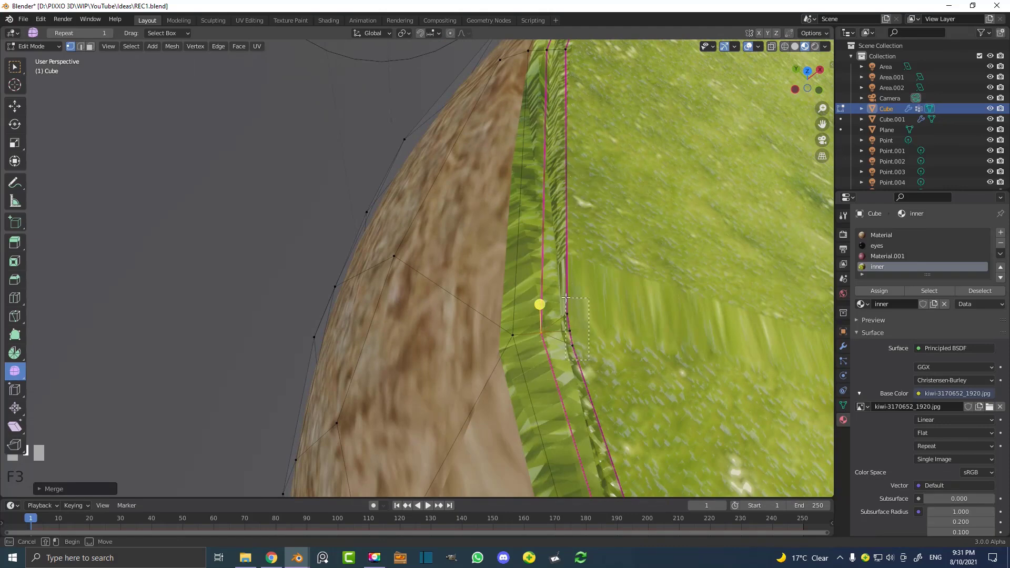
left_click_drag(559, 300, 620, 356)
key("m")
left_click(623, 343)
Select another edge loop on the cut rim and crease it instead of beveling it
scroll(631, 337, "down", 8)
scroll(321, 203, "up", 4)
middle_click_drag(379, 247, 275, 214)
left_click(275, 215, "alt")
key("ctrl+b")
right_click(521, 317)
key("shift+e")
left_click(598, 343)
Return to object mode in the camera view and apply smooth shading to the kiwi body
key("Tab")
key("KP_0")
left_click(140, 46)
left_click(183, 256)
key("z")
left_click(584, 231)
Examine the cut rim in rendered, wireframe and solid display
key("Tab")
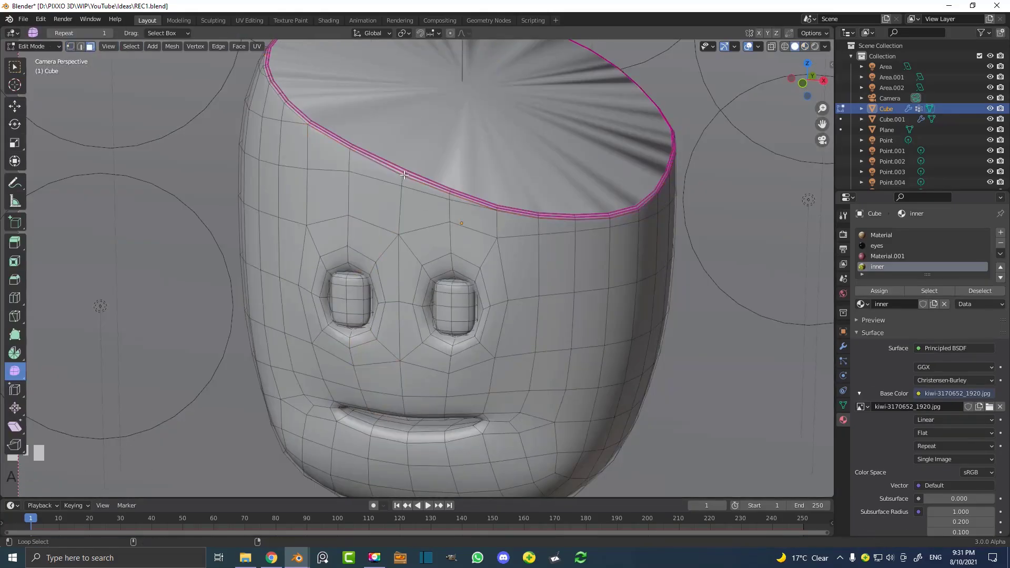
key("Tab")
key("z")
left_click(631, 205)
scroll(588, 168, "down", 2)
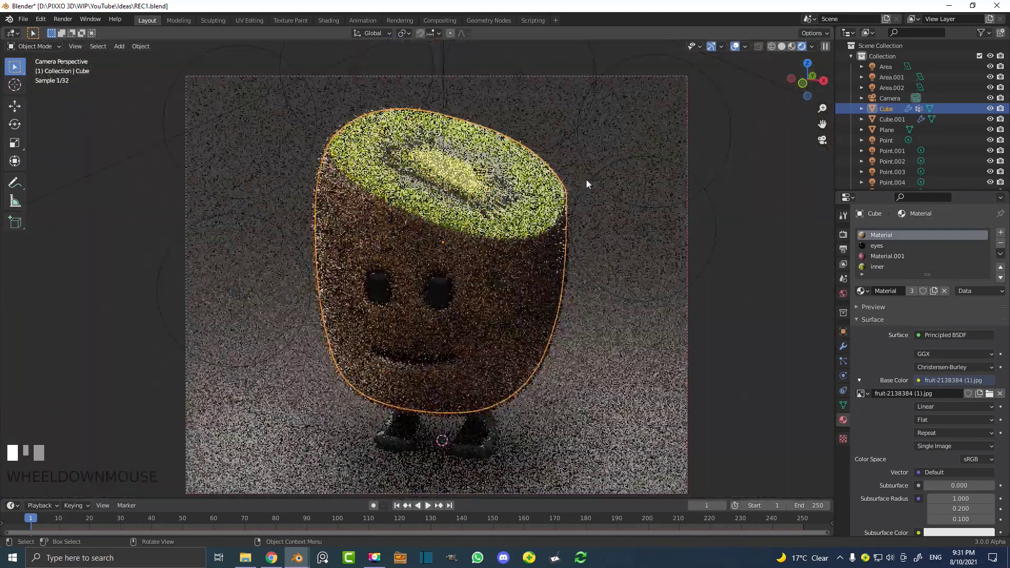
middle_click_drag(585, 175, 443, 215)
key("z")
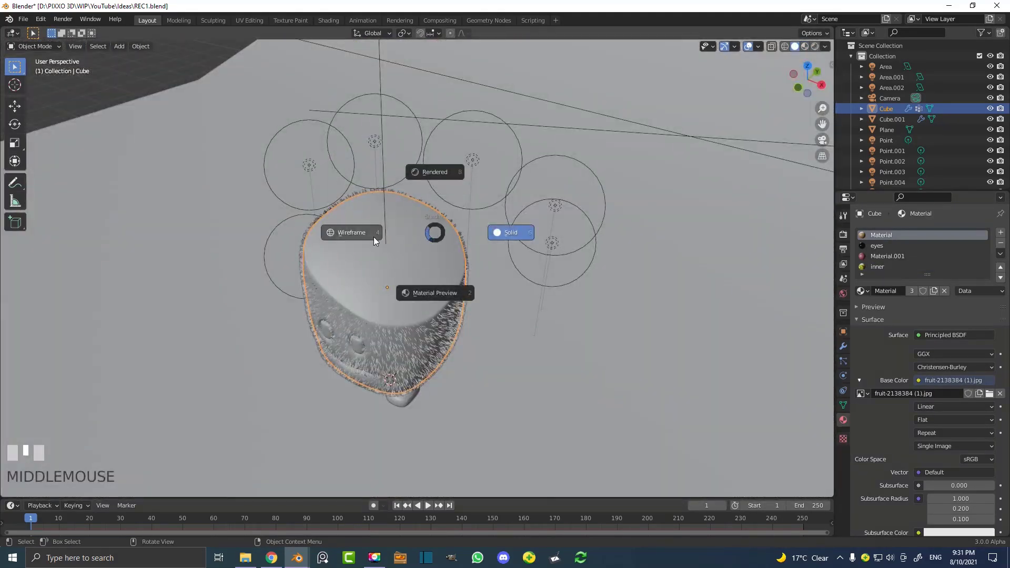
left_click(368, 231)
scroll(431, 256, "up", 4)
key("z")
left_click(509, 257)
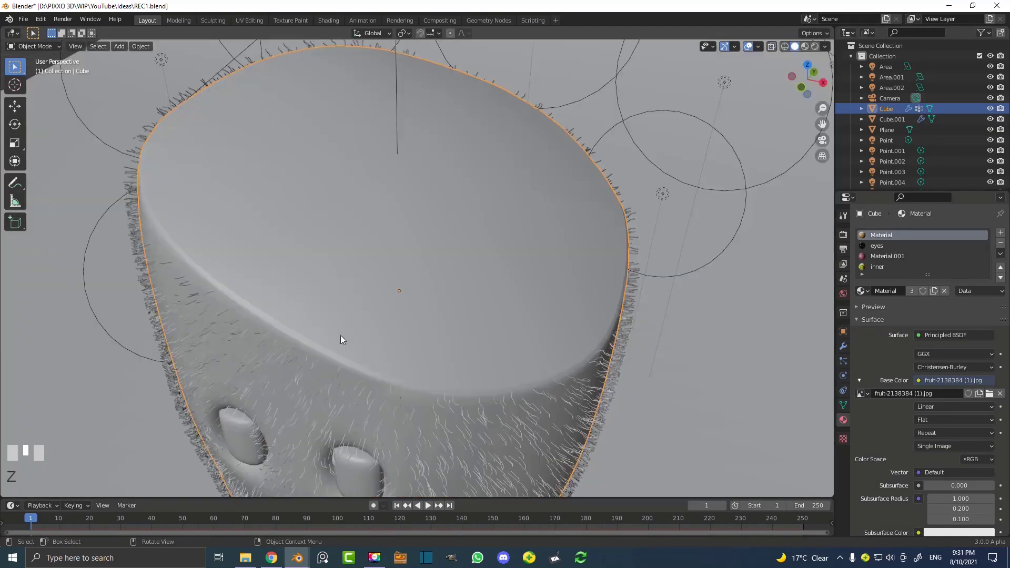
Edit the kiwi body in edge mode and dissolve the two leftover pairs of short edges on the front rim
key("Tab")
middle_click_drag(280, 308, 308, 305)
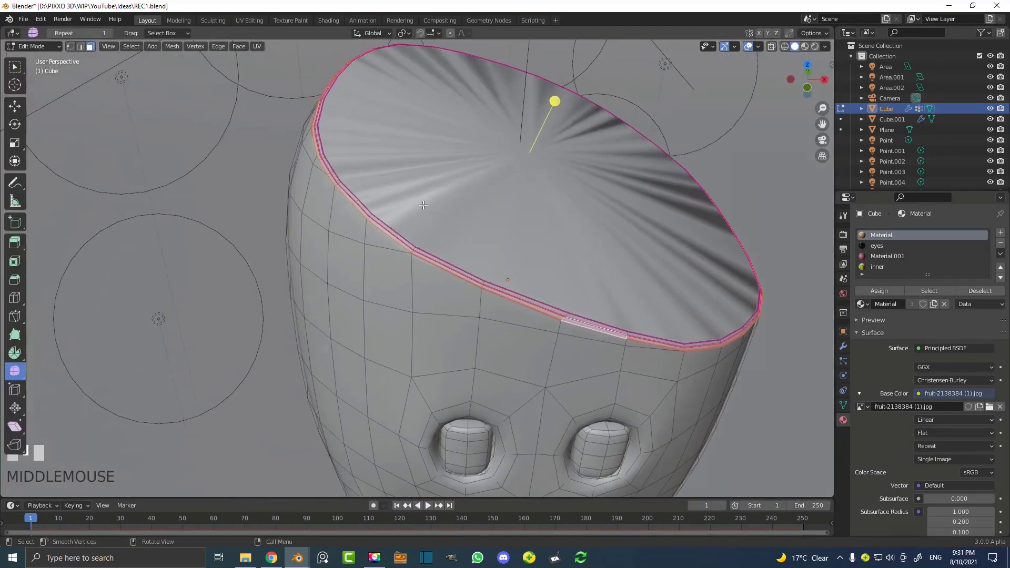
left_click(81, 46)
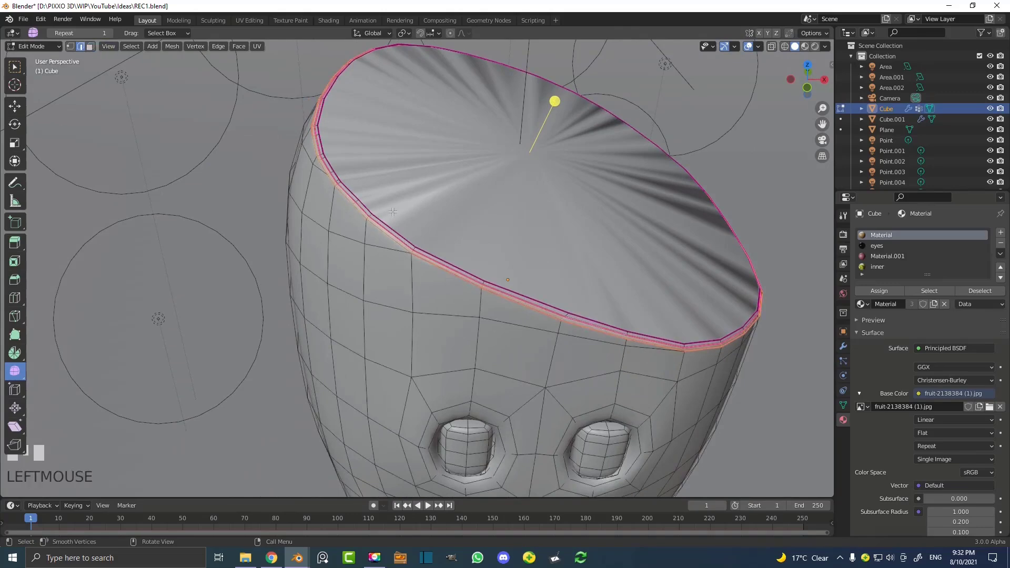
scroll(427, 286, "up", 5)
left_click(462, 335)
left_click(464, 348, "shift")
key("x")
left_click(455, 336)
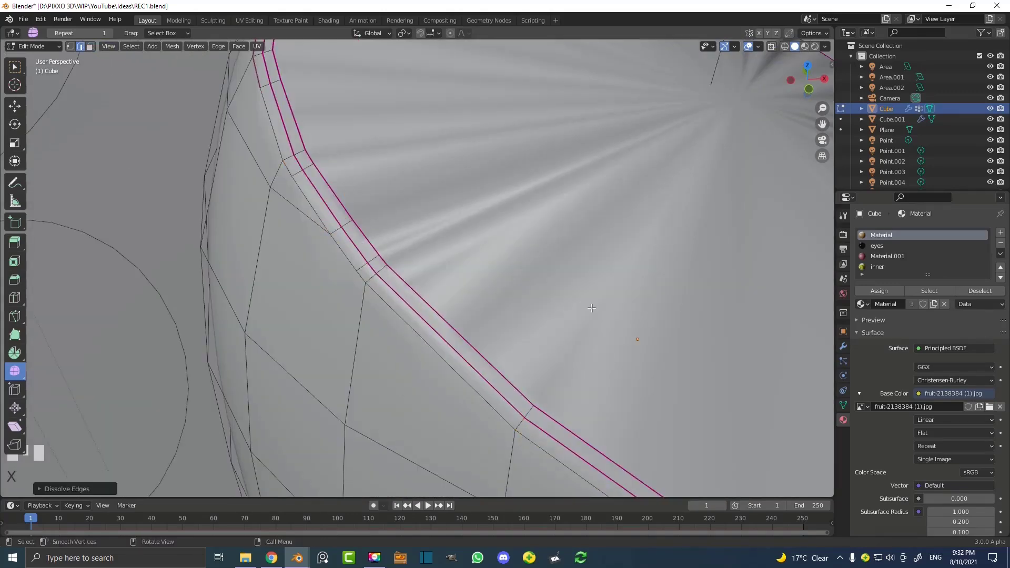
left_click(364, 270)
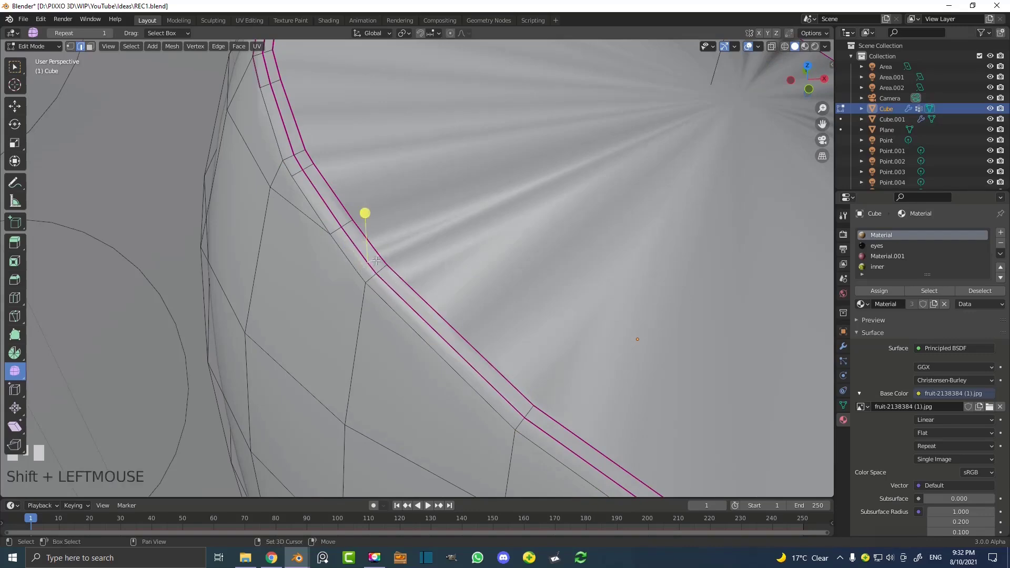
left_click(375, 261, "shift")
key("x")
left_click(375, 261)
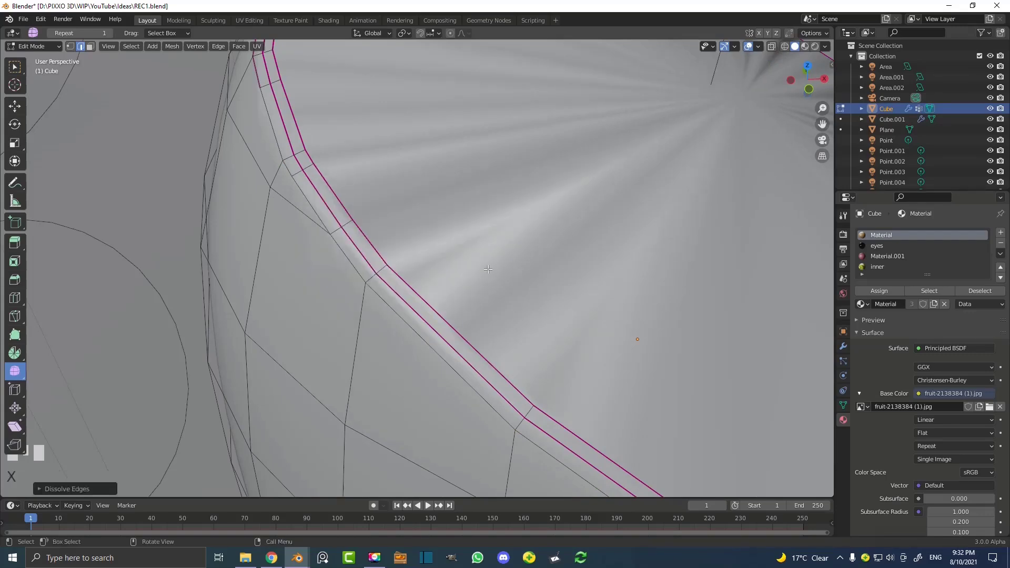
Leave mesh editing and examine the kiwi in material preview, from above and through the camera
key("Tab")
scroll(440, 214, "down", 10)
middle_click(484, 246)
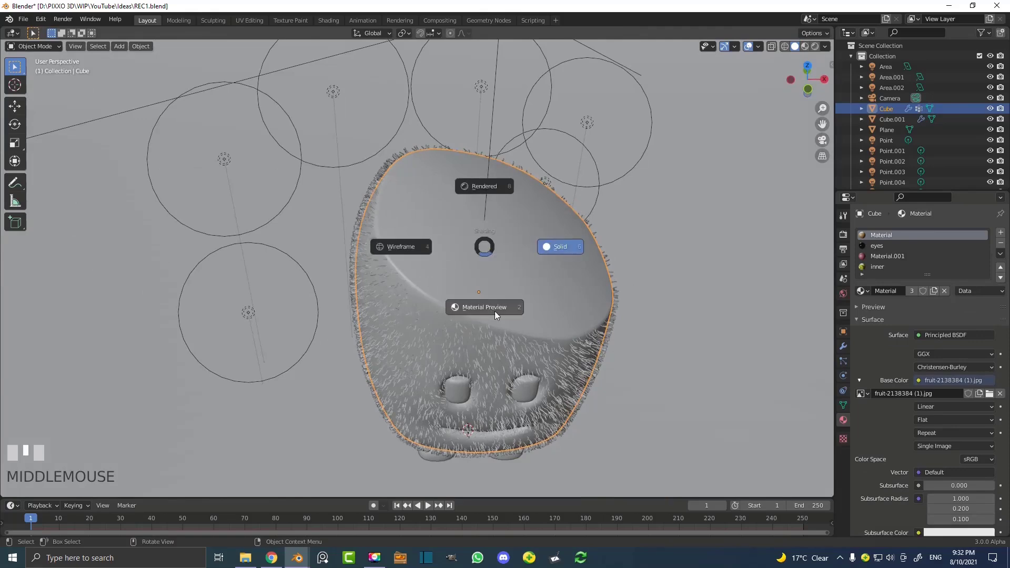
left_click(490, 308)
mouse_move(547, 308)
middle_mouse_down()
mouse_move(523, 286)
mouse_move(551, 286)
middle_mouse_up()
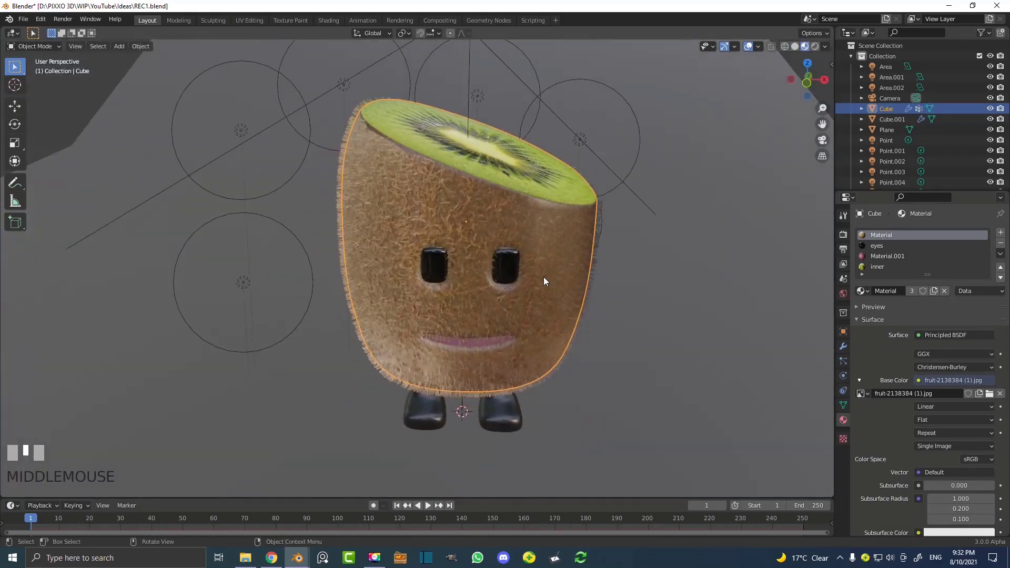
key("KP_0")
scroll(533, 284, "down", 3)
middle_click_drag(497, 267, 417, 283, "shift")
Duplicate the 150 W area light beside the kiwi and place the copy closer to the camera
left_click(258, 107)
scroll(289, 119, "down", 3)
middle_click_drag(289, 120, 284, 180)
key("shift+d")
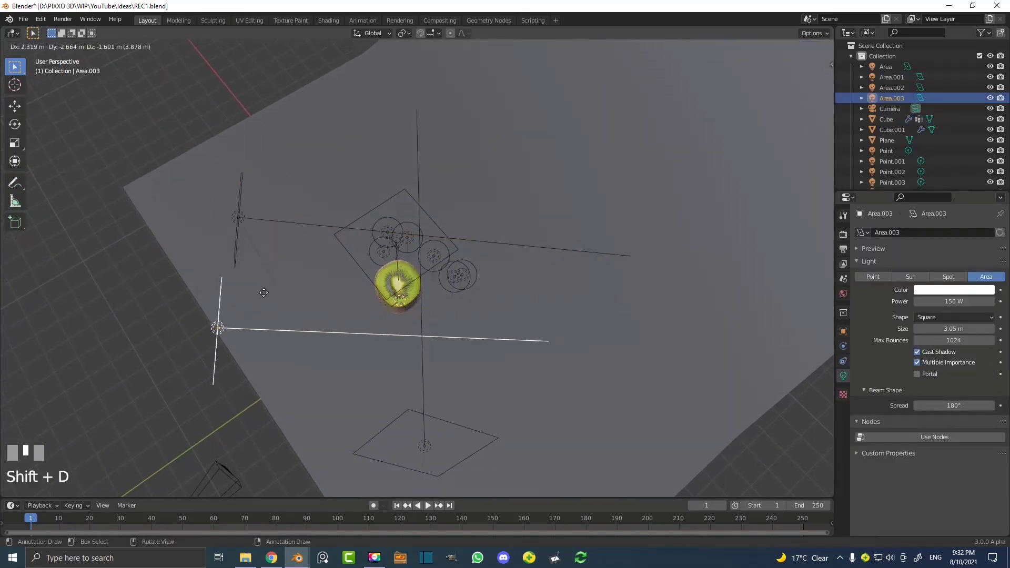
left_click(266, 334)
Rotate the copied area light about 35 degrees toward the kiwi, reposition it at the kiwi's height, and preview the render
key("r")
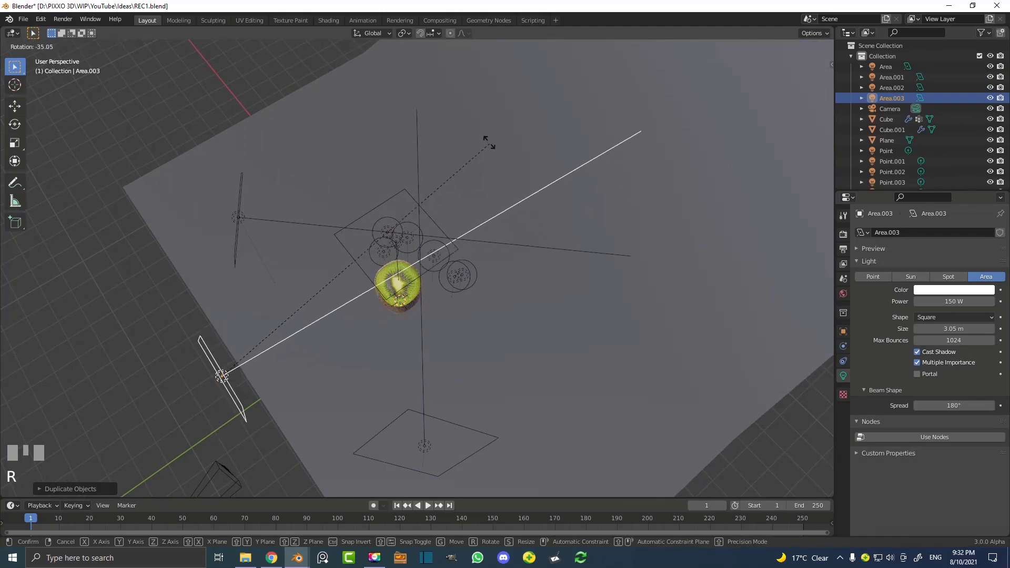
left_click(487, 147)
middle_click_drag(488, 147, 419, 223)
key("g")
left_click(414, 258)
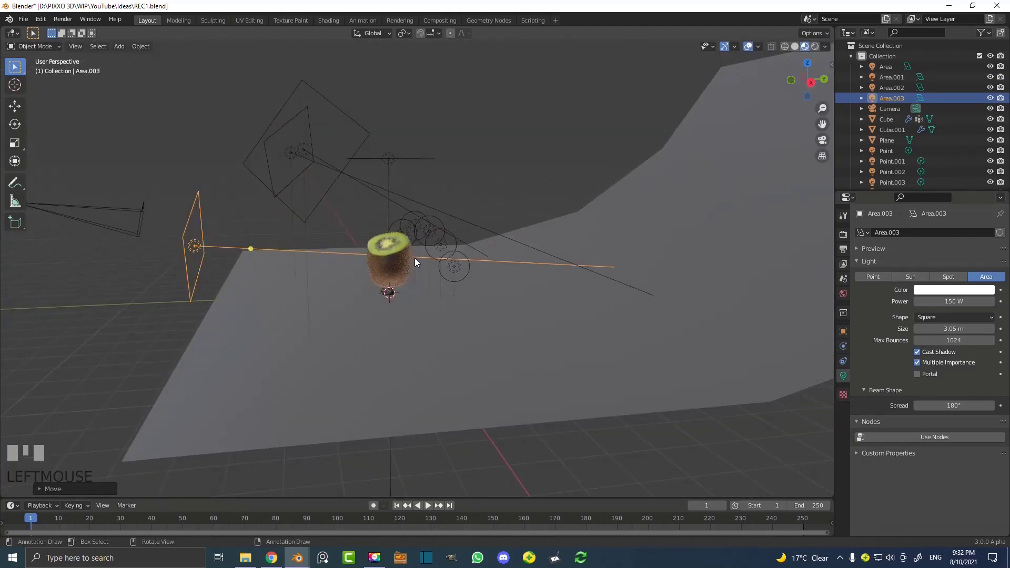
key("KP_0")
key("z")
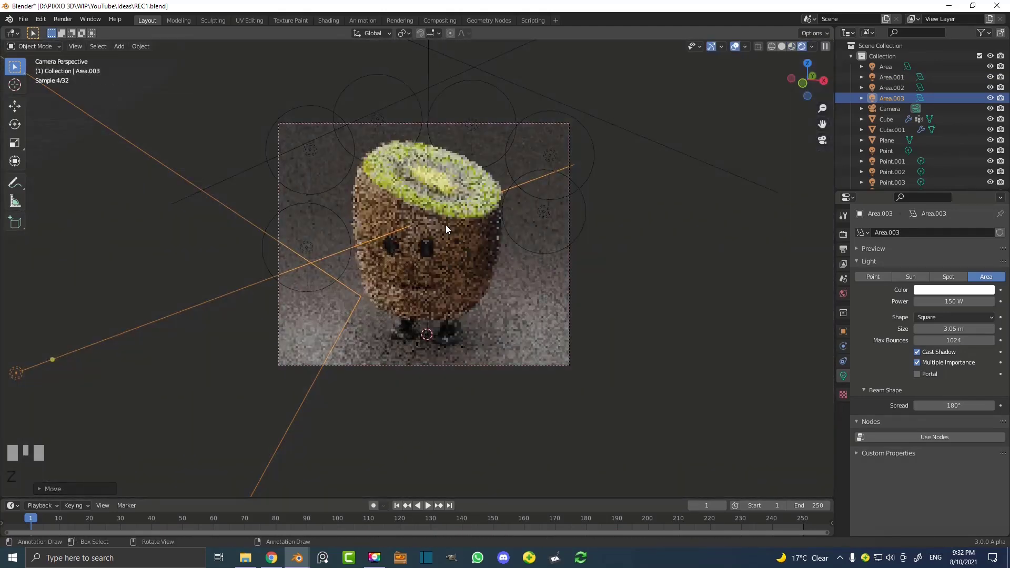
scroll(443, 228, "up", 3)
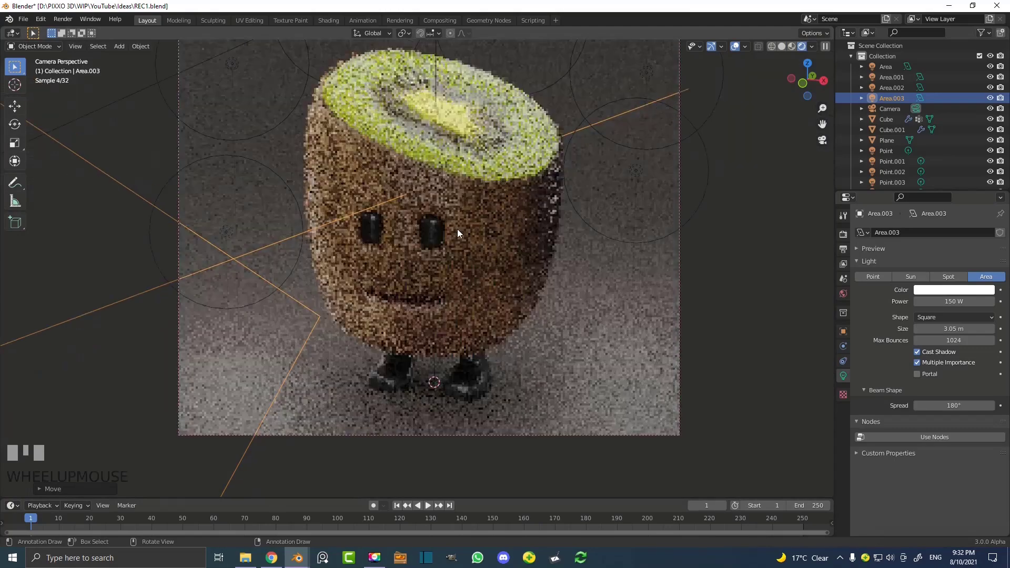
Set the roughness of the kiwi's eyes material to 0.066
left_click(436, 228)
left_click(843, 421)
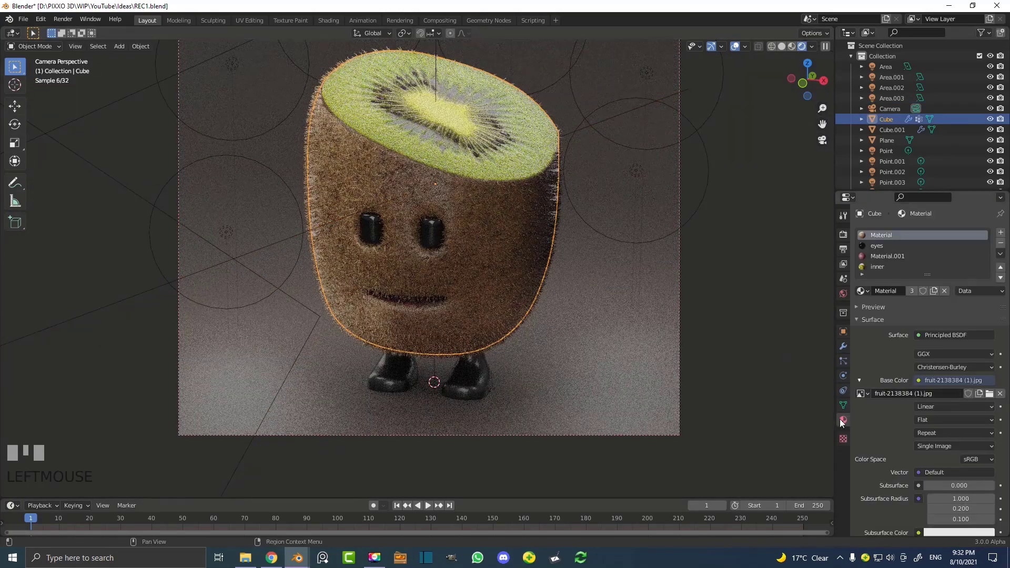
left_click(878, 246)
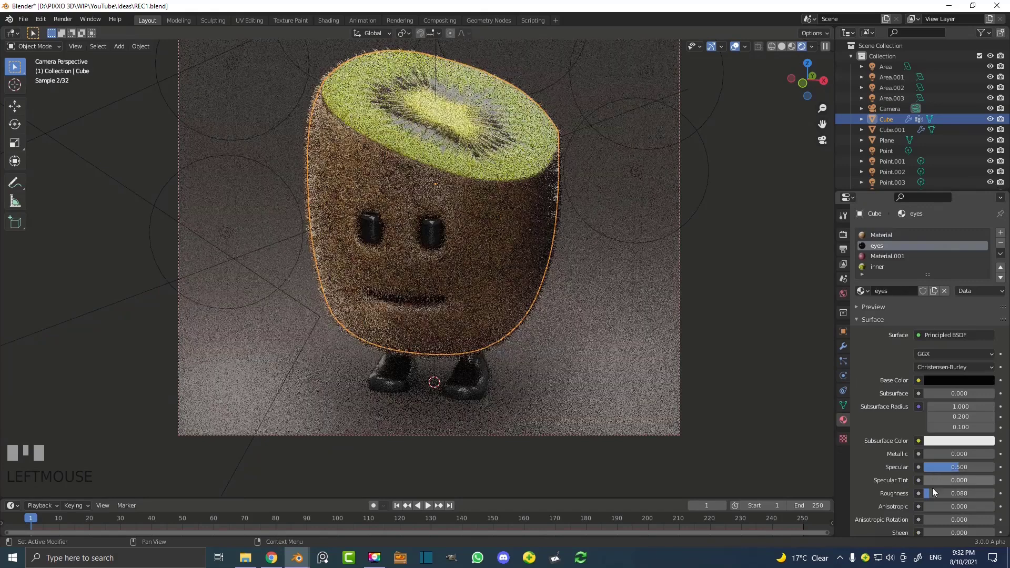
left_click_drag(930, 493, 929, 494)
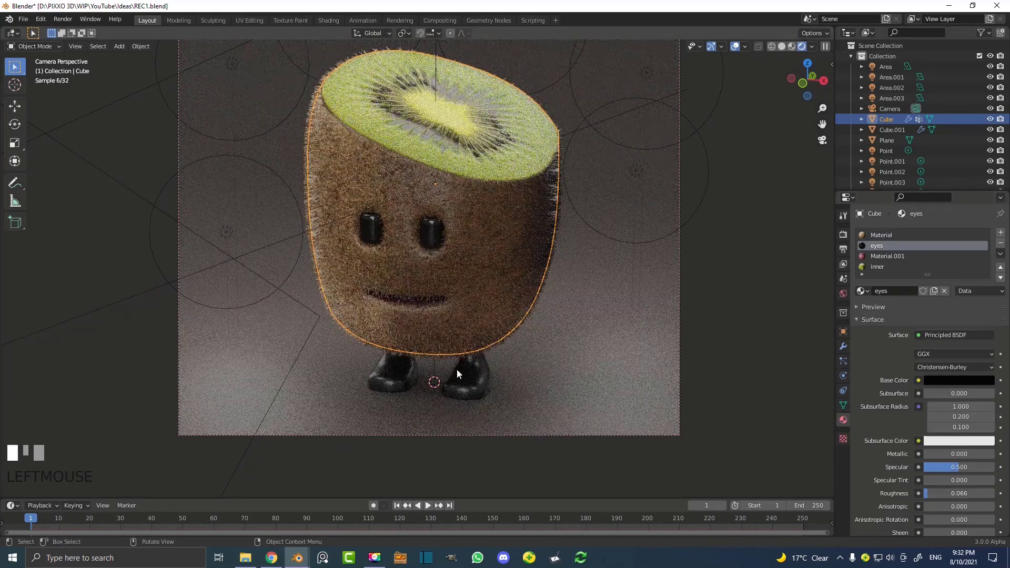
Set the roughness of the feet material to 0.368 and deselect everything
left_click(484, 375)
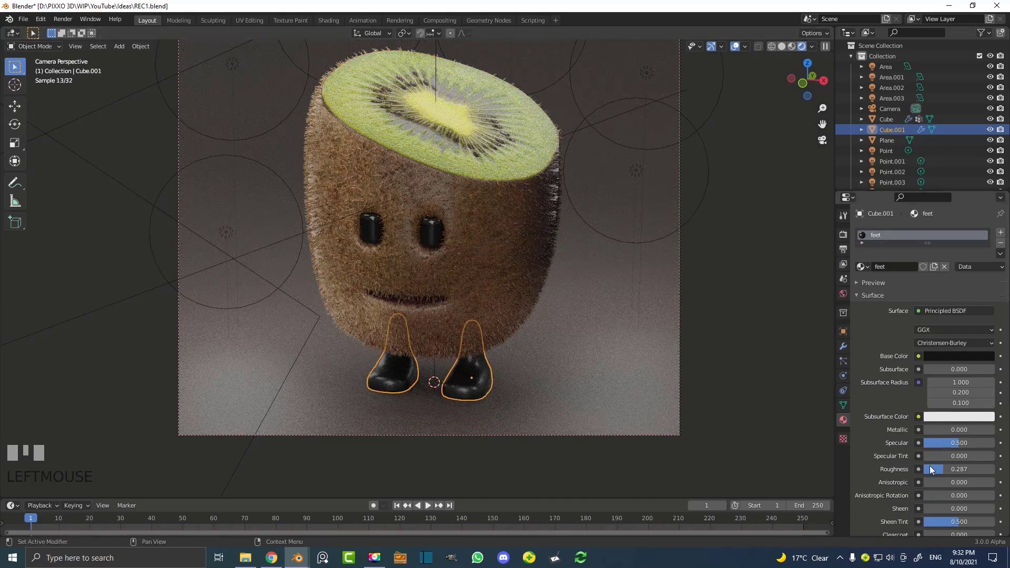
left_click_drag(942, 469, 949, 469)
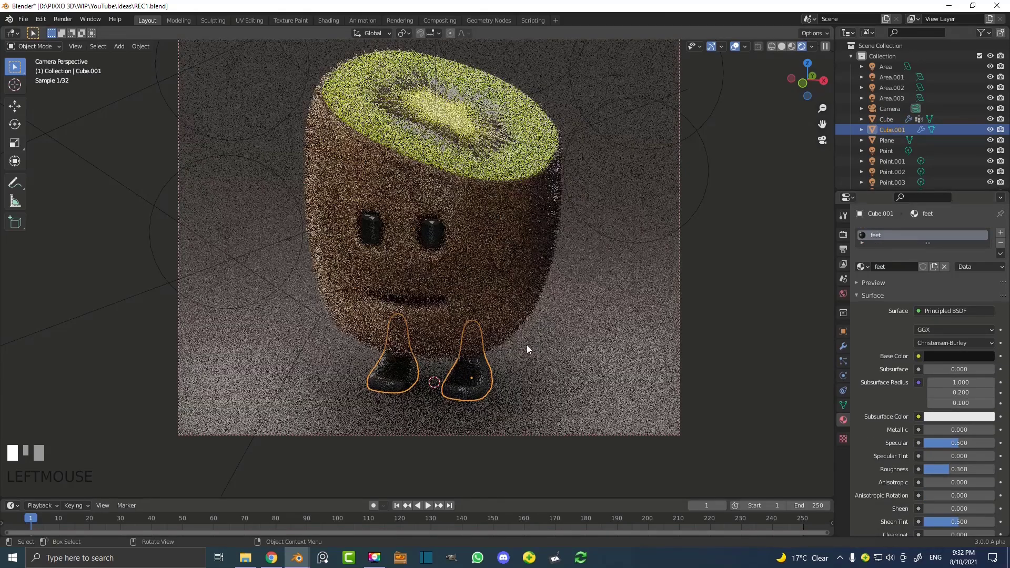
key("alt+a")
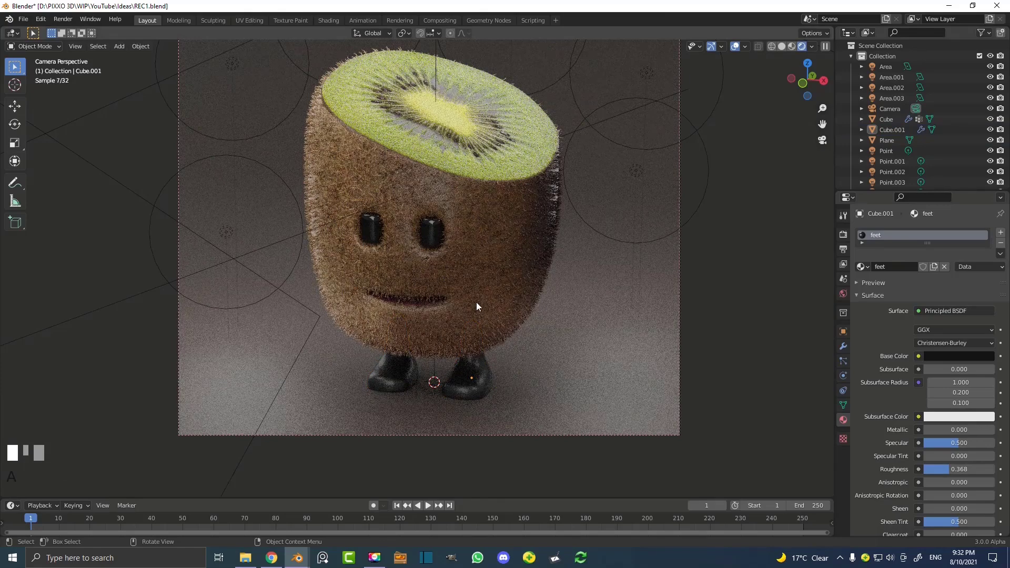
scroll(532, 200, "down", 1)
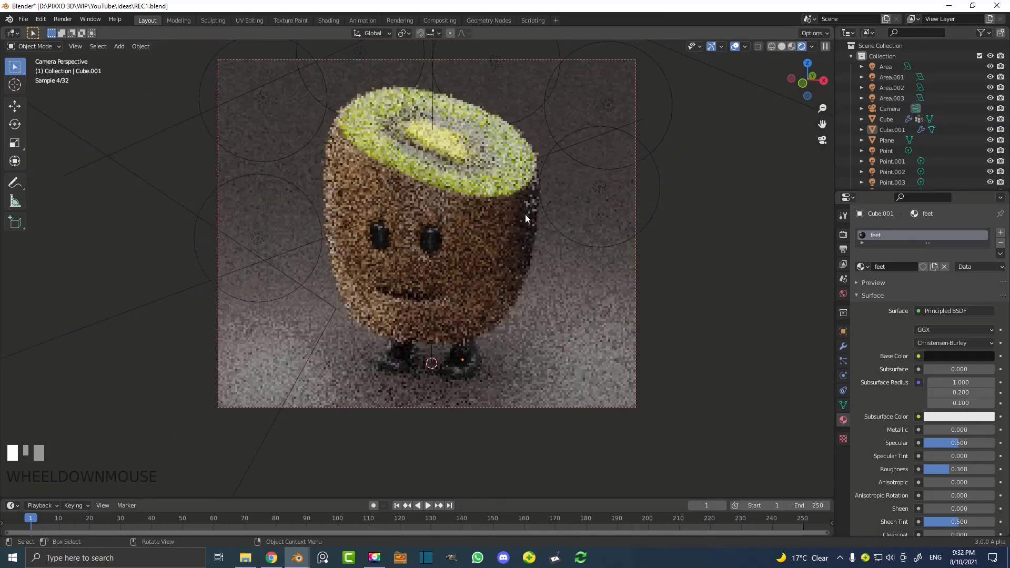
Switch the viewport to solid shading and save the file
key("z")
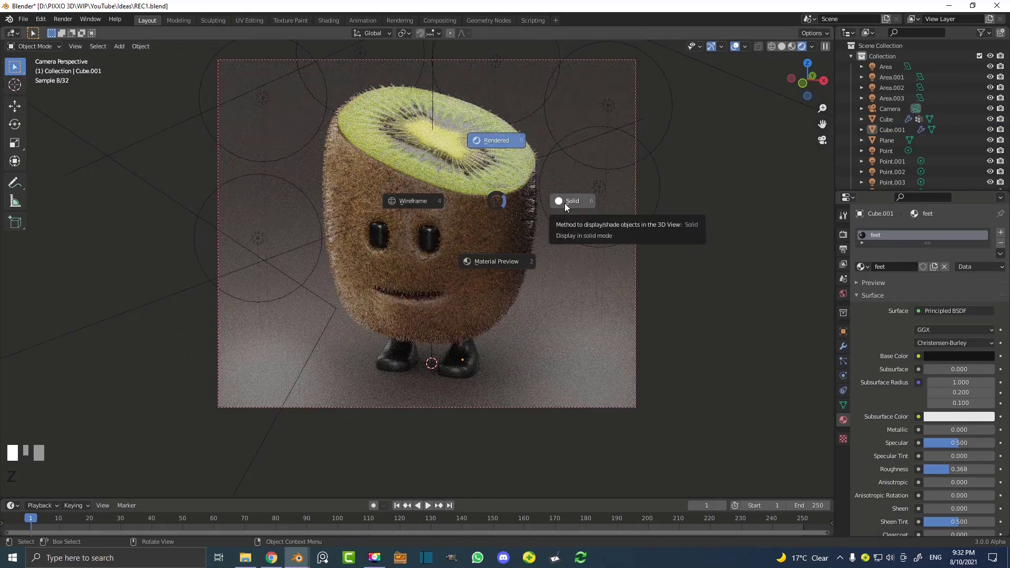
left_click(566, 209)
key("ctrl+s")
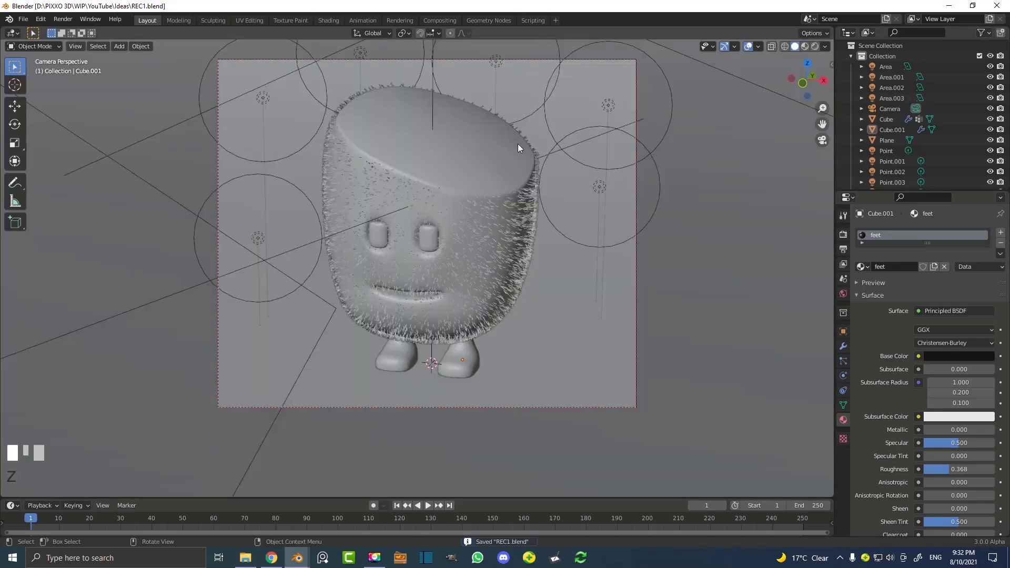
Add a cube-shaped empty at the base of the kiwi
scroll(535, 179, "down", 2)
mouse_move(496, 179)
middle_mouse_down()
mouse_move(389, 236)
mouse_move(428, 239)
middle_mouse_up()
scroll(437, 219, "up", 4)
key("shift+a")
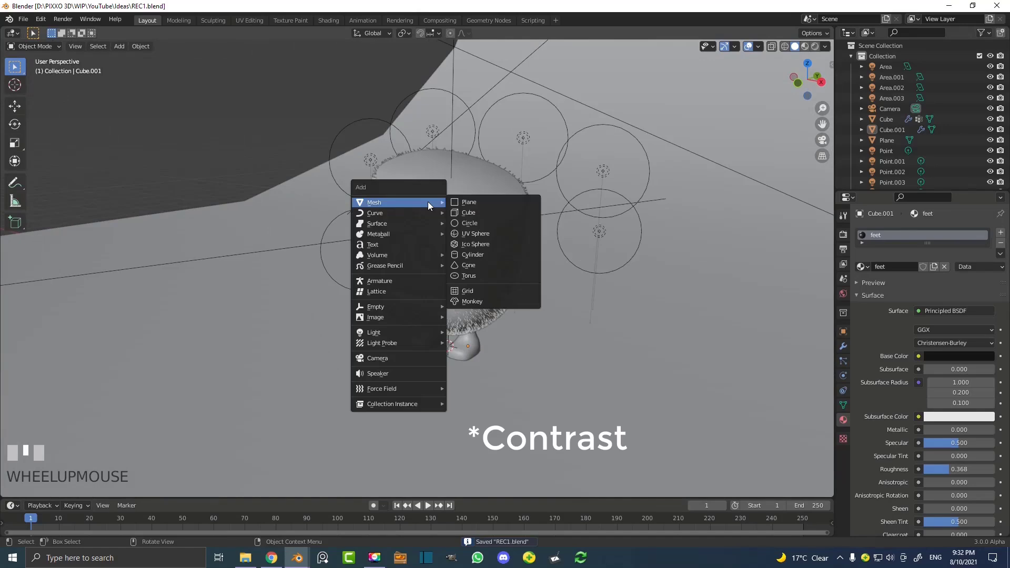
mouse_move(387, 331)
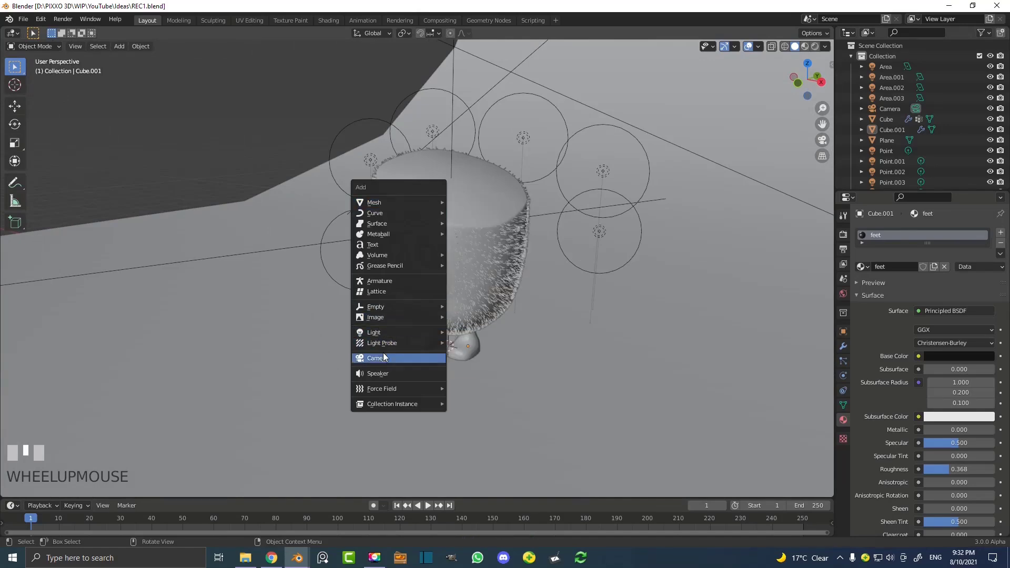
mouse_move(438, 307)
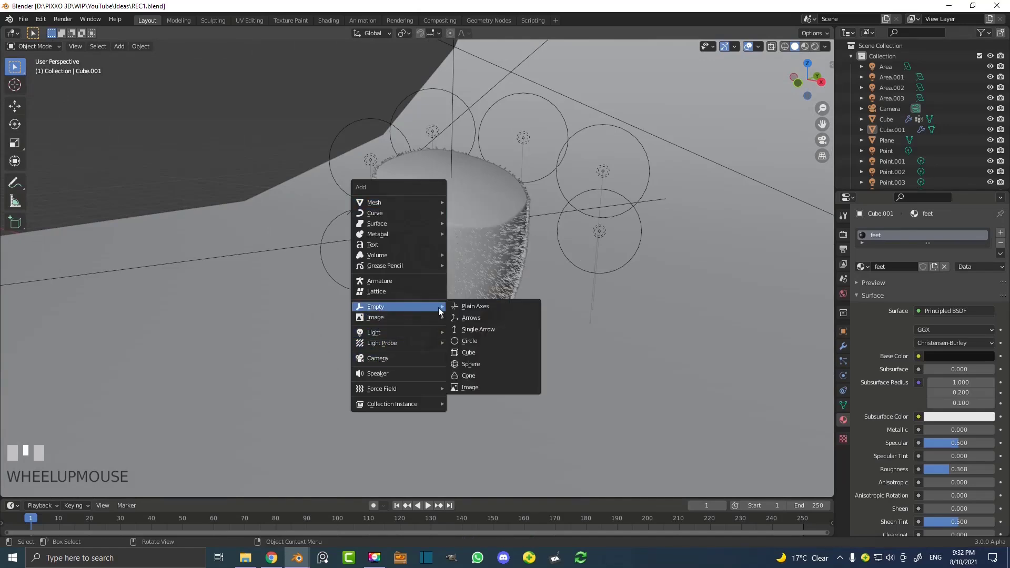
left_click(466, 352)
Raise the cube empty to the front of the kiwi's face and scale it down to a small box
middle_click_drag(518, 341, 452, 324)
key("g")
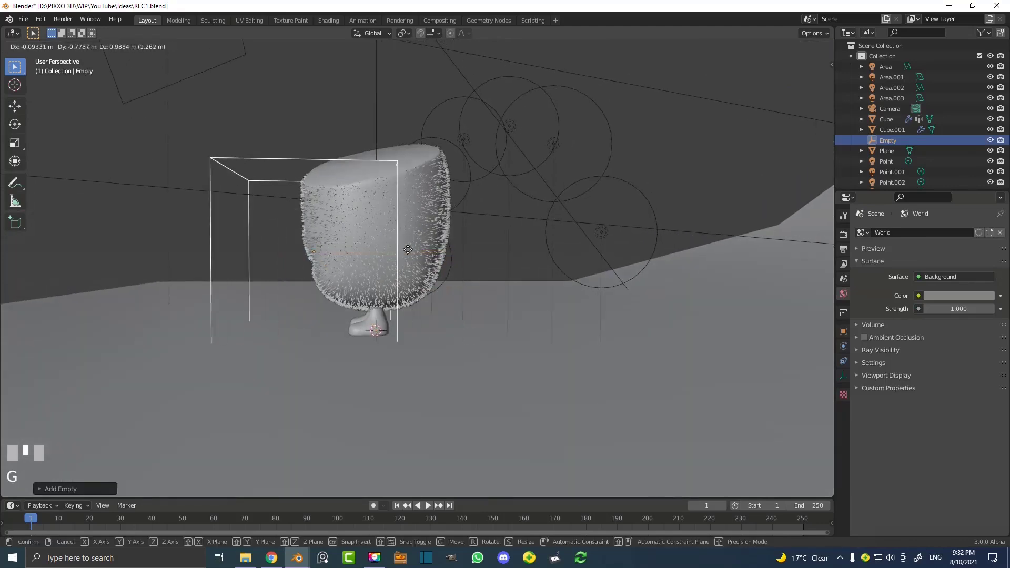
left_click(384, 266)
middle_click_drag(384, 266, 431, 263)
scroll(579, 308, "up", 2)
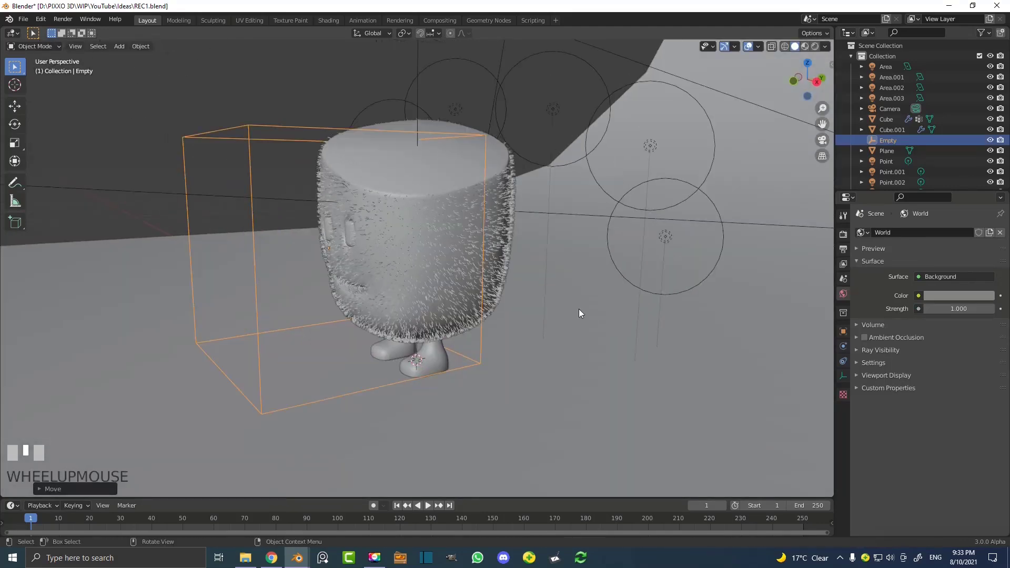
key("s")
left_click(413, 280)
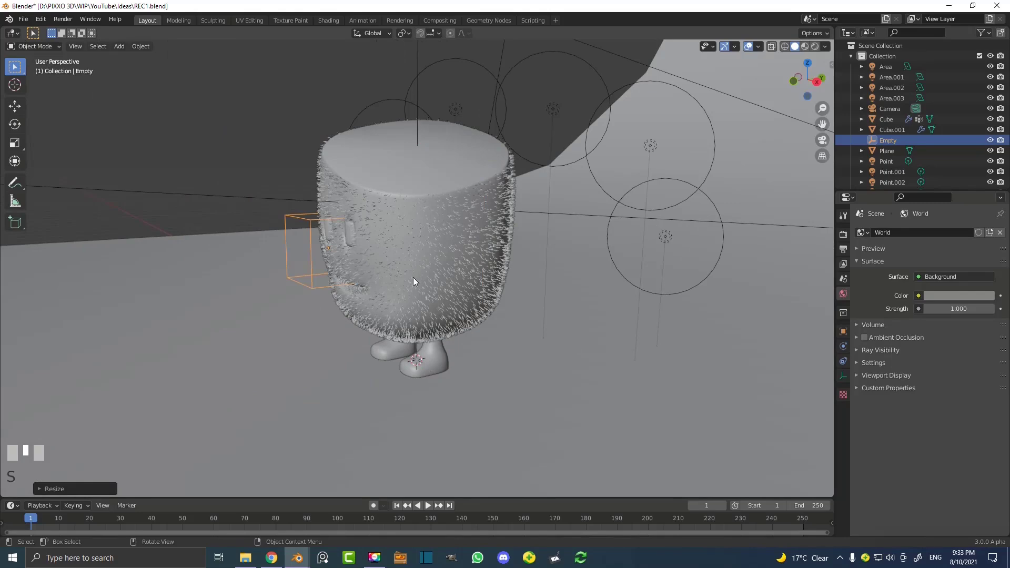
Enable the camera's depth of field with the cube empty as focus object and f-stop 0.7, and preview the render
key("KP_0")
left_click(508, 124)
left_click(844, 375)
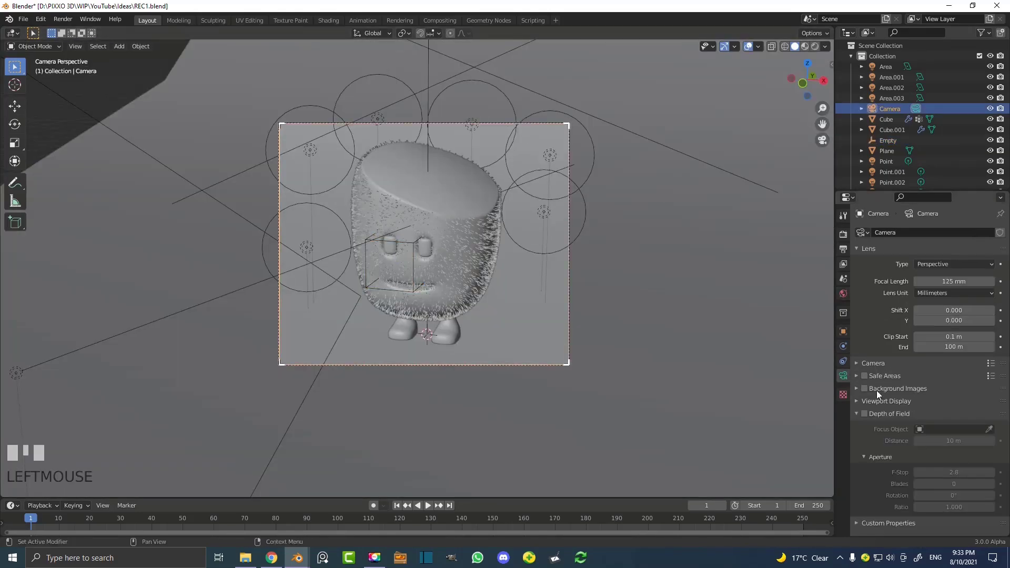
left_click(865, 414)
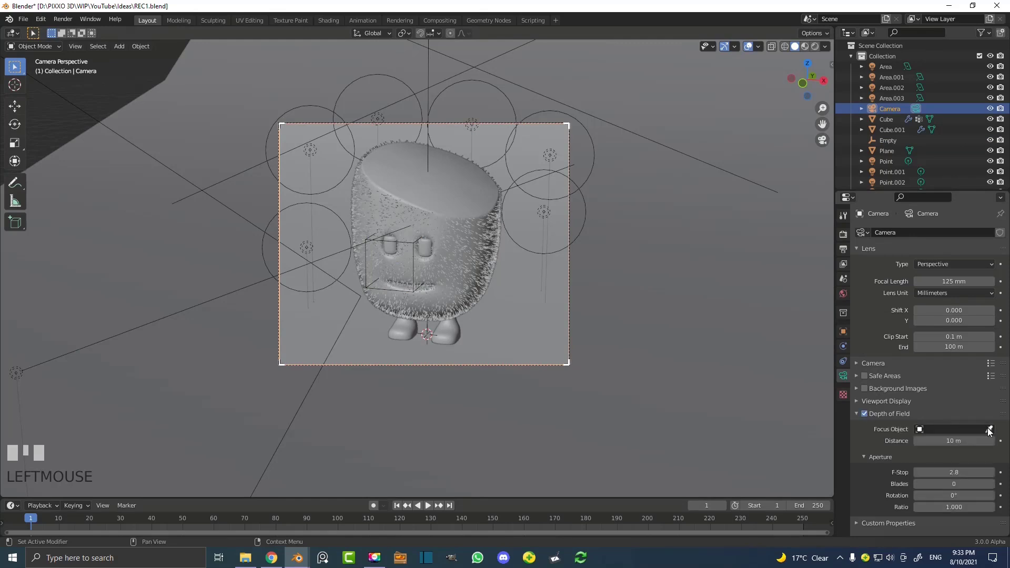
left_click(370, 237)
left_click(989, 429)
left_click(989, 430)
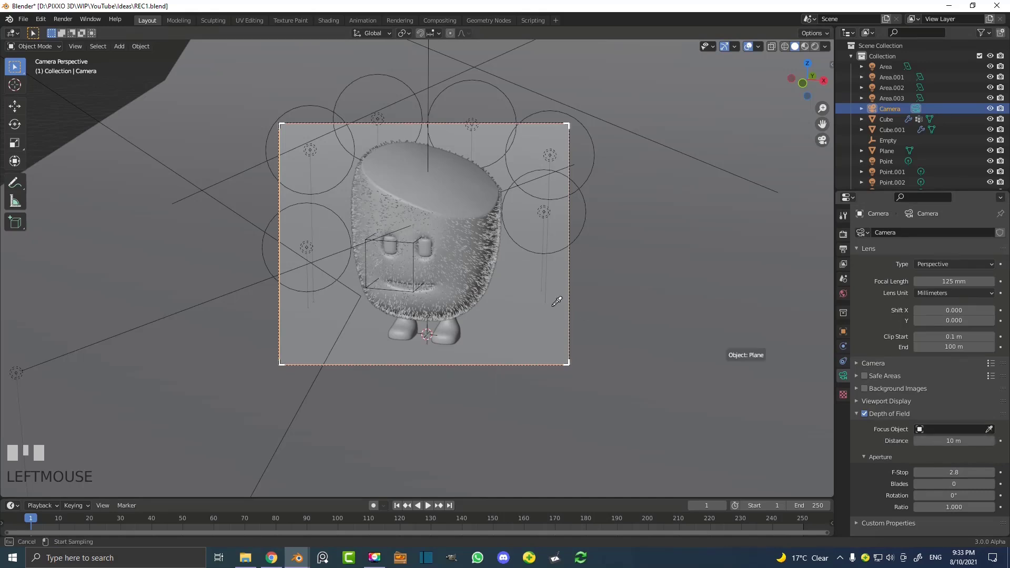
left_click(417, 242)
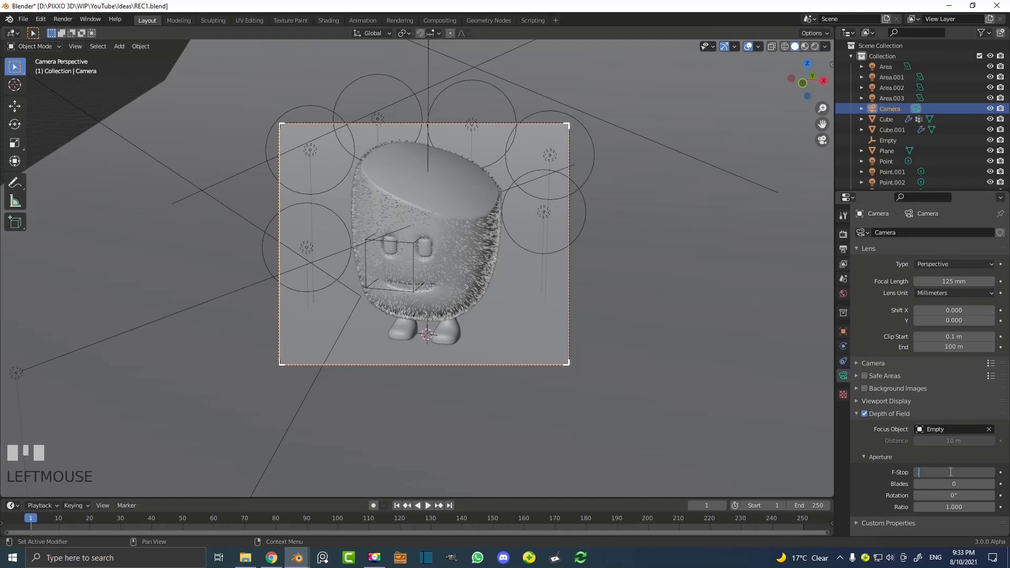
scroll(447, 252, "up", 1)
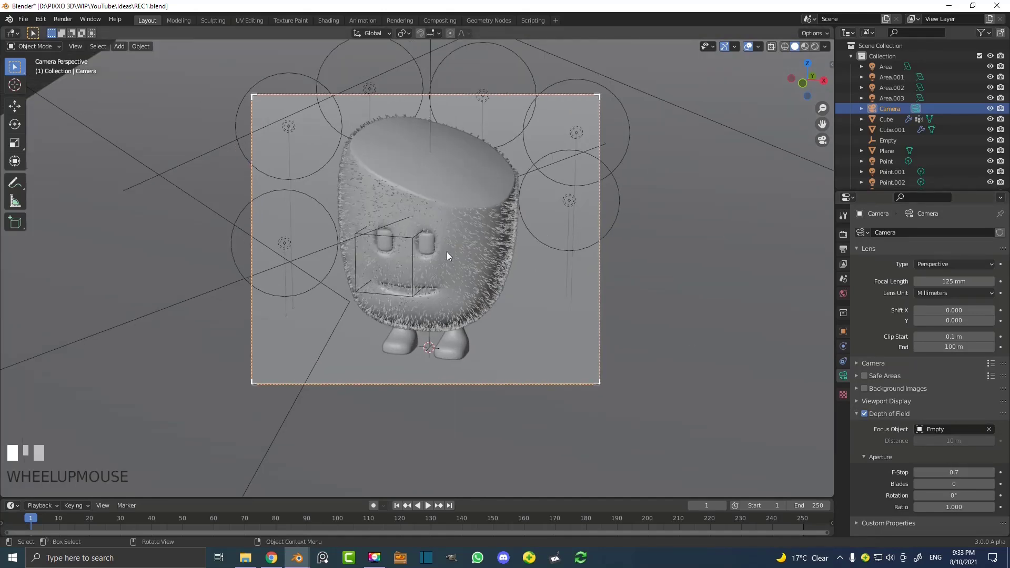
key("z")
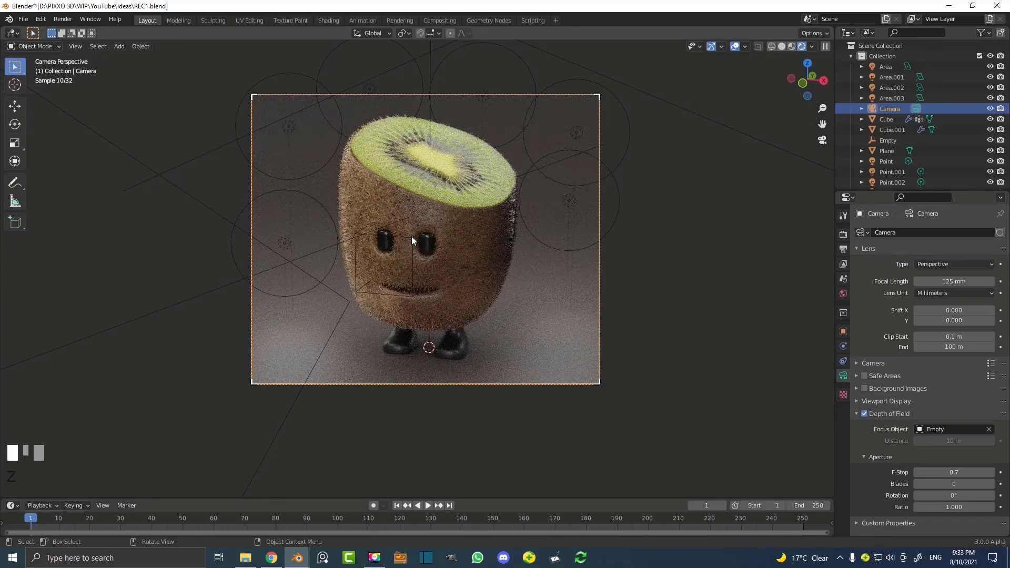
Move the focus empty out in front of the kiwi's face and check the blur through the camera
left_click(412, 237)
middle_click_drag(456, 231, 385, 241)
key("g")
left_click(434, 272)
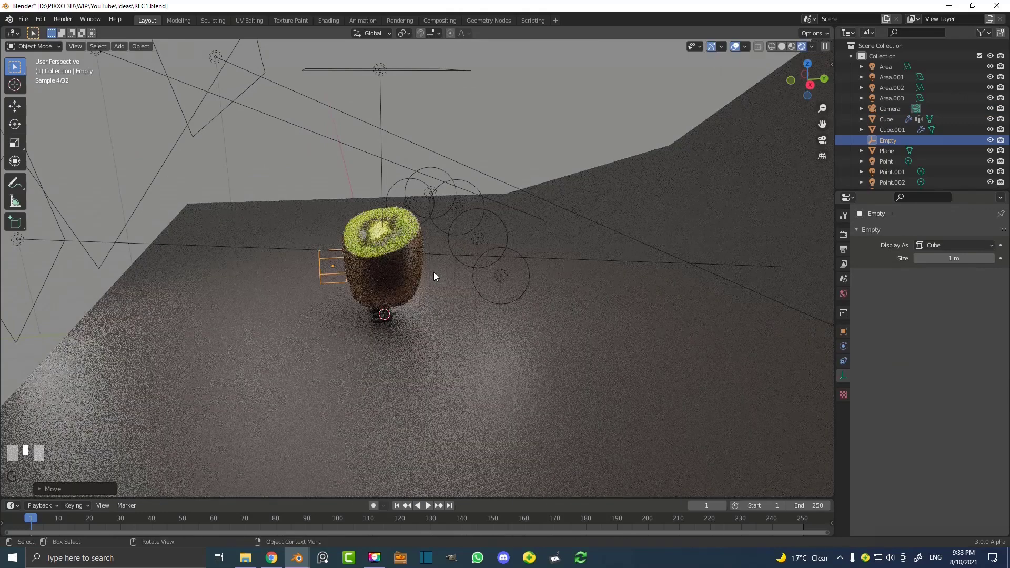
key("KP_0")
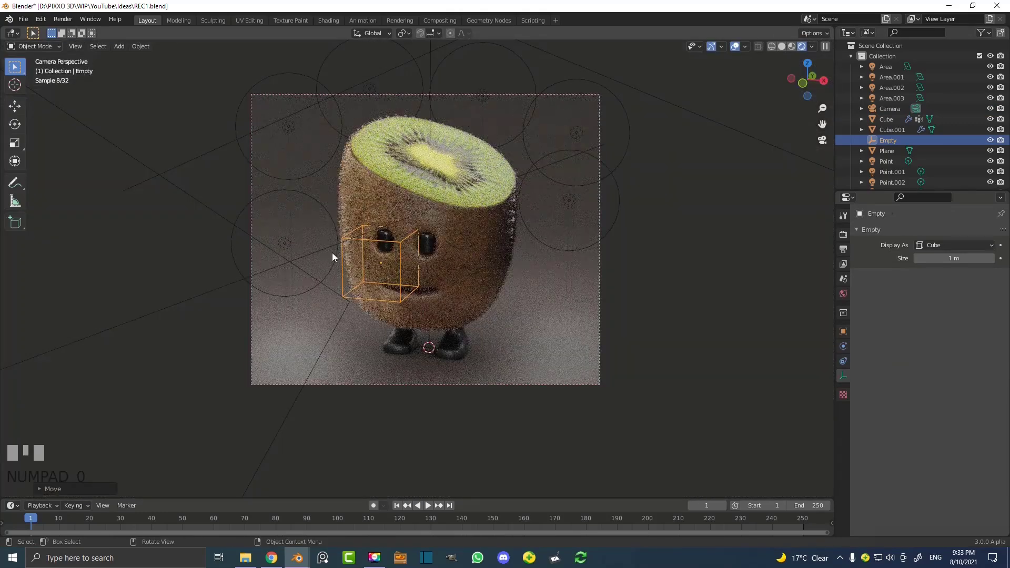
middle_click_drag(481, 211, 396, 245)
key("g")
left_click(389, 254)
key("KP_0")
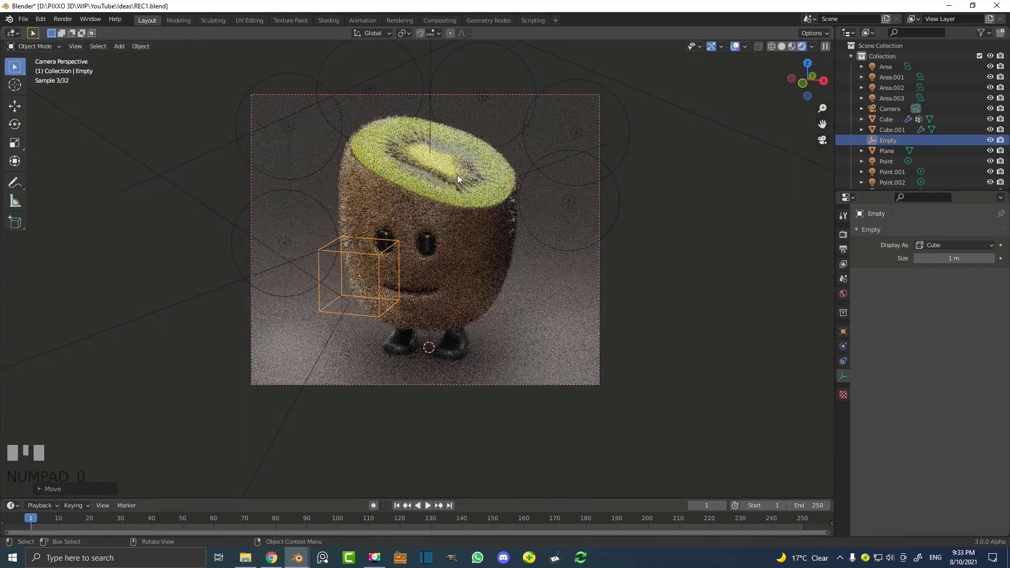
Set the camera's depth of field f-stop to 0.5
left_click(514, 96)
left_click(960, 474)
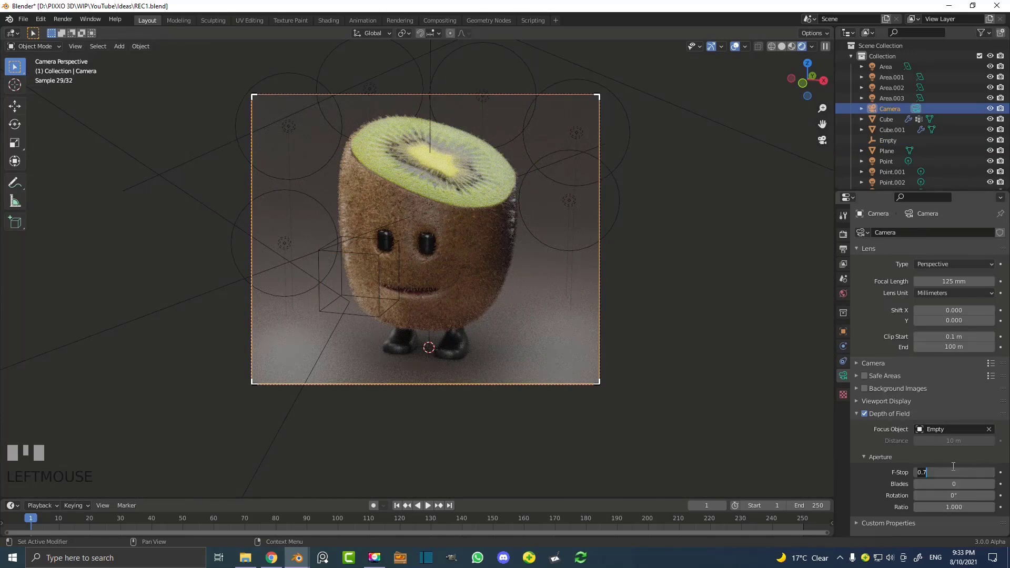
key("BackSpace")
key("BackSpace")
key("BackSpace")
type(".5")
key("Return")
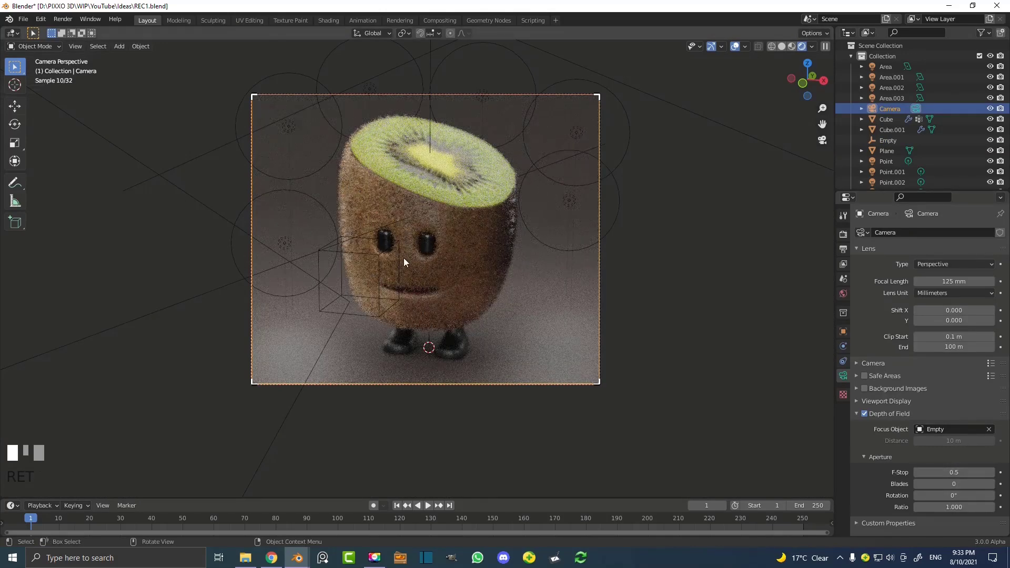
Move the focus empty back along the global Y axis toward the kiwi and fine-tune its position near the face
left_click(393, 246)
key("g")
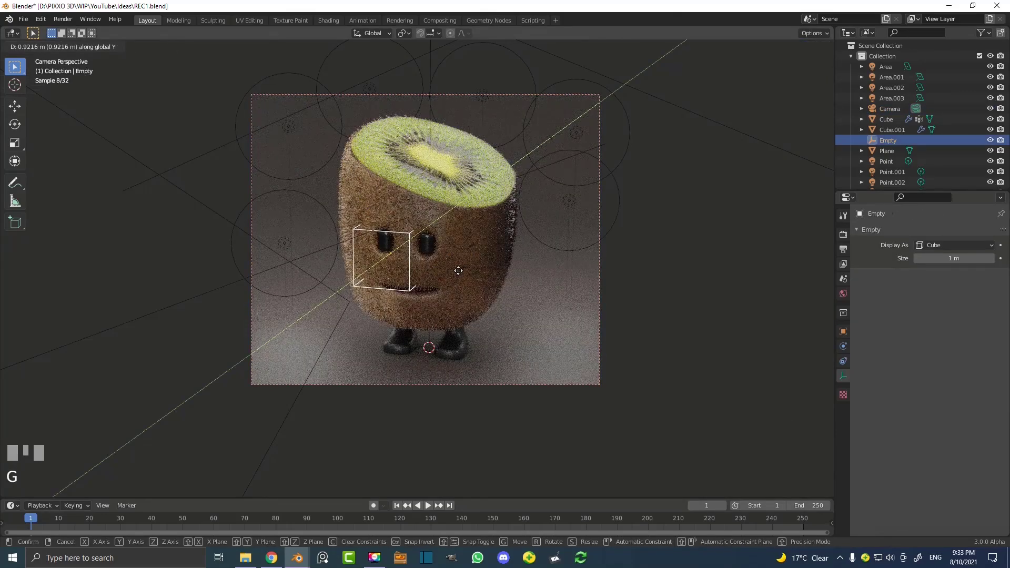
left_click(451, 277)
key("g")
left_click(474, 279)
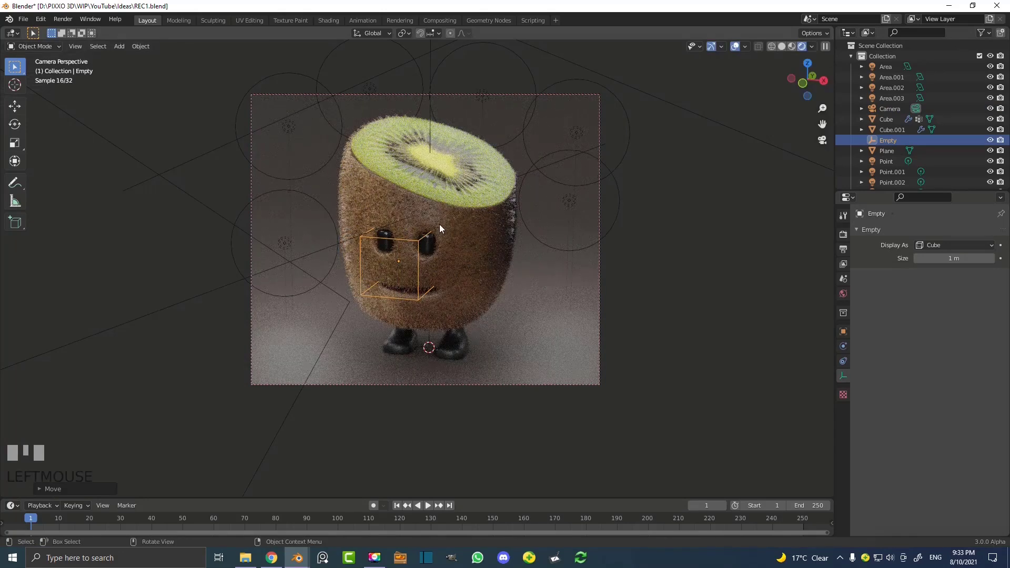
Check the focus empty's position against the face in solid shading and preview the render through the camera
key("z")
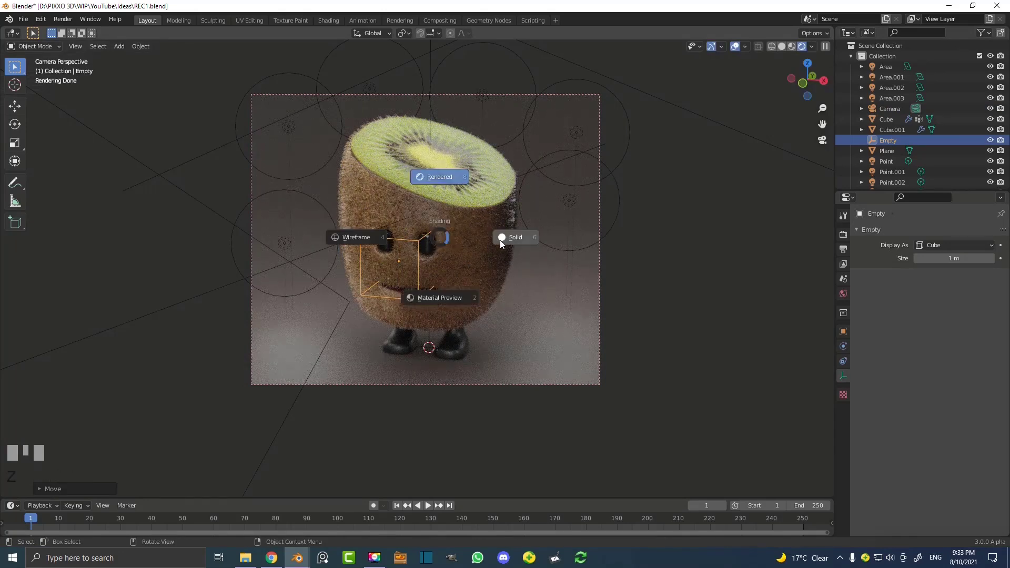
left_click(500, 240)
scroll(412, 218, "up", 2)
middle_click_drag(389, 243, 413, 231)
key("KP_0")
key("z")
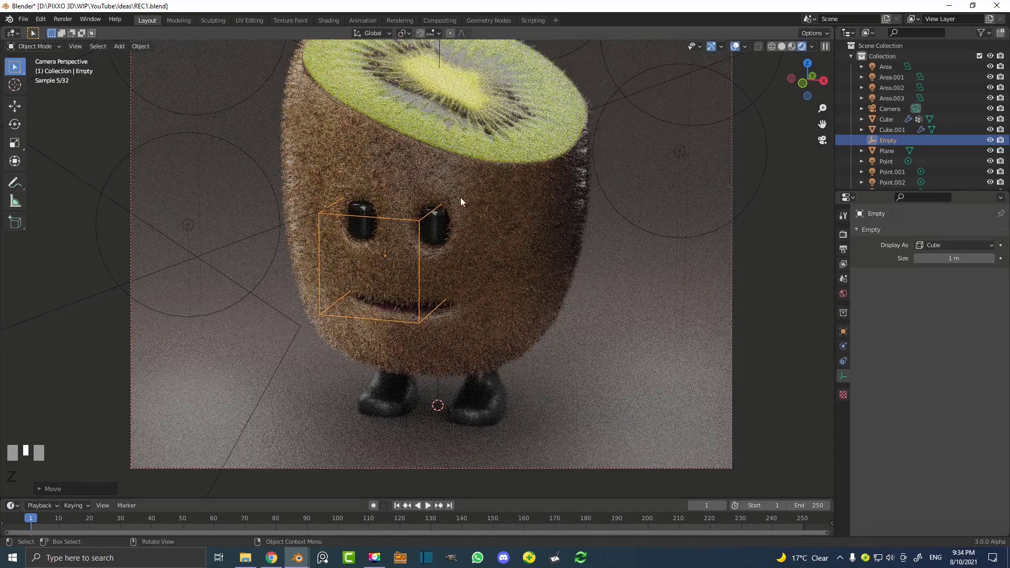
Return the viewport to solid shading and save the file with the new focus setup
key("z")
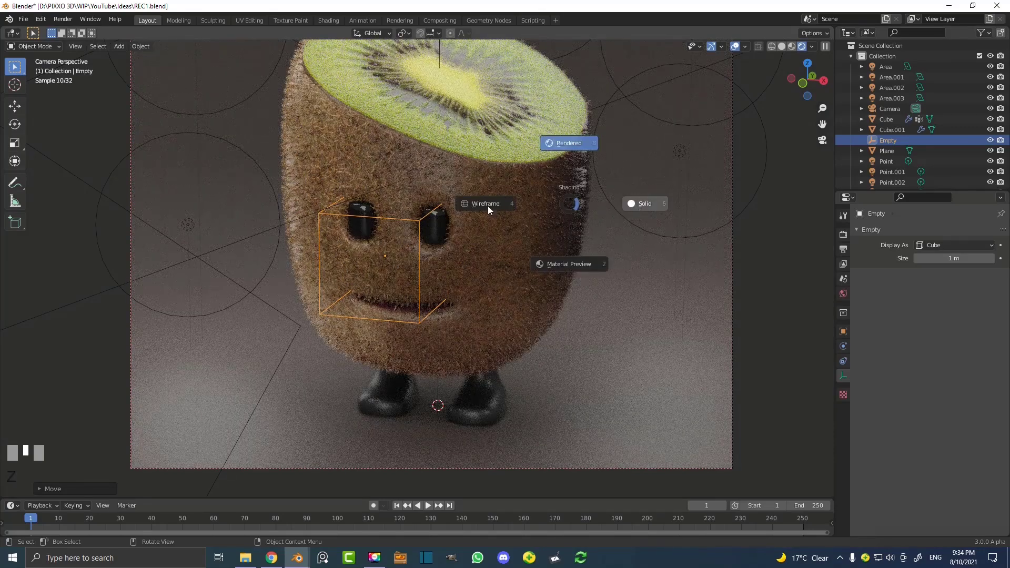
key("6")
scroll(547, 213, "down", 3)
key("ctrl+s")
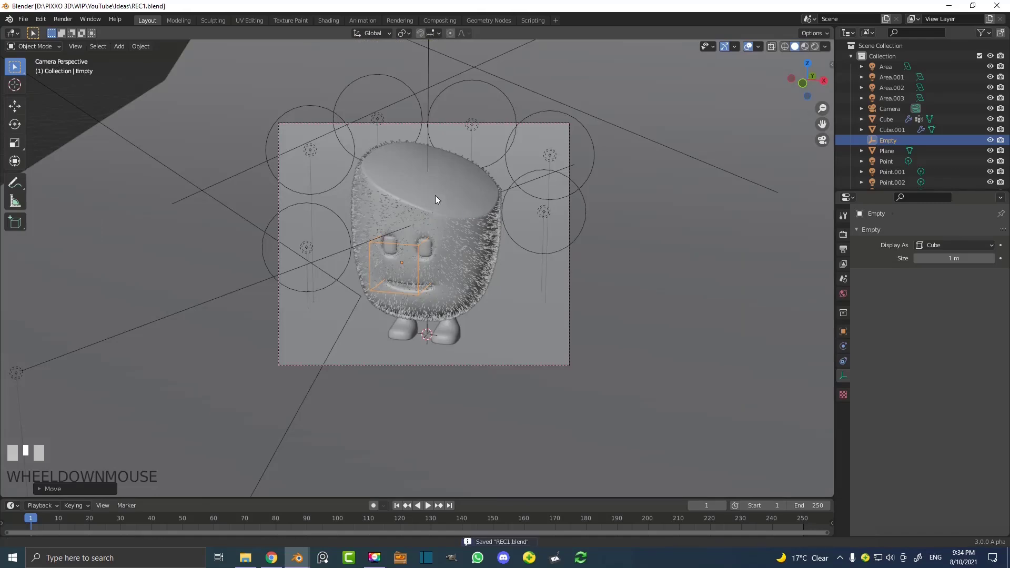
Render the final image of the kiwi character and maximize the render window
scroll(435, 199, "up", 2)
left_click(65, 19)
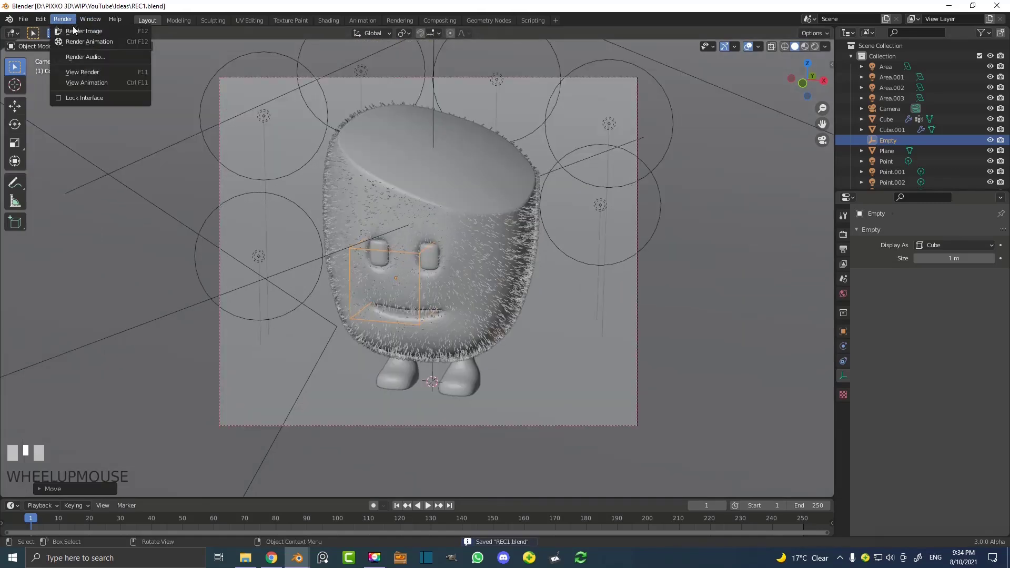
left_click(115, 31)
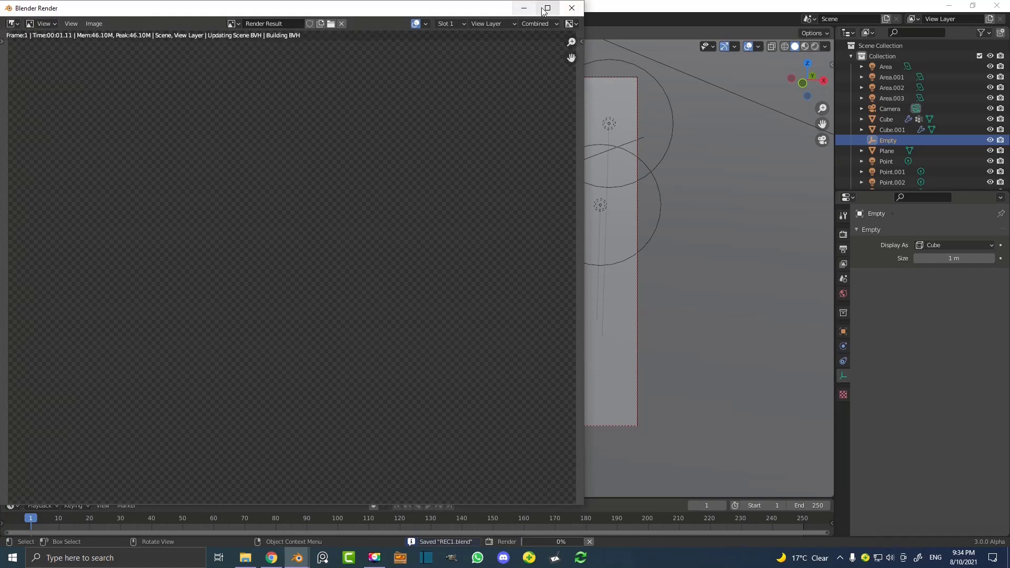
left_click(547, 8)
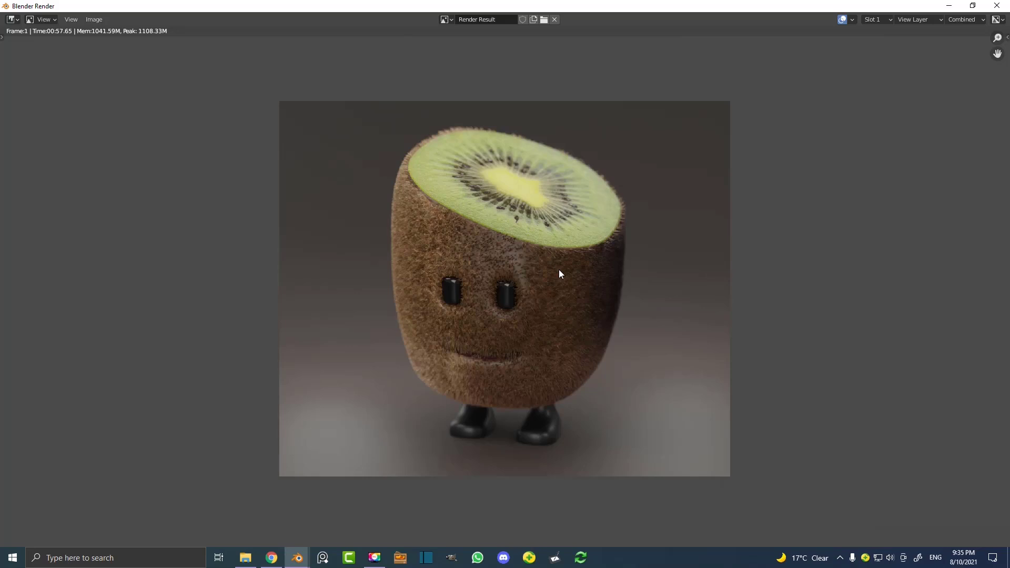
Examine the finished render of the kiwi at several zoom levels, checking the fur, face, lighting and background blur
scroll(560, 273, "down", 1)
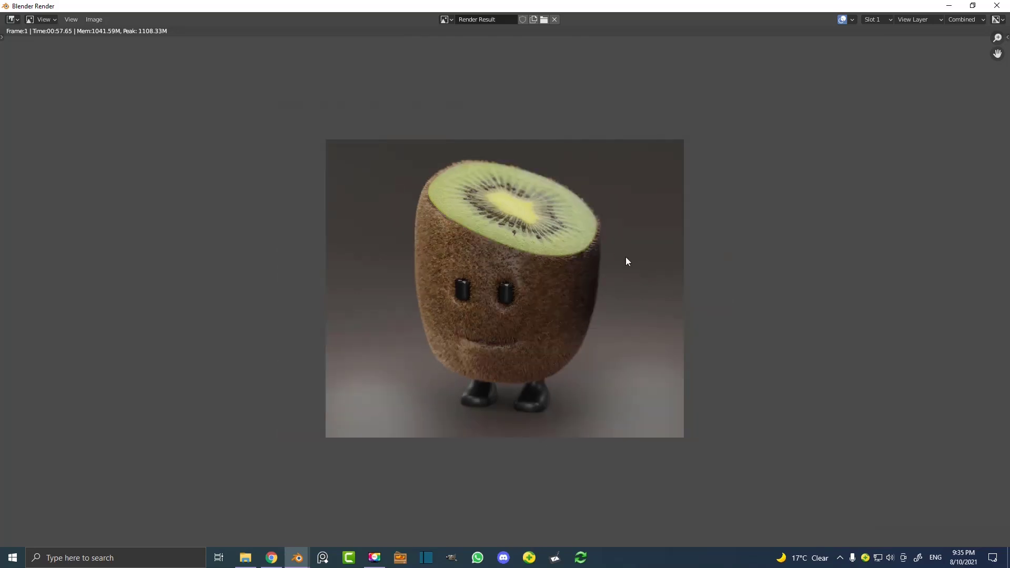
scroll(600, 257, "up", 1)
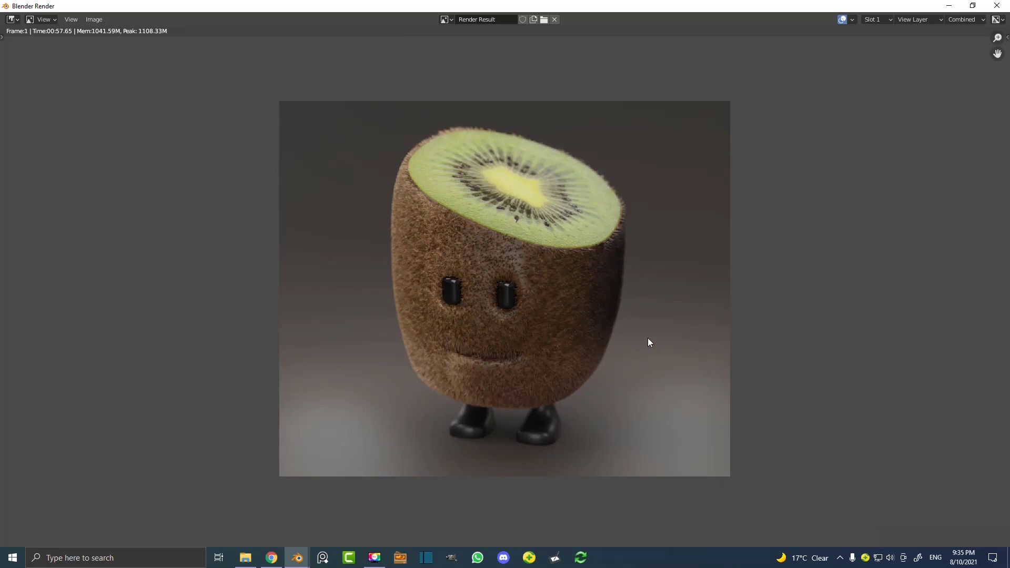
scroll(648, 342, "down", 2)
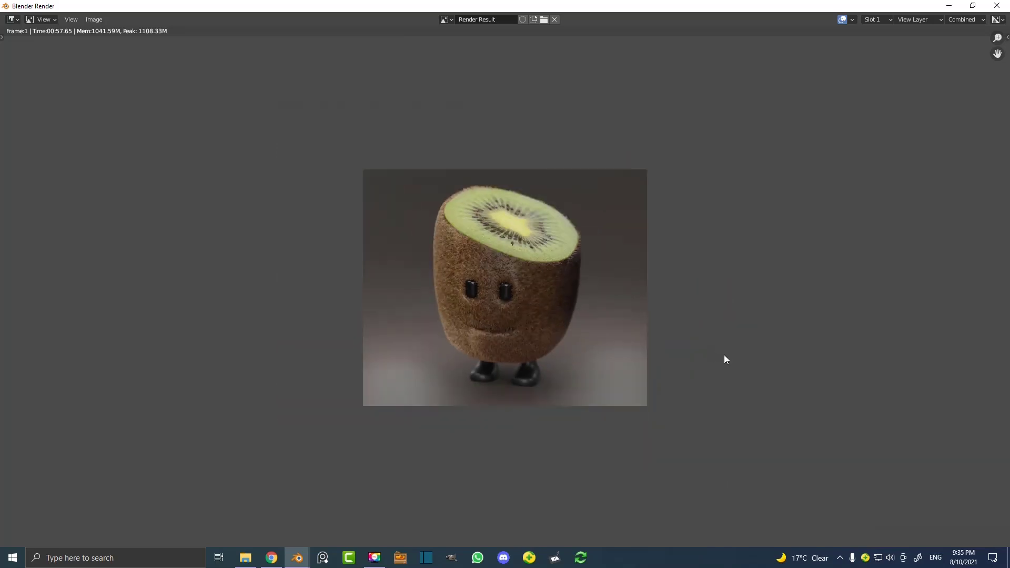
middle_click_drag(724, 356, 684, 343)
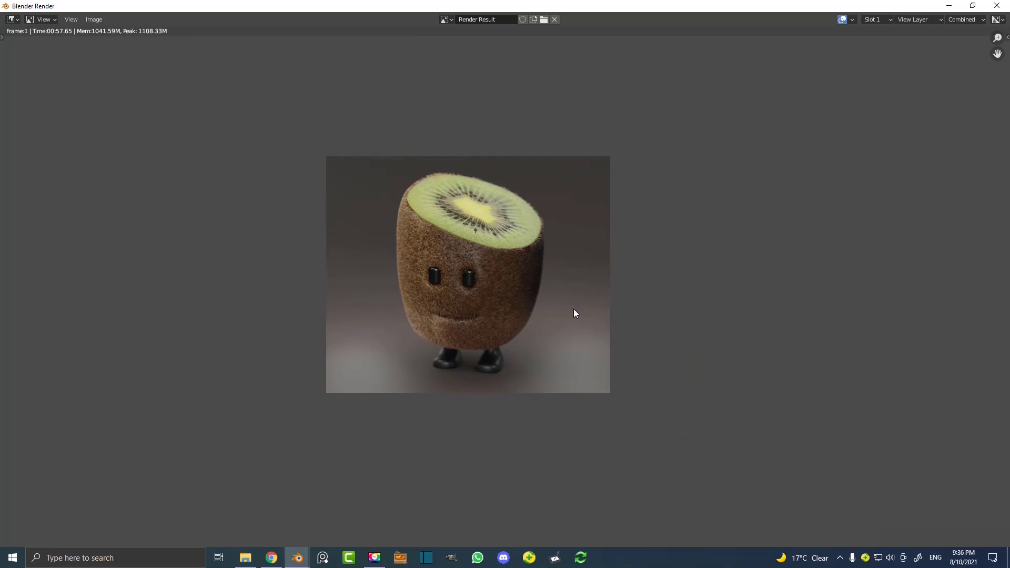
scroll(589, 312, "up", 3)
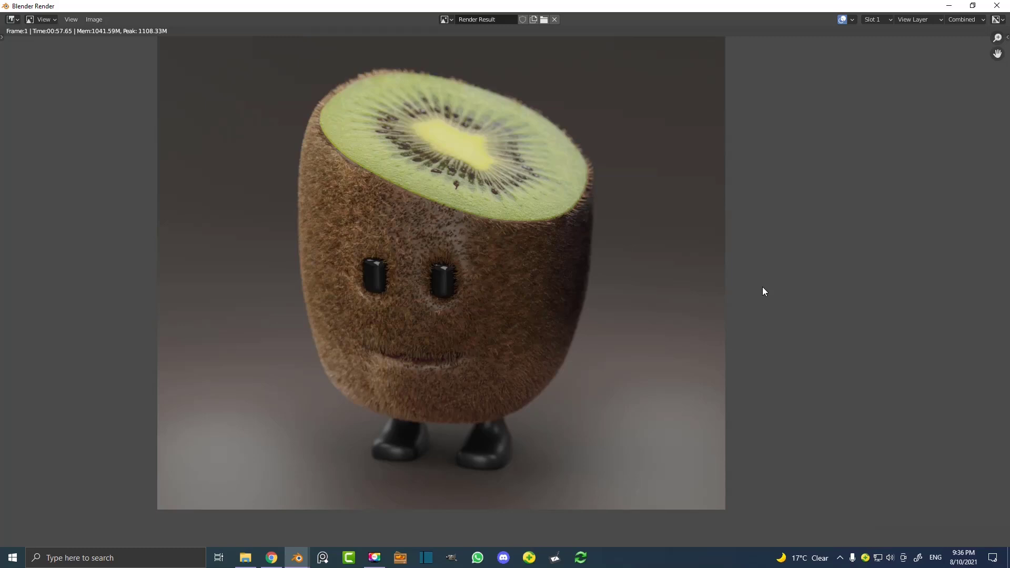
scroll(729, 306, "down", 2)
scroll(738, 307, "up", 2)
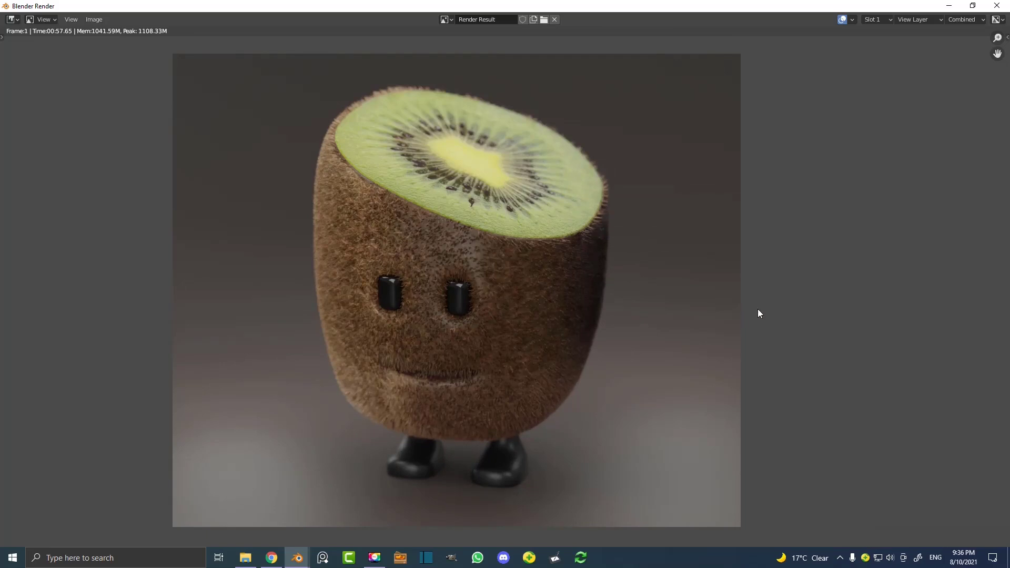
scroll(758, 309, "down", 2)
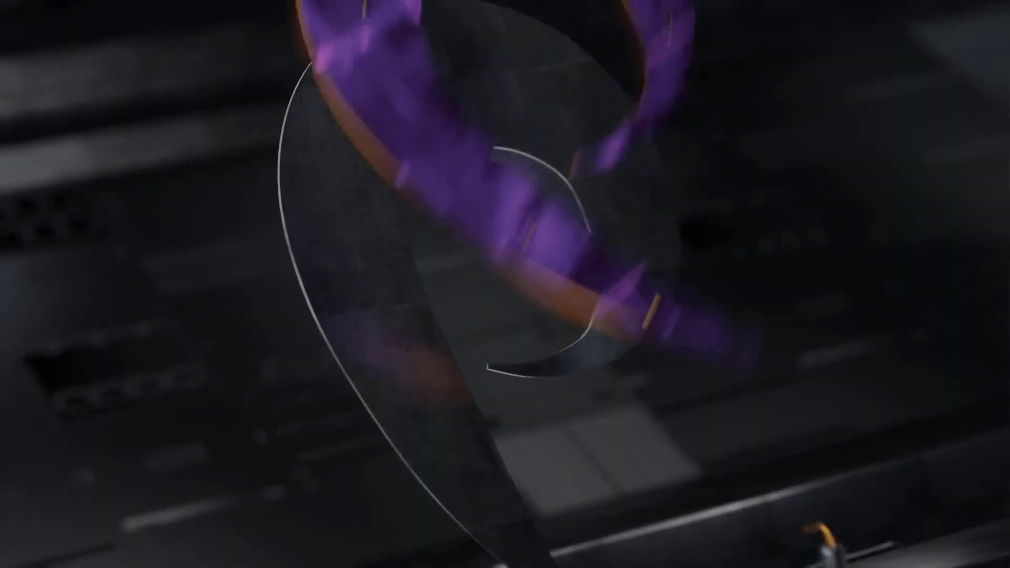